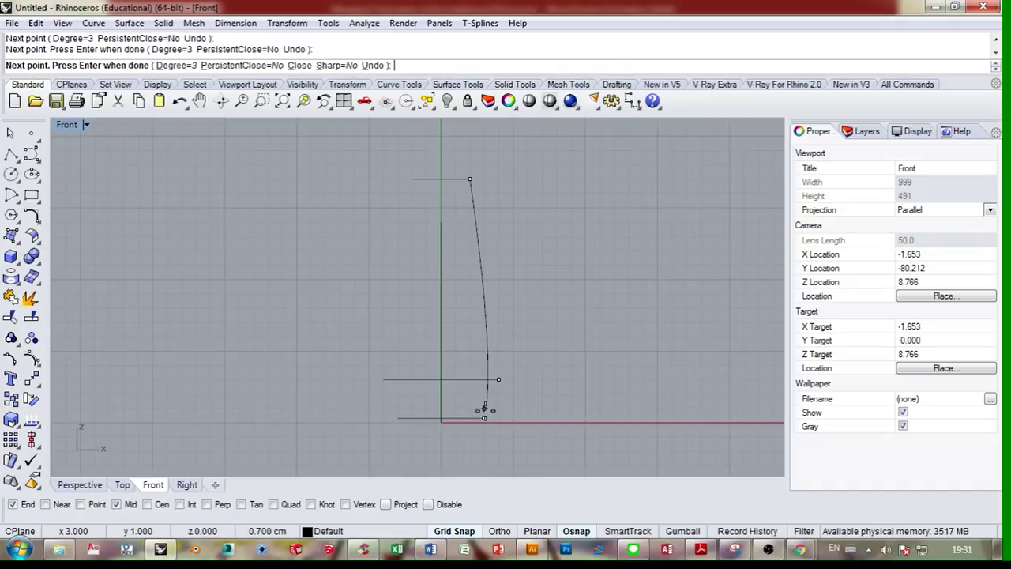
# - Finish the side profile curve and draw an arc tangent to the base line and the lower end of the side curve
pyautogui.press('Return')
pyautogui.scroll(2, 513, 334)
pyautogui.scroll(5, 501, 350)
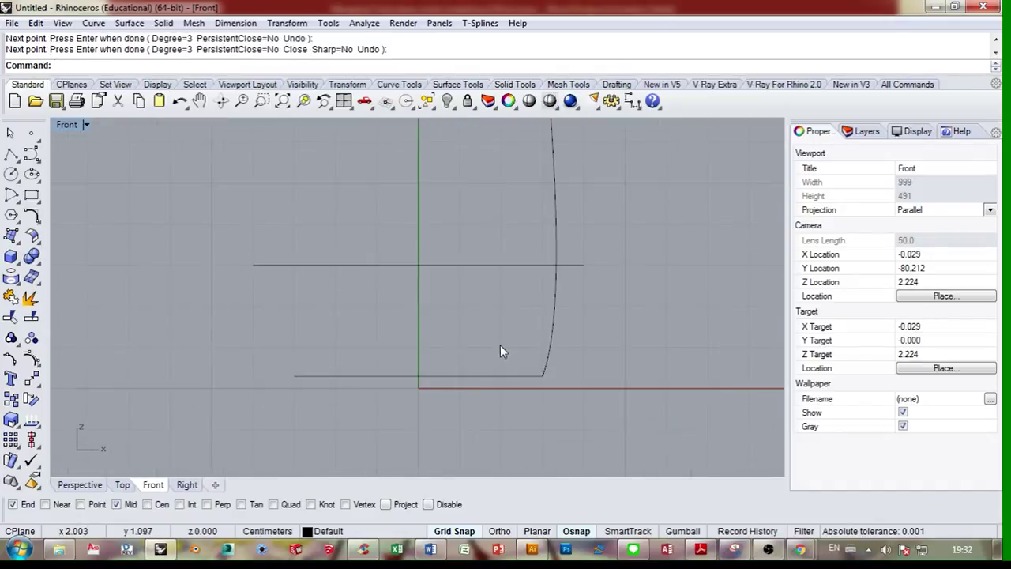
pyautogui.click(15, 196)
pyautogui.click(36, 222)
pyautogui.click(563, 332)
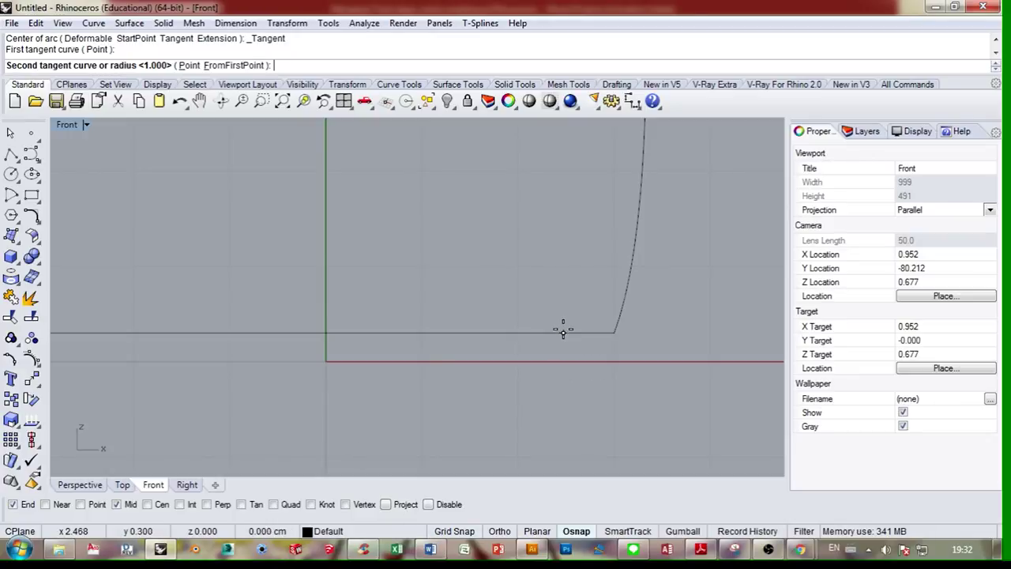
pyautogui.click(626, 288)
pyautogui.press('Return')
pyautogui.click(608, 309)
# - Trim the base line and side curve beyond the arc and join the three pieces into one rounded profile
pyautogui.scroll(8, 606, 310)
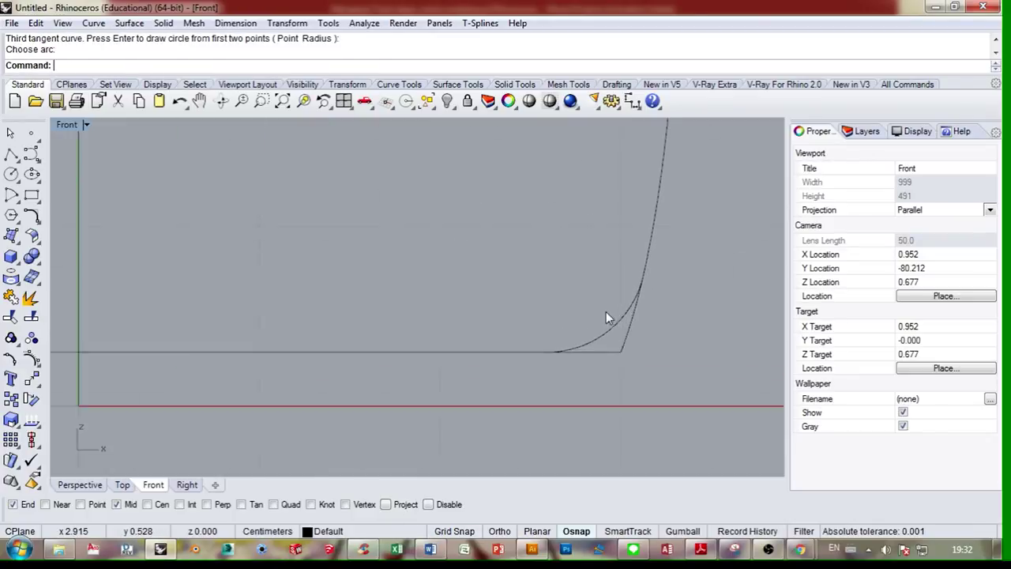
pyautogui.click(609, 336)
pyautogui.hotkey('ctrl', 't')
pyautogui.click(619, 361)
pyautogui.click(627, 358)
pyautogui.press('Return')
pyautogui.scroll(-12, 628, 364)
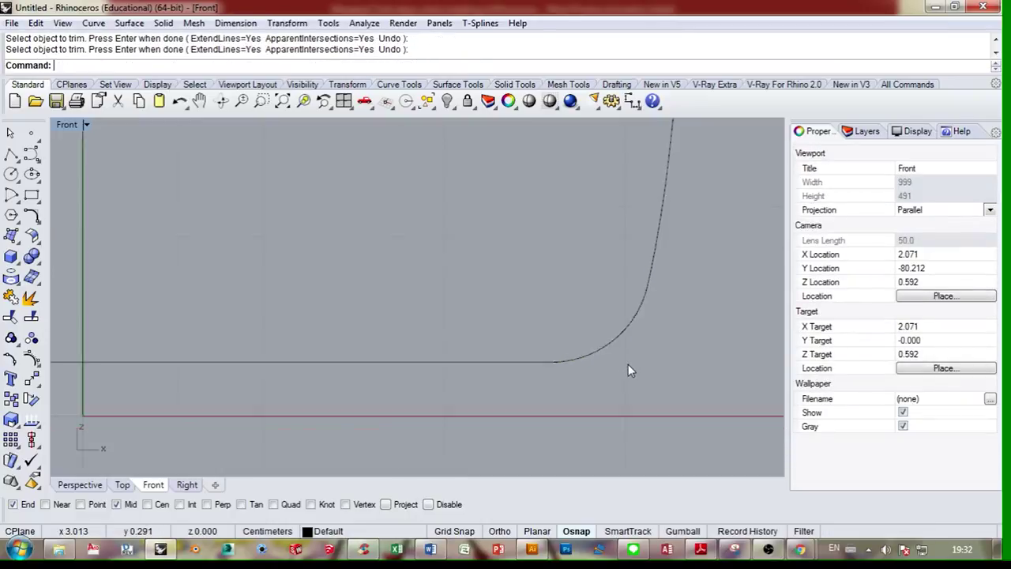
pyautogui.moveTo(645, 385); pyautogui.dragTo(594, 330)
pyautogui.hotkey('ctrl', 'j')
pyautogui.click(681, 365)
pyautogui.scroll(-14, 681, 364)
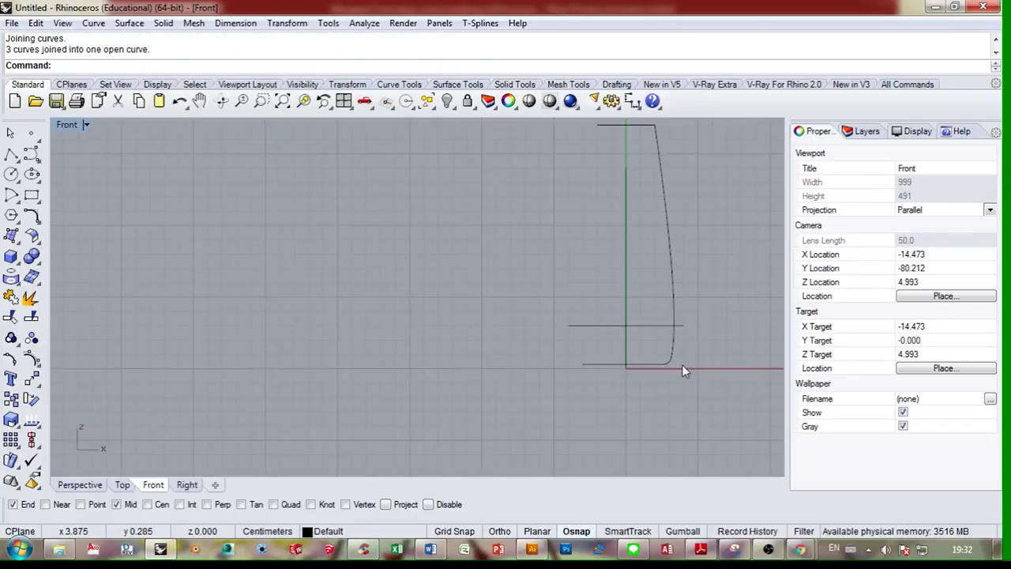
# - Draw a circle about 0.6 cm in diameter, centred on the base line near the rounded corner and reaching down to the ground axis
pyautogui.moveTo(671, 366); pyautogui.dragTo(670, 316, button='right')
pyautogui.scroll(4, 670, 312)
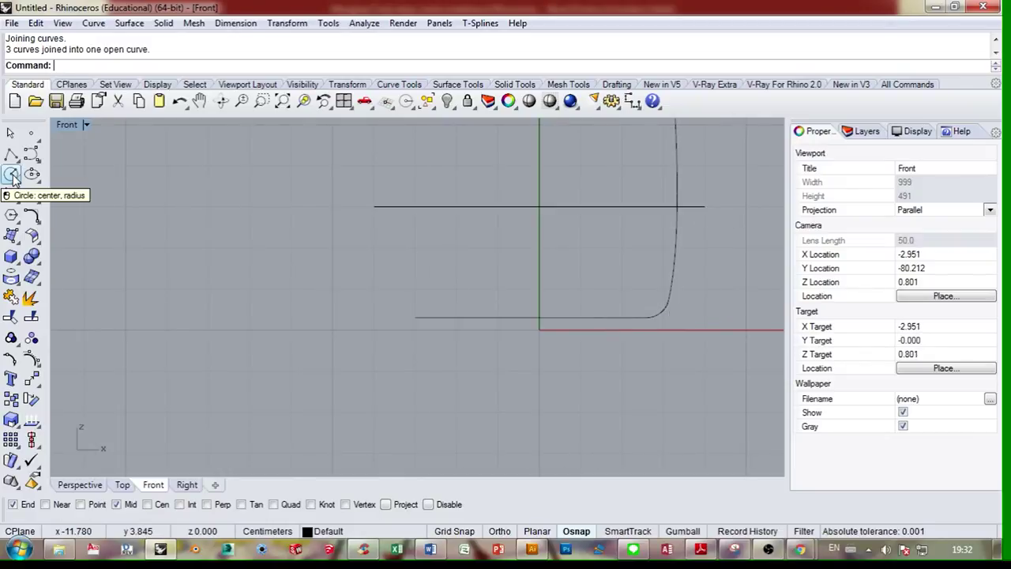
pyautogui.click(14, 177)
pyautogui.scroll(2, 605, 314)
pyautogui.click(639, 312)
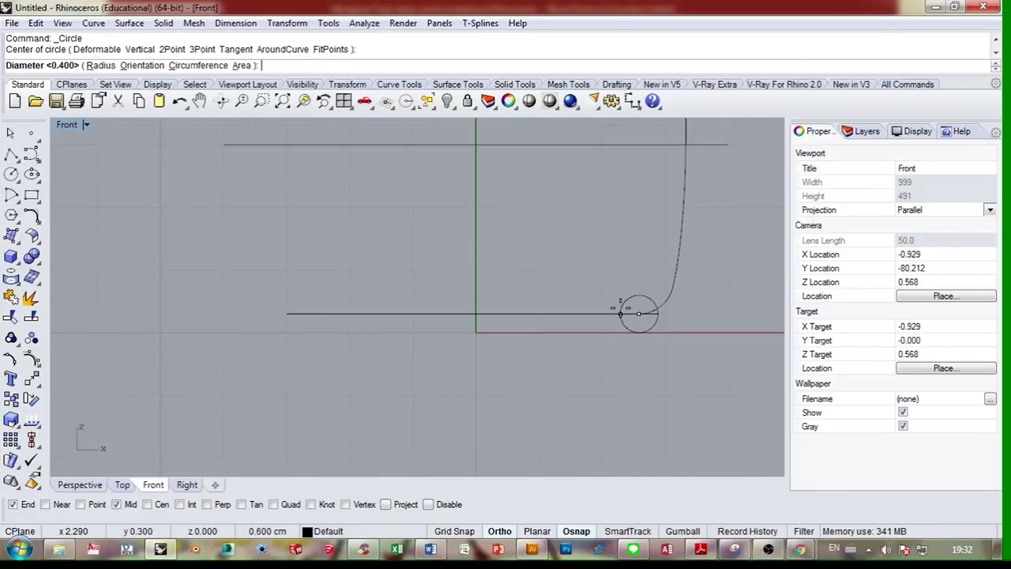
pyautogui.click(634, 344)
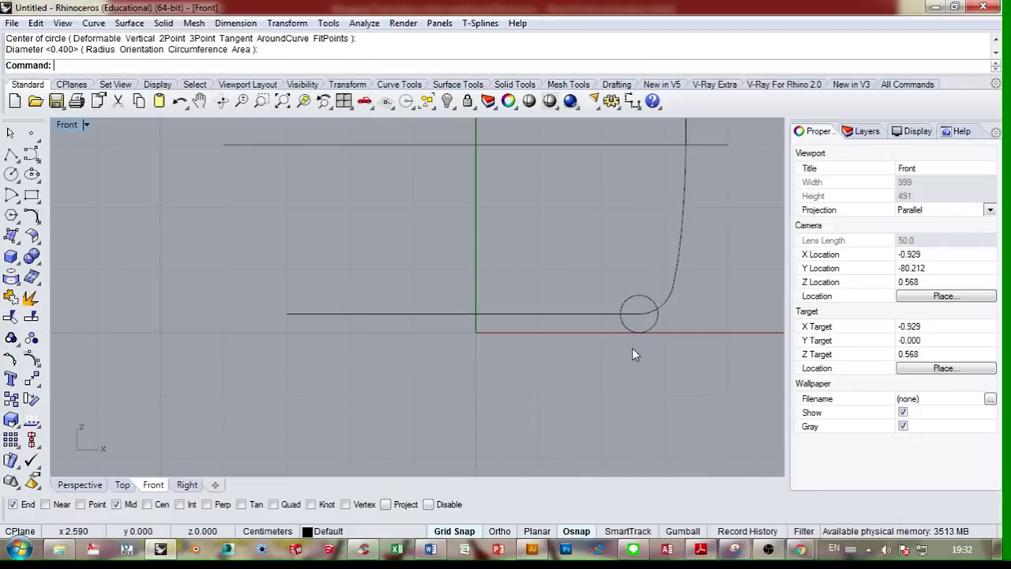
# - Trim the circle's upper half and the profile segment inside it, and join the remaining curves into one profile with a foot
pyautogui.scroll(3, 660, 320)
pyautogui.moveTo(666, 319); pyautogui.dragTo(629, 329)
pyautogui.keyDown('shift'); pyautogui.click(629, 312); pyautogui.keyUp('shift')
pyautogui.hotkey('ctrl', 't')
pyautogui.click(627, 285)
pyautogui.click(626, 311)
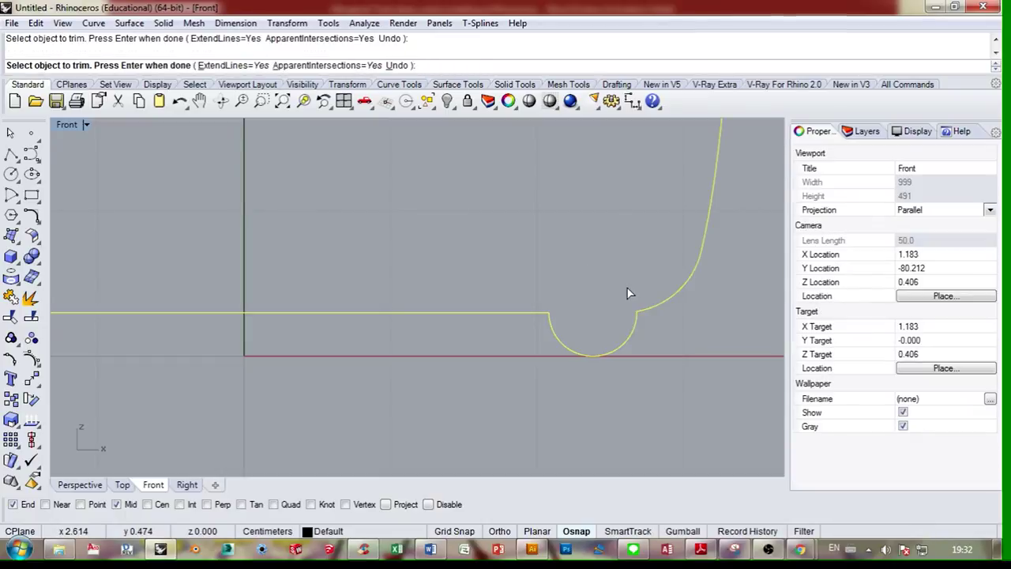
pyautogui.press('Return')
pyautogui.hotkey('ctrl', 'j')
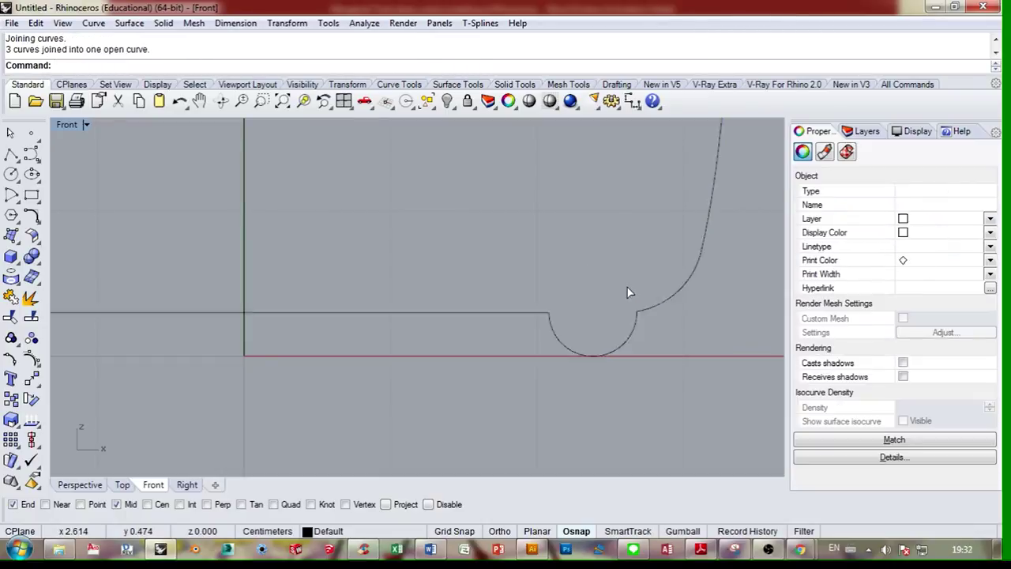
# - Fillet the corner between the foot arc and the profile's outer rounded corner with a radius of 0.1
pyautogui.write('Fillet')
pyautogui.press('Return')
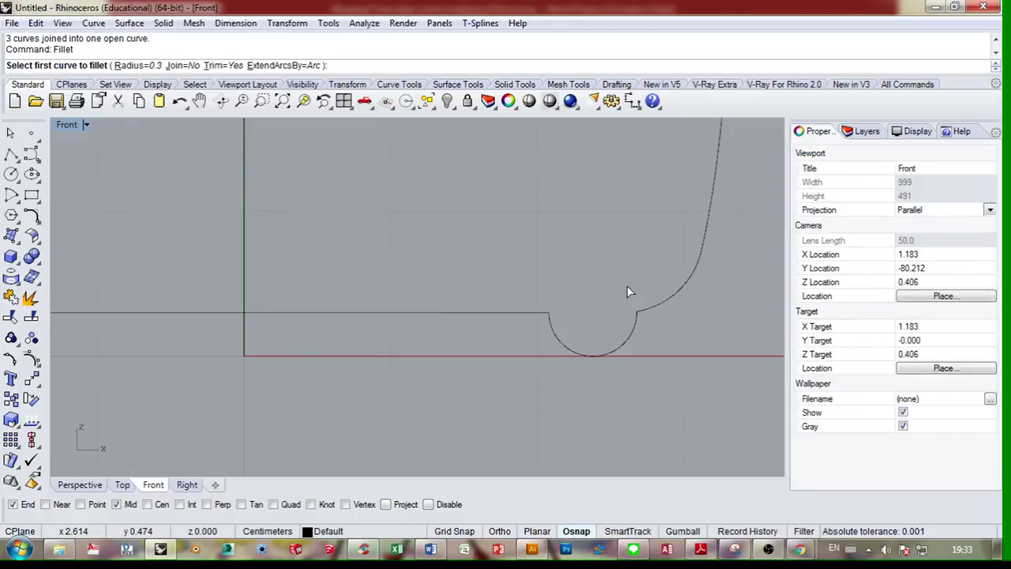
pyautogui.scroll(5, 627, 292)
pyautogui.write('0.1')
pyautogui.press('Return')
pyautogui.click(645, 340)
pyautogui.click(660, 329)
pyautogui.scroll(-12, 662, 301)
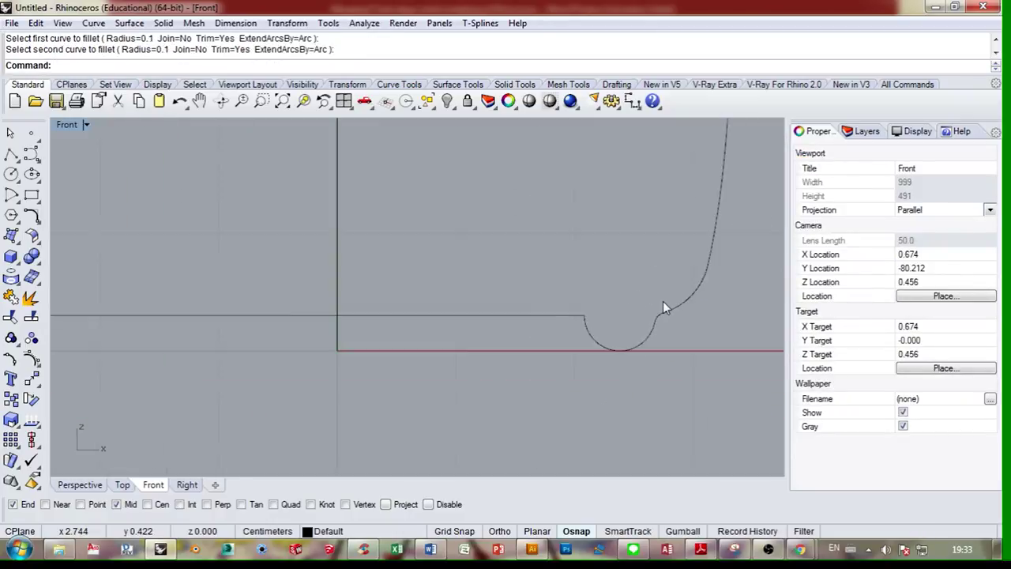
# - Fillet the inner corner between the base line and the foot arc with the same 0.1 radius
pyautogui.scroll(6, 619, 288)
pyautogui.press('Return')
pyautogui.scroll(6, 613, 312)
pyautogui.click(635, 371)
pyautogui.click(629, 353)
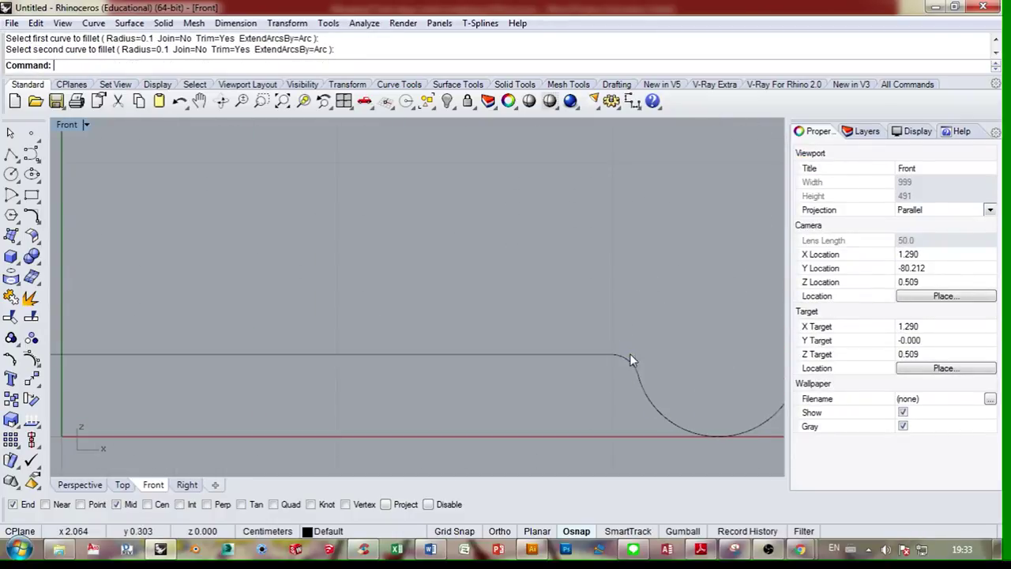
# - Trim off the part of the base line that extends past the vertical centre line
pyautogui.scroll(-20, 667, 320)
pyautogui.moveTo(692, 280); pyautogui.dragTo(590, 301, button='right')
pyautogui.scroll(-3, 599, 340)
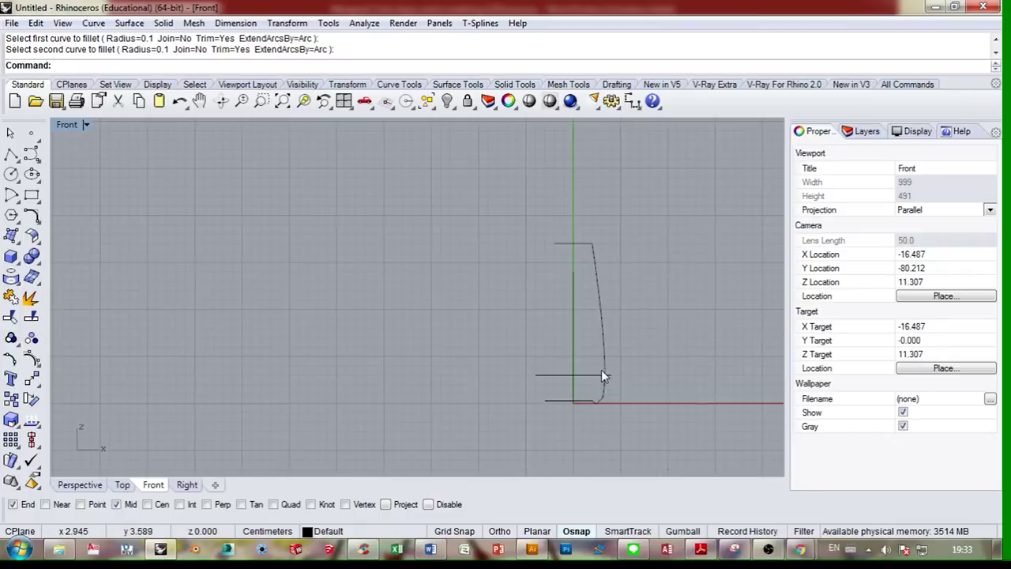
pyautogui.scroll(1, 601, 370)
pyautogui.click(607, 353)
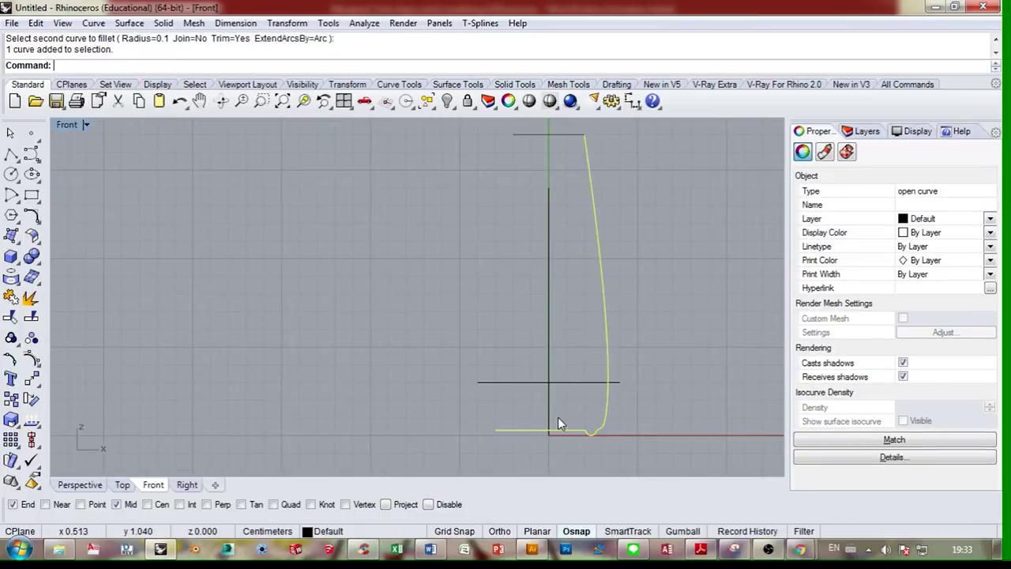
pyautogui.click(549, 405)
pyautogui.hotkey('ctrl', 't')
pyautogui.press('Escape')
# - Revolve the profile a full 360 degrees around the vertical axis through the origin and inspect the vessel's base in perspective
pyautogui.click(604, 304)
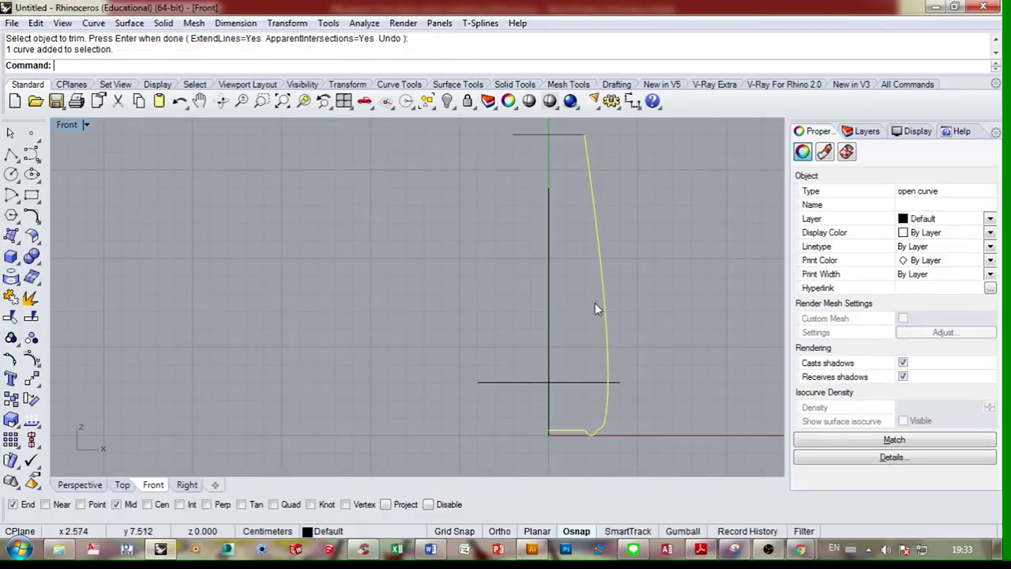
pyautogui.moveTo(484, 312); pyautogui.dragTo(556, 312, button='right')
pyautogui.write('Revolve')
pyautogui.press('Return')
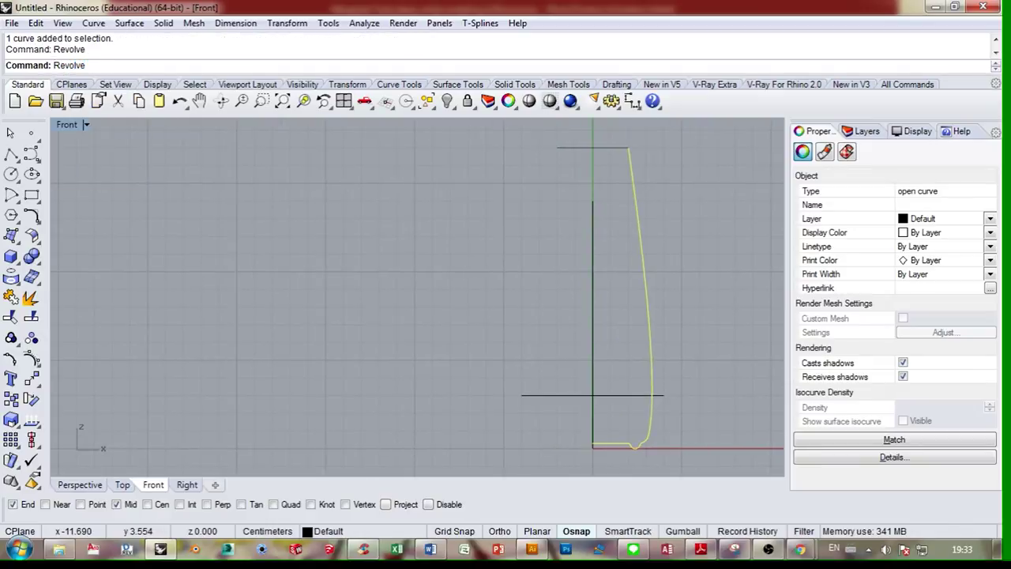
pyautogui.click(593, 448)
pyautogui.click(628, 355)
pyautogui.press('Return')
pyautogui.press('Return')
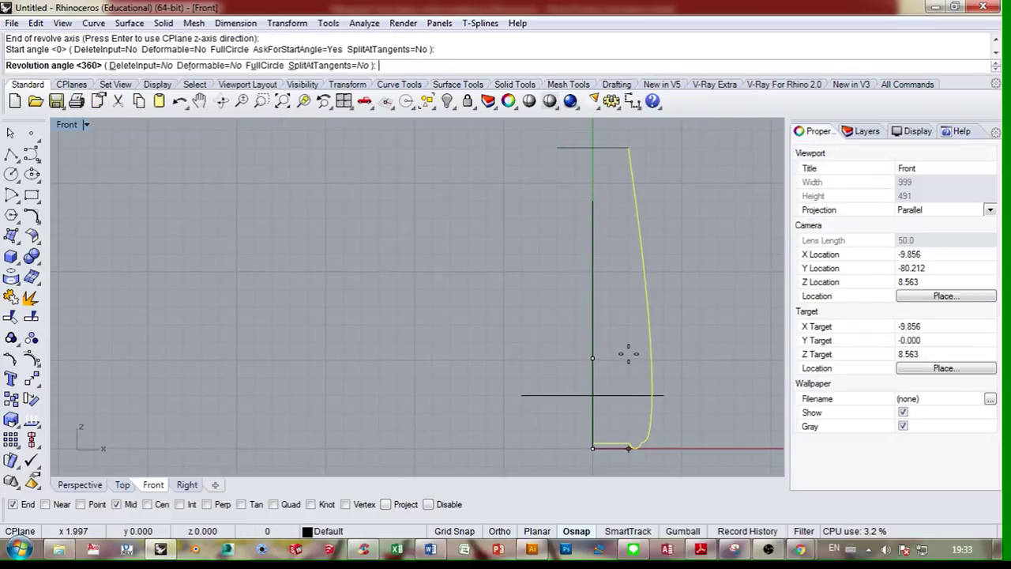
pyautogui.click(79, 484)
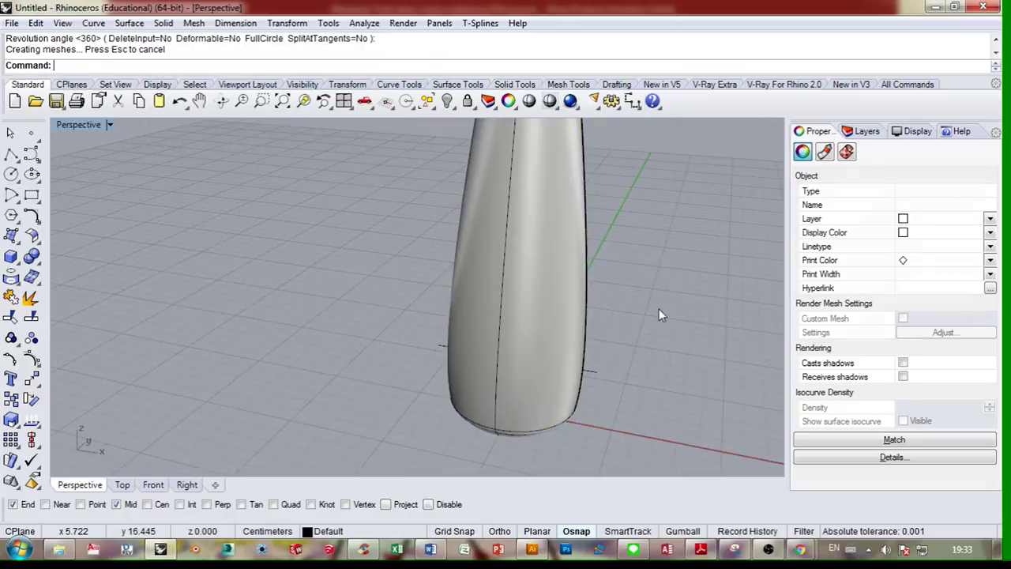
pyautogui.moveTo(659, 308); pyautogui.dragTo(501, 357, button='right')
pyautogui.scroll(5, 501, 357)
pyautogui.moveTo(583, 379); pyautogui.dragTo(605, 311, button='right')
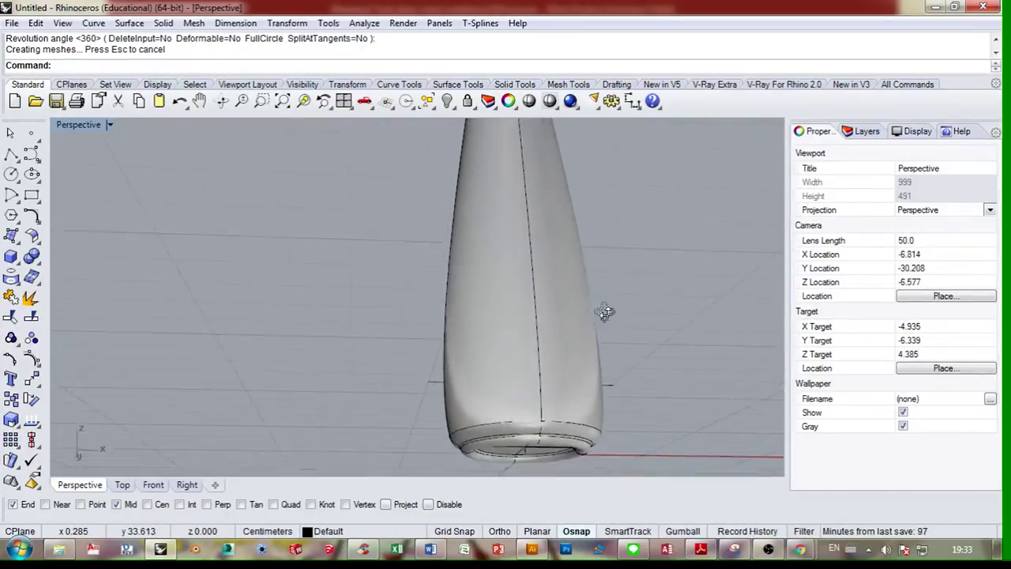
# - Draw a closed four-point polyline in the front view as a slanted, tapering outline that crosses the vessel's left wall
pyautogui.click(153, 484)
pyautogui.moveTo(401, 371); pyautogui.dragTo(397, 406, button='right')
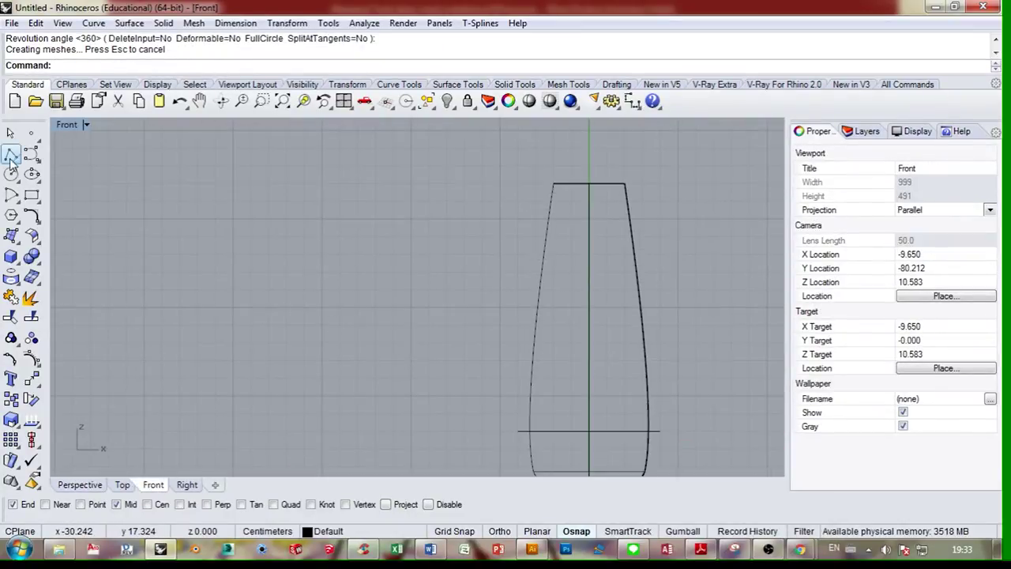
pyautogui.click(11, 155)
pyautogui.click(443, 217)
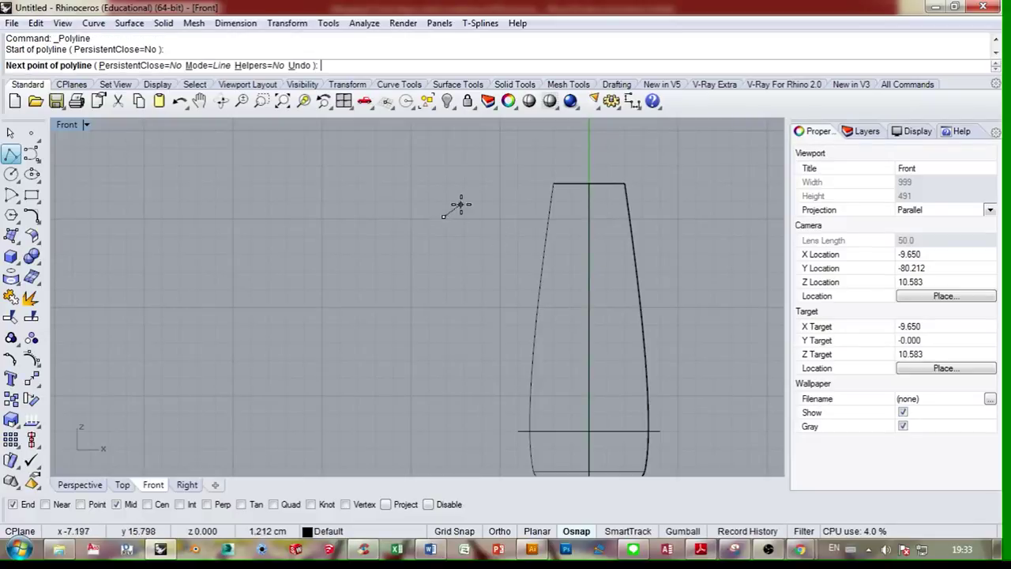
pyautogui.click(466, 204)
pyautogui.moveTo(563, 378); pyautogui.dragTo(569, 334, button='right')
pyautogui.click(573, 335)
pyautogui.click(568, 421)
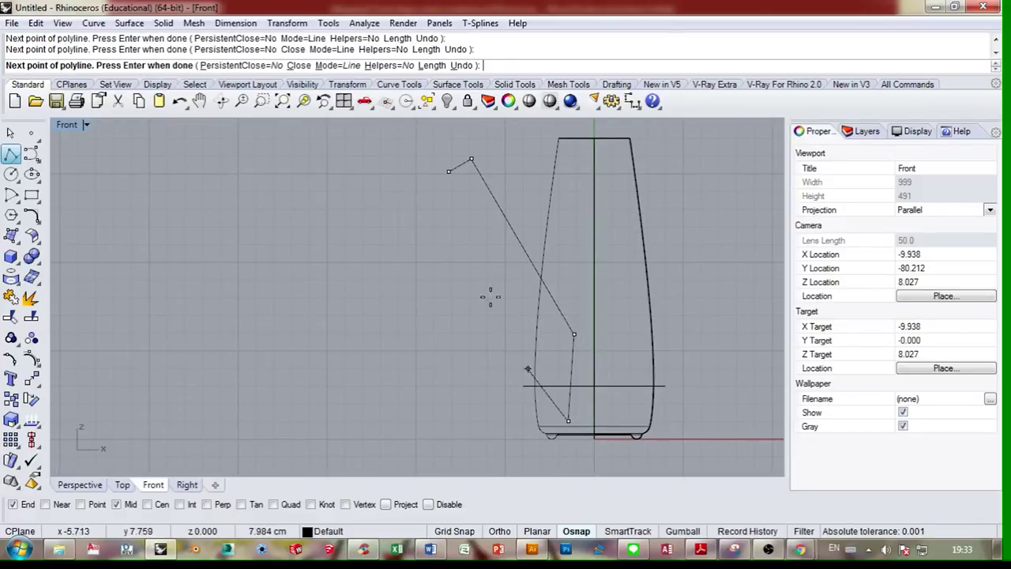
pyautogui.click(448, 171)
# - Turn on the slanted outline's control points and move its lower and upper corners to refine the taper
pyautogui.moveTo(479, 264); pyautogui.dragTo(512, 218, button='right')
pyautogui.click(576, 332)
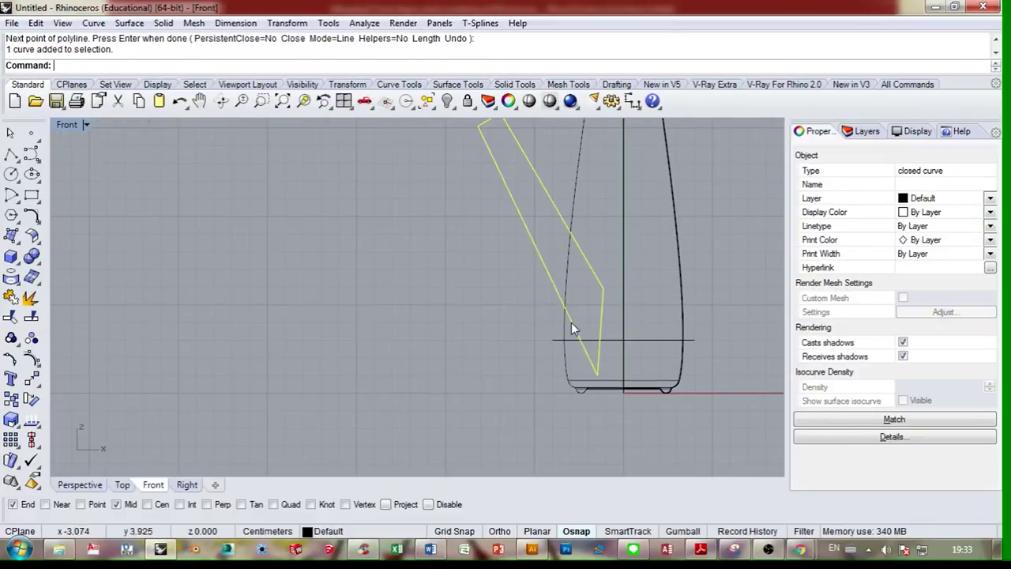
pyautogui.click(30, 359)
pyautogui.scroll(8, 597, 354)
pyautogui.moveTo(598, 401); pyautogui.dragTo(554, 379)
pyautogui.scroll(-8, 595, 320)
pyautogui.moveTo(601, 219); pyautogui.dragTo(567, 316, button='right')
pyautogui.moveTo(567, 368); pyautogui.dragTo(572, 349)
pyautogui.scroll(12, 489, 199)
pyautogui.click(427, 186)
pyautogui.moveTo(427, 187); pyautogui.dragTo(398, 196)
pyautogui.scroll(-5, 551, 304)
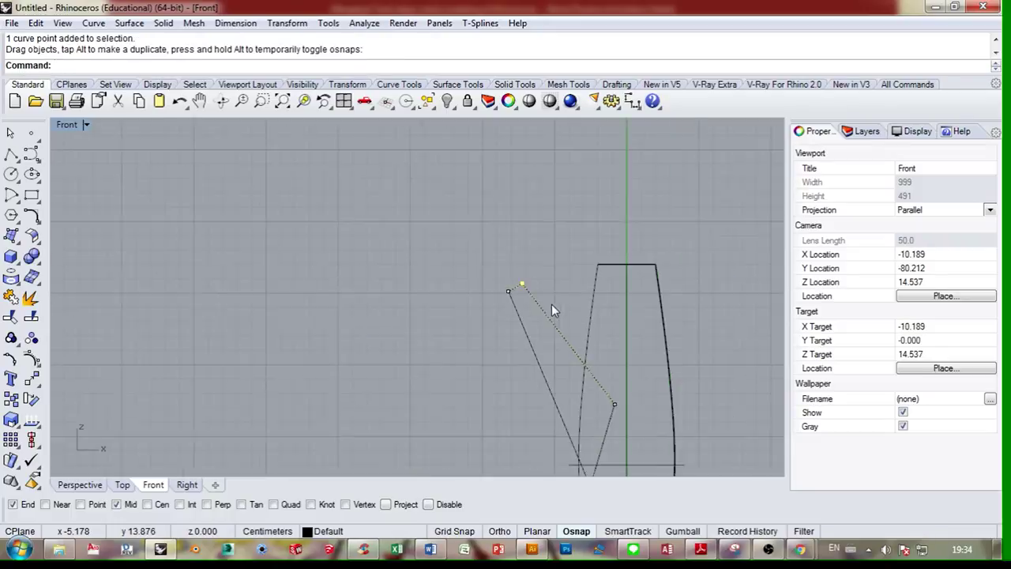
# - Draw a two-point circle in perspective whose diameter spans the short upper edge of the slanted outline
pyautogui.click(553, 285)
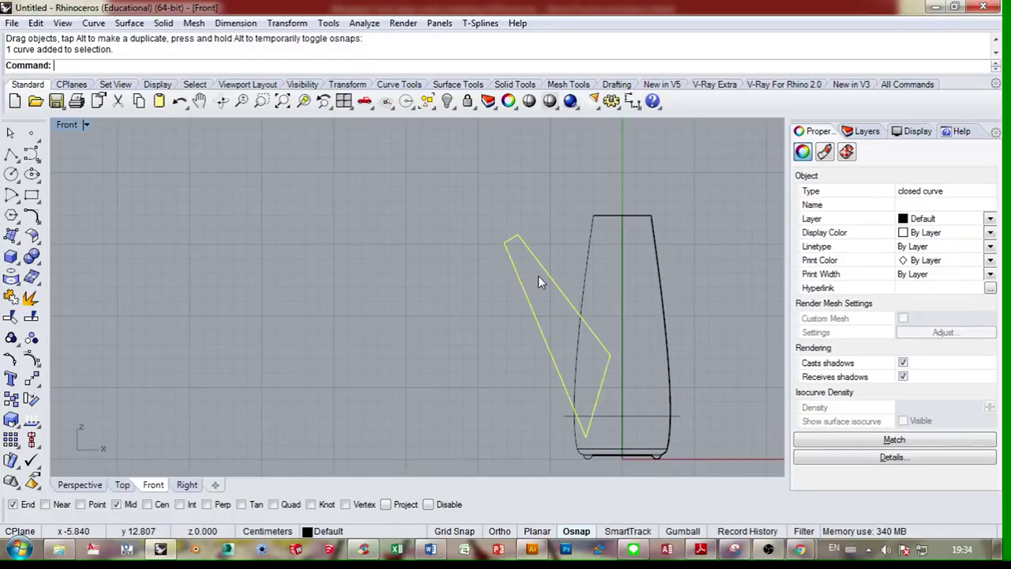
pyautogui.click(93, 485)
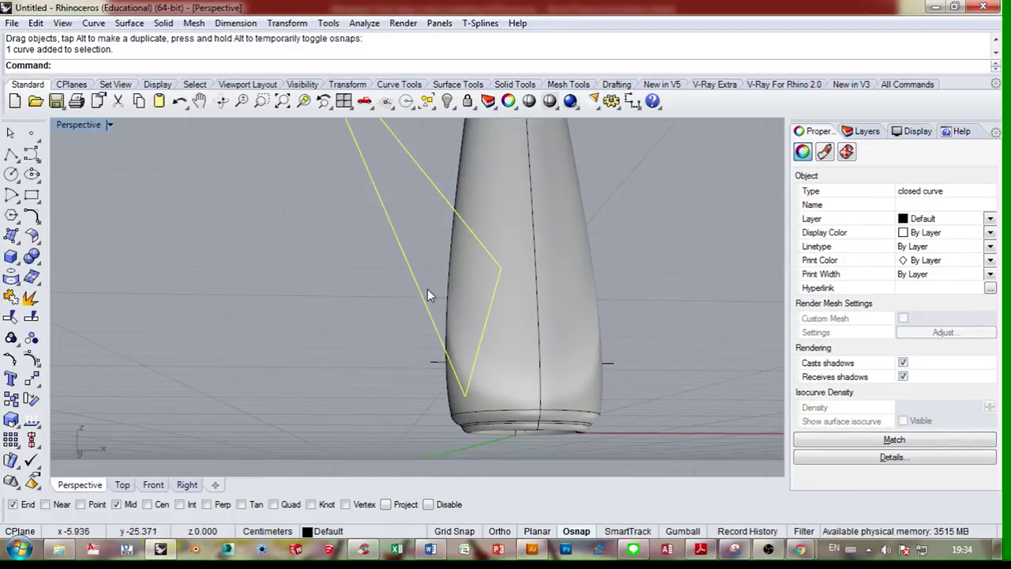
pyautogui.scroll(-5, 429, 293)
pyautogui.click(12, 177)
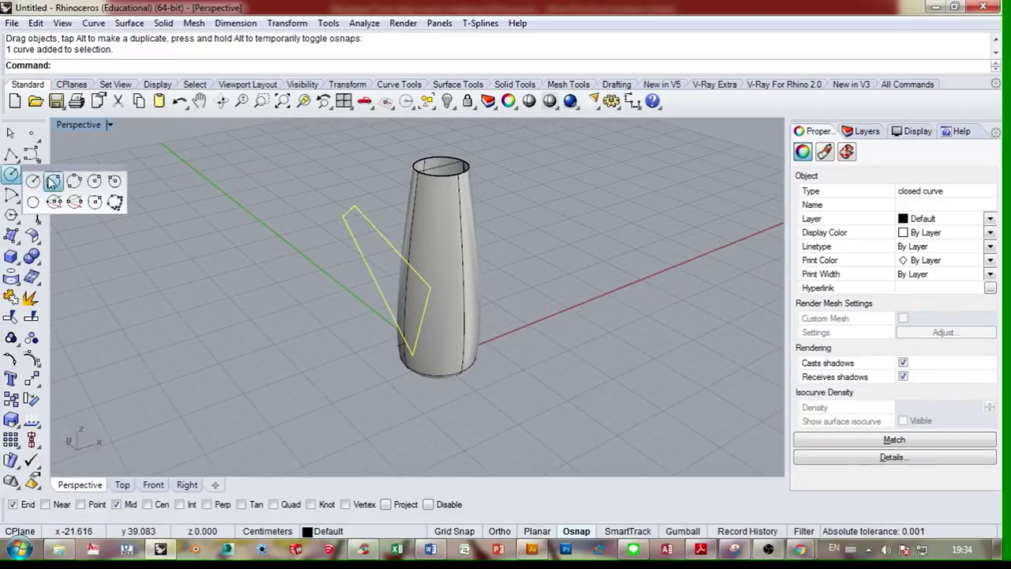
pyautogui.click(52, 185)
pyautogui.scroll(3, 316, 146)
pyautogui.click(358, 248)
pyautogui.click(374, 234)
pyautogui.scroll(4, 378, 235)
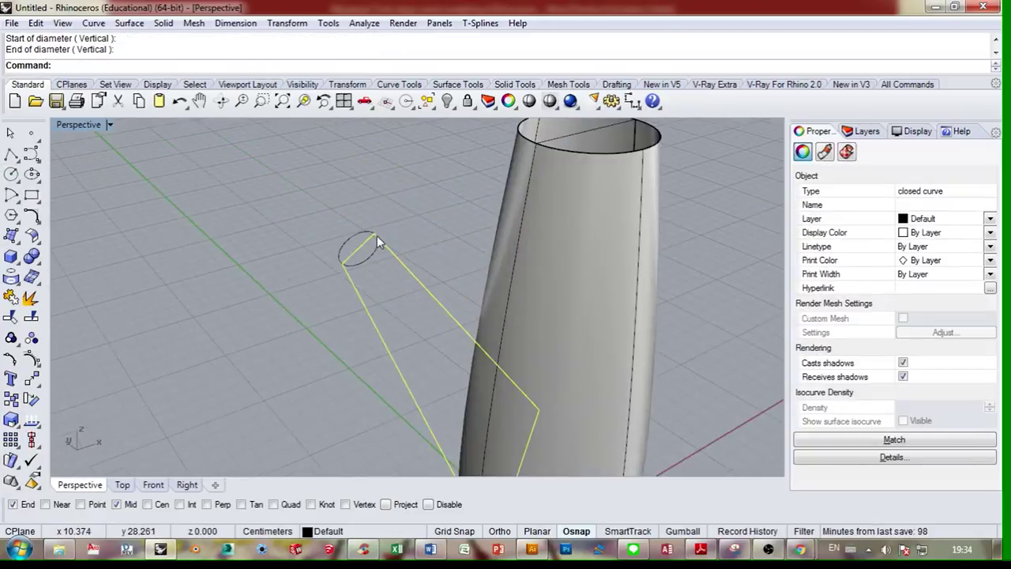
# - Hide the revolved vessel surface
pyautogui.scroll(-8, 426, 232)
pyautogui.click(471, 252)
pyautogui.hotkey('ctrl', 'h')
pyautogui.scroll(4, 476, 288)
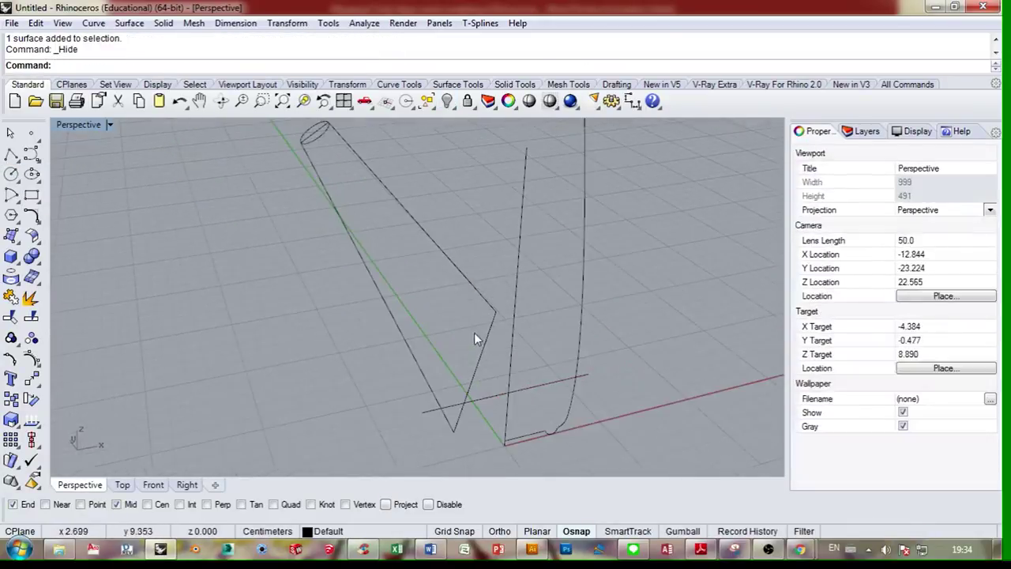
pyautogui.click(32, 175)
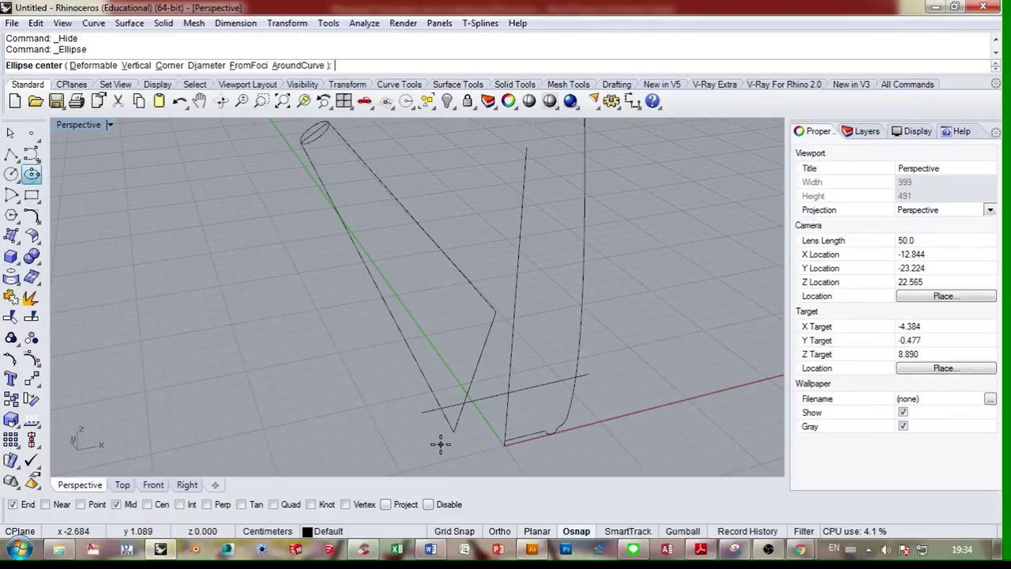
pyautogui.click(454, 431)
pyautogui.click(344, 260)
# - Draw an ellipse by diameter with its first axis spanning the lower inner edge of the slanted outline
pyautogui.click(37, 180)
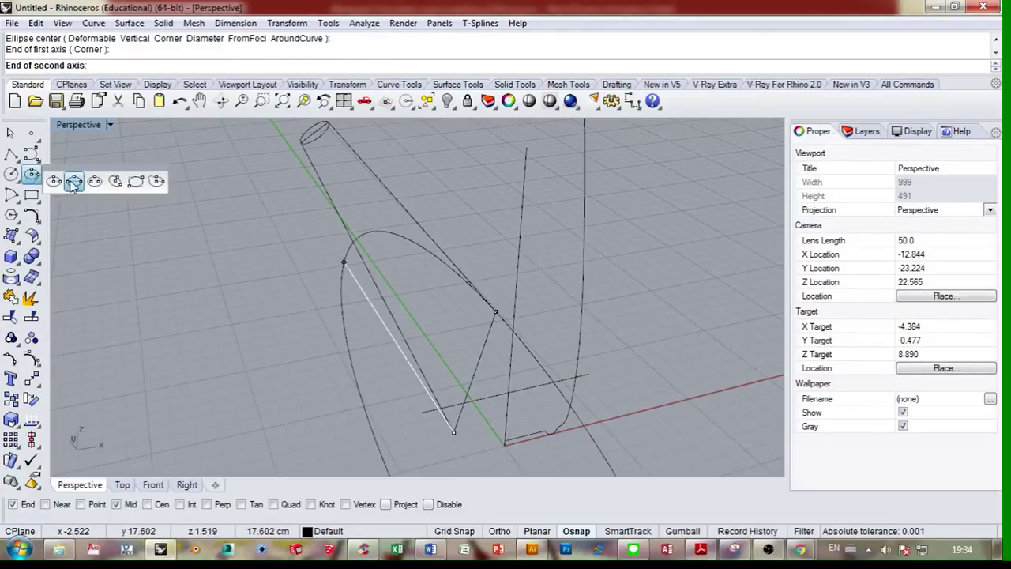
pyautogui.click(72, 184)
pyautogui.click(454, 432)
pyautogui.click(496, 312)
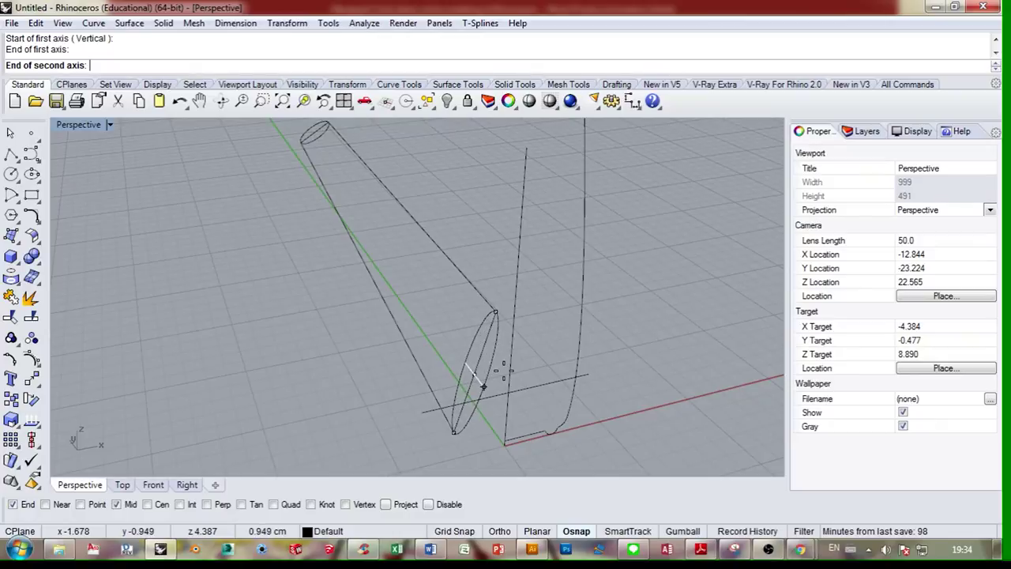
# - Show the hidden vessel surface to check it against the ellipse, and hide it again
pyautogui.rightClick(452, 99)
pyautogui.scroll(-4, 459, 361)
pyautogui.click(460, 340)
pyautogui.click(447, 101)
# - Set the ellipse's second axis and loft a surface between the small upper circle and the ellipse to form the spout
pyautogui.click(468, 338)
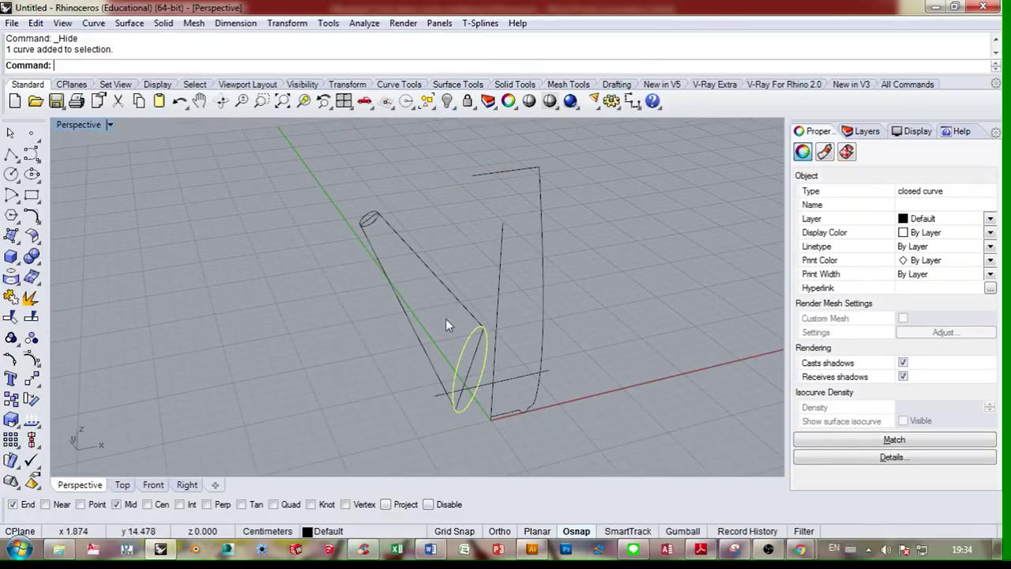
pyautogui.write('loft')
pyautogui.press('Return')
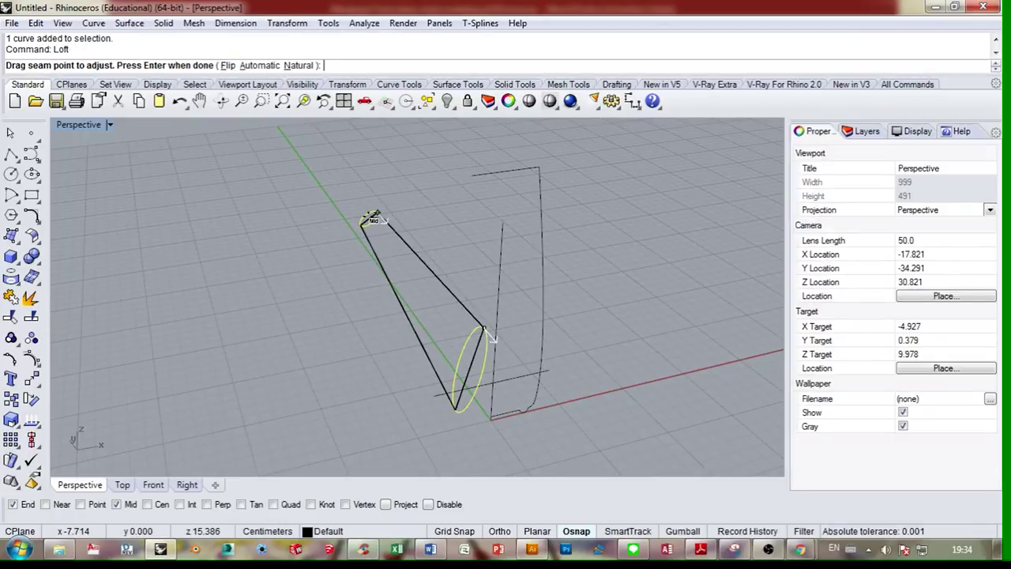
pyautogui.press('Return')
pyautogui.click(714, 353)
# - Cap both ends of the lofted spout with planar surfaces from the circle and the ellipse
pyautogui.moveTo(529, 274); pyautogui.dragTo(421, 311, button='right')
pyautogui.click(13, 238)
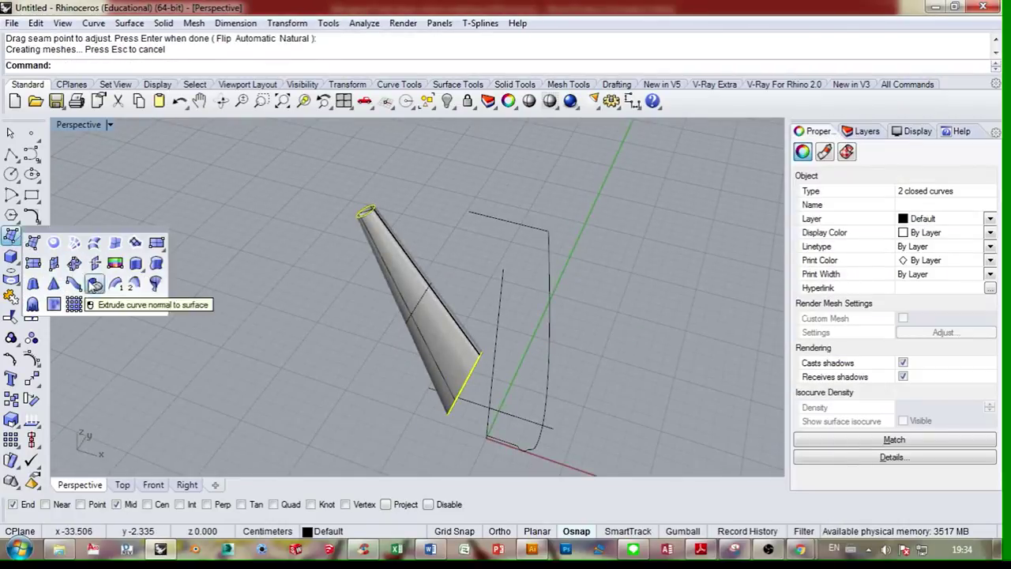
pyautogui.click(52, 243)
# - Delete the spout's circle and ellipse curves and join all the visible geometry
pyautogui.moveTo(328, 246); pyautogui.dragTo(489, 280, button='right')
pyautogui.press('Delete')
pyautogui.hotkey('ctrl', 'a')
pyautogui.hotkey('ctrl', 'j')
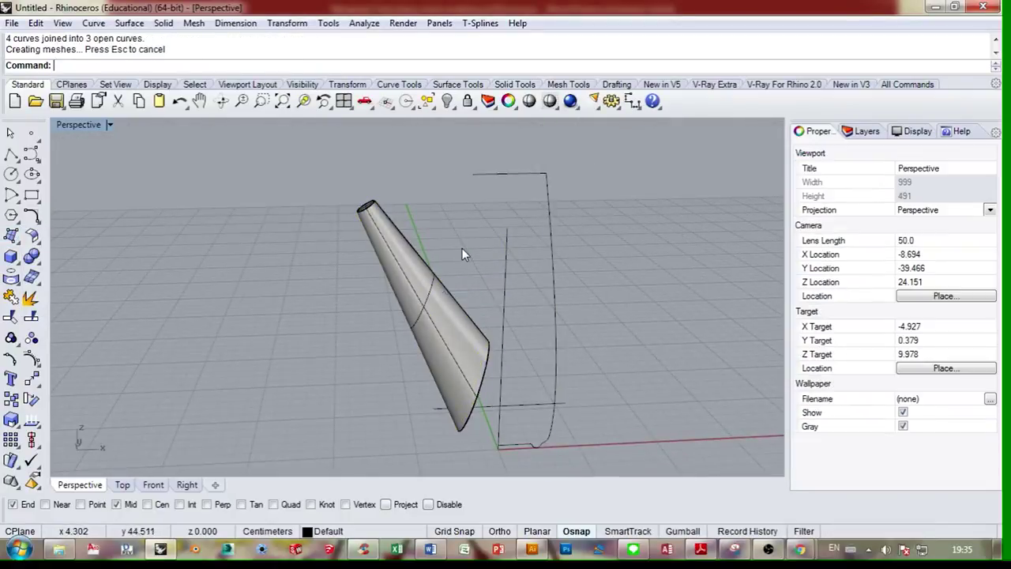
# - Show the hidden vessel and use it to trim away the part of the spout inside the vessel
pyautogui.click(446, 101)
pyautogui.moveTo(530, 334); pyautogui.dragTo(345, 398, button='right')
pyautogui.scroll(5, 463, 327)
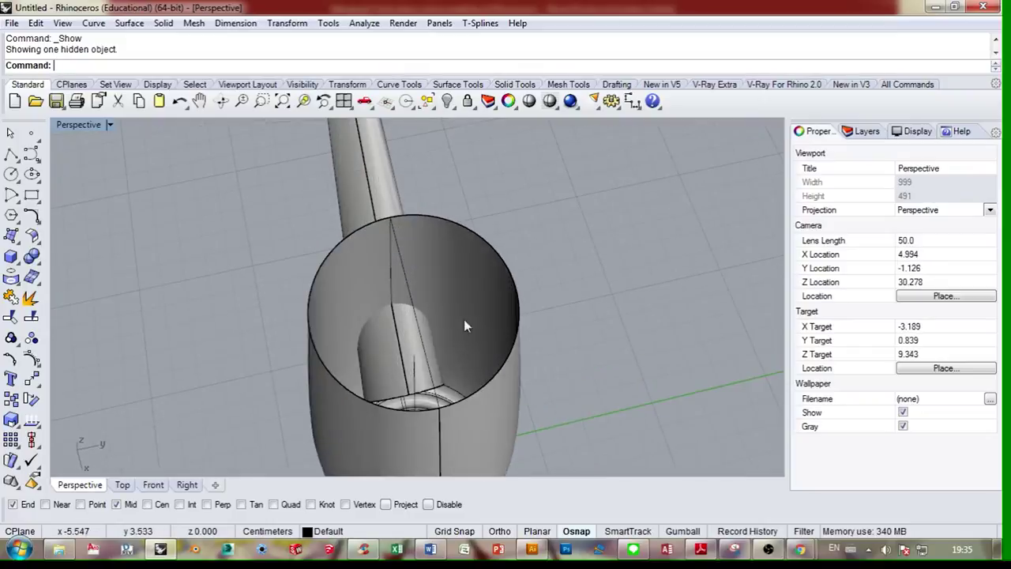
pyautogui.click(466, 315)
pyautogui.hotkey('ctrl', 't')
pyautogui.click(428, 363)
pyautogui.click(418, 374)
pyautogui.moveTo(418, 373); pyautogui.dragTo(482, 369, button='right')
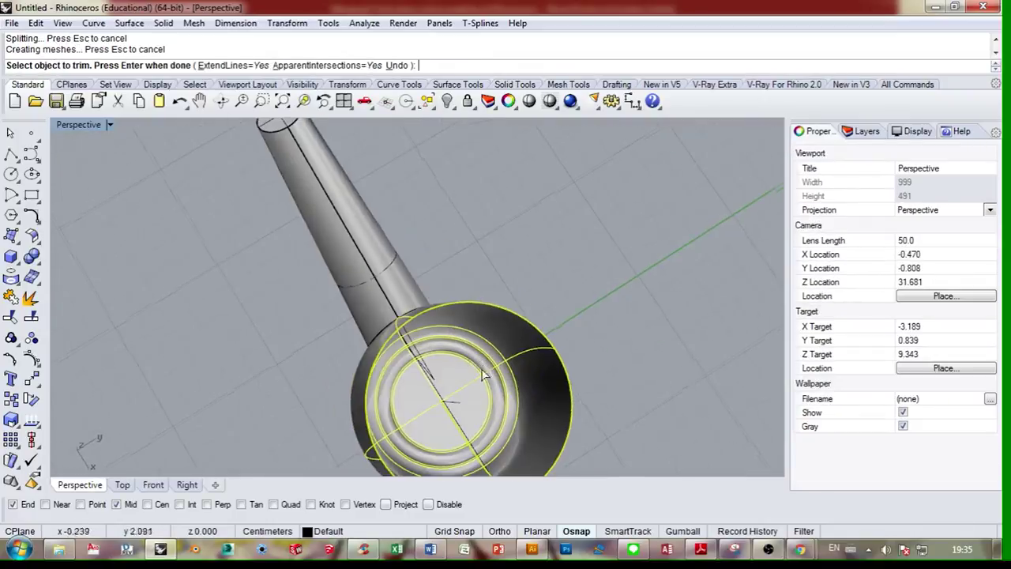
pyautogui.rightClick(450, 315)
# - Split the vessel surface with the spout and delete the wall piece covering the spout's opening
pyautogui.moveTo(450, 315); pyautogui.dragTo(478, 308, button='right')
pyautogui.hotkey('ctrl', 'shift', 's')
pyautogui.click(422, 318)
pyautogui.rightClick(420, 321)
pyautogui.click(420, 321)
pyautogui.press('Delete')
# - Select all the construction curves and delete them
pyautogui.scroll(-5, 427, 312)
pyautogui.click(433, 103)
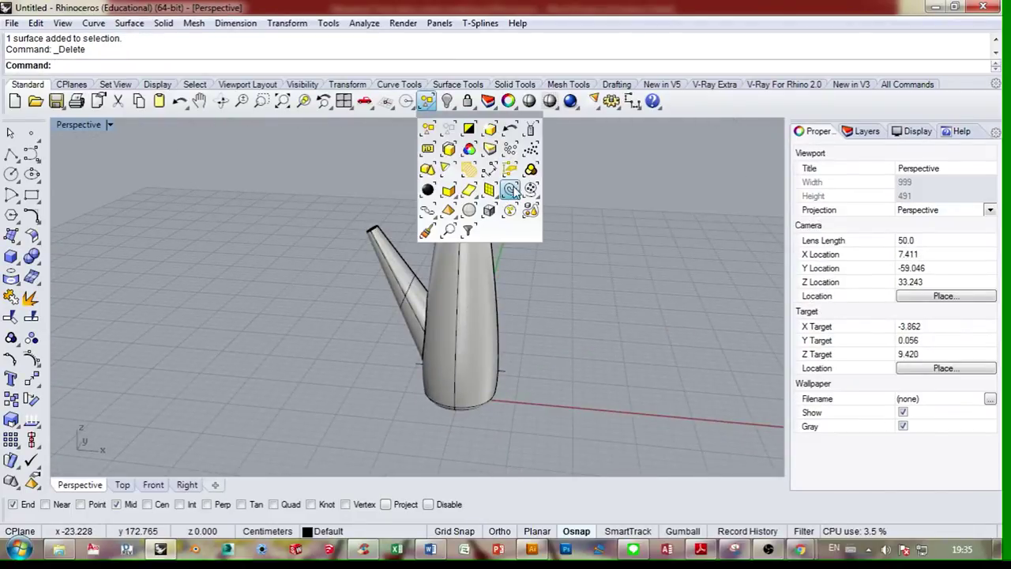
pyautogui.click(510, 188)
pyautogui.press('Delete')
# - Join the vessel and the spout into one polysurface
pyautogui.click(483, 267)
pyautogui.keyDown('shift'); pyautogui.click(398, 274); pyautogui.keyUp('shift')
pyautogui.hotkey('ctrl', 'j')
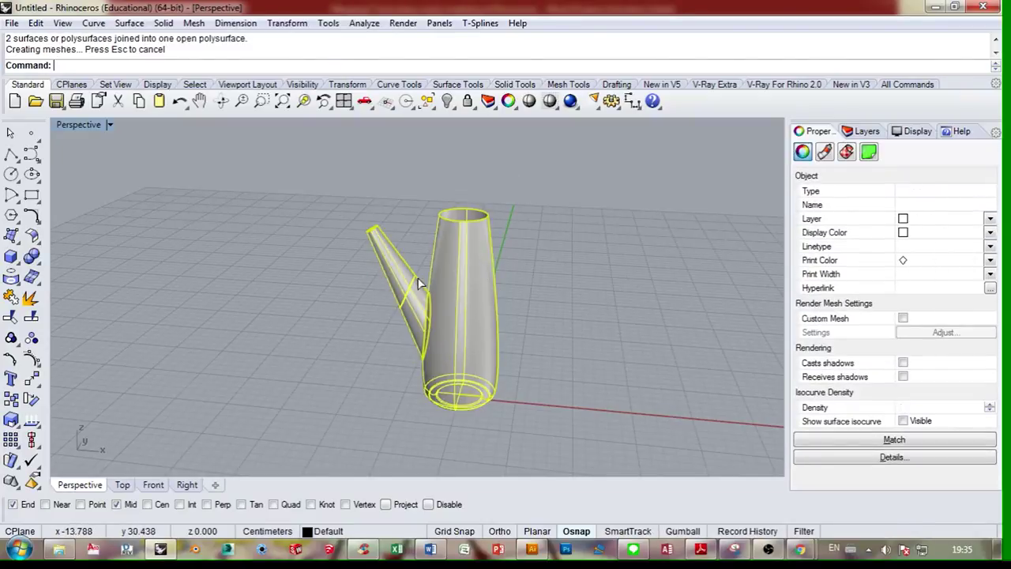
pyautogui.click(538, 272)
# - Extract the planar cap at the spout's tip and delete it to open the spout
pyautogui.scroll(-4, 539, 272)
pyautogui.moveTo(539, 271); pyautogui.dragTo(436, 326, button='right')
pyautogui.scroll(10, 447, 264)
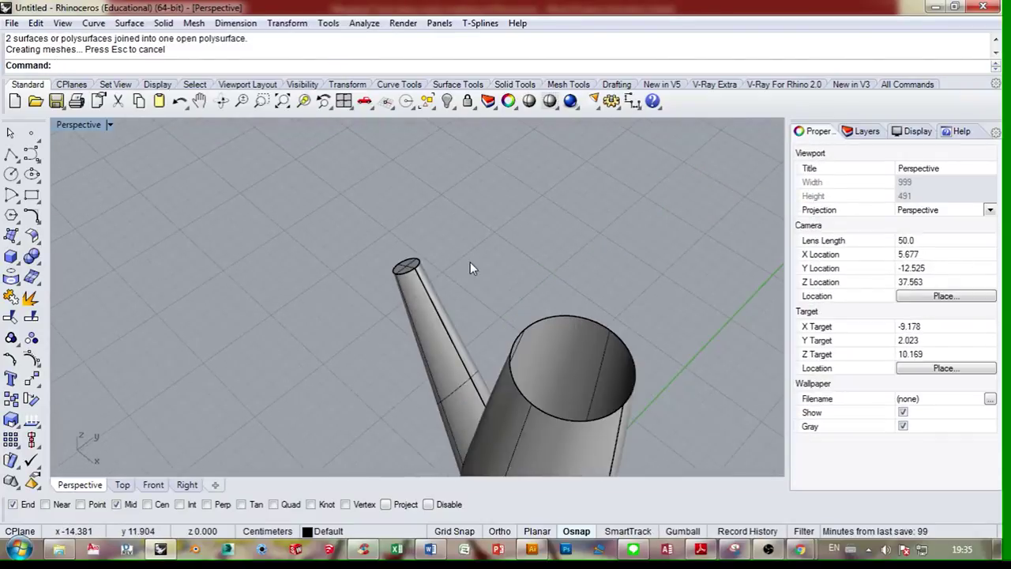
pyautogui.scroll(7, 458, 261)
pyautogui.rightClick(31, 299)
pyautogui.click(369, 277)
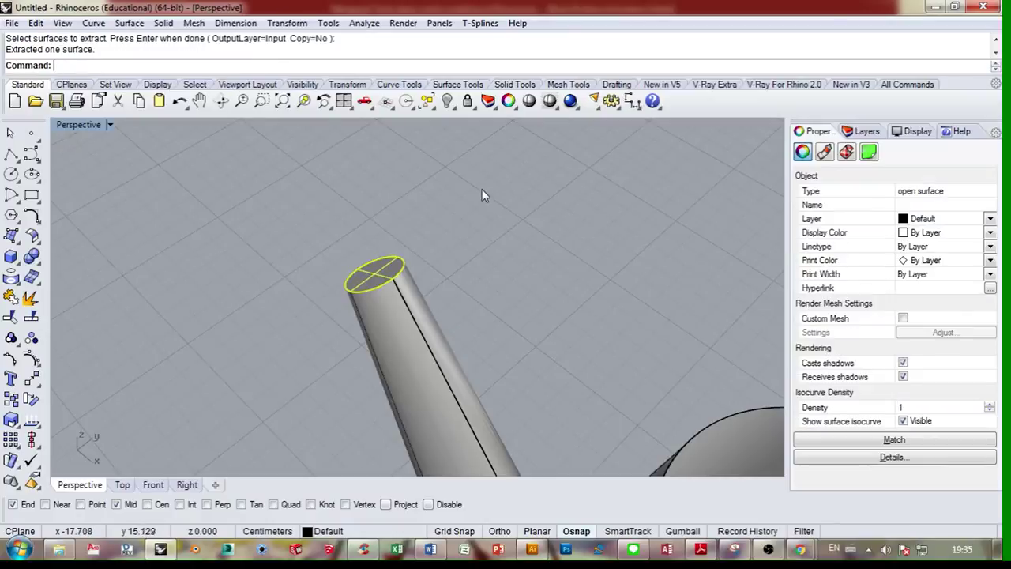
pyautogui.press('Return')
pyautogui.press('Delete')
# - Try an edge fillet of 0.2 cm radius where the spout meets the vessel, and undo it
pyautogui.scroll(-5, 474, 213)
pyautogui.scroll(4, 466, 284)
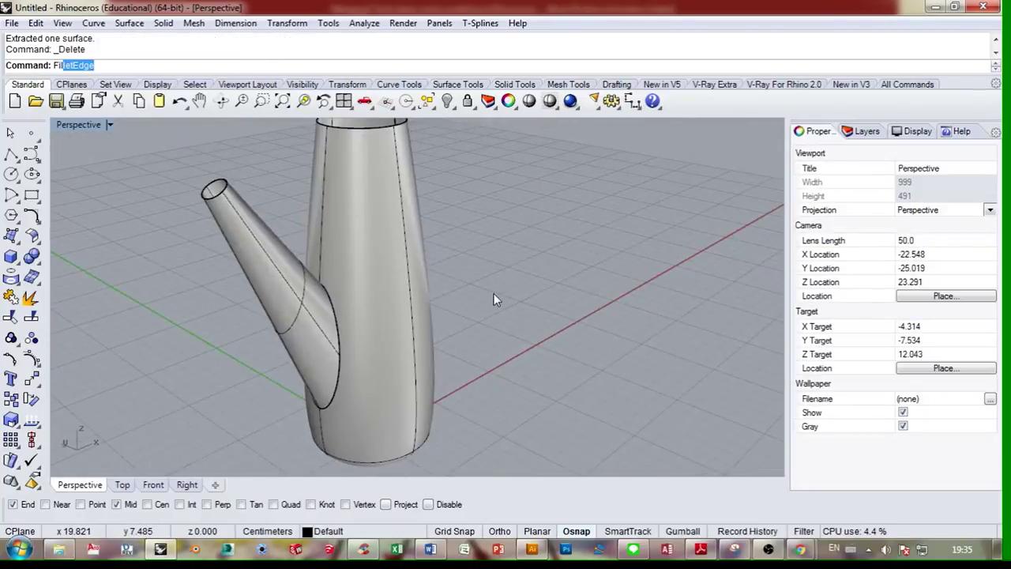
pyautogui.write('Fil')
pyautogui.press('Return')
pyautogui.click(361, 333)
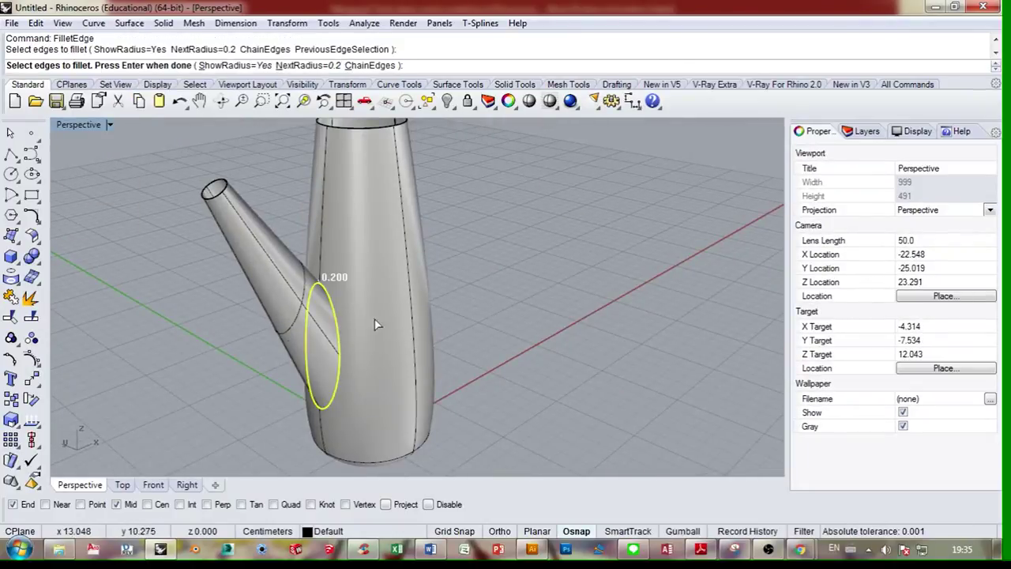
pyautogui.press('Return')
pyautogui.press('Return')
pyautogui.scroll(2, 338, 383)
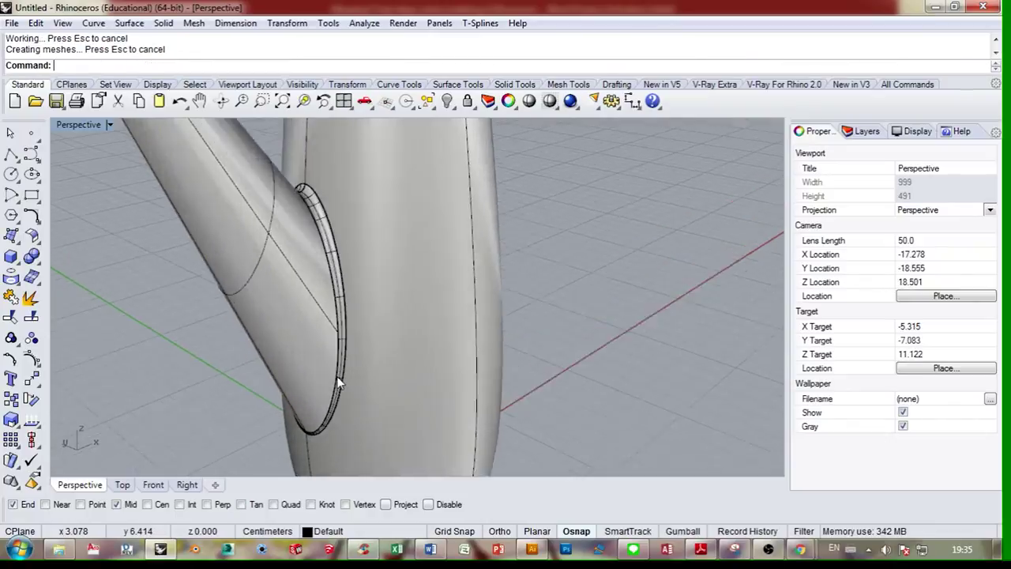
pyautogui.scroll(3, 338, 383)
pyautogui.scroll(-6, 364, 334)
pyautogui.hotkey('ctrl', 'z')
# - Fillet the edge where the spout meets the vessel with a 0.5 cm radius
pyautogui.press('Return')
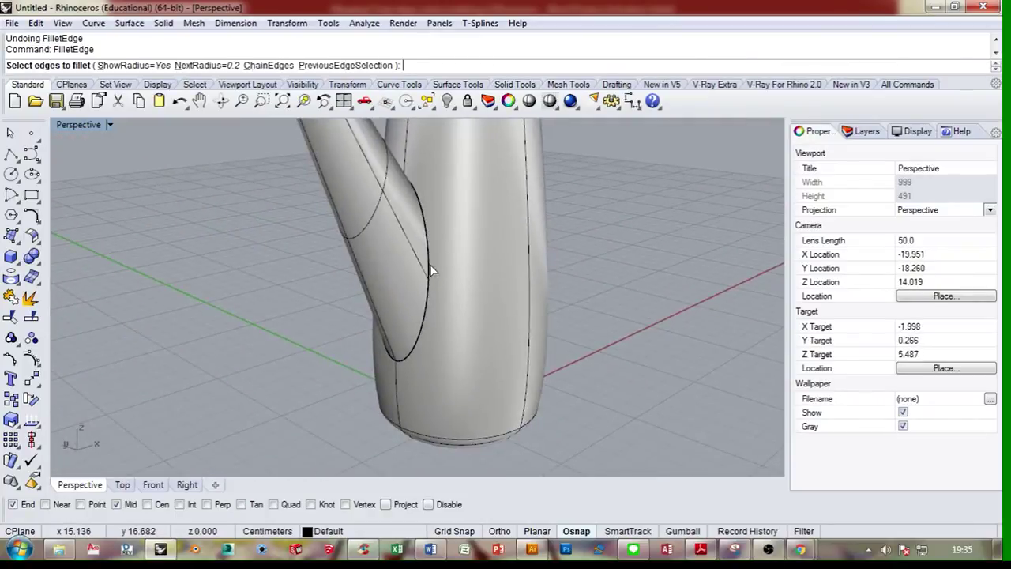
pyautogui.write('0.5')
pyautogui.press('Return')
pyautogui.click(425, 267)
pyautogui.press('Return')
pyautogui.press('Return')
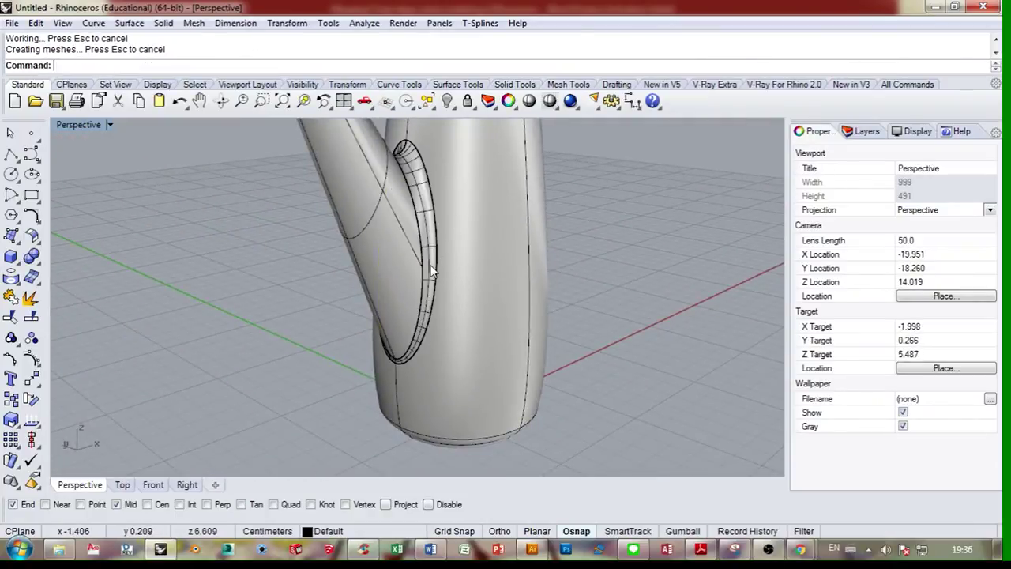
# - Examine the fillet at the spout joint, the overall vessel shape and the open upper rim
pyautogui.scroll(-3, 421, 264)
pyautogui.moveTo(420, 264); pyautogui.dragTo(455, 226, button='right')
pyautogui.scroll(6, 431, 196)
pyautogui.scroll(-5, 431, 196)
pyautogui.scroll(-8, 431, 253)
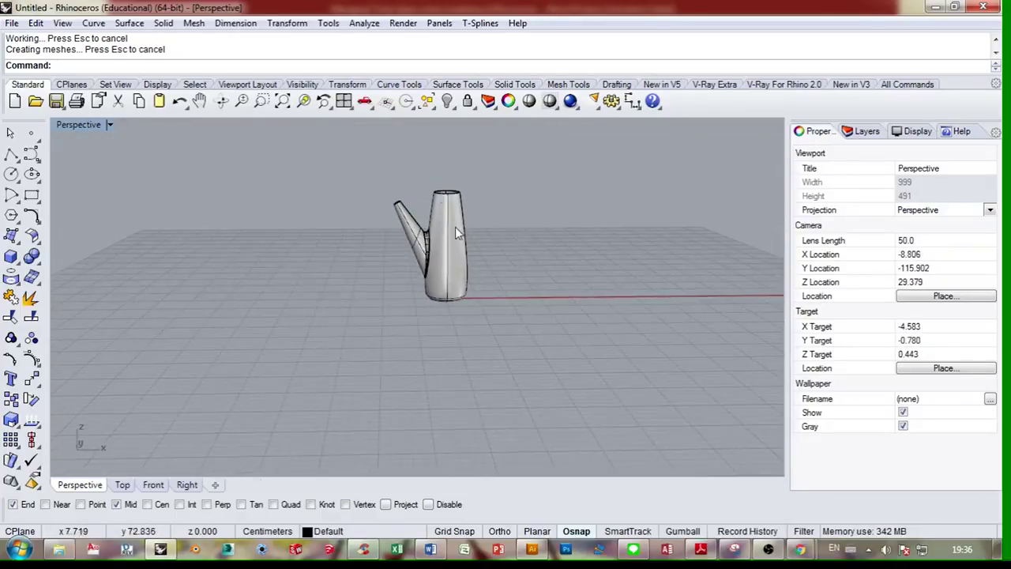
pyautogui.scroll(6, 439, 190)
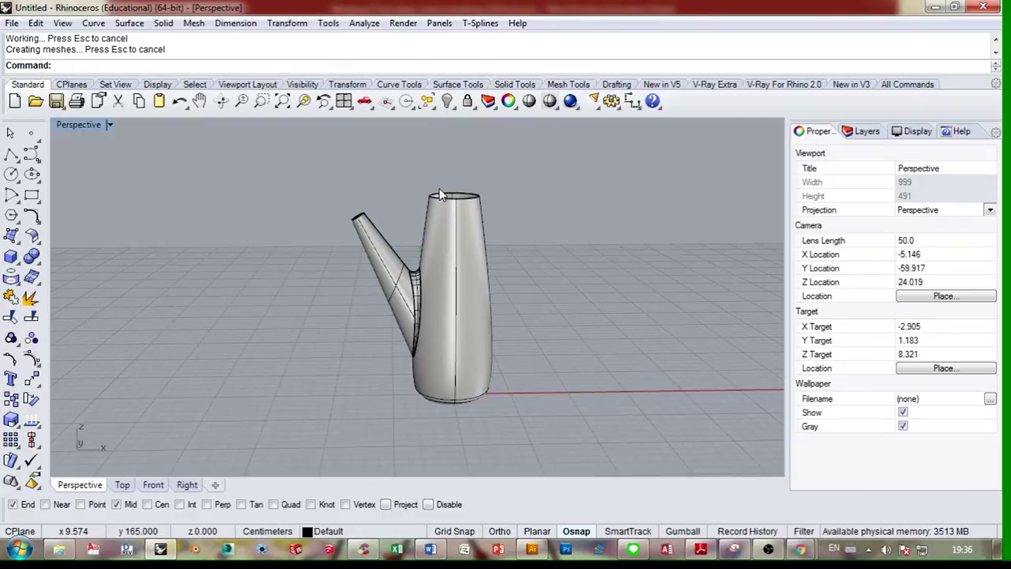
pyautogui.scroll(5, 492, 189)
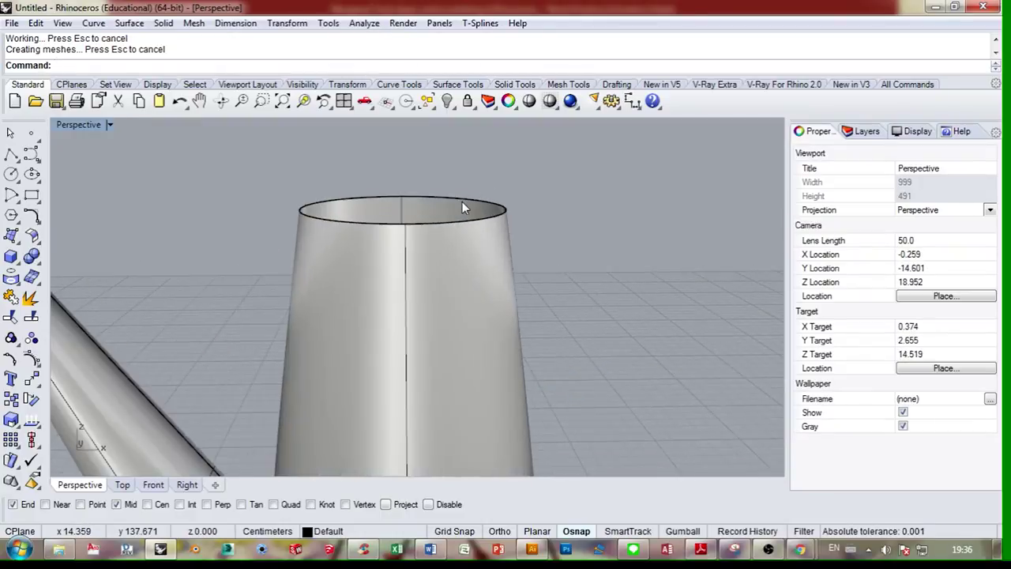
pyautogui.moveTo(462, 201); pyautogui.dragTo(372, 294, button='right')
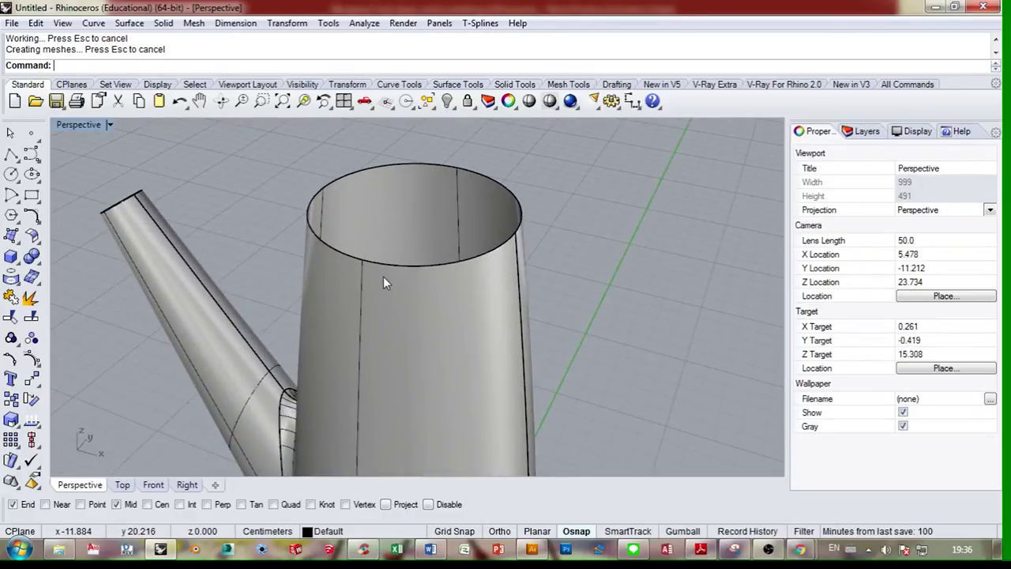
# - In the Front view, enable the Near snap and draw a two-point circle about 5 cm across on the vessel's side opposite the spout
pyautogui.click(153, 484)
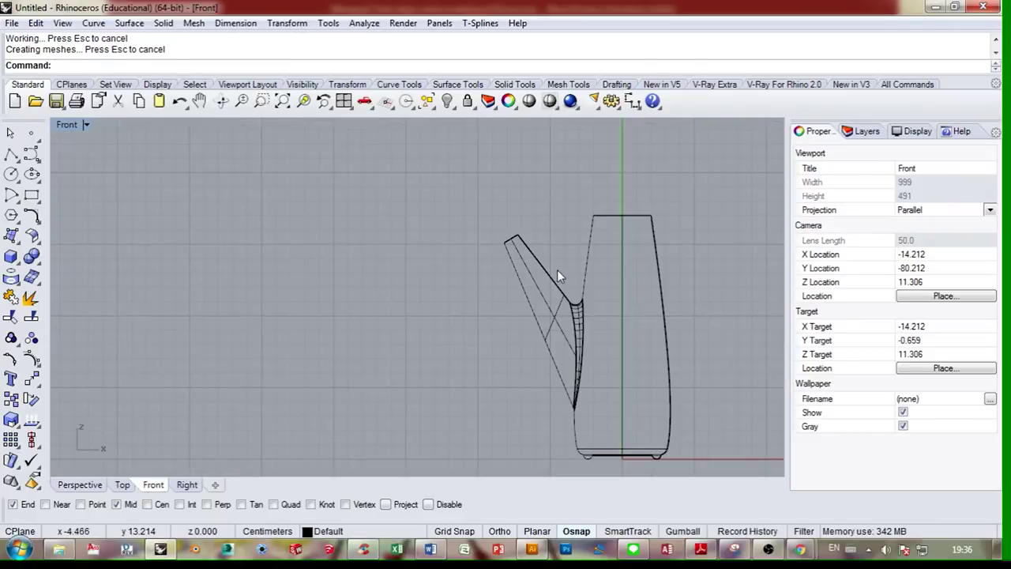
pyautogui.moveTo(557, 269); pyautogui.dragTo(559, 263, button='right')
pyautogui.click(12, 173)
pyautogui.scroll(4, 553, 207)
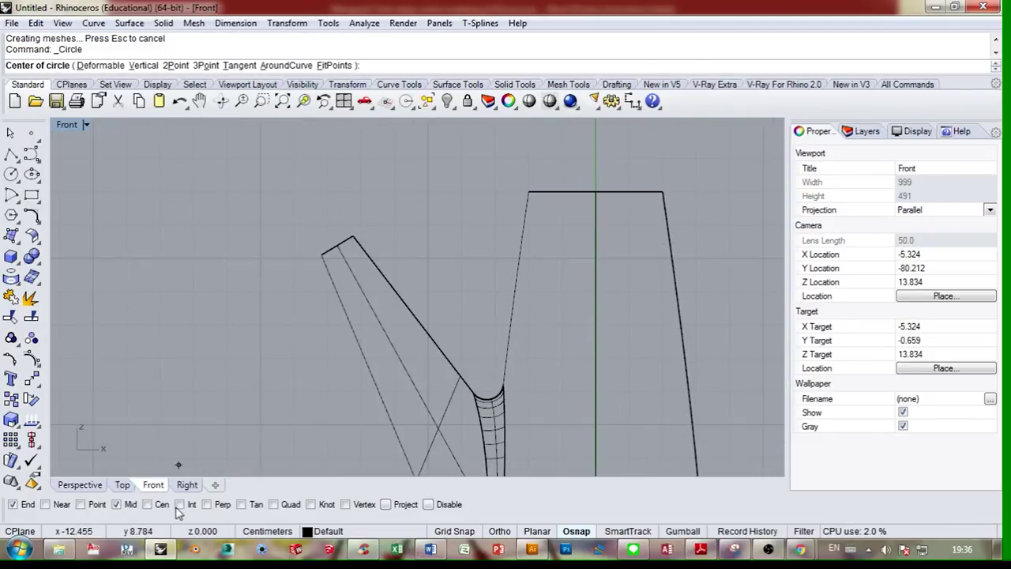
pyautogui.click(45, 507)
pyautogui.moveTo(679, 306); pyautogui.dragTo(557, 199, button='right')
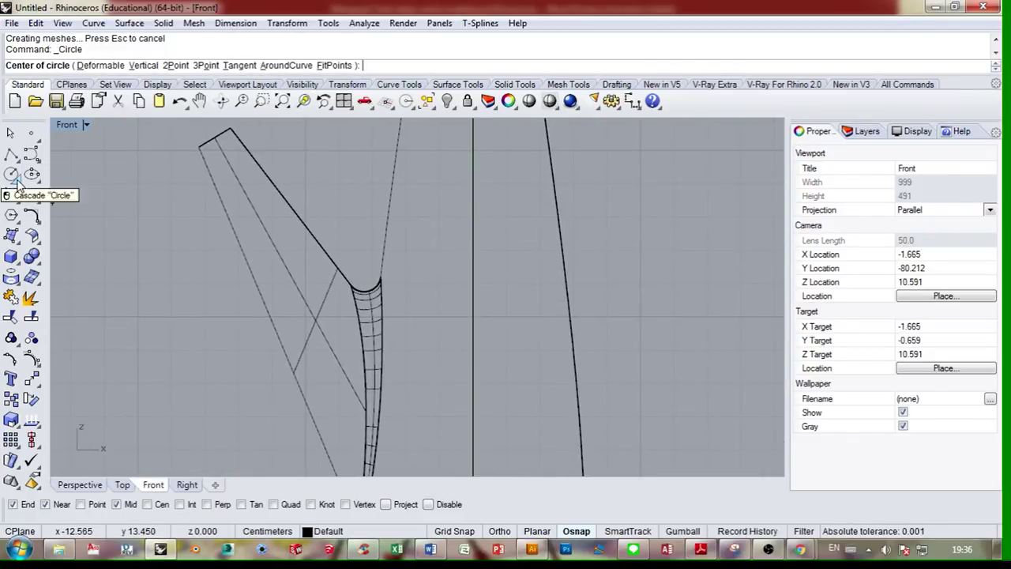
pyautogui.click(18, 182)
pyautogui.click(38, 188)
pyautogui.click(551, 155)
pyautogui.scroll(-6, 563, 224)
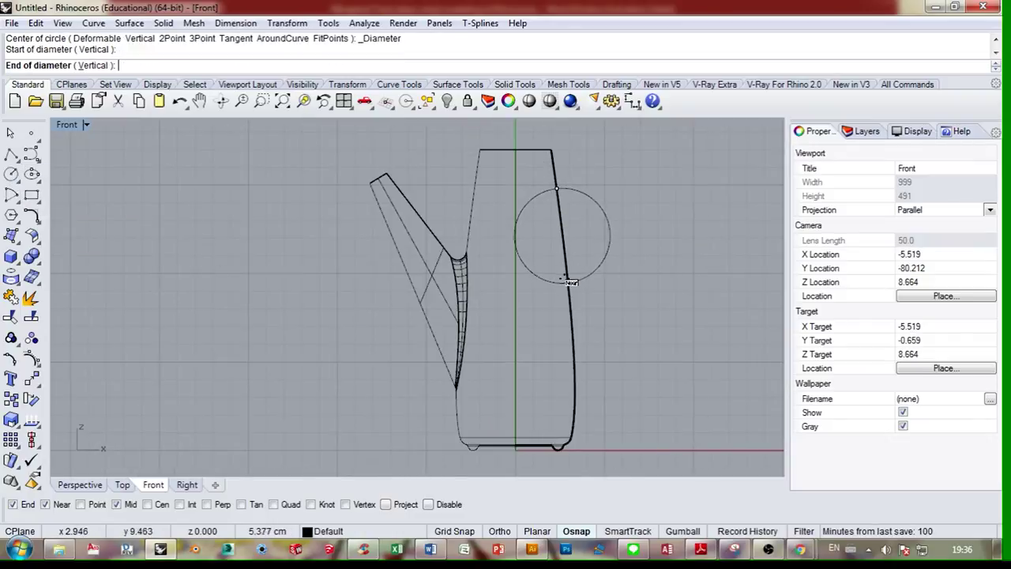
pyautogui.click(565, 270)
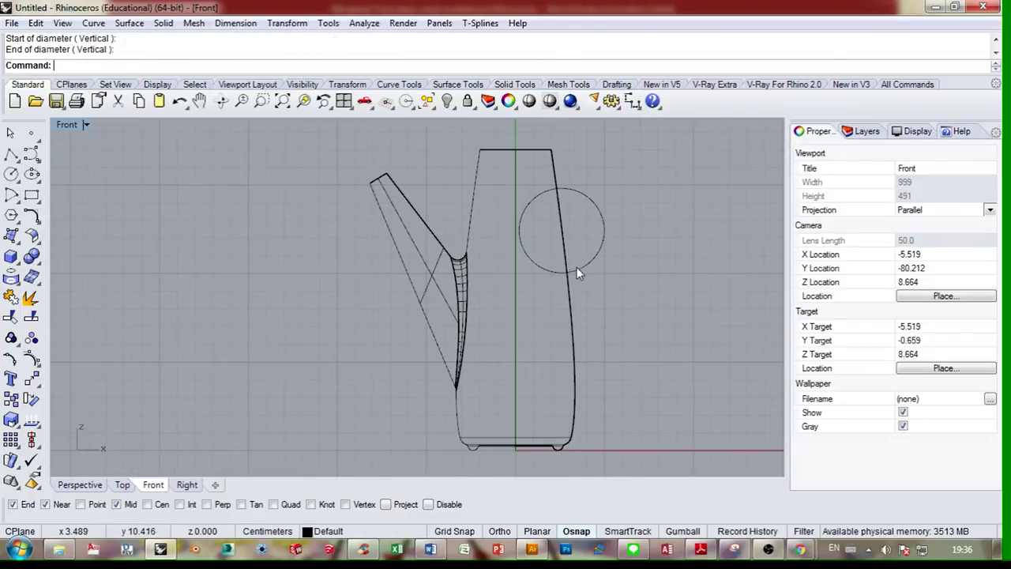
# - In the Perspective view, extrude the handle circle straight as a planar-curve solid
pyautogui.click(105, 486)
pyautogui.scroll(-4, 598, 286)
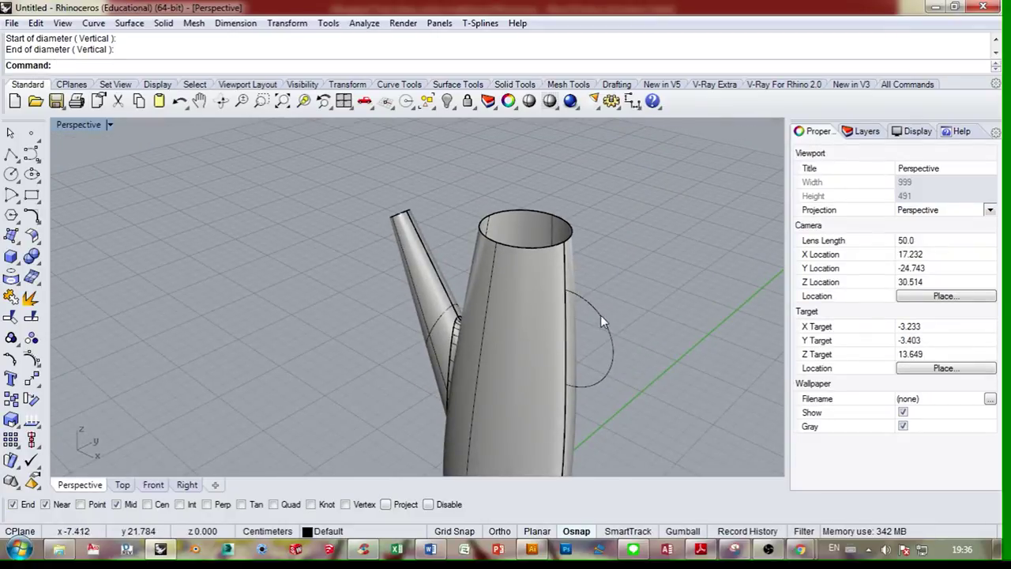
pyautogui.click(604, 322)
pyautogui.click(163, 23)
pyautogui.moveTo(226, 280)
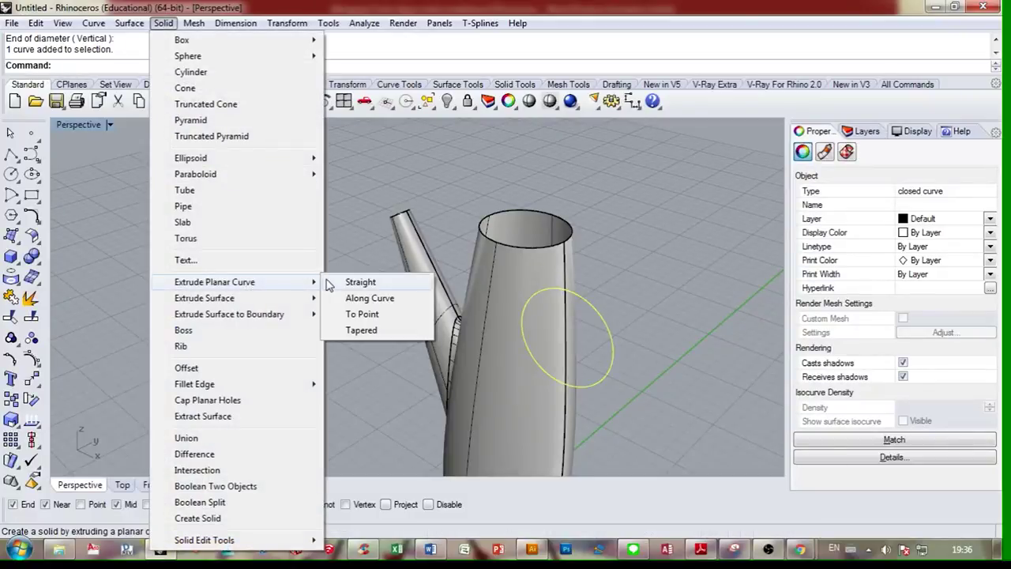
pyautogui.click(360, 280)
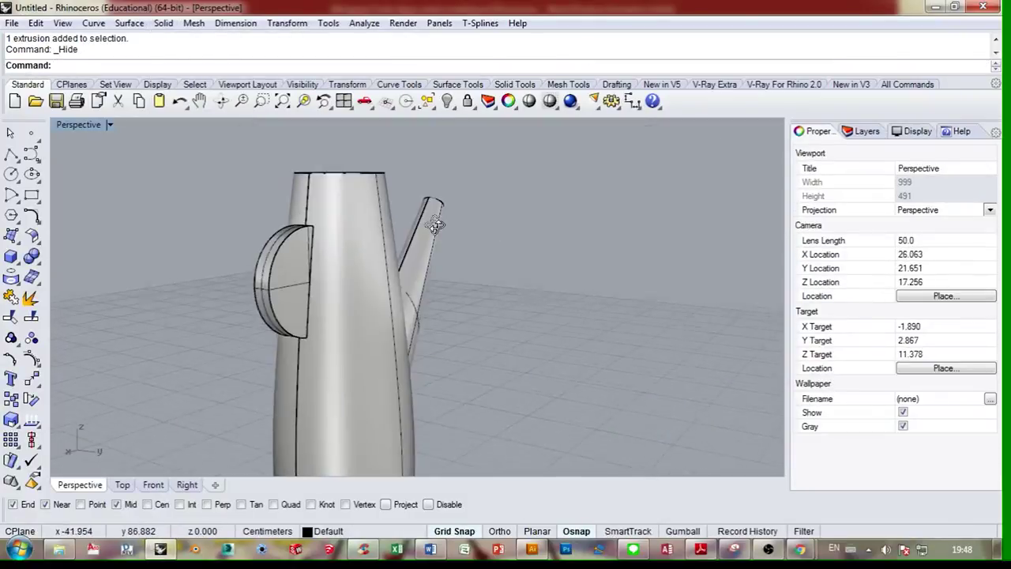
# - Fillet the upper edge where the handle disc meets the vessel with a 1 cm radius
pyautogui.moveTo(474, 268); pyautogui.dragTo(598, 267, button='right')
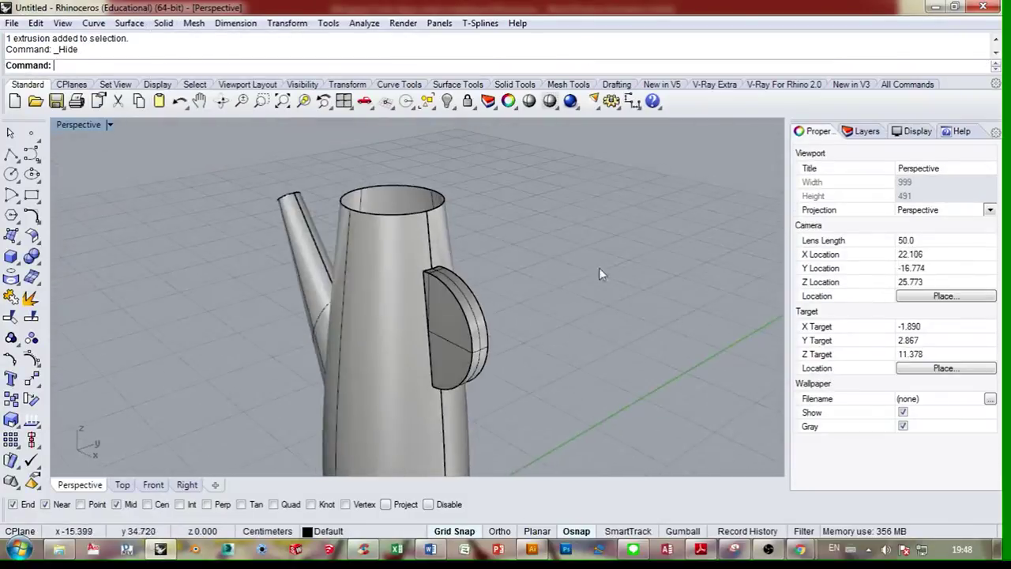
pyautogui.scroll(3, 454, 278)
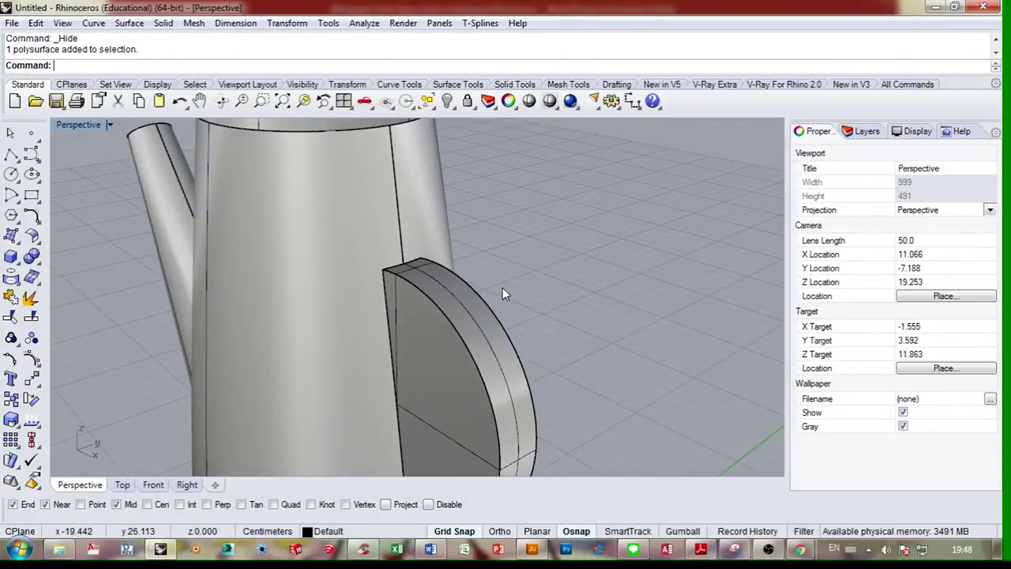
pyautogui.moveTo(502, 289); pyautogui.dragTo(601, 231, button='right')
pyautogui.press('Return')
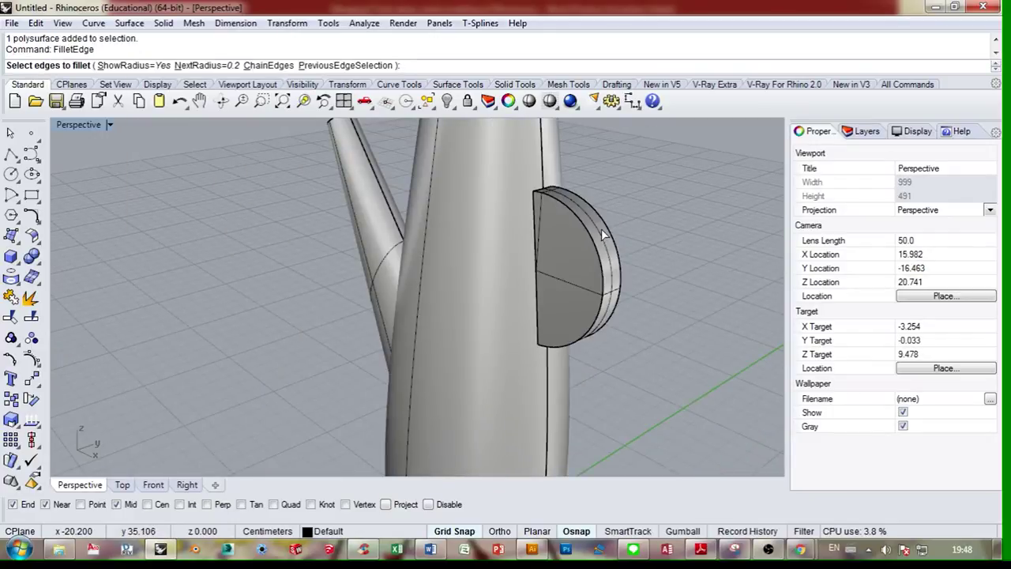
pyautogui.write('1')
pyautogui.press('Return')
pyautogui.scroll(4, 549, 167)
pyautogui.click(538, 252)
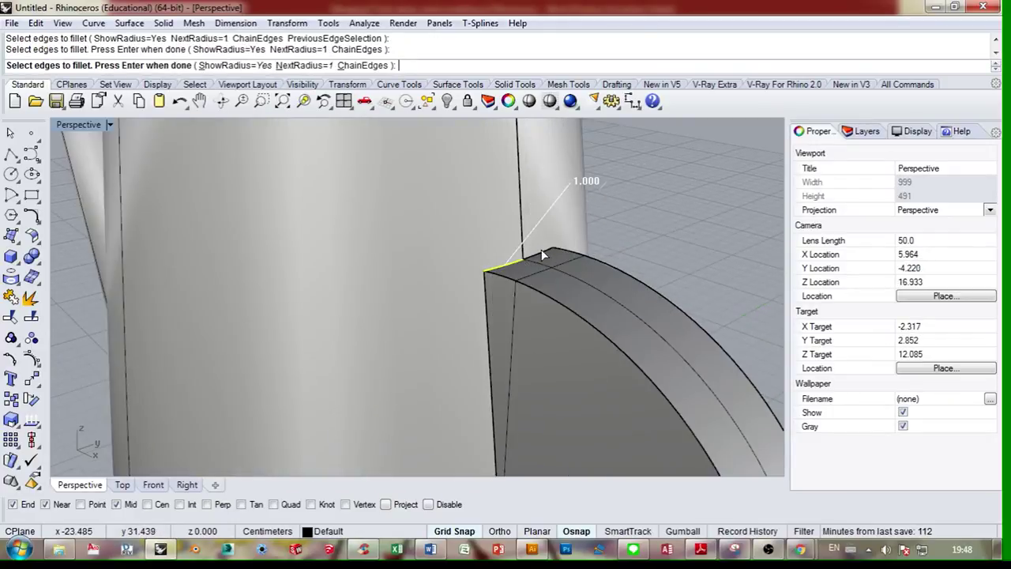
pyautogui.press('Return')
pyautogui.press('Return')
# - Fillet the lower edge where the handle disc meets the vessel with a 2 cm radius
pyautogui.scroll(-8, 625, 219)
pyautogui.press('Return')
pyautogui.write('2')
pyautogui.press('Return')
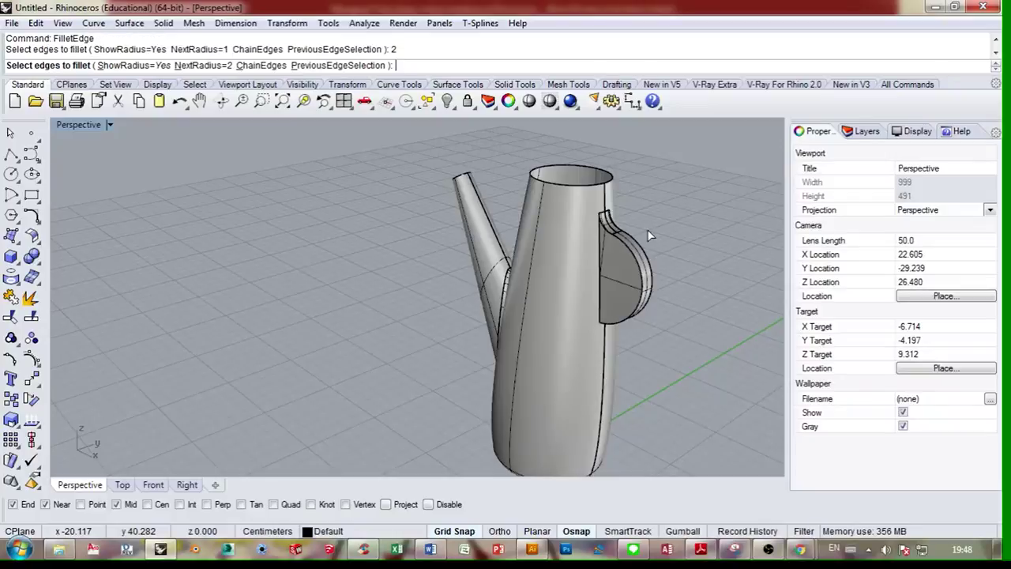
pyautogui.scroll(6, 648, 231)
pyautogui.scroll(4, 537, 173)
pyautogui.click(523, 175)
pyautogui.press('Return')
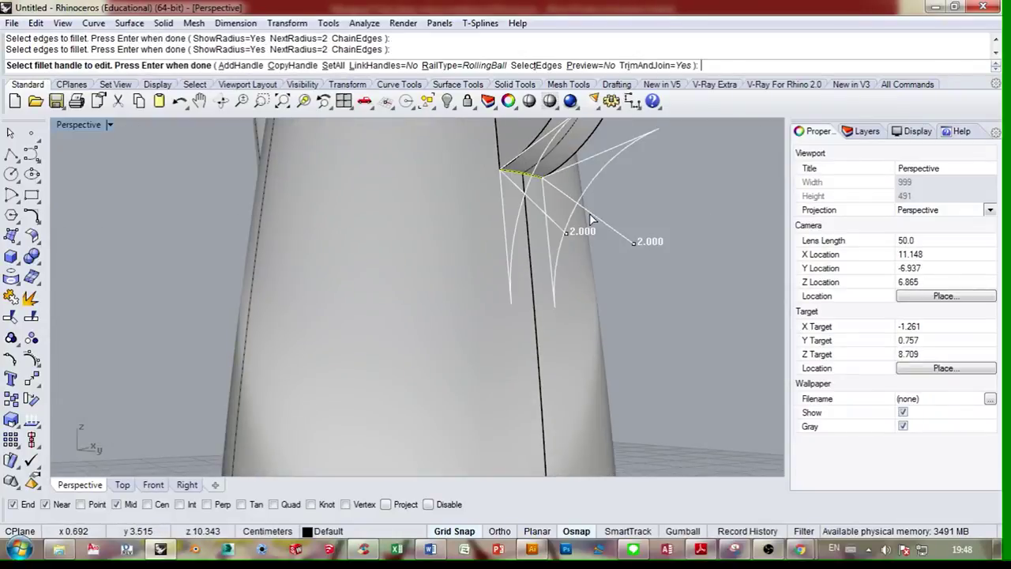
pyautogui.press('Return')
# - Try a 0.1 cm fillet along the outer edges of one handle face, and undo it
pyautogui.scroll(-9, 589, 215)
pyautogui.moveTo(591, 217); pyautogui.dragTo(599, 267, button='right')
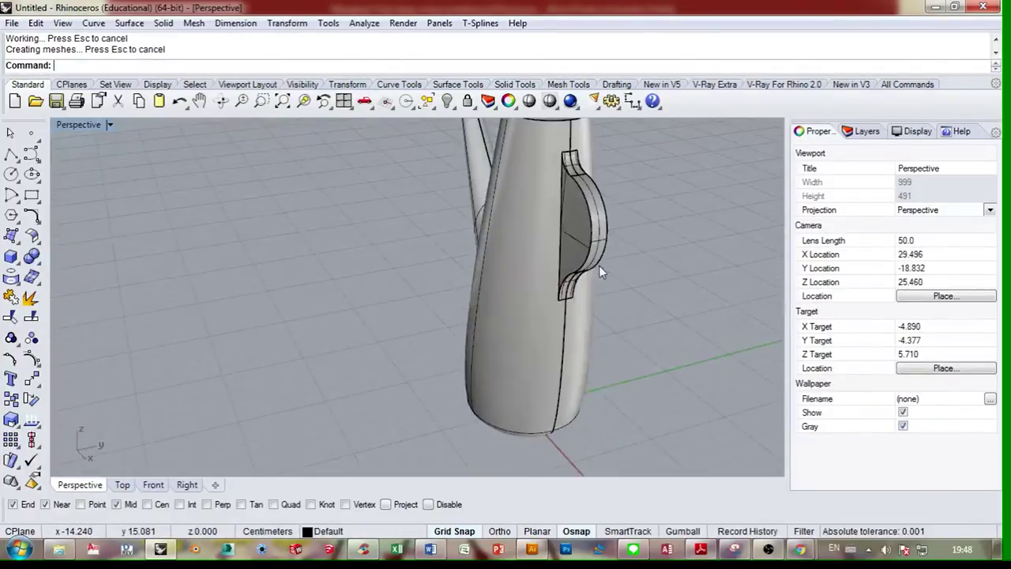
pyautogui.write('FilletEdge')
pyautogui.press('Return')
pyautogui.press('Return')
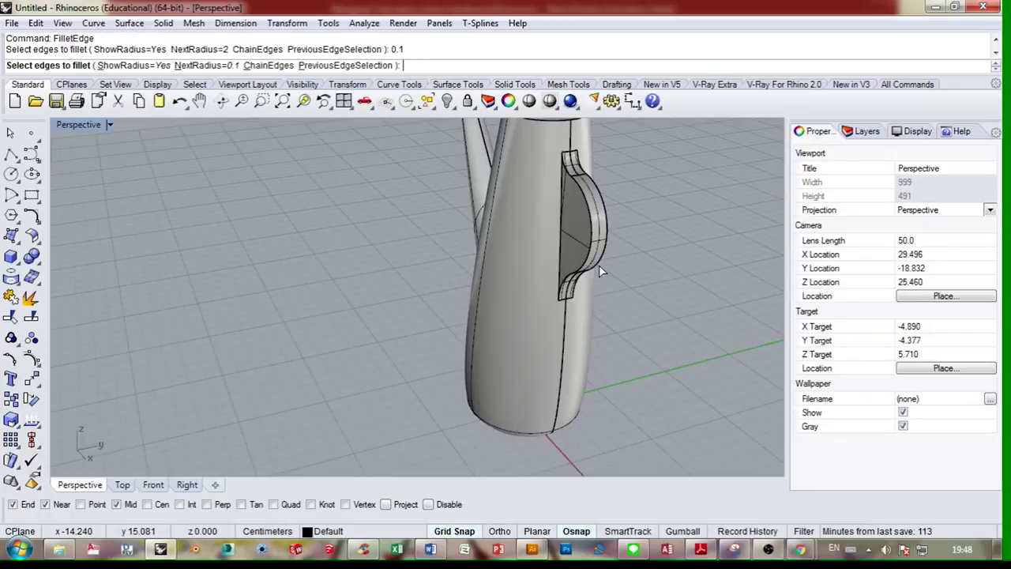
pyautogui.scroll(6, 550, 271)
pyautogui.click(582, 292)
pyautogui.click(646, 178)
pyautogui.scroll(-2, 654, 174)
pyautogui.keyDown('shift'); pyautogui.moveTo(656, 174); pyautogui.dragTo(647, 280, button='right'); pyautogui.keyUp('shift')
pyautogui.scroll(2, 570, 303)
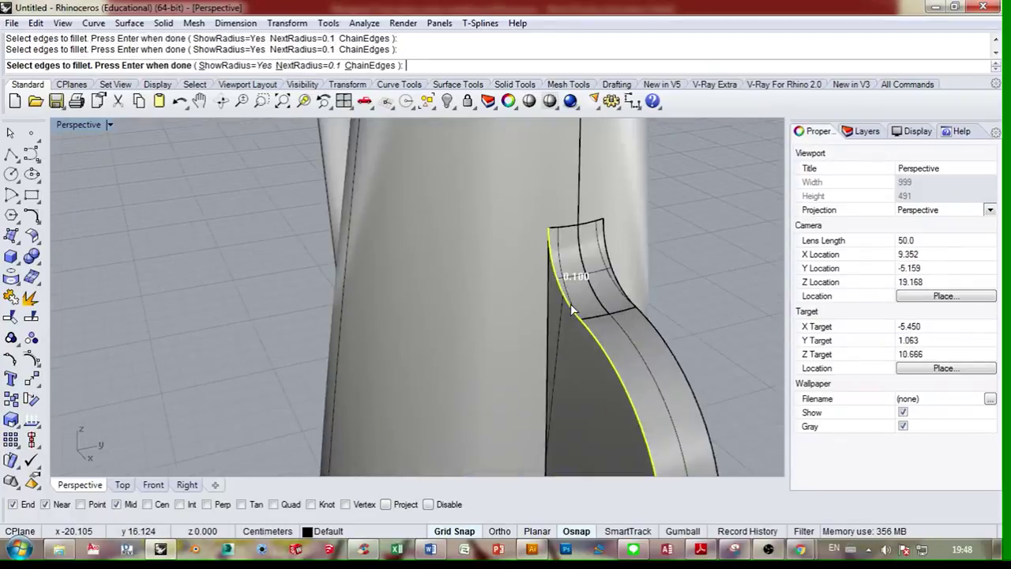
pyautogui.press('Return')
pyautogui.press('Return')
pyautogui.scroll(-4, 573, 302)
pyautogui.hotkey('ctrl', 'z')
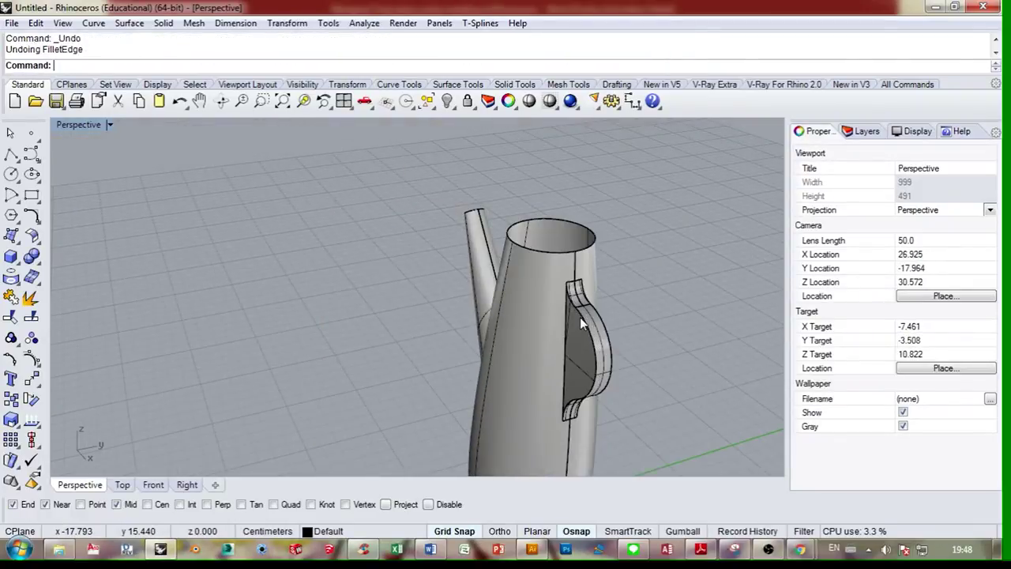
# - Fillet the chain of outer edges on one handle face, including both blends into the vessel, with a 0.2 cm radius
pyautogui.press('Return')
pyautogui.write('0.2')
pyautogui.press('Return')
pyautogui.click(578, 314)
pyautogui.click(575, 306)
pyautogui.scroll(4, 574, 307)
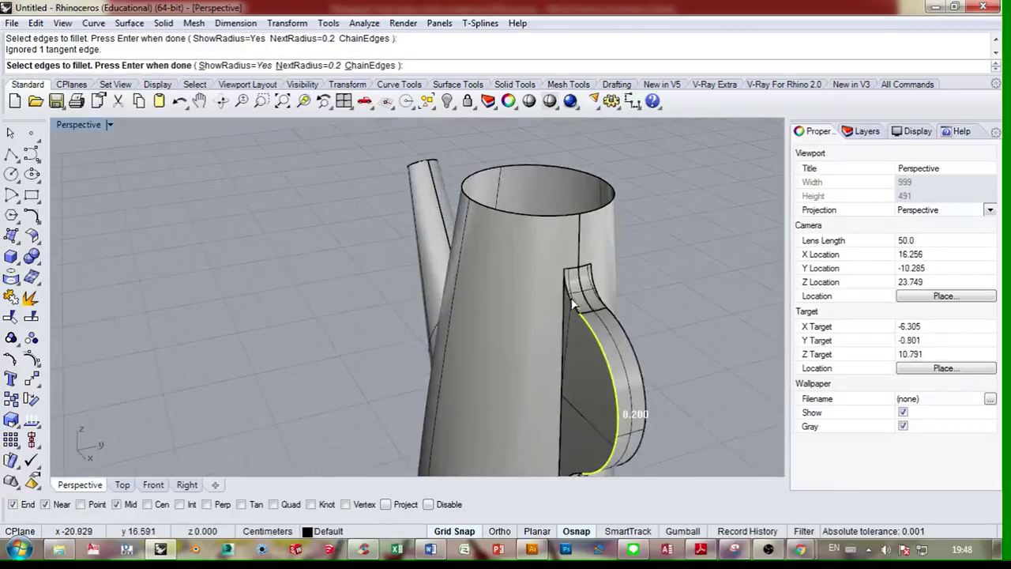
pyautogui.click(576, 304)
pyautogui.scroll(-6, 576, 308)
pyautogui.scroll(8, 578, 402)
pyautogui.click(598, 391)
pyautogui.press('Return')
pyautogui.press('Return')
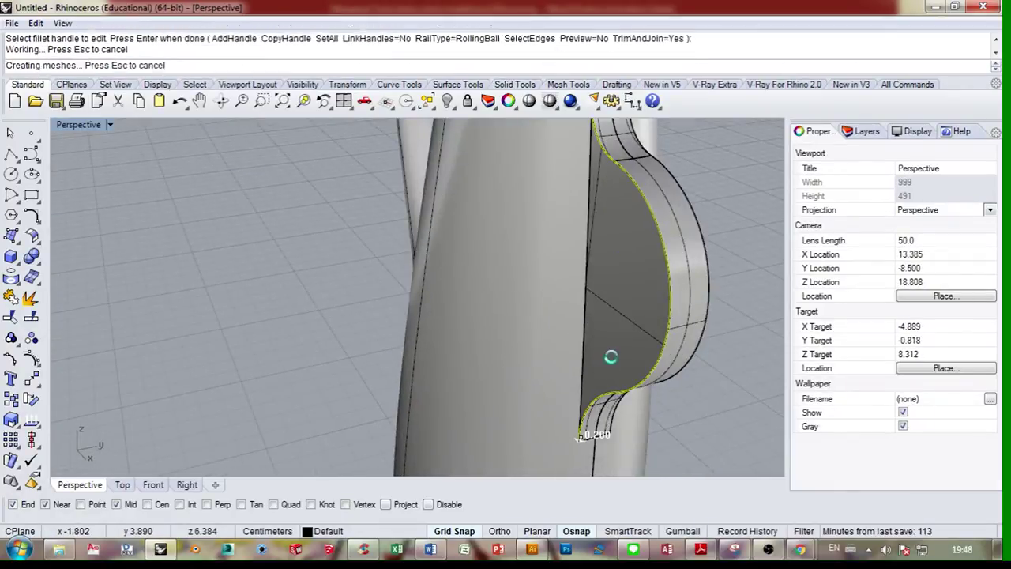
# - Fillet the matching outer edges on the opposite handle face with a 0.2 cm radius
pyautogui.press('Return')
pyautogui.click(658, 383)
pyautogui.click(616, 412)
pyautogui.moveTo(624, 401); pyautogui.dragTo(371, 349, button='right')
pyautogui.keyDown('shift'); pyautogui.moveTo(293, 140); pyautogui.dragTo(307, 198, button='right'); pyautogui.keyUp('shift')
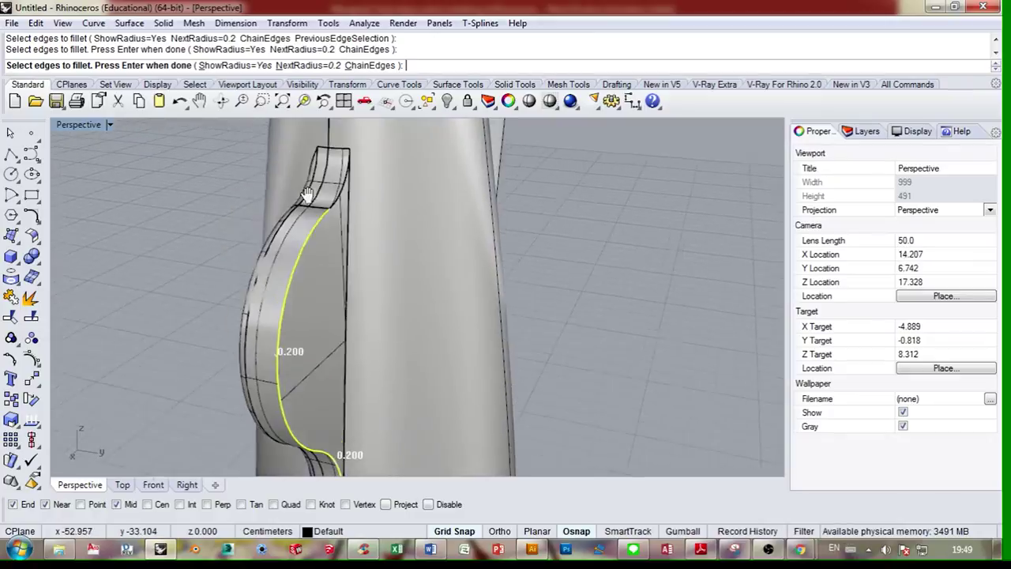
pyautogui.click(348, 177)
pyautogui.press('Return')
pyautogui.press('Return')
pyautogui.scroll(-4, 404, 203)
pyautogui.moveTo(380, 280); pyautogui.dragTo(548, 285, button='right')
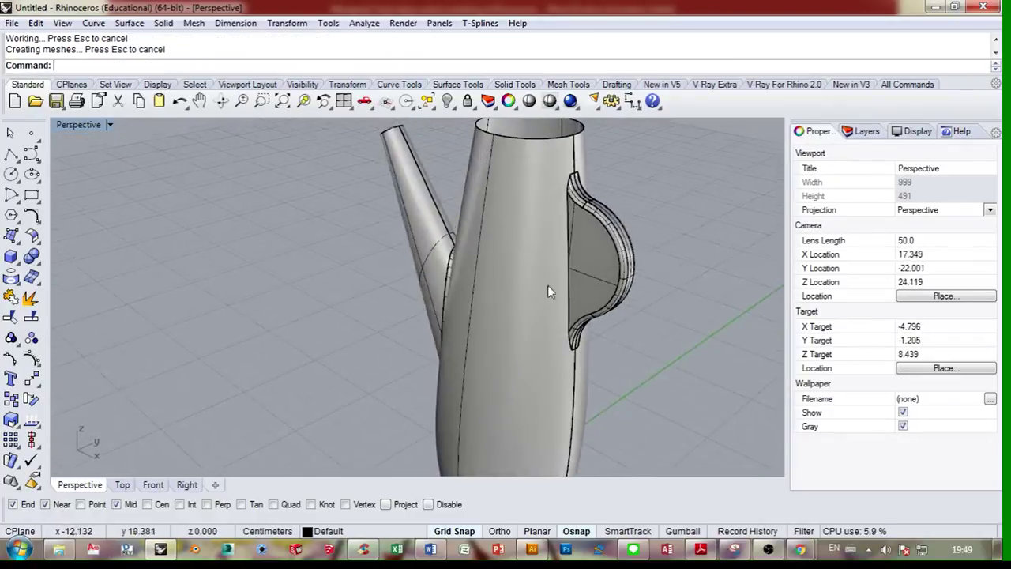
# - Extrude the circle inside the handle's outline straight as a planar-curve solid, and delete the source circle
pyautogui.scroll(4, 573, 191)
pyautogui.scroll(-3, 574, 190)
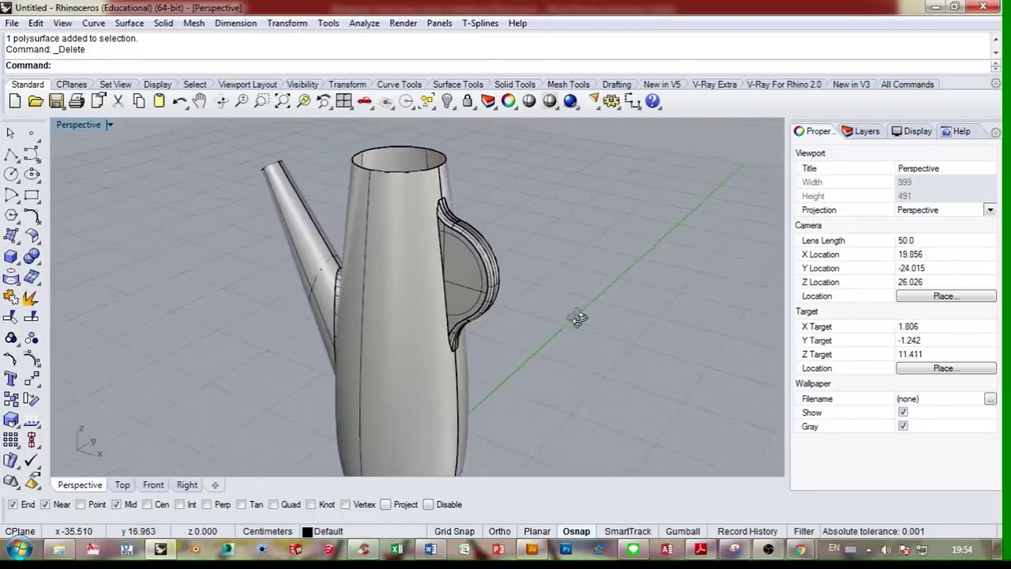
pyautogui.moveTo(573, 314); pyautogui.dragTo(581, 283, button='right')
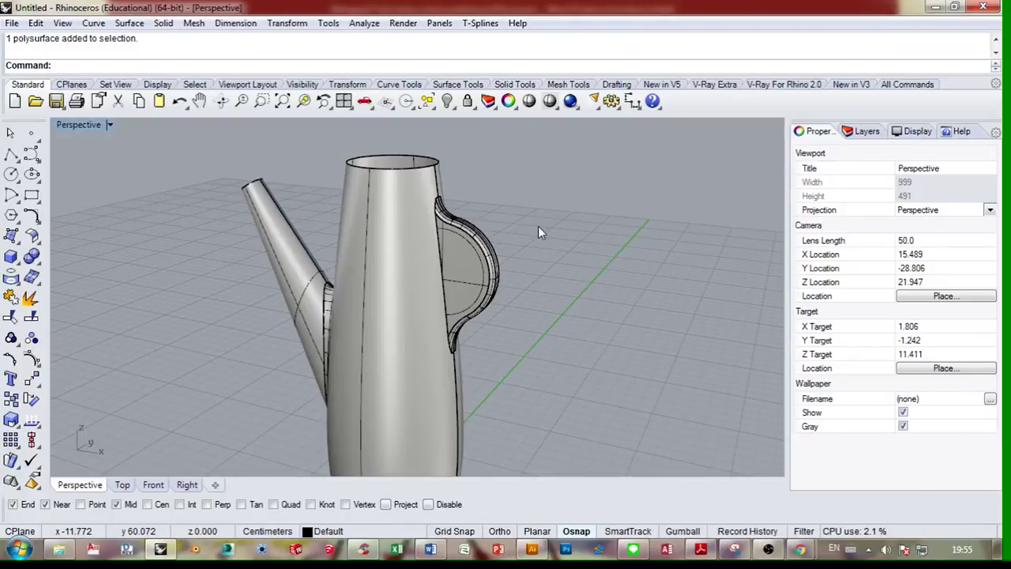
pyautogui.click(483, 263)
pyautogui.hotkey('ctrl', 'F2')
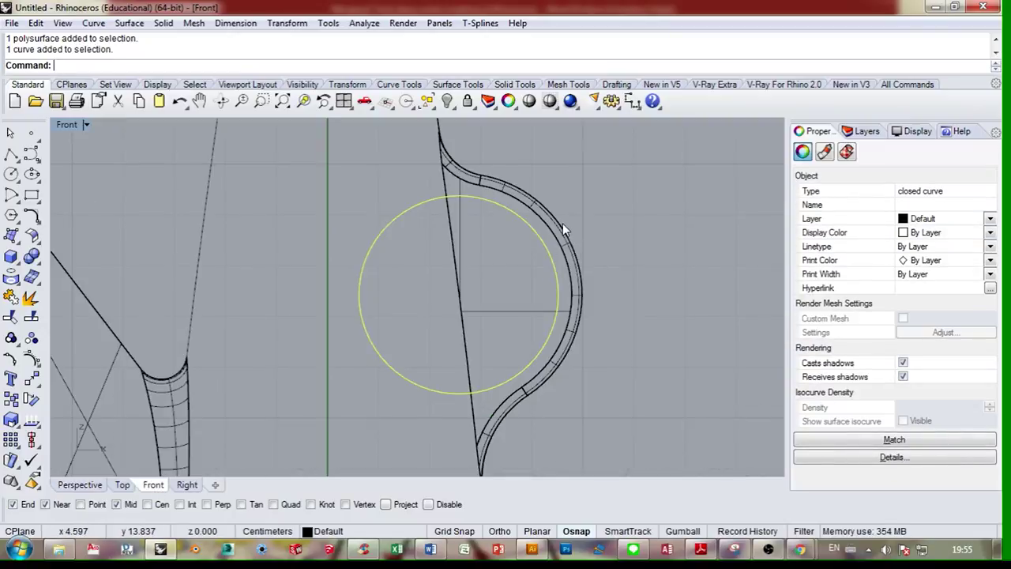
pyautogui.click(80, 484)
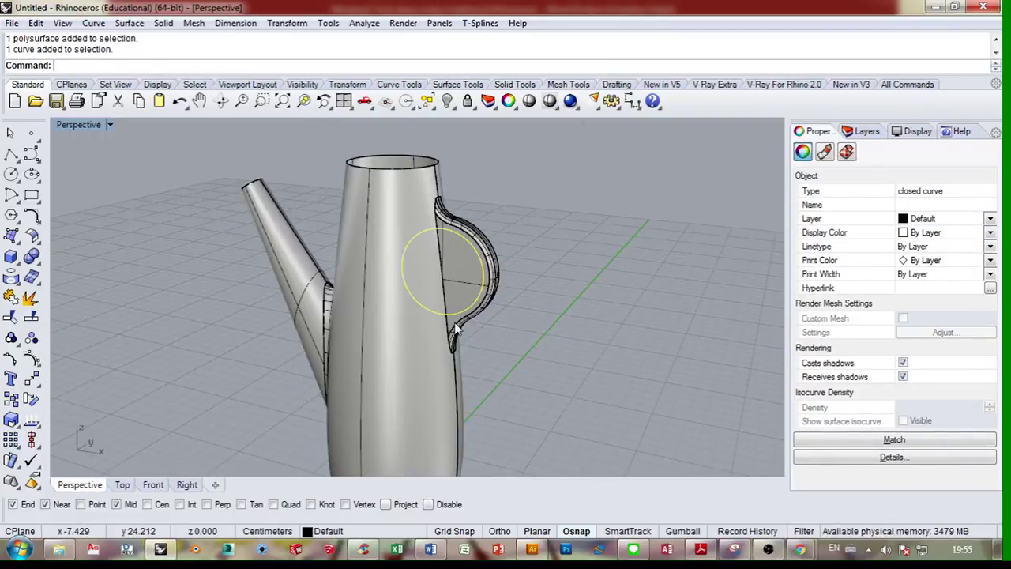
pyautogui.moveTo(454, 330); pyautogui.dragTo(535, 244, button='right')
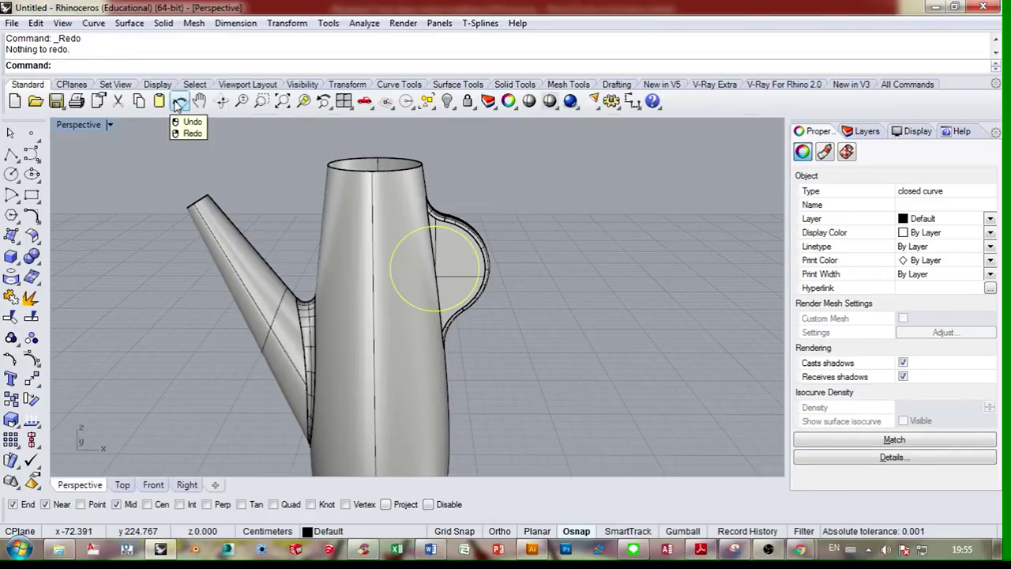
pyautogui.click(164, 23)
pyautogui.moveTo(214, 279)
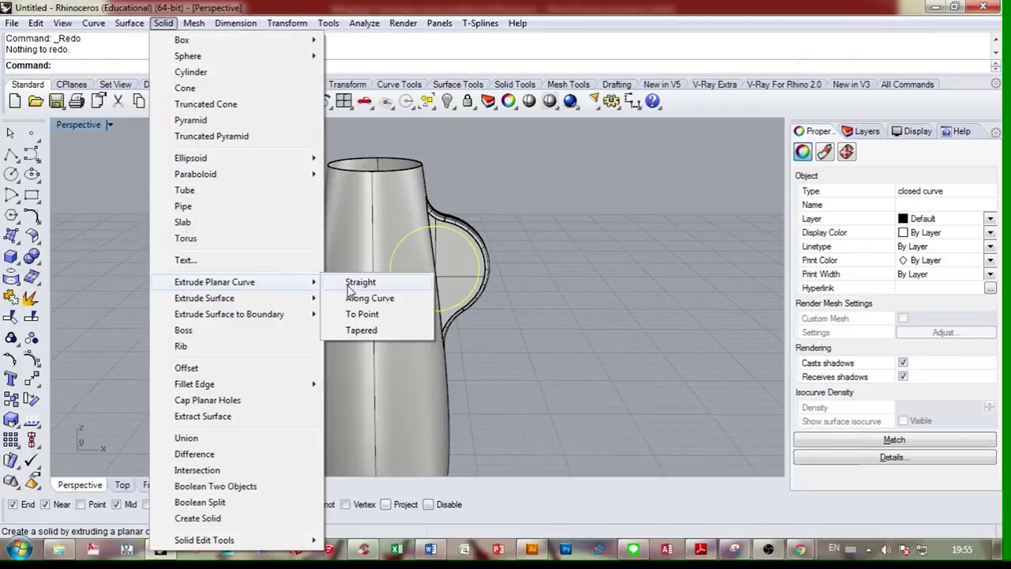
pyautogui.click(361, 280)
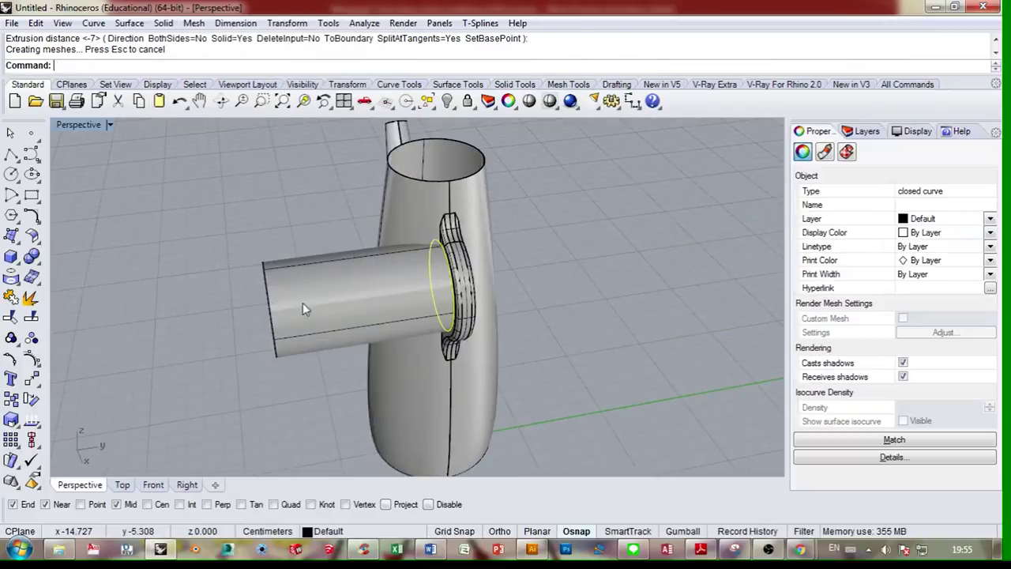
pyautogui.moveTo(302, 303); pyautogui.dragTo(469, 246, button='right')
pyautogui.press('Delete')
# - In the Top view, move only the extruded cylinder so that its end cuts into the handle's thickness
pyautogui.click(469, 246)
pyautogui.keyDown('shift'); pyautogui.click(332, 316); pyautogui.keyUp('shift')
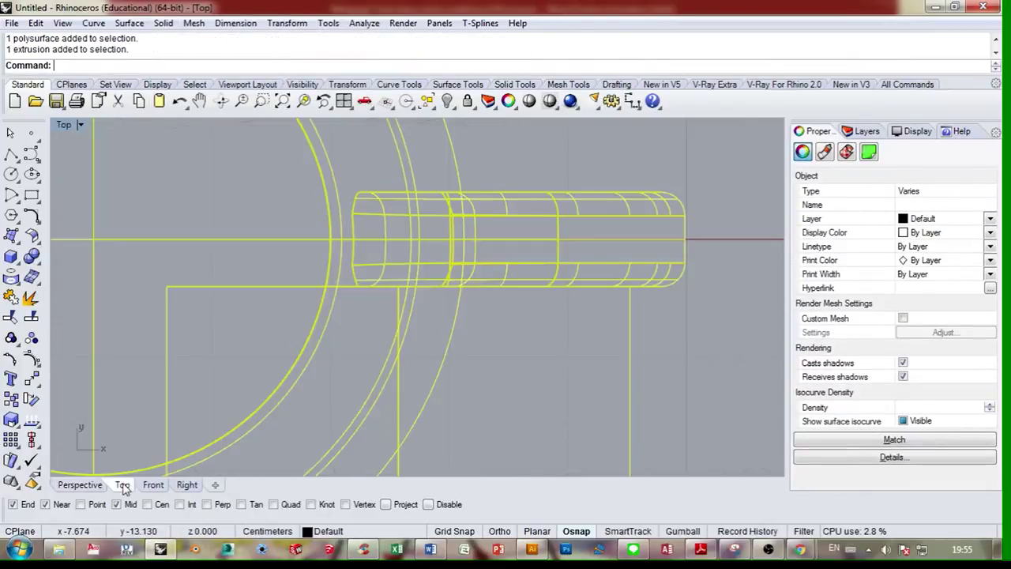
pyautogui.keyDown('ctrl'); pyautogui.click(413, 169); pyautogui.keyUp('ctrl')
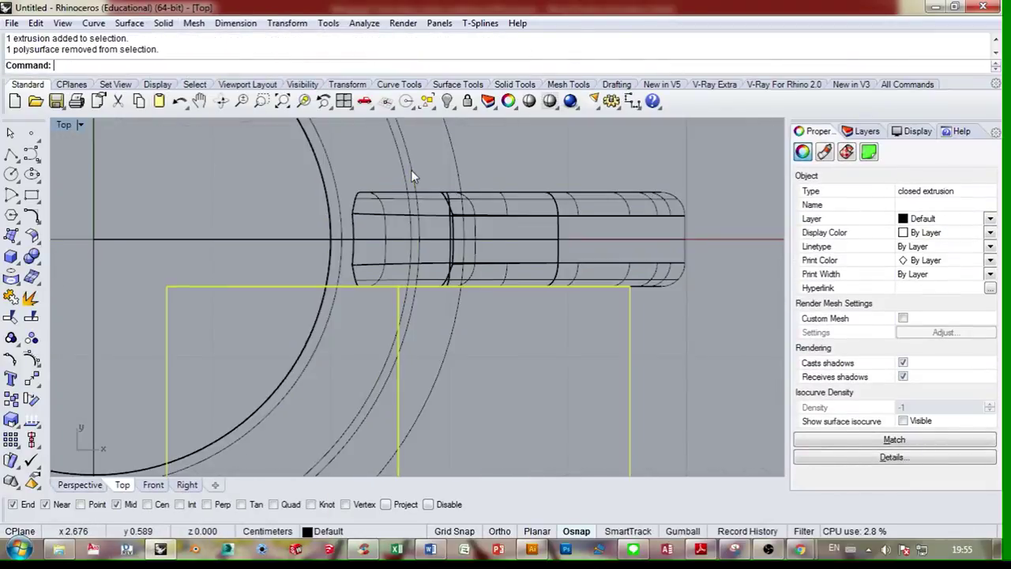
pyautogui.moveTo(469, 469); pyautogui.dragTo(433, 376)
pyautogui.keyDown('shift'); pyautogui.moveTo(630, 323); pyautogui.dragTo(630, 334); pyautogui.keyUp('shift')
# - Subtract the cylinder from the vessel and handle with Boolean Difference to form a round recess
pyautogui.click(660, 286)
pyautogui.click(79, 484)
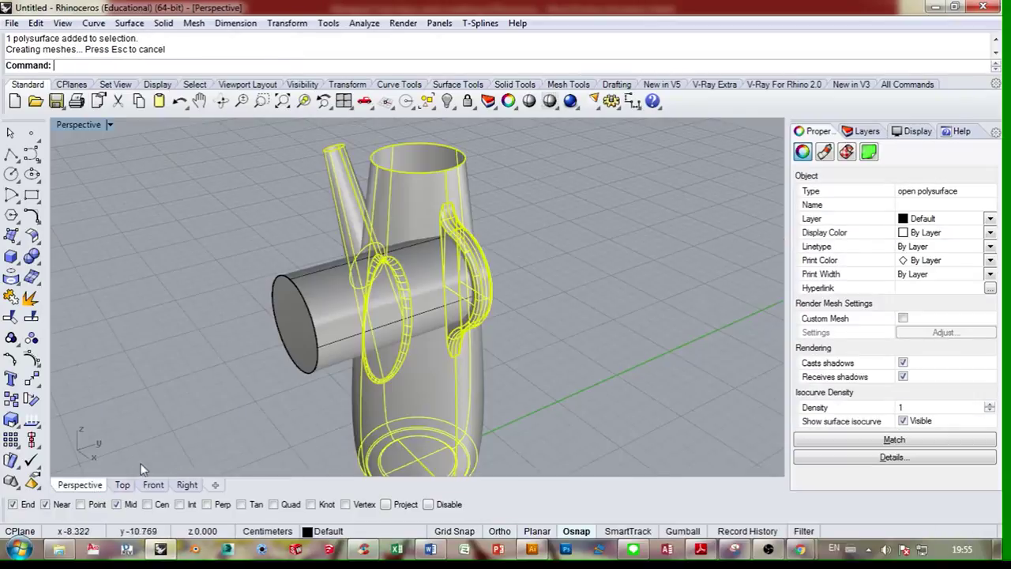
pyautogui.click(34, 259)
pyautogui.click(73, 266)
pyautogui.click(272, 284)
pyautogui.rightClick(228, 248)
# - Fillet the inner edge around the flat floor of the round recess with a 0.1 cm radius
pyautogui.moveTo(450, 294); pyautogui.dragTo(438, 251, button='right')
pyautogui.scroll(8, 464, 273)
pyautogui.write('FilletEdge')
pyautogui.press('Return')
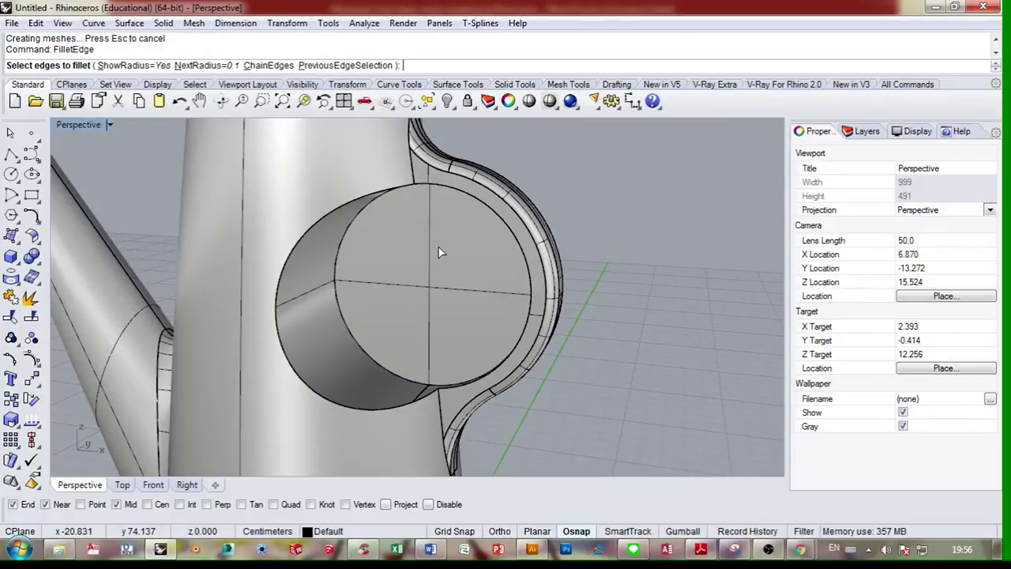
pyautogui.click(347, 269)
pyautogui.moveTo(347, 269); pyautogui.dragTo(475, 332, button='right')
pyautogui.press('Return')
pyautogui.press('Return')
# - Extract the cylindrical wall surface of the recess from the vessel polysurface and hide it
pyautogui.scroll(6, 422, 261)
pyautogui.scroll(-6, 495, 326)
pyautogui.scroll(3, 466, 387)
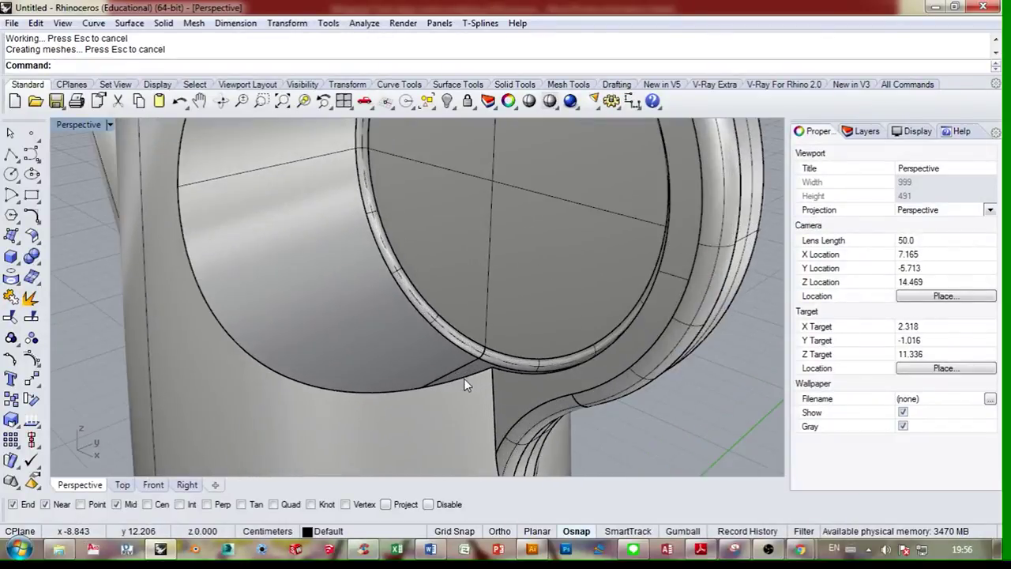
pyautogui.scroll(-5, 464, 375)
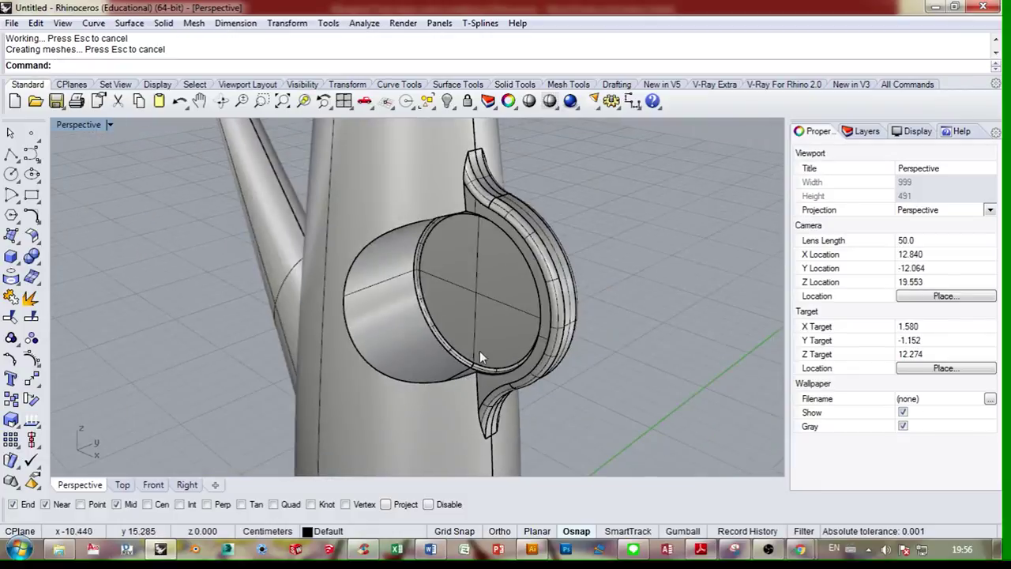
pyautogui.moveTo(479, 350); pyautogui.dragTo(481, 442, button='right')
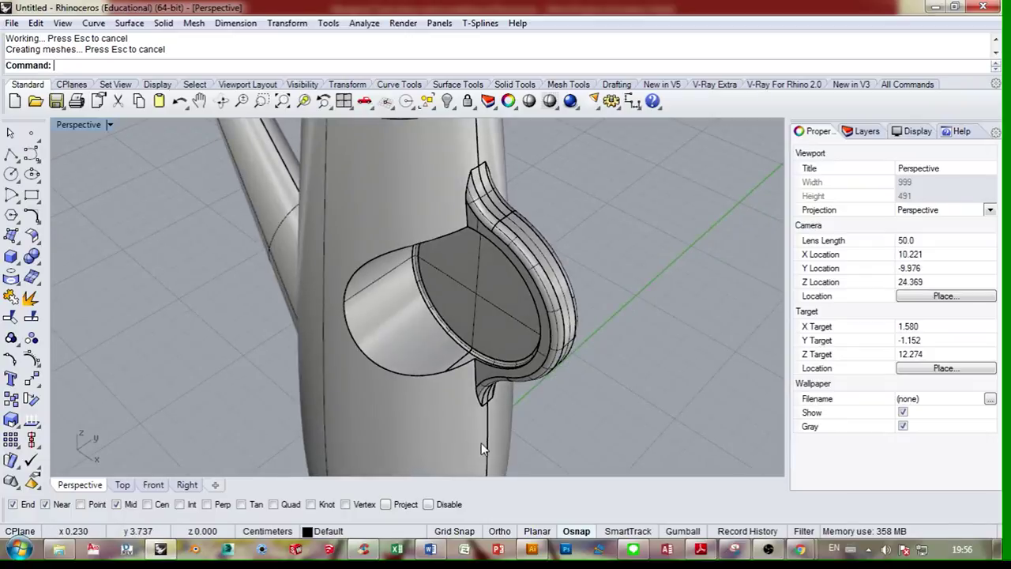
pyautogui.scroll(5, 420, 376)
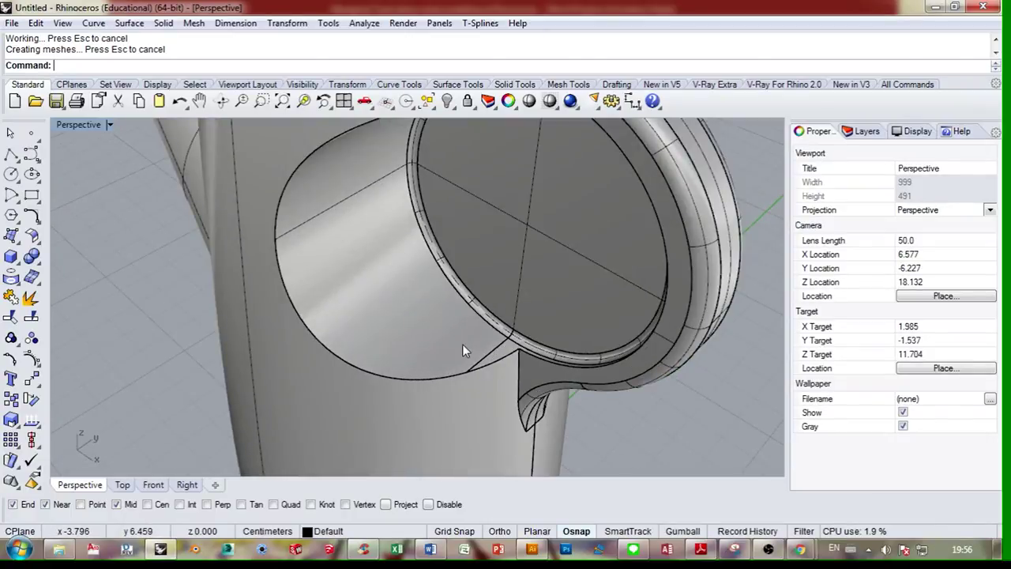
pyautogui.click(359, 253)
pyautogui.rightClick(30, 297)
pyautogui.click(444, 318)
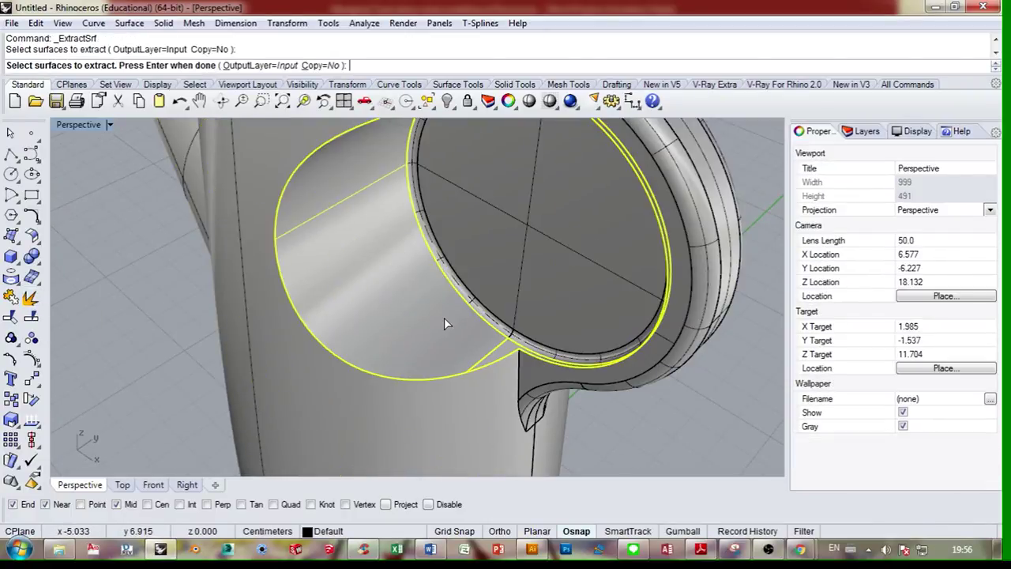
pyautogui.scroll(3, 444, 324)
pyautogui.press('Return')
pyautogui.click(447, 100)
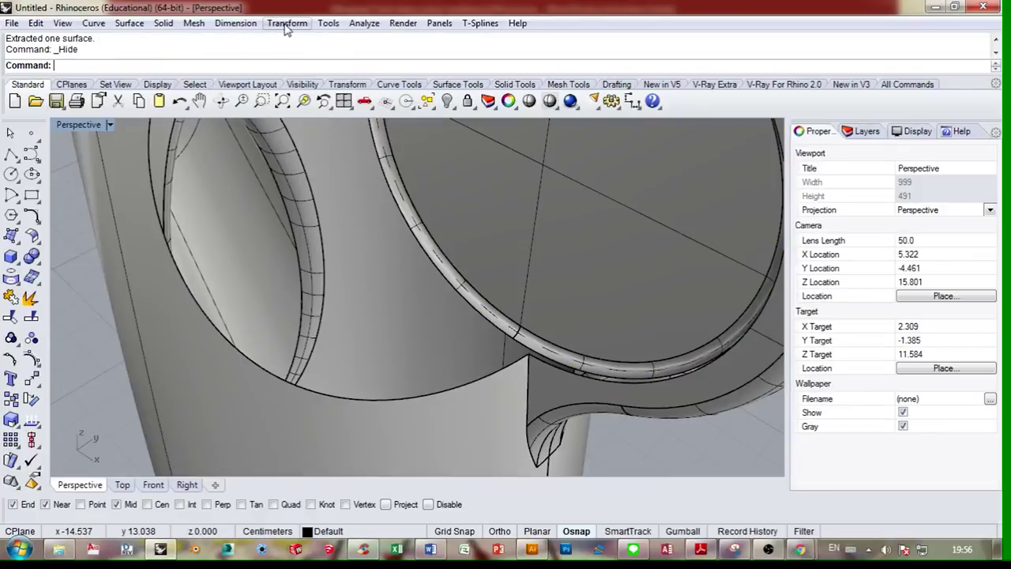
# - Merge the adjacent edges of the recess floor fillet near its seam
pyautogui.click(364, 23)
pyautogui.moveTo(451, 219)
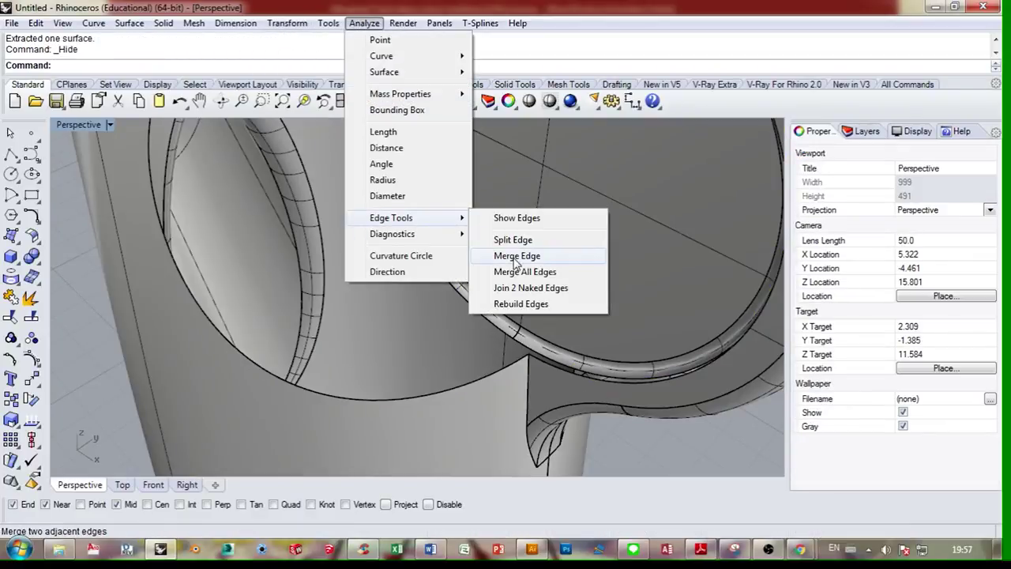
pyautogui.click(515, 257)
pyautogui.click(521, 360)
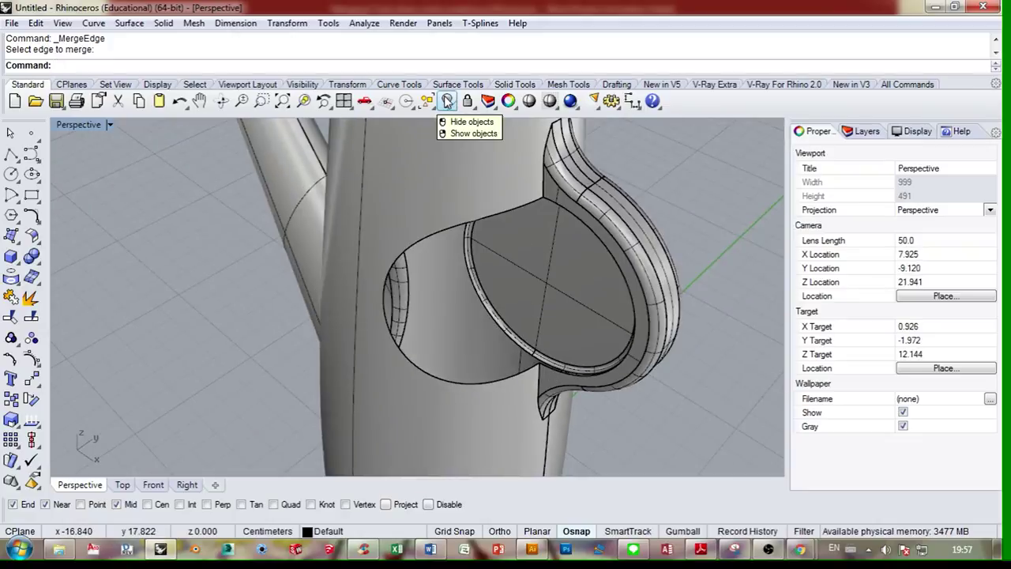
# - Show the hidden recess wall surface again and delete it
pyautogui.rightClick(447, 100)
pyautogui.moveTo(466, 308); pyautogui.dragTo(524, 300, button='right')
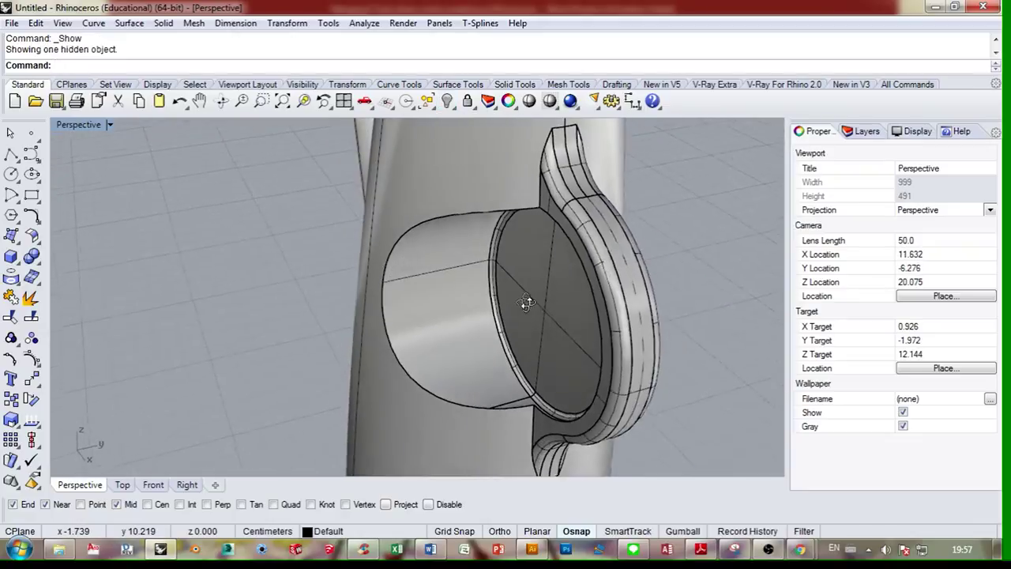
pyautogui.click(473, 335)
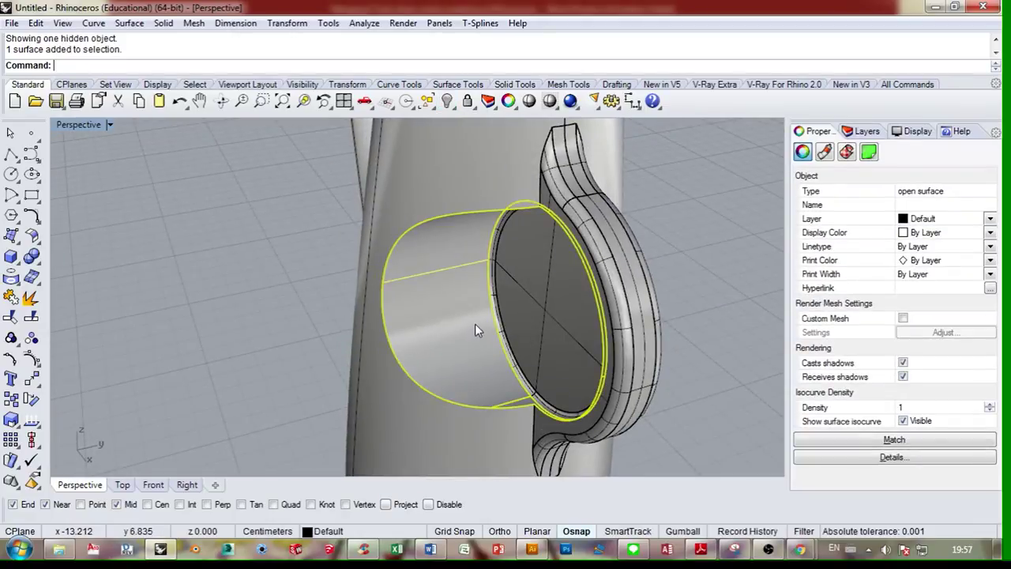
pyautogui.press('Delete')
# - Draw a two-point diameter circle spanning the outer edge of the recess floor fillet
pyautogui.scroll(5, 537, 355)
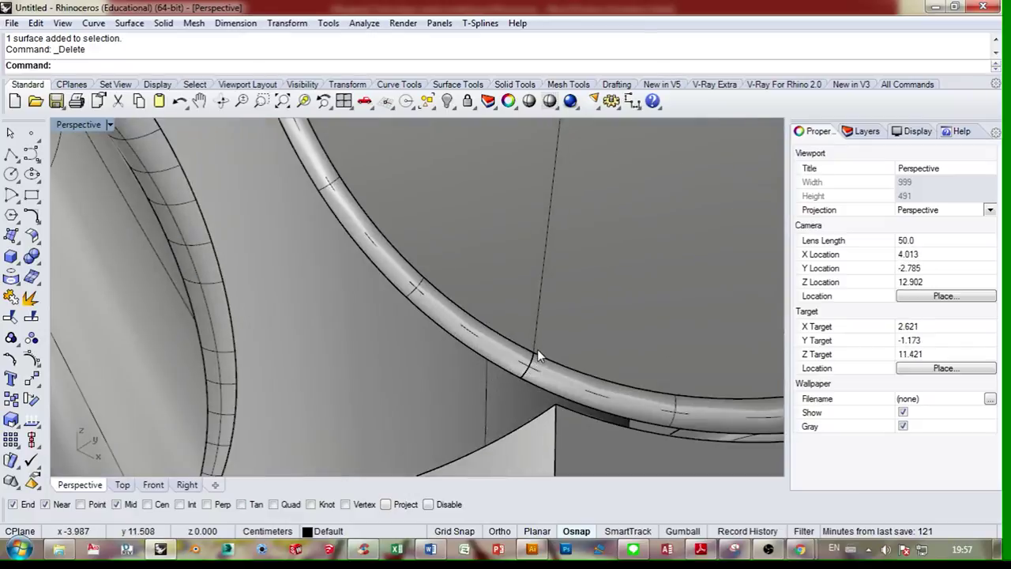
pyautogui.scroll(-7, 545, 342)
pyautogui.moveTo(554, 330); pyautogui.dragTo(613, 190, button='right')
pyautogui.scroll(-6, 522, 285)
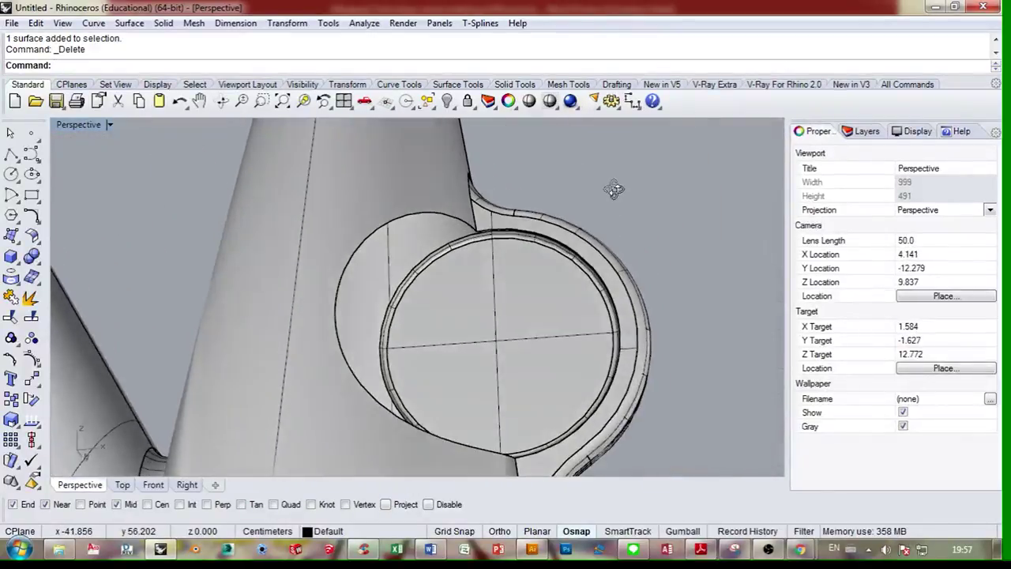
pyautogui.scroll(6, 514, 254)
pyautogui.scroll(-9, 526, 268)
pyautogui.moveTo(525, 270); pyautogui.dragTo(510, 330, button='right')
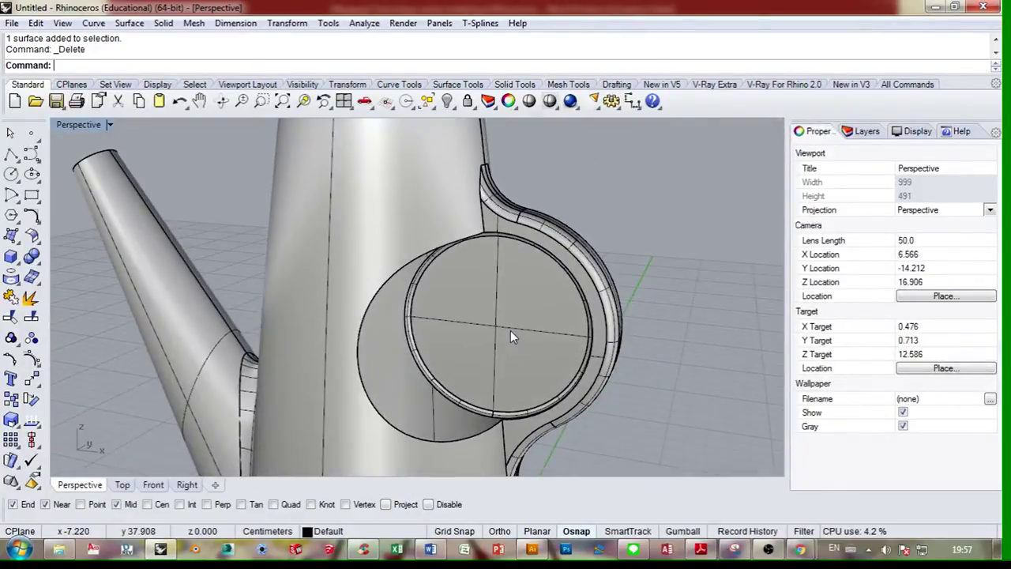
pyautogui.click(16, 180)
pyautogui.click(54, 181)
pyautogui.scroll(10, 474, 379)
pyautogui.keyDown('shift'); pyautogui.moveTo(540, 438); pyautogui.dragTo(541, 251, button='right'); pyautogui.keyUp('shift')
pyautogui.click(535, 409)
pyautogui.scroll(-6, 531, 422)
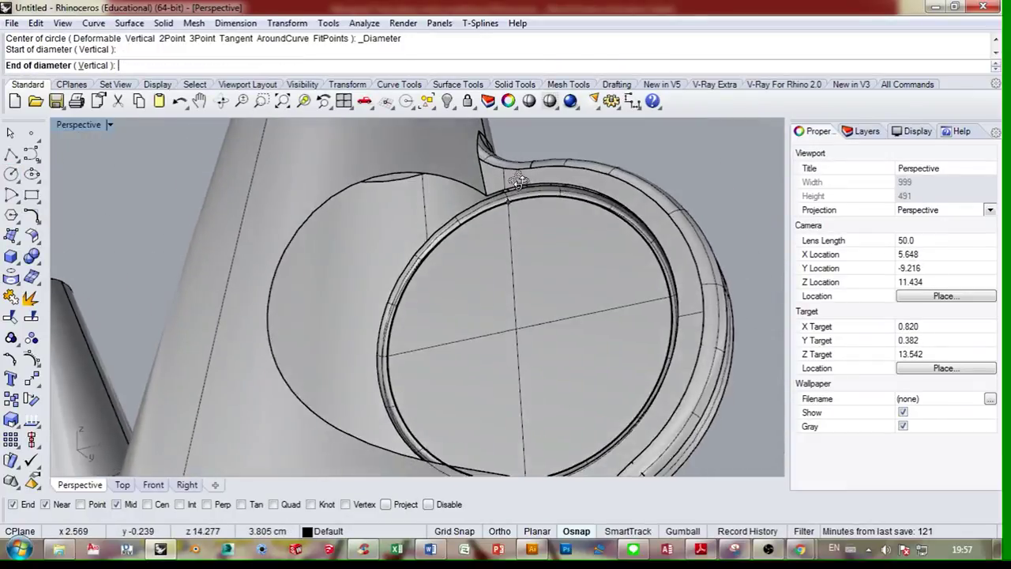
pyautogui.scroll(8, 522, 182)
pyautogui.click(514, 203)
pyautogui.scroll(-5, 540, 275)
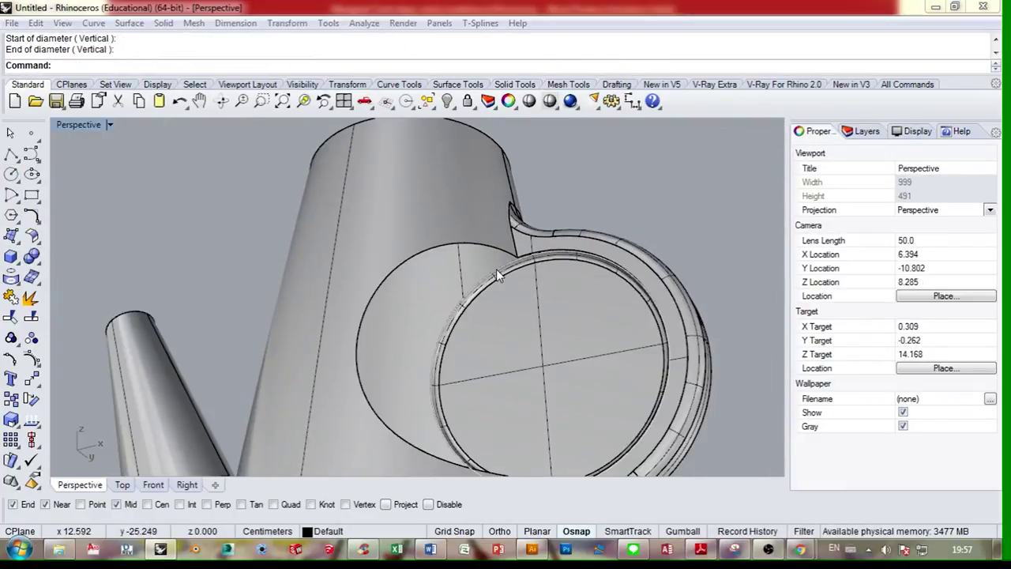
# - Extrude the circle on the recess floor fillet straight out past the vessel's side as a surface, and delete the circle
pyautogui.click(541, 310)
pyautogui.click(540, 308)
pyautogui.click(129, 23)
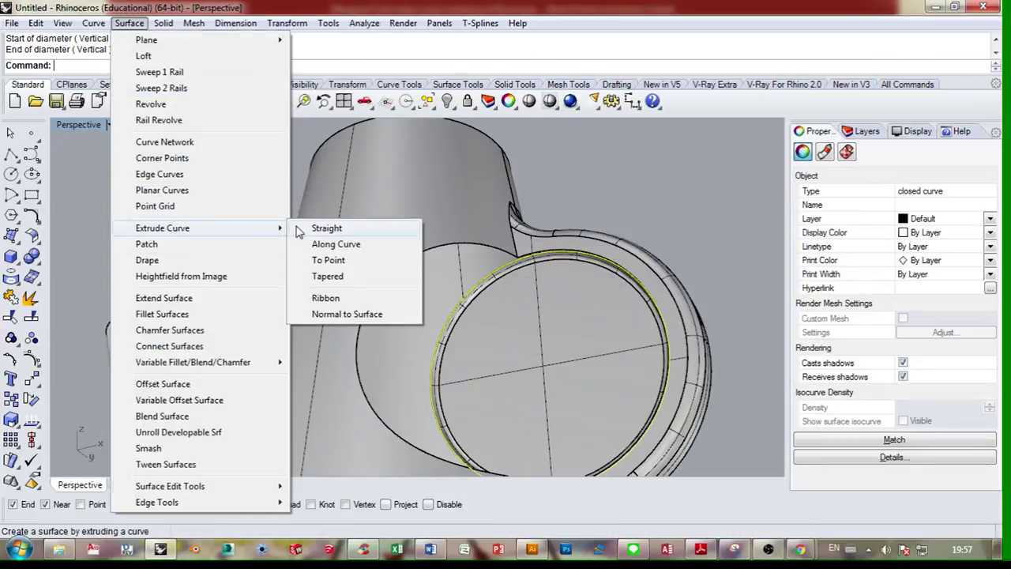
pyautogui.click(314, 226)
pyautogui.moveTo(395, 316); pyautogui.dragTo(420, 230, button='right')
pyautogui.click(221, 333)
pyautogui.scroll(-4, 450, 238)
pyautogui.press('Delete')
# - Trim off the part of the extruded cylinder that sticks out beyond the vessel, using the vessel as cutting object
pyautogui.click(421, 223)
pyautogui.click(11, 316)
pyautogui.click(338, 293)
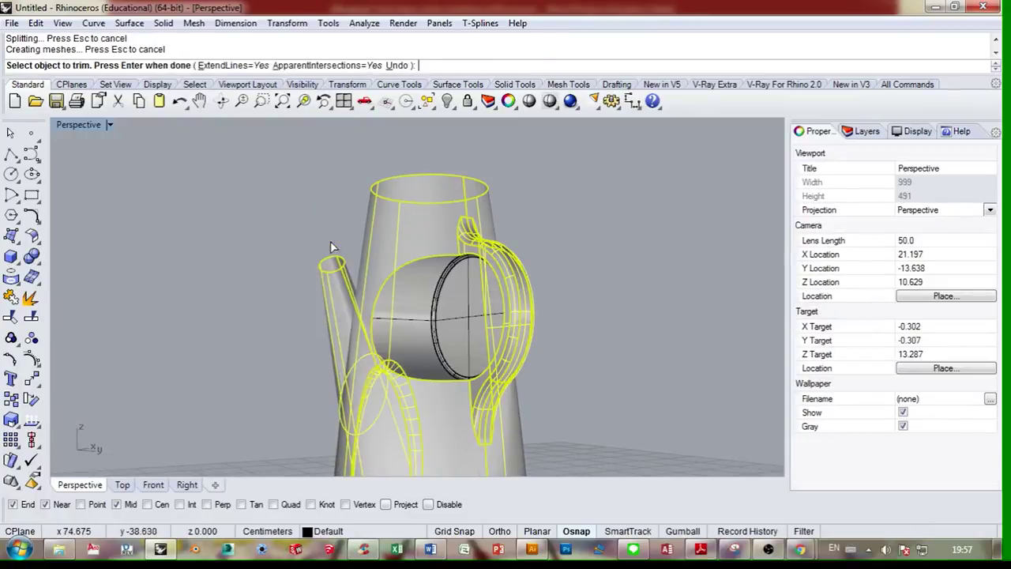
pyautogui.rightClick(327, 204)
# - Join the new recess wall, the vessel body and the recess floor into one polysurface
pyautogui.scroll(3, 426, 324)
pyautogui.click(498, 356)
pyautogui.moveTo(499, 355); pyautogui.dragTo(450, 237, button='right')
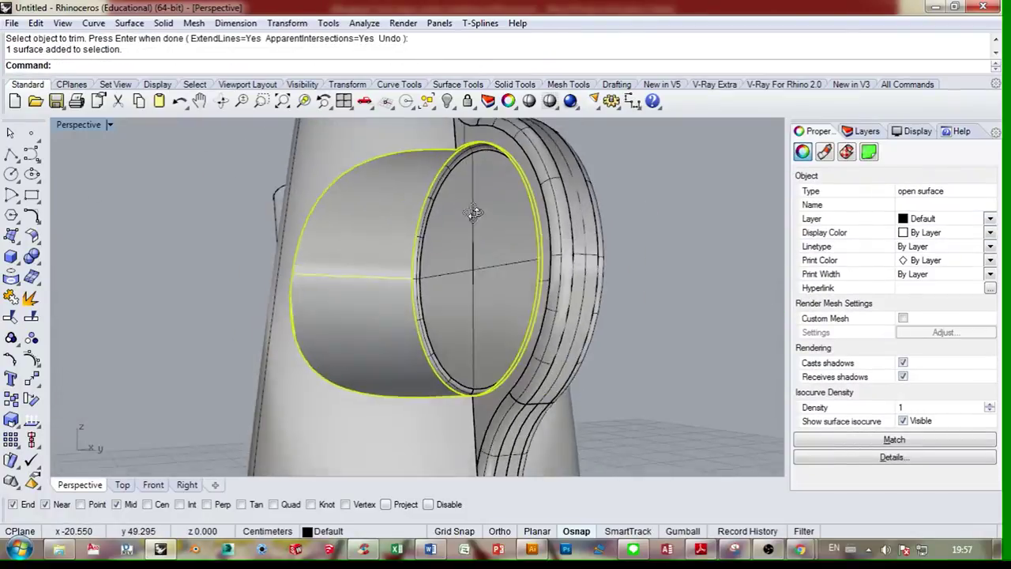
pyautogui.keyDown('shift'); pyautogui.click(415, 131); pyautogui.keyUp('shift')
pyautogui.keyDown('shift'); pyautogui.click(526, 272); pyautogui.keyUp('shift')
pyautogui.hotkey('ctrl', 'j')
pyautogui.click(662, 239)
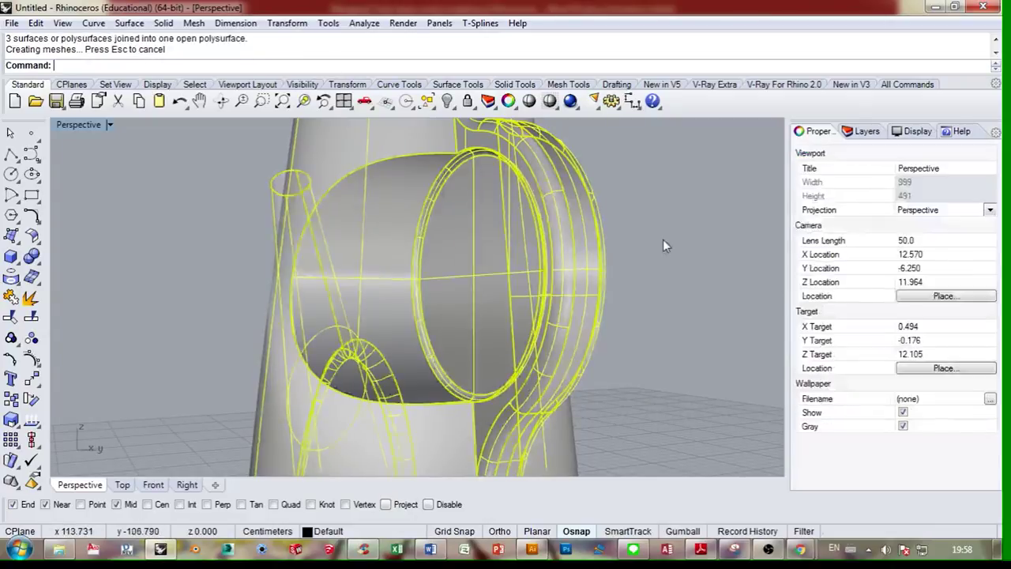
# - Fillet the outer edge of the recess opening where it meets the vessel body with radius 0.5
pyautogui.scroll(-6, 662, 240)
pyautogui.moveTo(561, 221); pyautogui.dragTo(538, 211, button='right')
pyautogui.scroll(2, 537, 210)
pyautogui.write('filletedge')
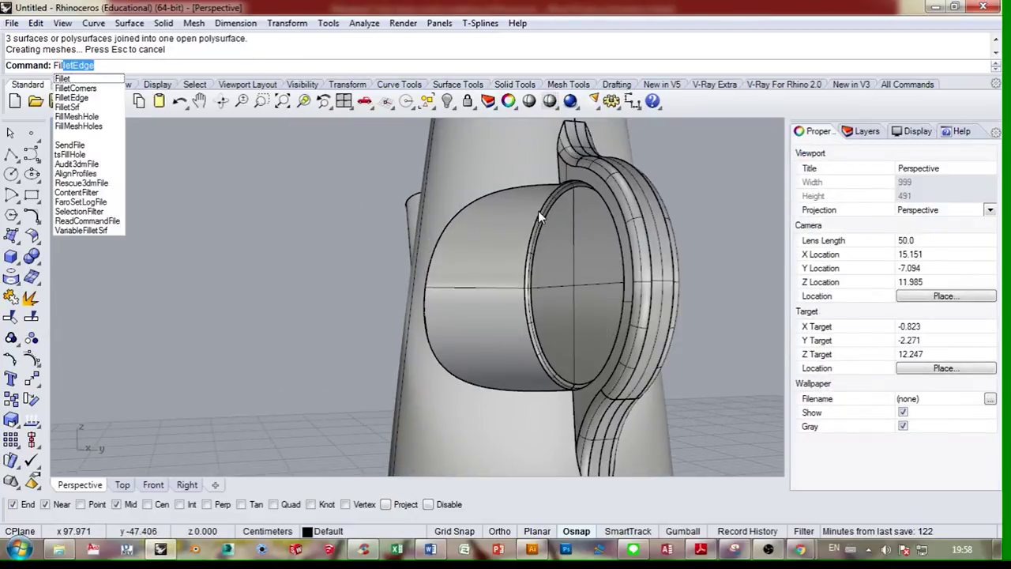
pyautogui.press('Return')
pyautogui.press('Return')
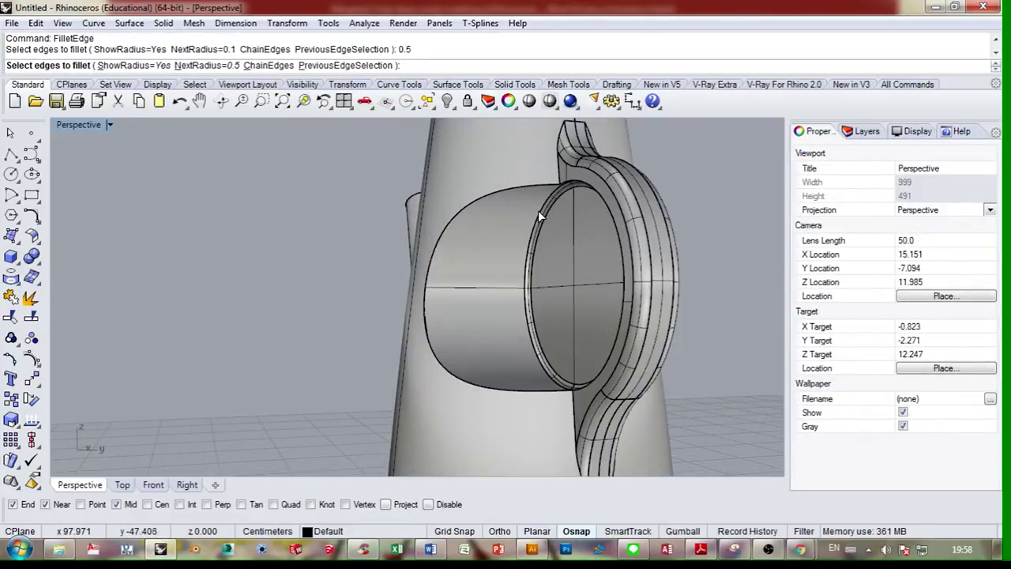
pyautogui.click(526, 188)
pyautogui.moveTo(537, 278); pyautogui.dragTo(544, 403, button='right')
pyautogui.press('Return')
pyautogui.press('Return')
# - Examine the recess opening fillet from several angles and check that the vessel selects as one piece
pyautogui.moveTo(556, 340); pyautogui.dragTo(676, 332, button='right')
pyautogui.scroll(-6, 551, 287)
pyautogui.scroll(6, 578, 347)
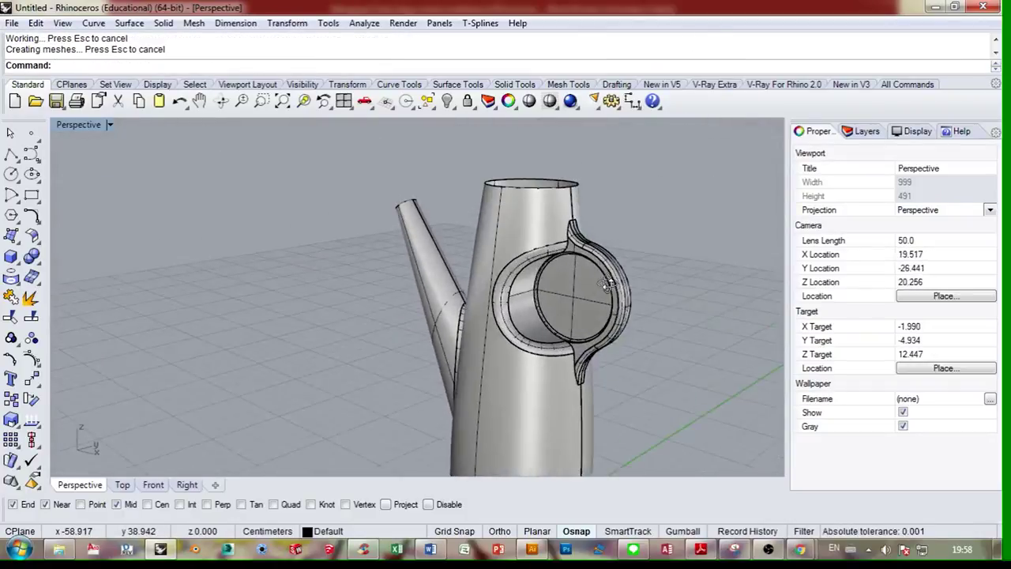
pyautogui.scroll(-4, 579, 355)
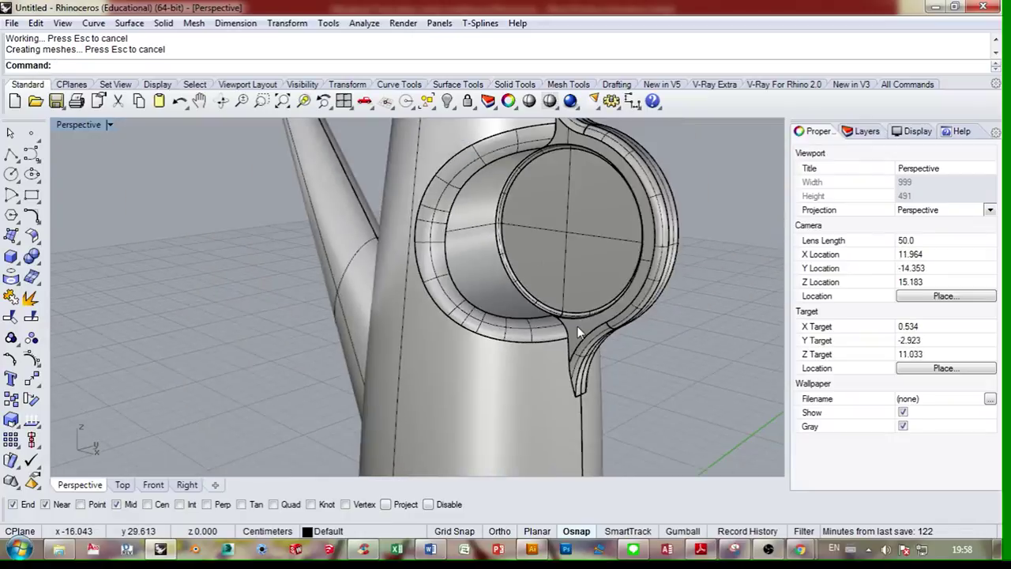
pyautogui.moveTo(579, 354); pyautogui.dragTo(562, 277, button='right')
pyautogui.click(559, 263)
pyautogui.click(622, 211)
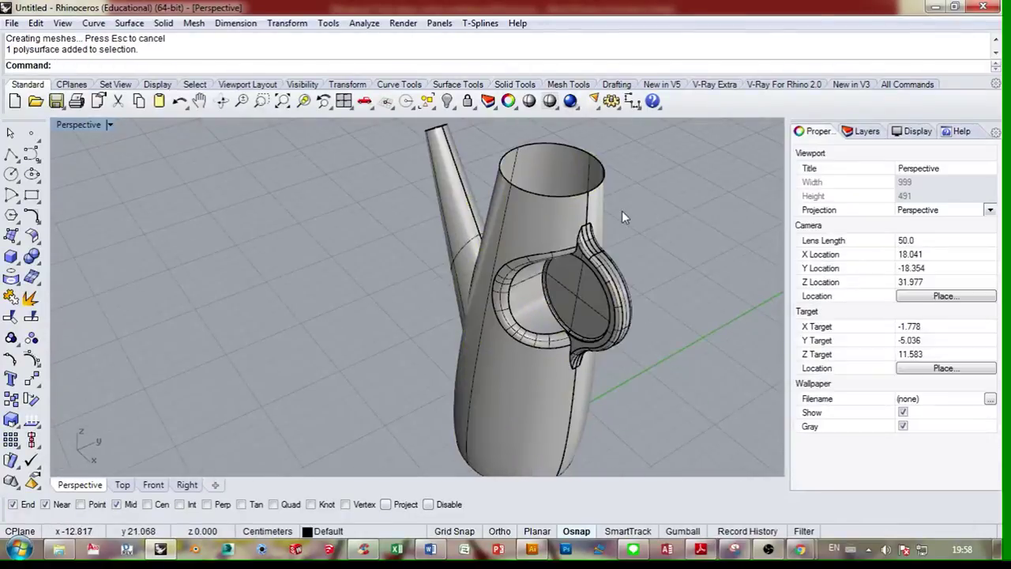
# - Draw a both-sides line along the X axis through the vessel's centre in the Top view, extending beyond spout and handle
pyautogui.click(117, 484)
pyautogui.scroll(-10, 511, 309)
pyautogui.click(17, 160)
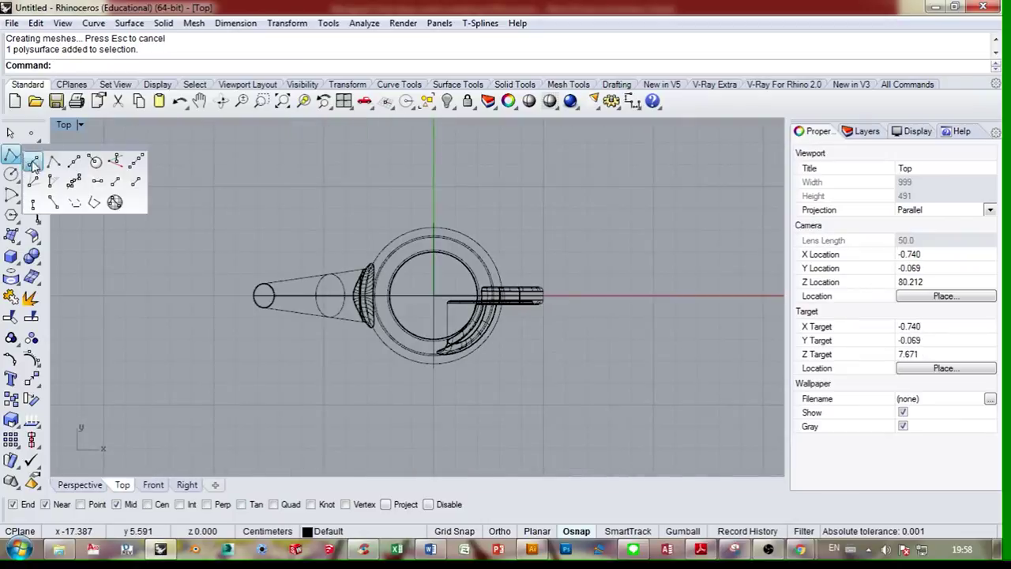
pyautogui.click(72, 160)
pyautogui.click(420, 300)
pyautogui.keyDown('shift'); pyautogui.click(673, 302); pyautogui.keyUp('shift')
pyautogui.rightClick(657, 333)
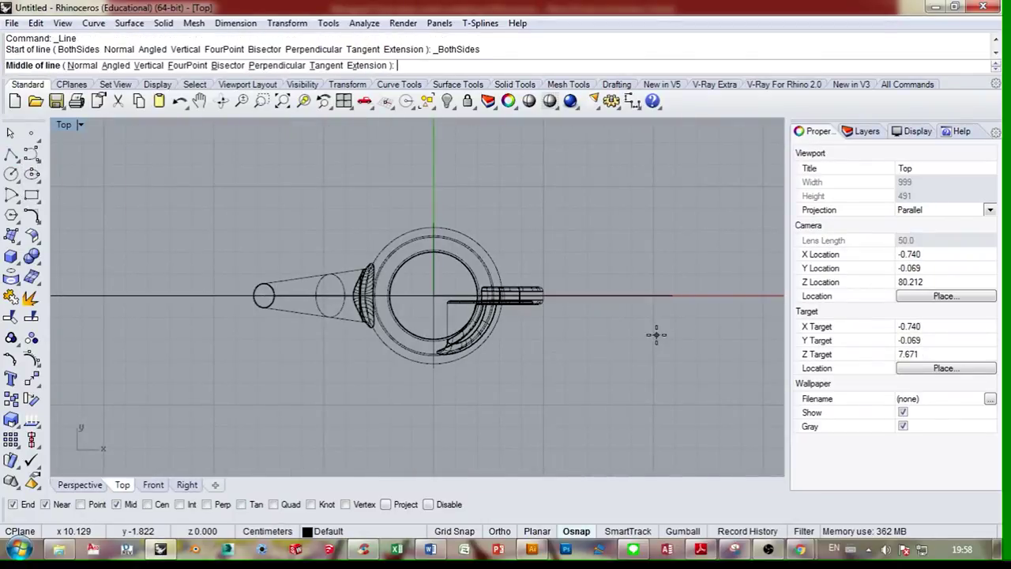
pyautogui.rightClick(657, 334)
# - Trim away the vessel half on the positive Y side with the centre line, and delete the line
pyautogui.click(654, 295)
pyautogui.hotkey('ctrl', 't')
pyautogui.click(479, 258)
pyautogui.press('Return')
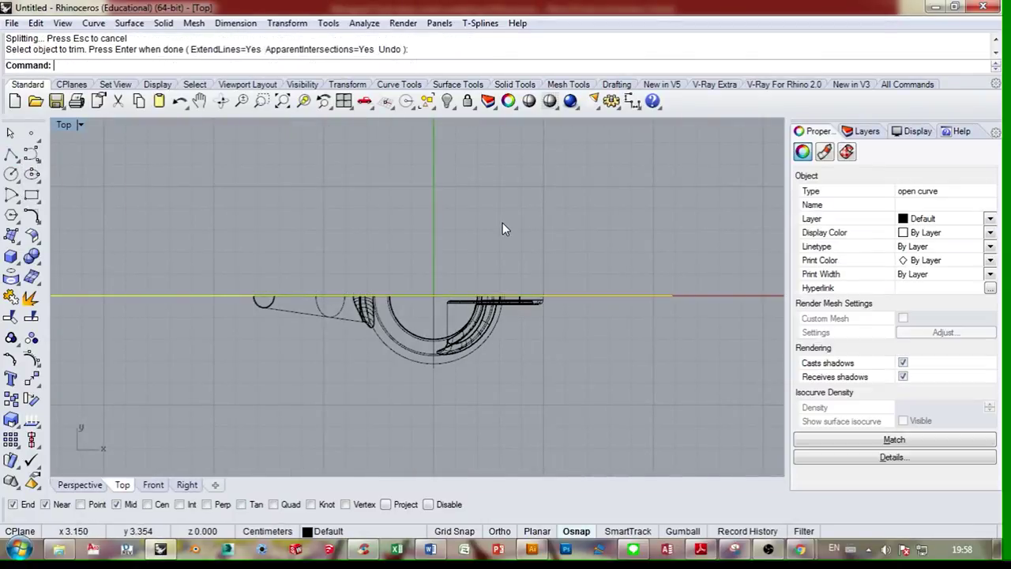
pyautogui.press('Delete')
# - Mirror the remaining vessel half across the X axis, keeping the original
pyautogui.click(545, 300)
pyautogui.hotkey('ctrl', 'F3')
pyautogui.hotkey('ctrl', 'F1')
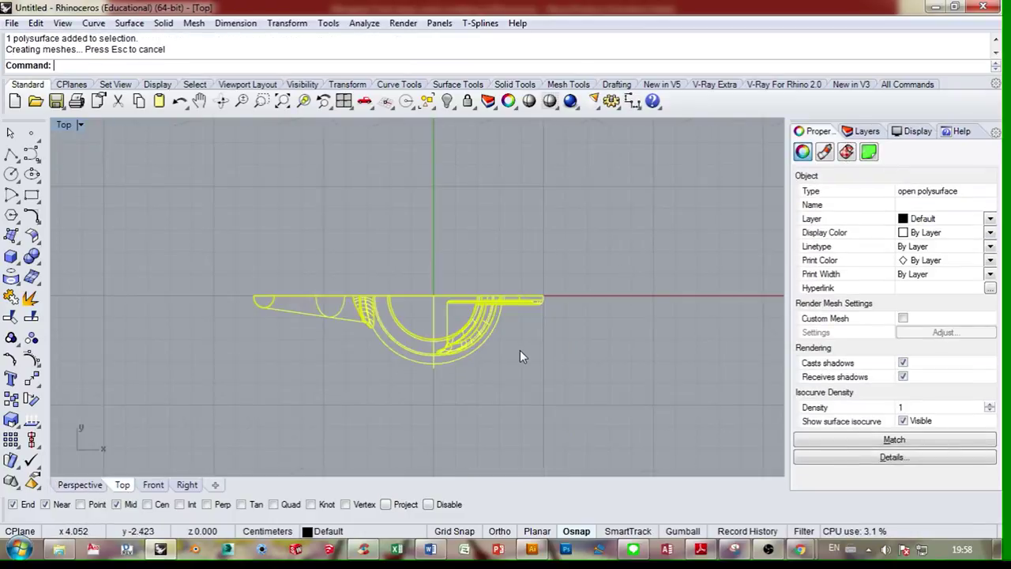
pyautogui.write('mirror')
pyautogui.press('Return')
pyautogui.click(544, 295)
pyautogui.click(602, 289)
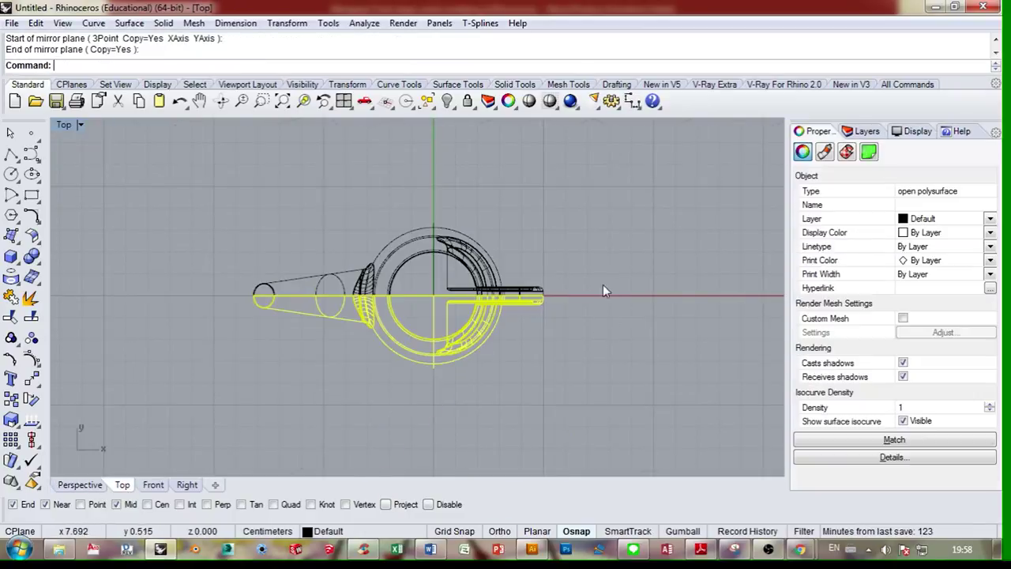
# - Join the original and mirrored vessel halves into one polysurface
pyautogui.keyDown('shift'); pyautogui.click(480, 288); pyautogui.keyUp('shift')
pyautogui.click(79, 484)
pyautogui.hotkey('ctrl', 'j')
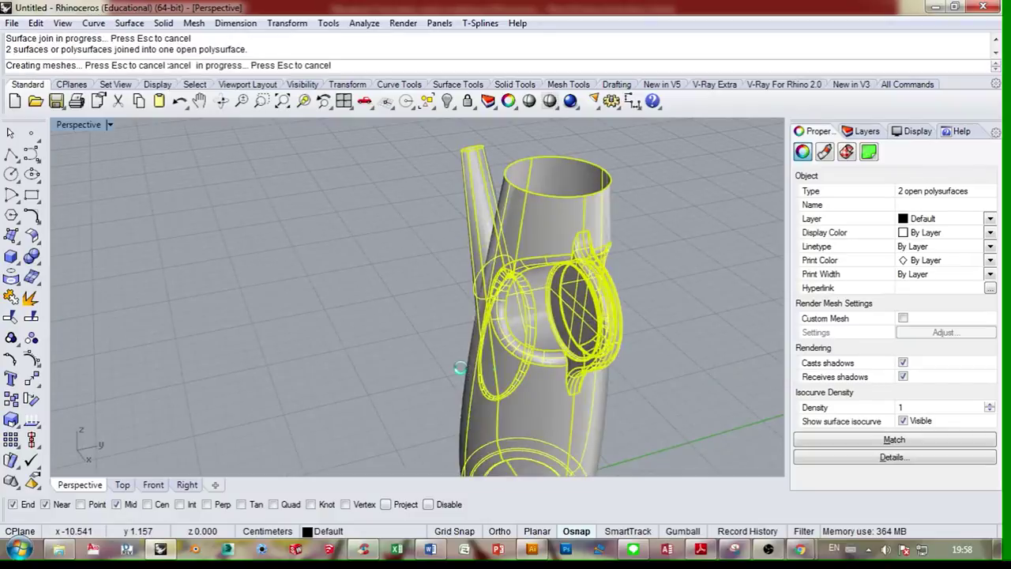
pyautogui.click(699, 257)
pyautogui.moveTo(700, 257); pyautogui.dragTo(577, 291, button='right')
# - Try to offset the vessel polysurface inward by 0.1 as a solid with round corners, and undo the offset
pyautogui.click(557, 339)
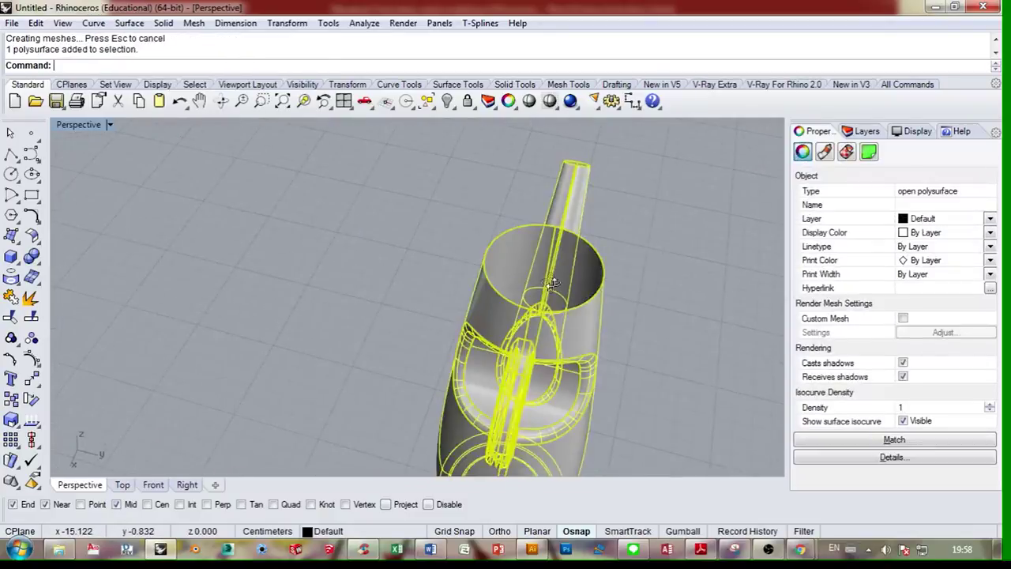
pyautogui.moveTo(555, 340); pyautogui.dragTo(617, 302, button='right')
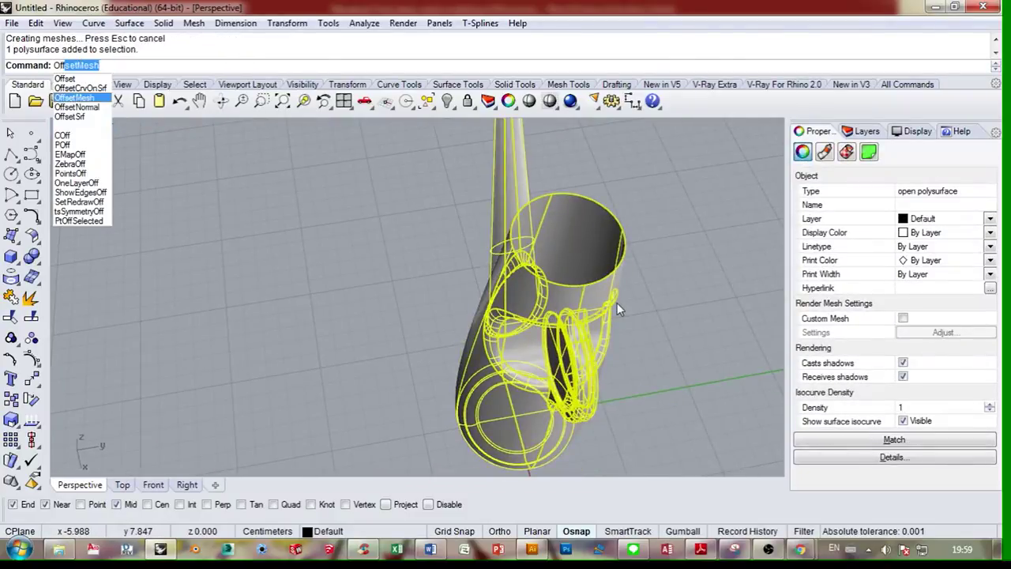
pyautogui.press('Down')
pyautogui.press('Down')
pyautogui.press('Return')
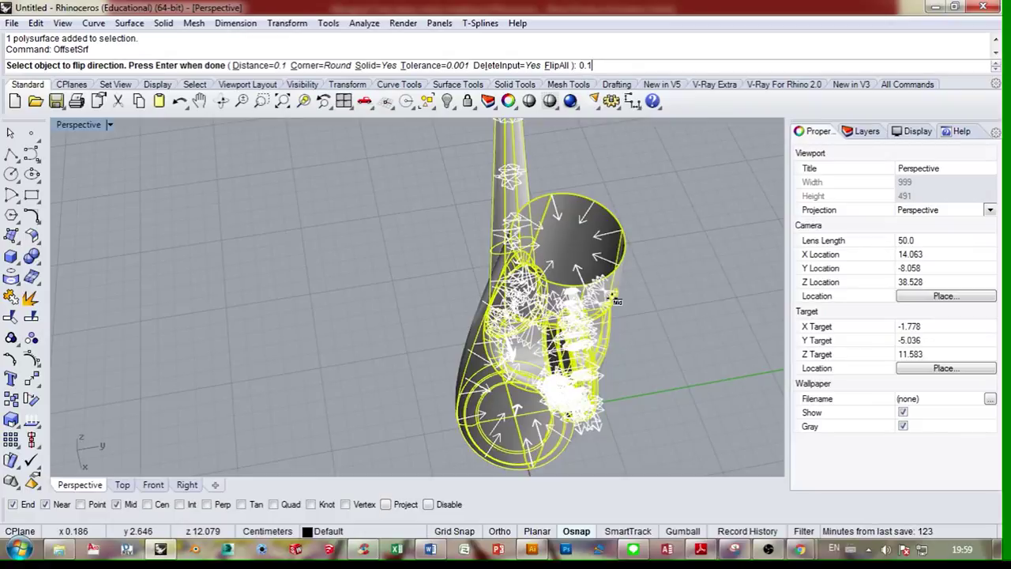
pyautogui.write('0.1')
pyautogui.press('Return')
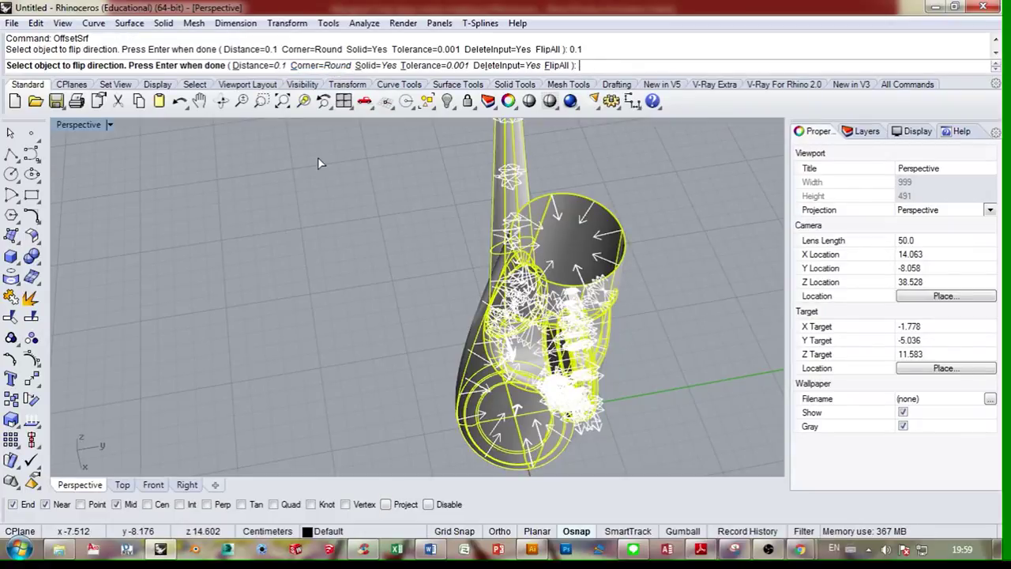
pyautogui.press('Return')
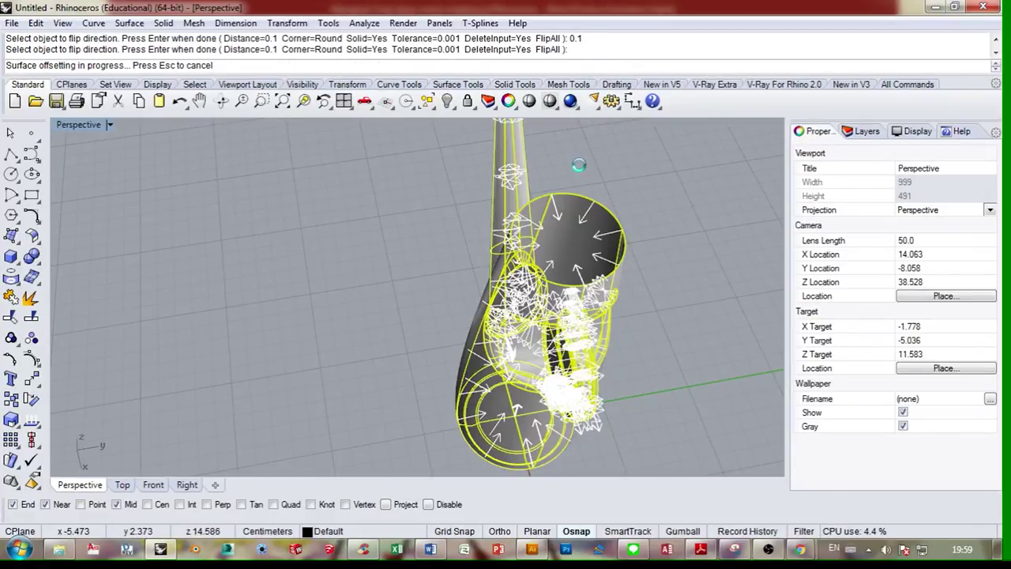
pyautogui.click(579, 164)
pyautogui.moveTo(641, 235); pyautogui.dragTo(534, 204, button='right')
pyautogui.scroll(4, 542, 249)
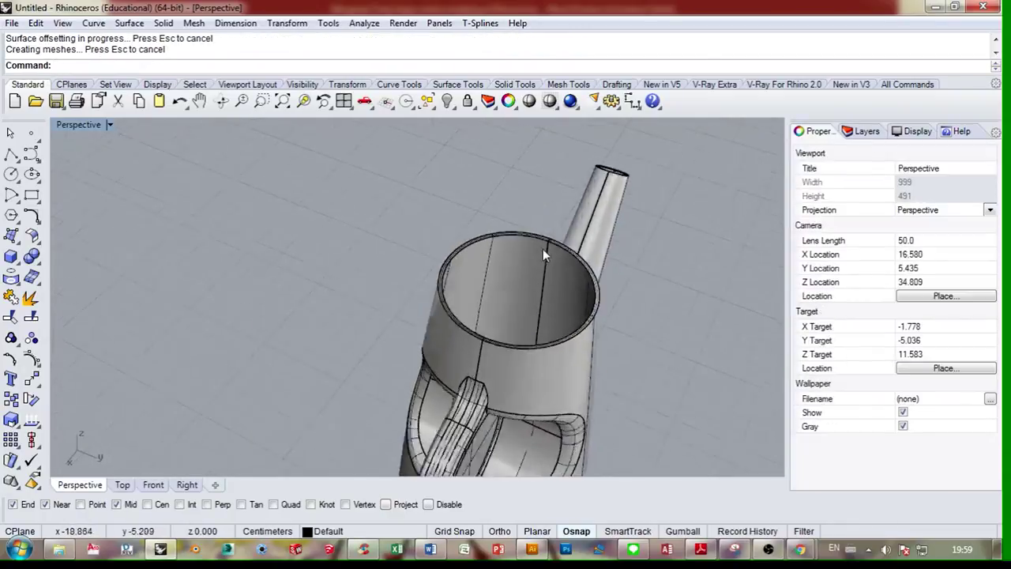
pyautogui.scroll(3, 587, 266)
pyautogui.moveTo(587, 267); pyautogui.dragTo(646, 210, button='right')
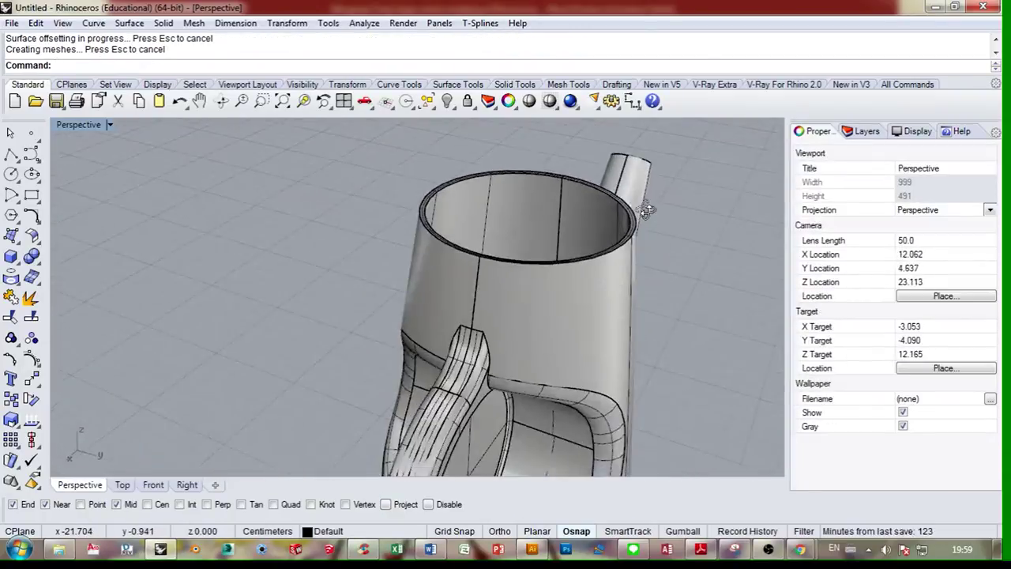
pyautogui.hotkey('ctrl', 'z')
# - Try the 0.1 inward vessel offset with the Solid option off, and undo it
pyautogui.press('Return')
pyautogui.click(384, 64)
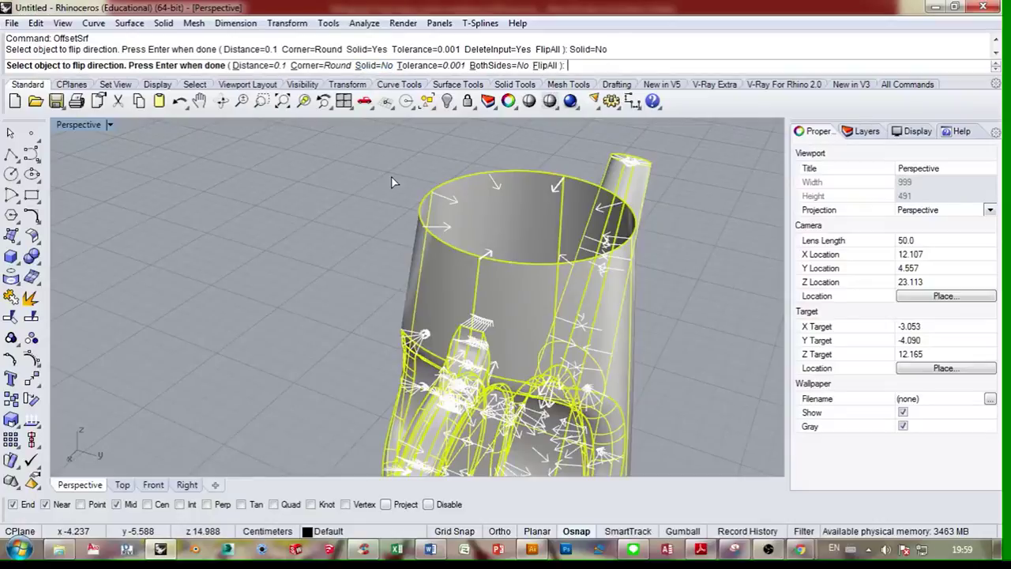
pyautogui.press('Return')
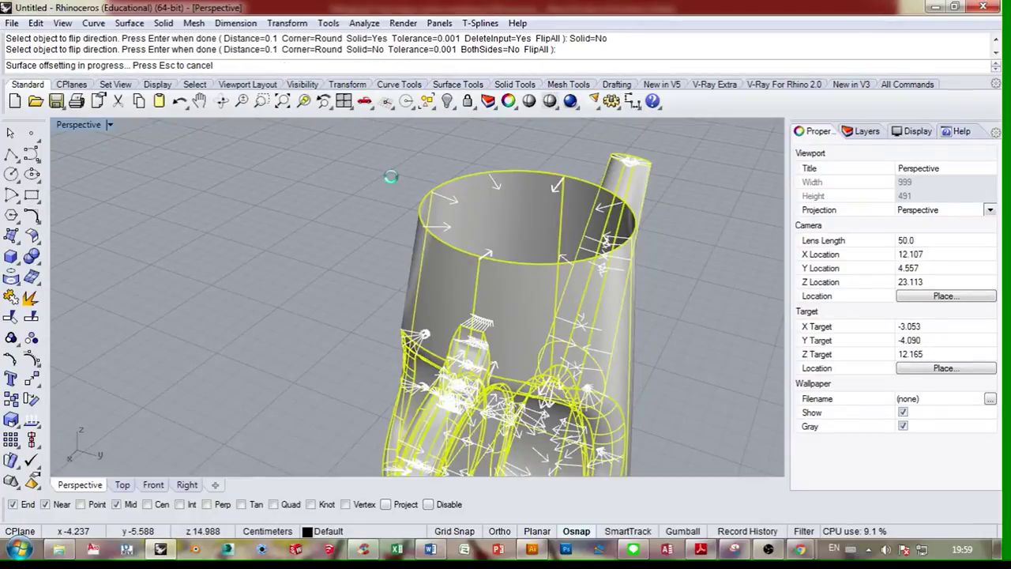
pyautogui.hotkey('ctrl', 'z')
# - Offset the vessel inward by 0.1 with the Solid option on and the corner style switched
pyautogui.press('Return')
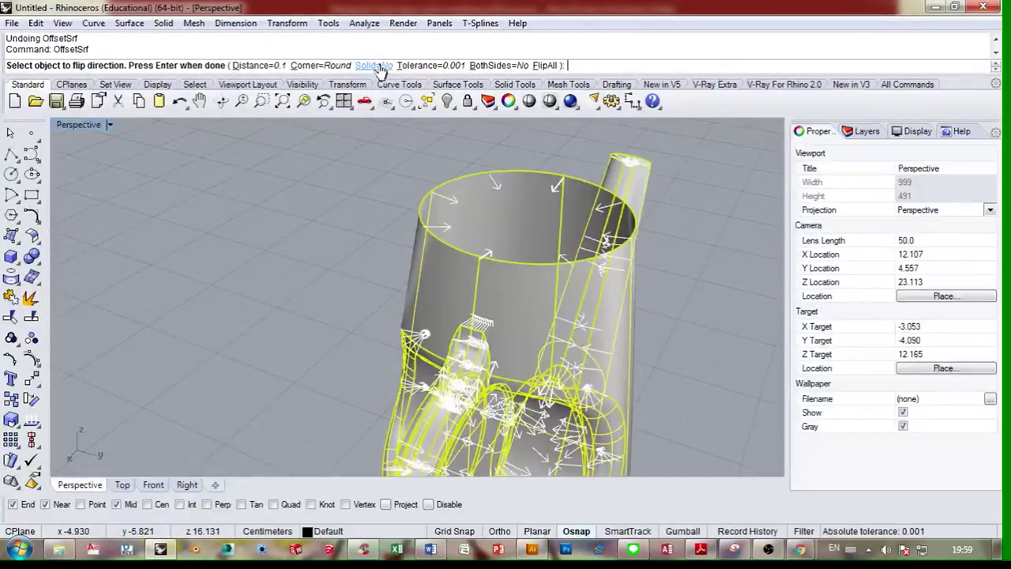
pyautogui.click(375, 65)
pyautogui.click(332, 65)
pyautogui.press('Return')
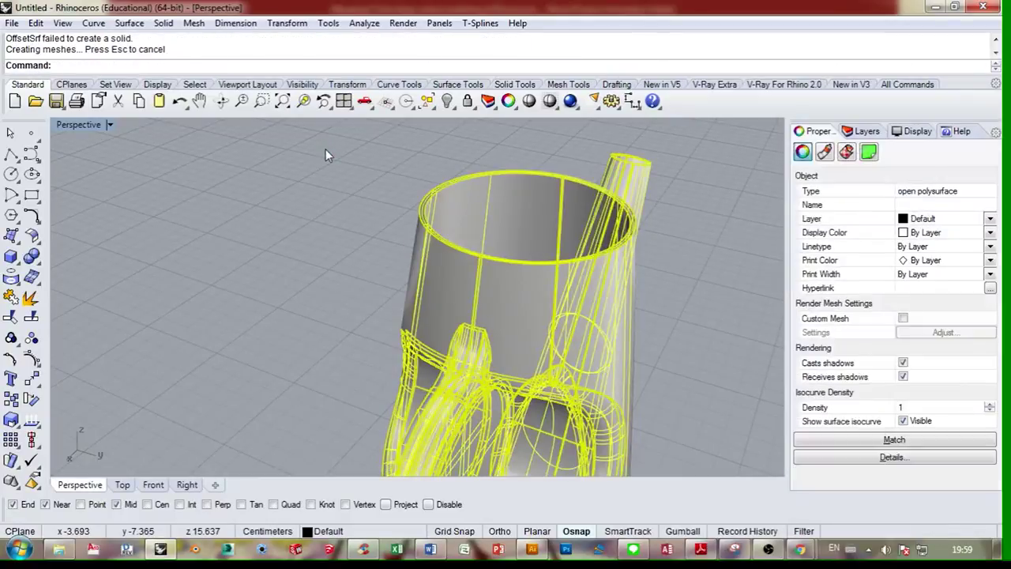
pyautogui.click(325, 148)
# - Fillet the inner and outer rim edges of the vessel mouth and the spout tip with radius 0.03
pyautogui.scroll(6, 414, 184)
pyautogui.scroll(-8, 483, 224)
pyautogui.moveTo(539, 227); pyautogui.dragTo(490, 229, button='right')
pyautogui.click(488, 201)
pyautogui.press('Escape')
pyautogui.scroll(8, 431, 207)
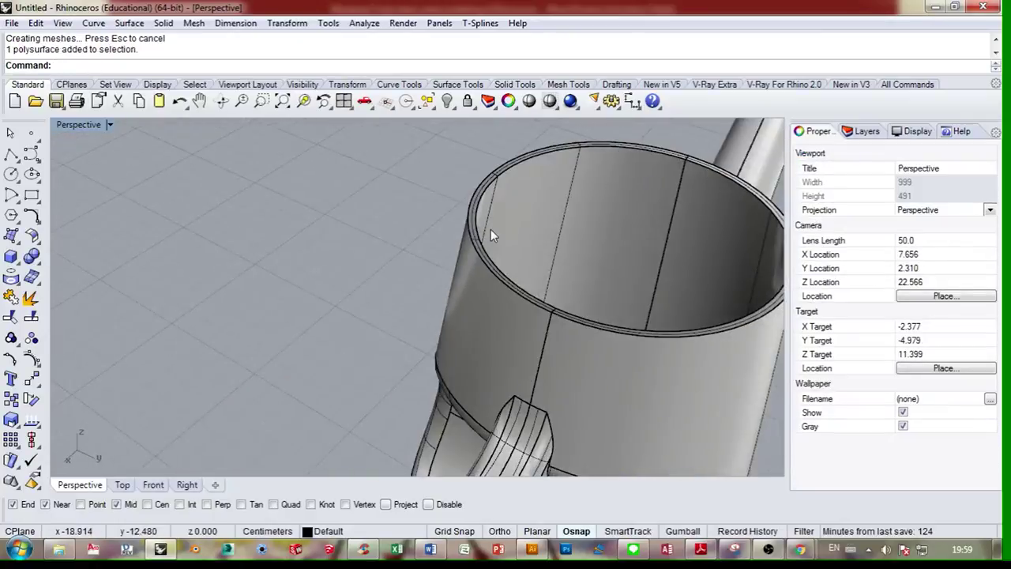
pyautogui.press('Return')
pyautogui.write('0.03')
pyautogui.press('Return')
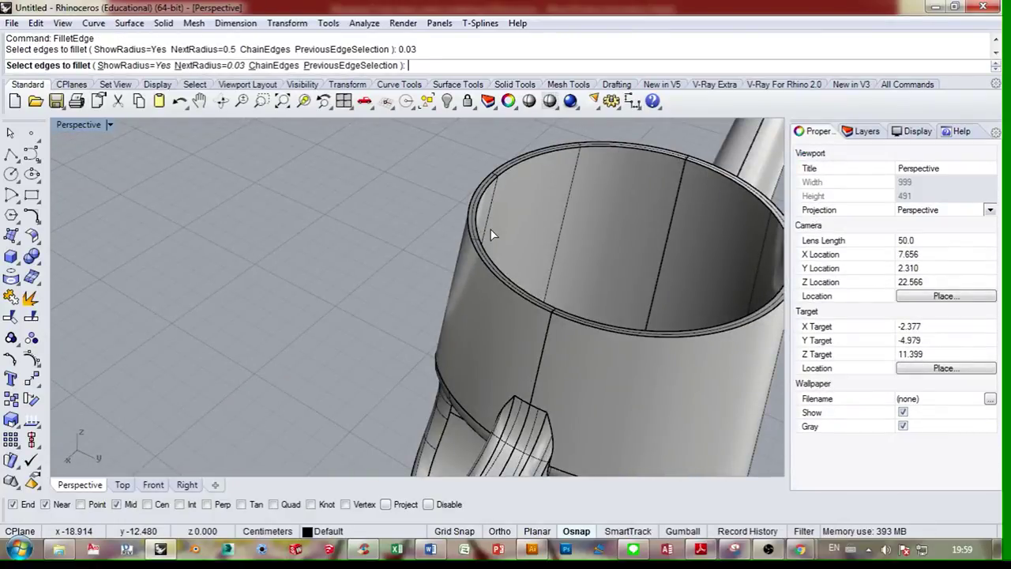
pyautogui.click(485, 246)
pyautogui.click(577, 327)
pyautogui.moveTo(577, 327); pyautogui.dragTo(618, 330, button='right')
pyautogui.press('Return')
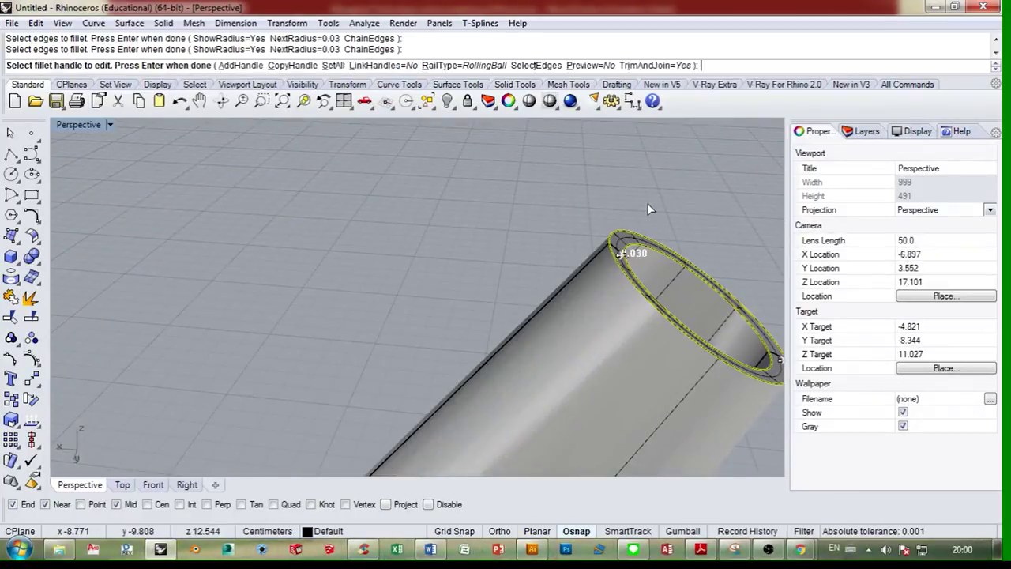
pyautogui.press('Return')
# - Examine the filleted rims and the whole vessel from several sides
pyautogui.scroll(-5, 644, 217)
pyautogui.scroll(-9, 644, 217)
pyautogui.moveTo(644, 217); pyautogui.dragTo(569, 243, button='right')
pyautogui.scroll(7, 569, 242)
pyautogui.scroll(-9, 570, 243)
pyautogui.moveTo(597, 308); pyautogui.dragTo(434, 259, button='right')
# - Delete the vessel polysurface to check for leftover geometry, and undo the deletion
pyautogui.click(404, 251)
pyautogui.press('Delete')
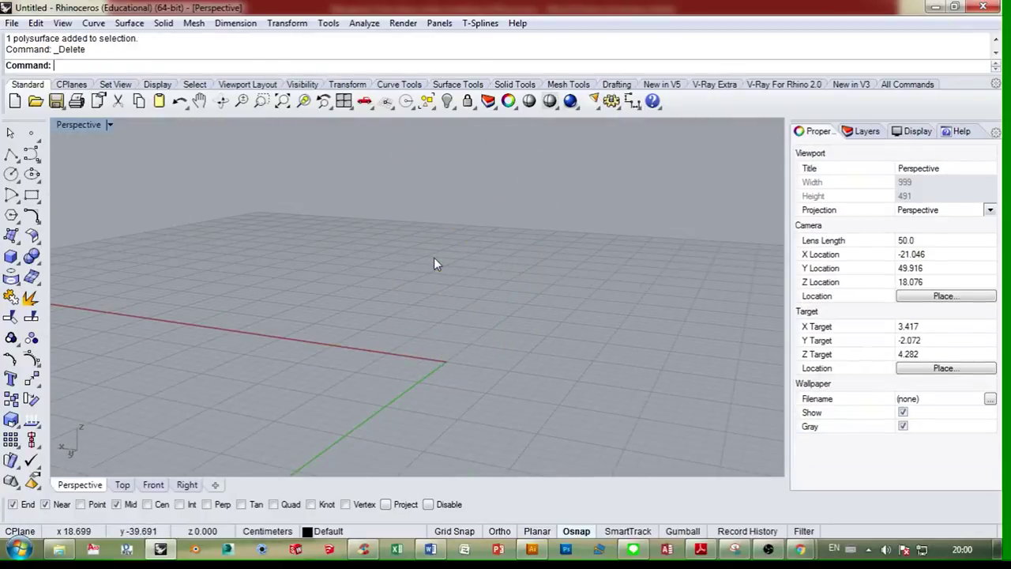
pyautogui.hotkey('ctrl', 'z')
pyautogui.click(570, 338)
pyautogui.moveTo(569, 337)
pyautogui.mouseDown(button='right')
pyautogui.moveTo(609, 289)
pyautogui.moveTo(600, 354)
pyautogui.moveTo(584, 350)
pyautogui.mouseUp(button='right')
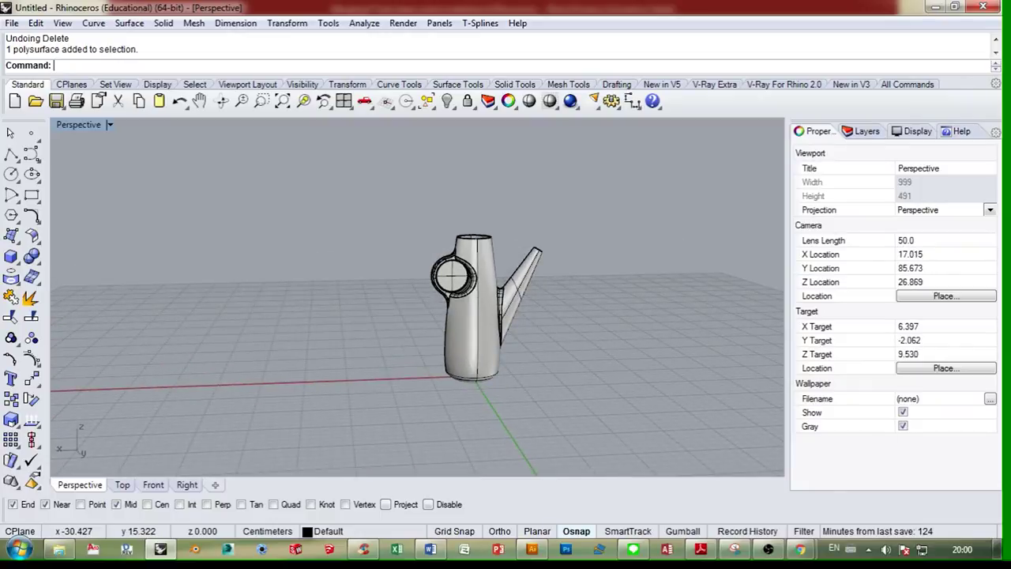
pyautogui.moveTo(684, 408); pyautogui.dragTo(450, 265, button='right')
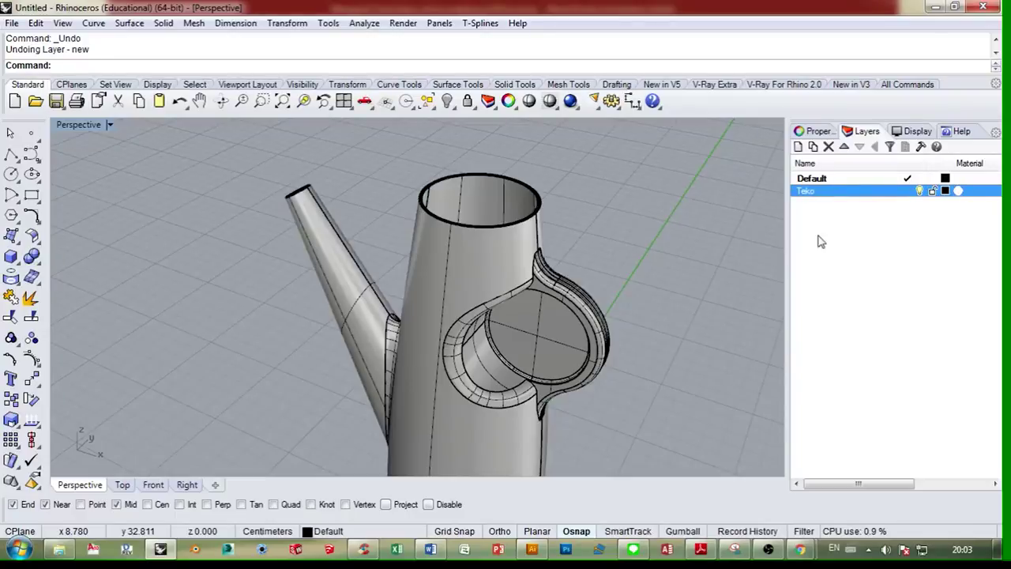
# - Move the vessel polysurface to the Teko layer
pyautogui.hotkey('ctrl', 'a')
pyautogui.rightClick(807, 192)
pyautogui.click(868, 451)
pyautogui.hotkey('ctrl', 'a')
pyautogui.rightClick(808, 193)
pyautogui.click(901, 451)
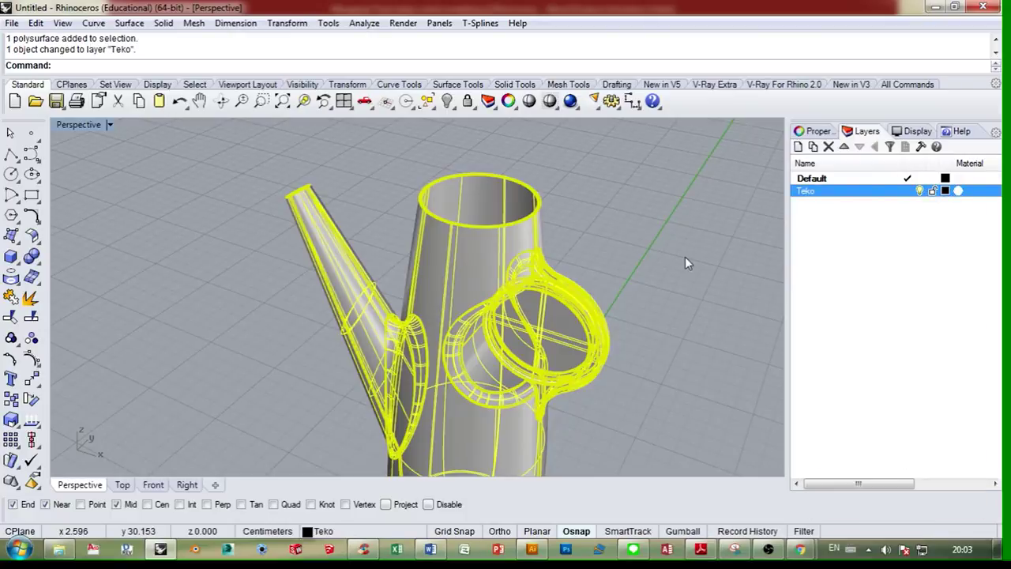
pyautogui.click(685, 257)
# - Copy the body's inner wall surface to the clipboard by extracting it, and undo the extraction
pyautogui.click(32, 298)
pyautogui.click(518, 205)
pyautogui.moveTo(518, 206); pyautogui.dragTo(338, 252, button='right')
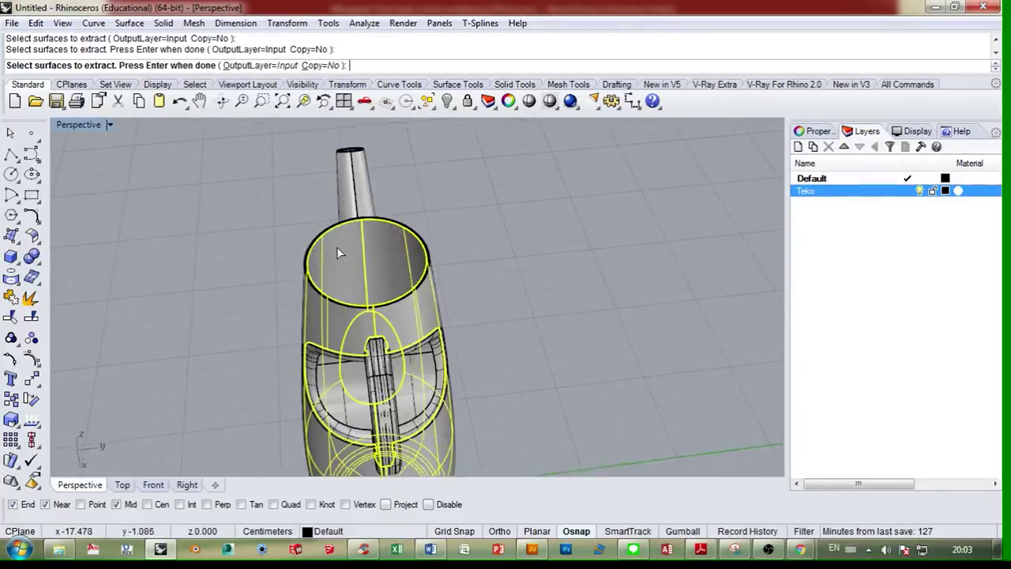
pyautogui.press('Return')
pyautogui.hotkey('ctrl', 'c')
pyautogui.hotkey('ctrl', 'z')
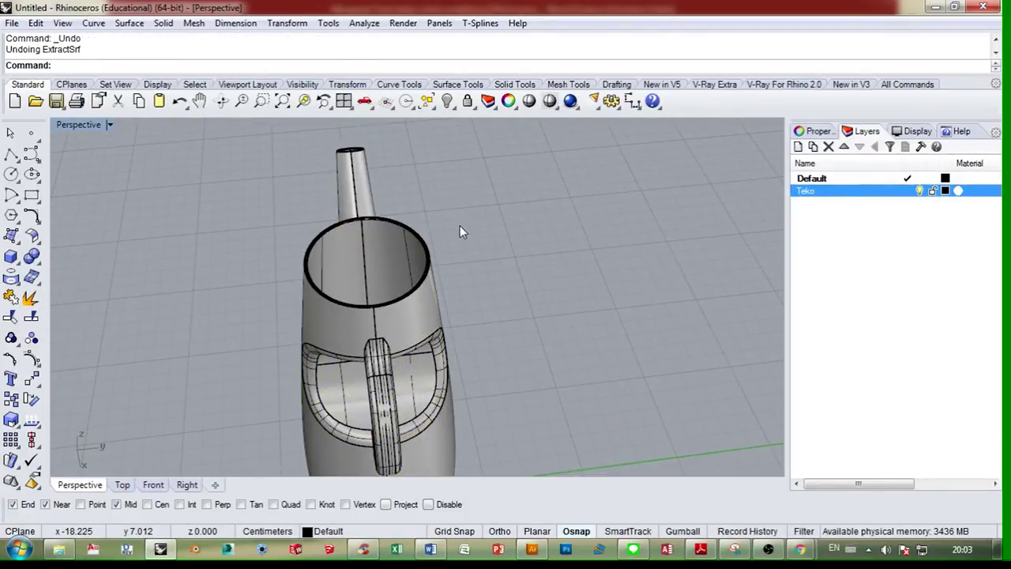
# - Paste the copied inner wall surfaces in place, hide the Teko layer, and undo the hiding
pyautogui.moveTo(459, 225); pyautogui.dragTo(462, 255, button='right')
pyautogui.click(825, 180)
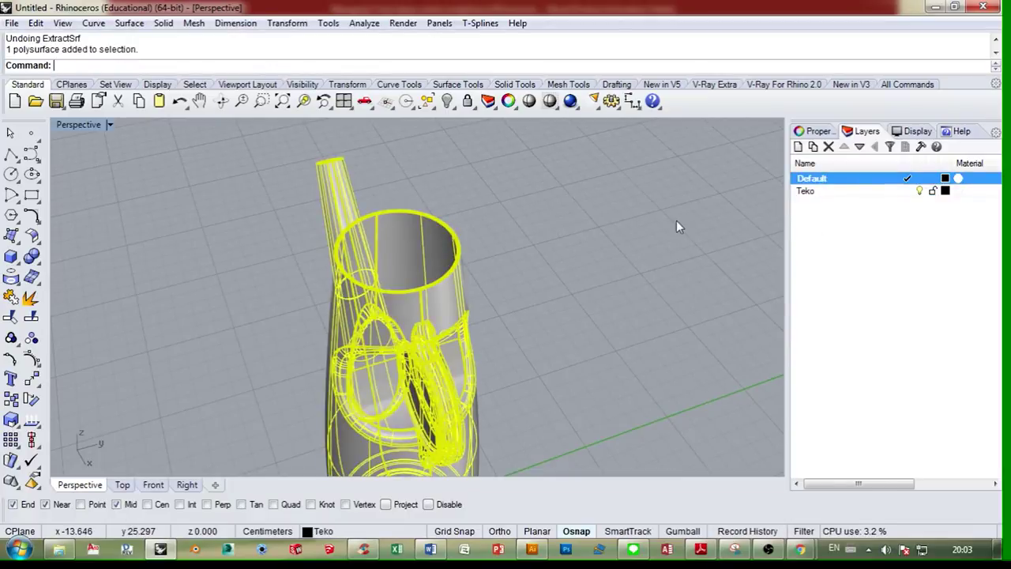
pyautogui.hotkey('ctrl', 'v')
pyautogui.click(919, 191)
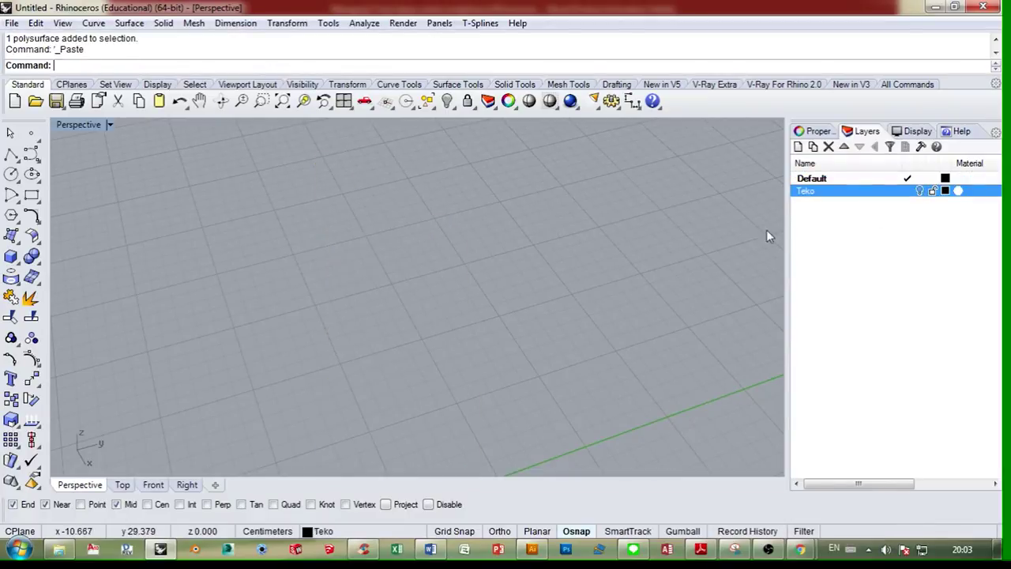
pyautogui.hotkey('ctrl', 'z')
# - Move both pasted inner wall surfaces to the Default layer
pyautogui.click(410, 245)
pyautogui.click(471, 283)
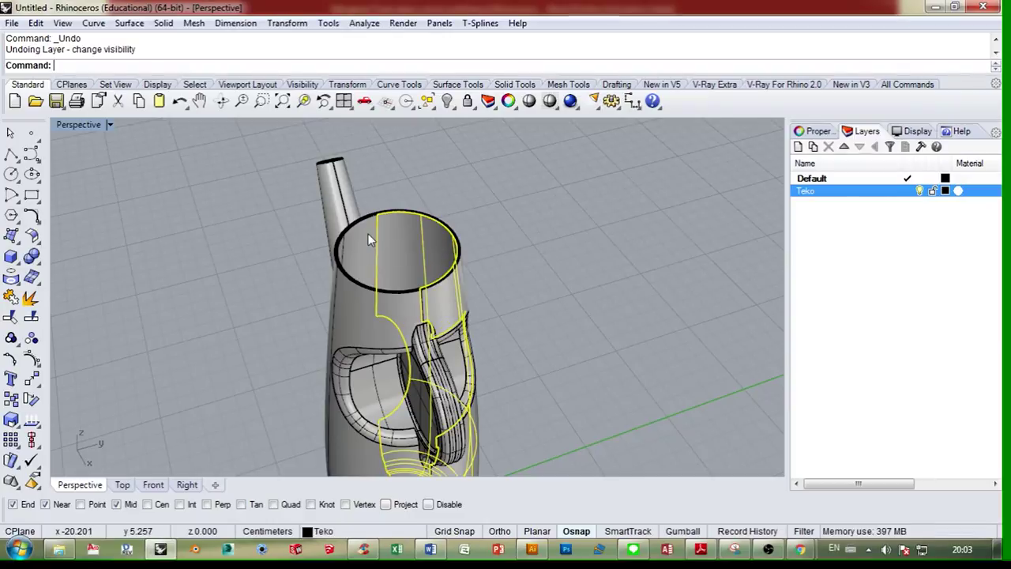
pyautogui.keyDown('shift'); pyautogui.click(357, 234); pyautogui.keyUp('shift')
pyautogui.click(463, 272)
pyautogui.click(826, 178)
pyautogui.rightClick(825, 179)
pyautogui.click(889, 436)
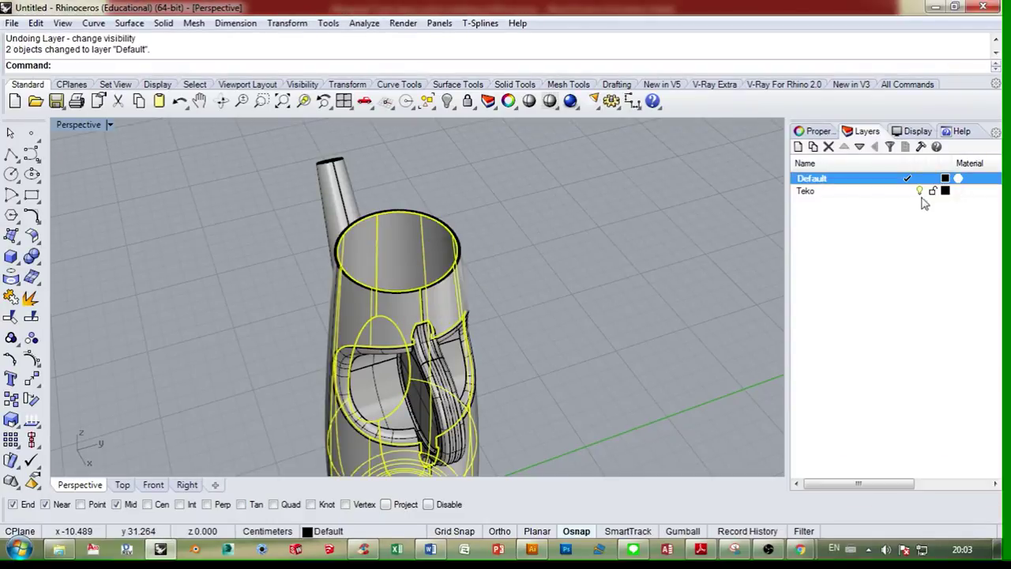
# - Hide the Teko layer and join the two inner wall surfaces
pyautogui.click(919, 190)
pyautogui.moveTo(718, 292); pyautogui.dragTo(559, 298, button='right')
pyautogui.click(552, 297)
pyautogui.click(423, 276)
pyautogui.keyDown('shift'); pyautogui.click(335, 274); pyautogui.keyUp('shift')
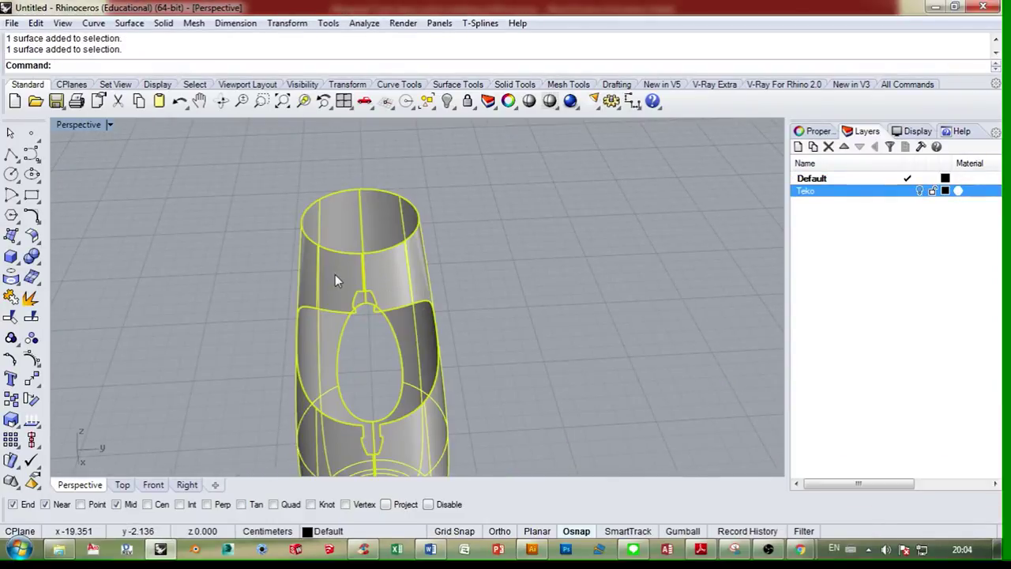
pyautogui.hotkey('ctrl', 'j')
# - Draw a straight horizontal line across the neck in the front view, at a height of 16 cm and overshooting both sides
pyautogui.click(153, 485)
pyautogui.scroll(-4, 528, 317)
pyautogui.click(11, 156)
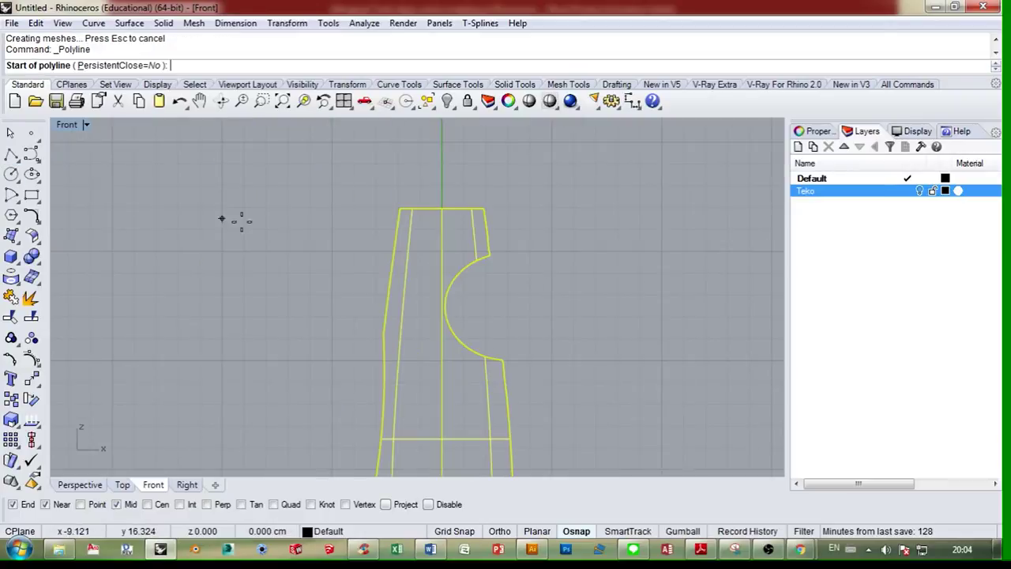
pyautogui.scroll(4, 401, 238)
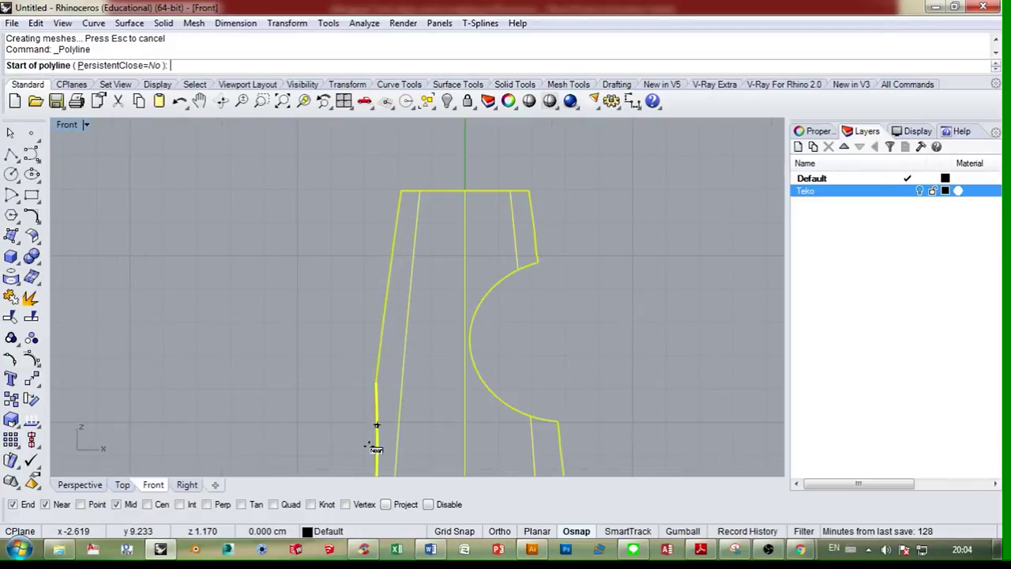
pyautogui.click(336, 234)
pyautogui.click(597, 233)
pyautogui.rightClick(616, 241)
pyautogui.moveTo(593, 191); pyautogui.dragTo(591, 228, button='right')
pyautogui.click(574, 260)
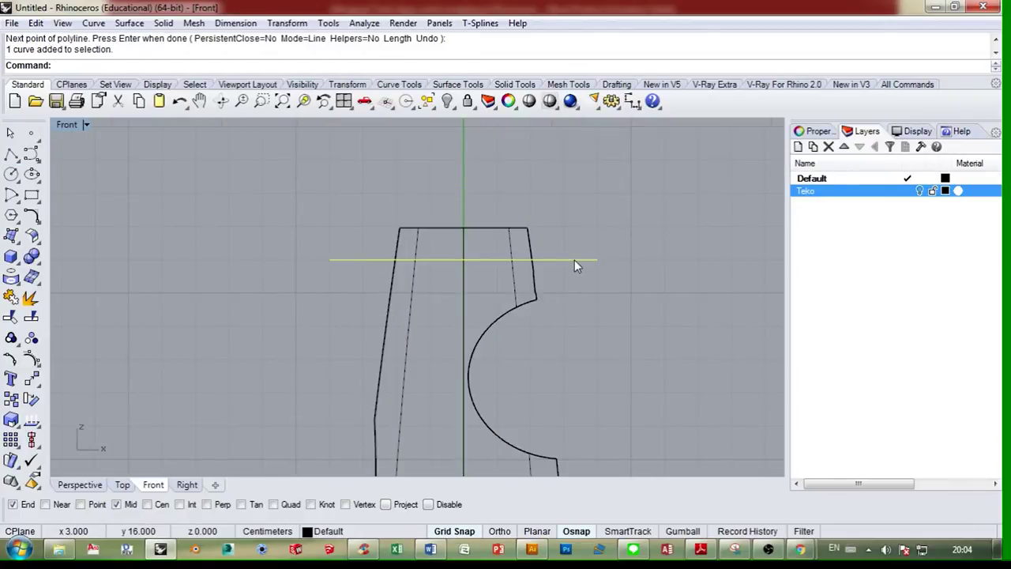
# - Project the line onto the joined wall surface and delete the original line
pyautogui.write('Project')
pyautogui.press('Return')
pyautogui.click(531, 241)
pyautogui.press('Return')
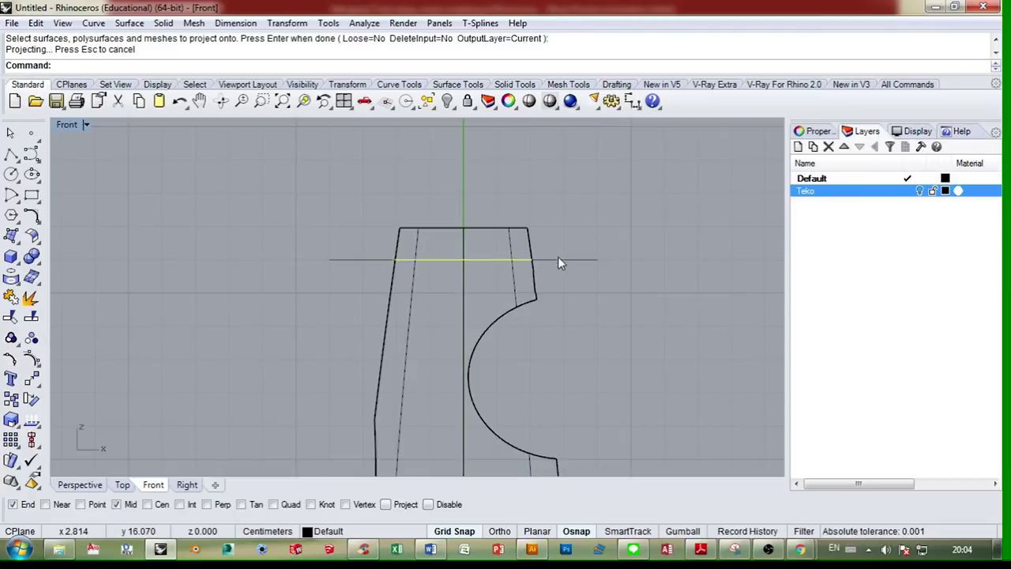
pyautogui.press('Delete')
pyautogui.moveTo(361, 249); pyautogui.dragTo(566, 284)
pyautogui.hotkey('ctrl', 'j')
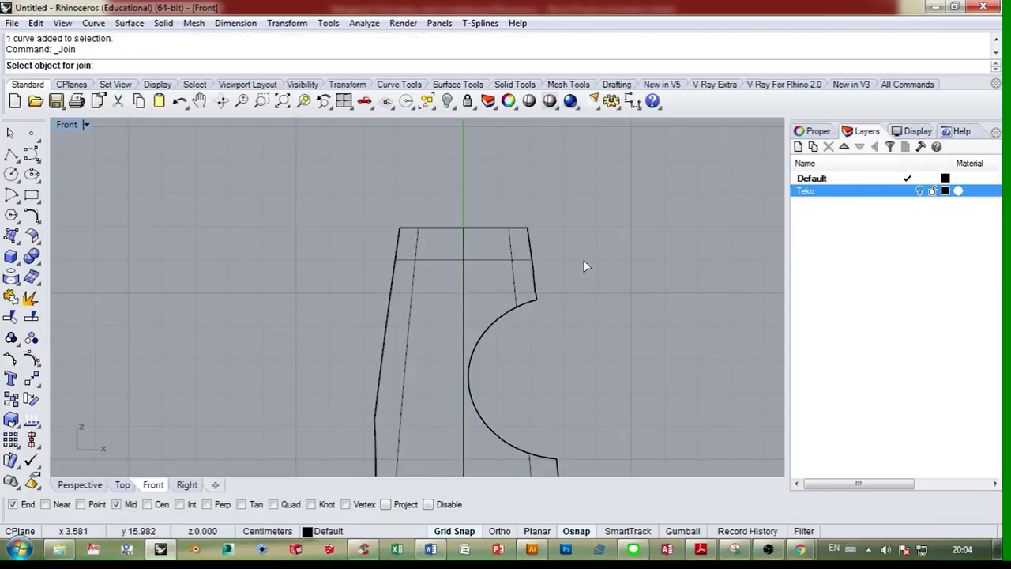
pyautogui.press('Escape')
# - Move the projected ring curve straight up above the neck opening, to a height of about 21 cm
pyautogui.click(503, 259)
pyautogui.moveTo(514, 232); pyautogui.dragTo(512, 248, button='right')
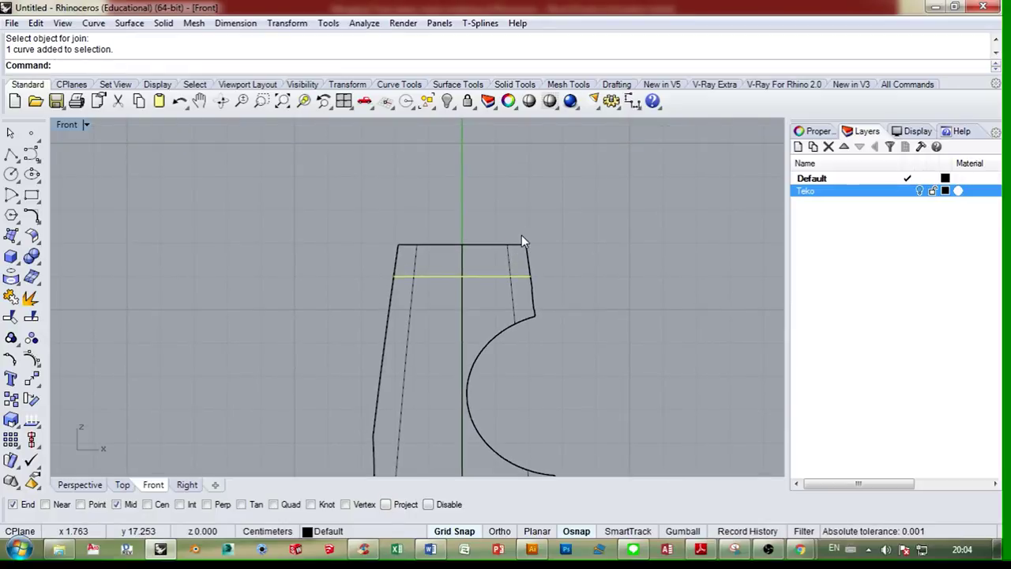
pyautogui.moveTo(532, 205); pyautogui.dragTo(522, 242, button='right')
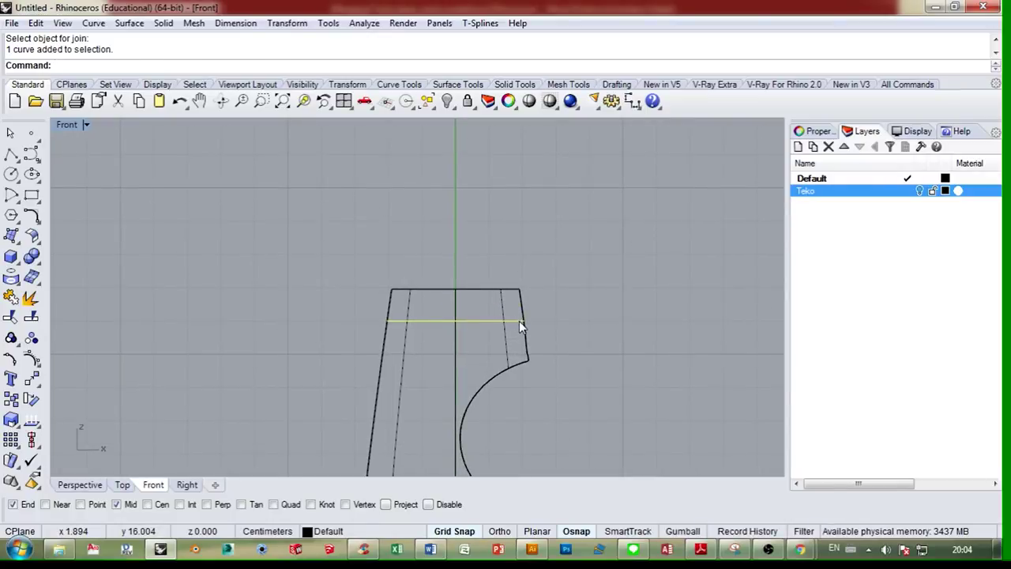
pyautogui.moveTo(519, 321); pyautogui.dragTo(534, 167)
pyautogui.scroll(-5, 557, 256)
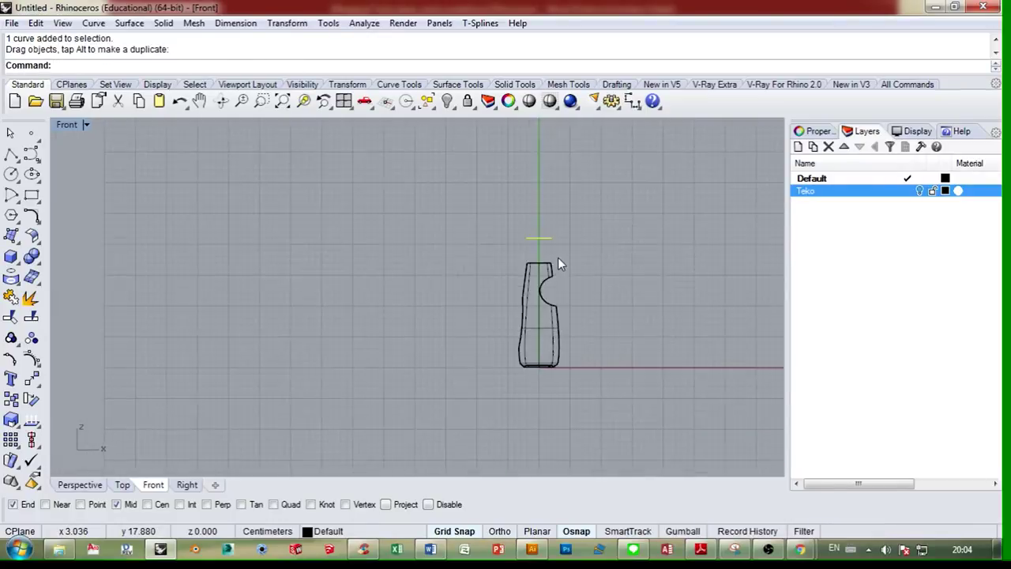
pyautogui.scroll(5, 549, 254)
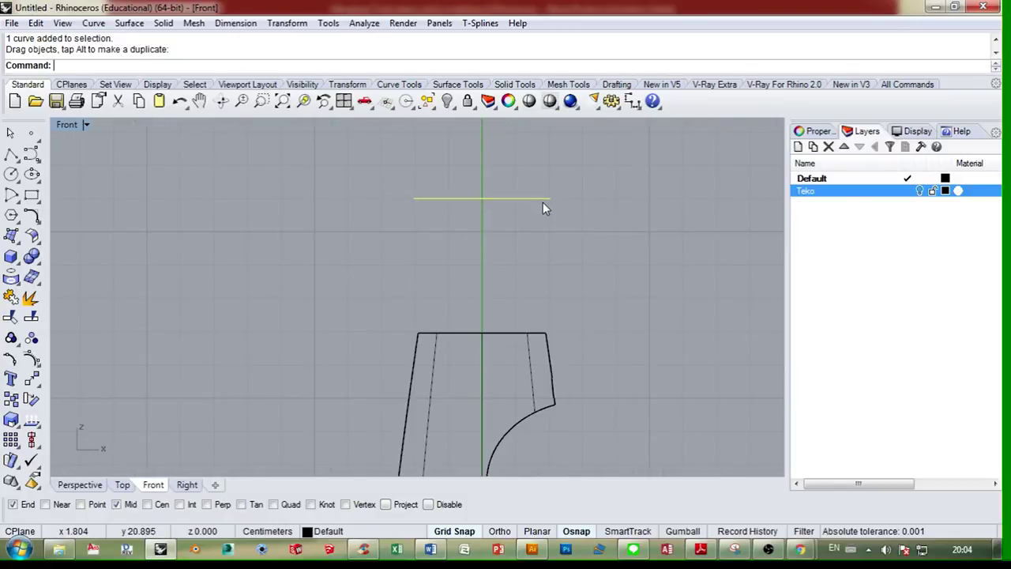
# - Offset the raised ring curve outward by 0.3 cm and delete the inner original ring
pyautogui.click(122, 484)
pyautogui.click(79, 484)
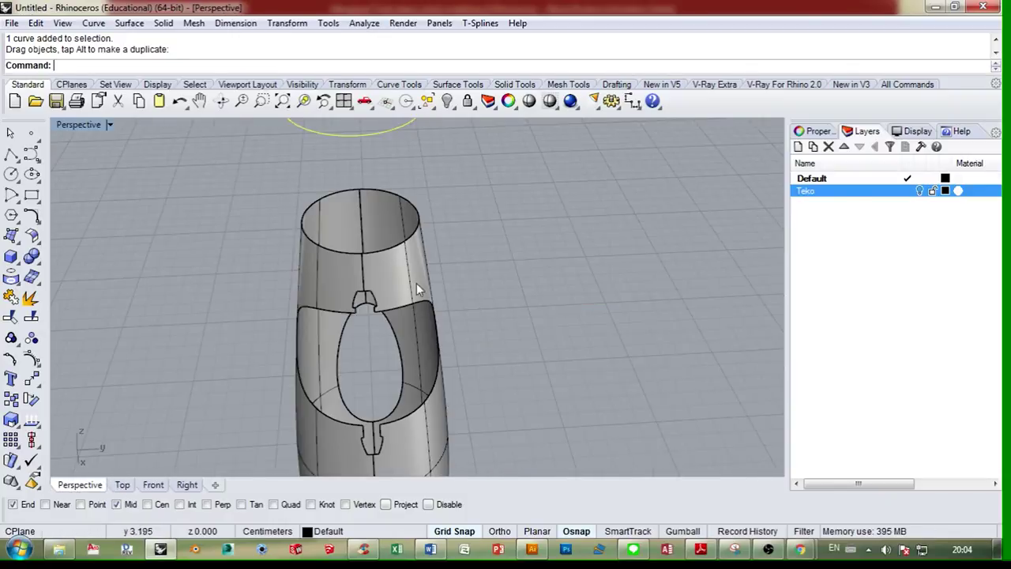
pyautogui.scroll(-4, 417, 287)
pyautogui.press('Return')
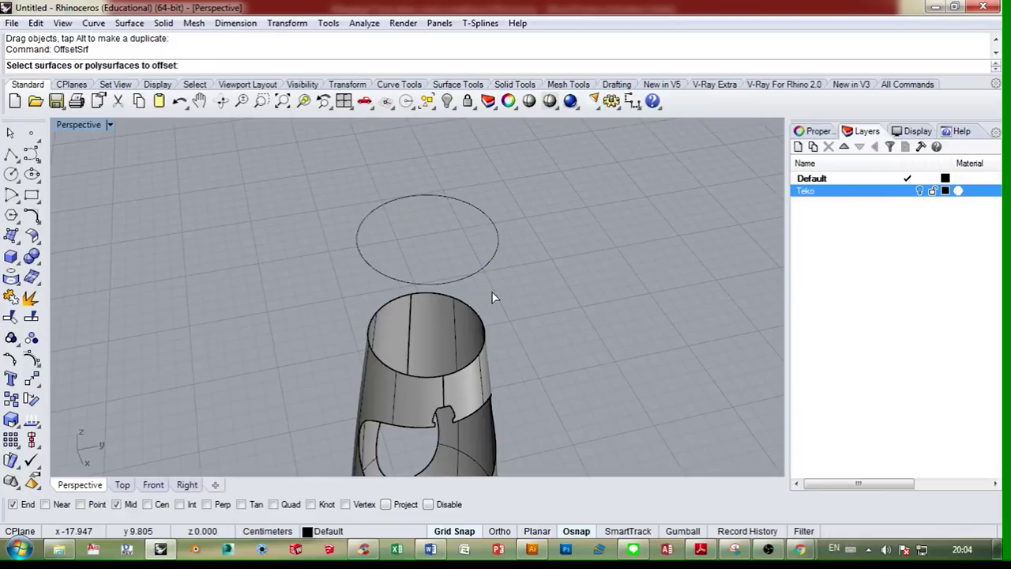
pyautogui.press('Escape')
pyautogui.write('Offset')
pyautogui.press('Return')
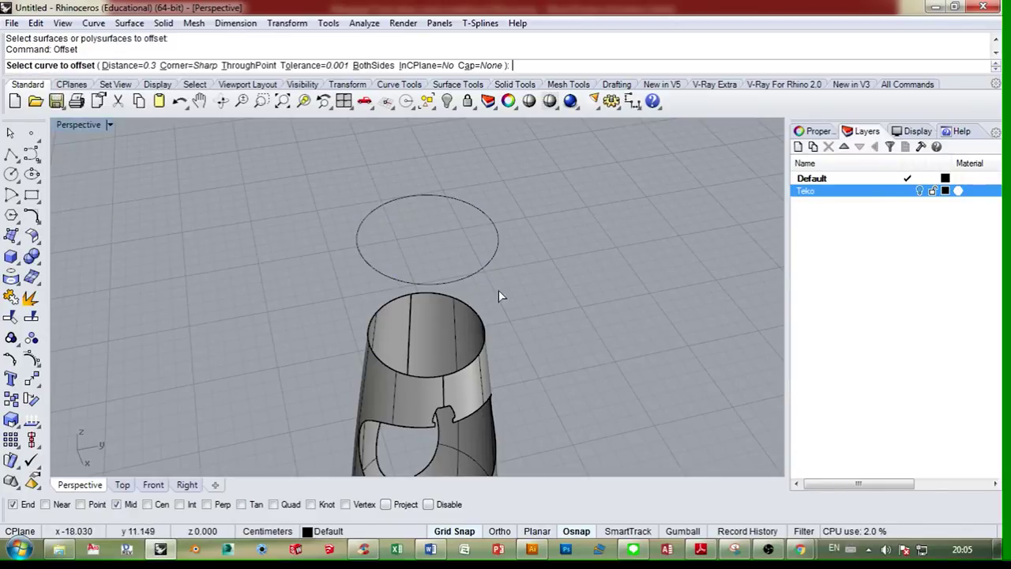
pyautogui.click(497, 248)
pyautogui.press('Escape')
pyautogui.press('Return')
pyautogui.click(499, 237)
pyautogui.click(506, 226)
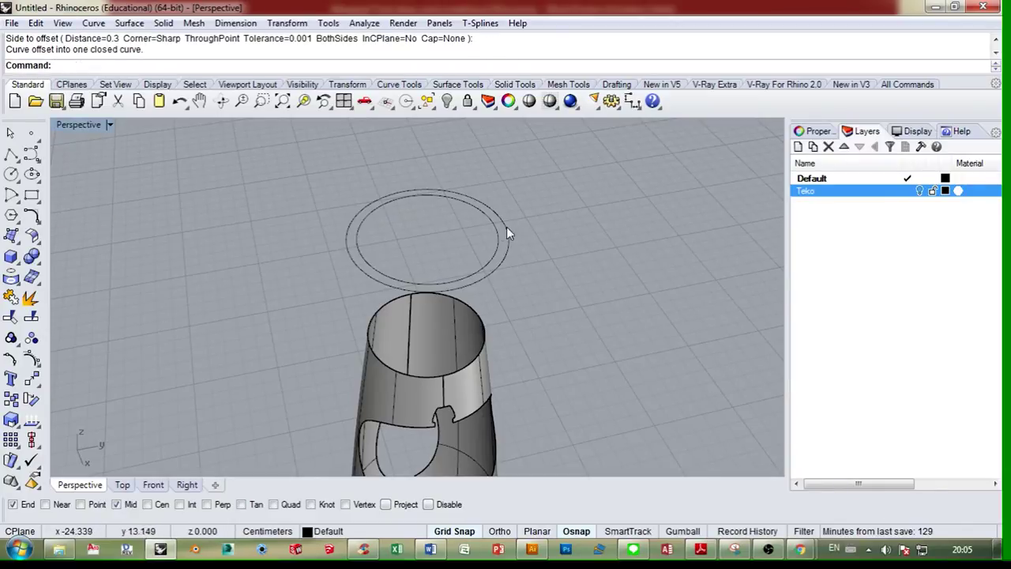
pyautogui.click(494, 228)
pyautogui.press('Delete')
# - Try to loft between the enlarged ring and the neck's top edge
pyautogui.moveTo(496, 224); pyautogui.dragTo(508, 252, button='right')
pyautogui.click(507, 254)
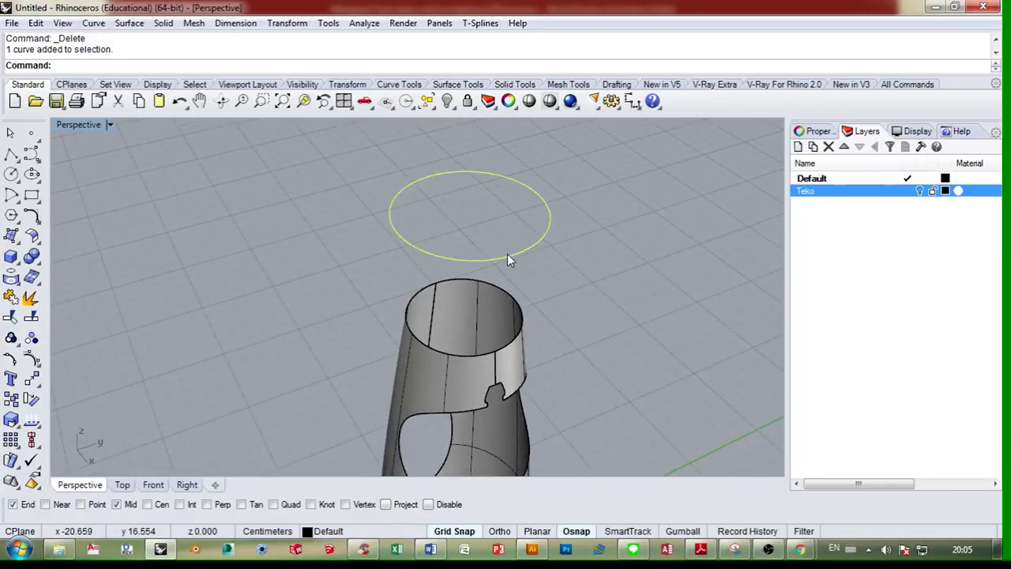
pyautogui.write('Loft')
pyautogui.press('Return')
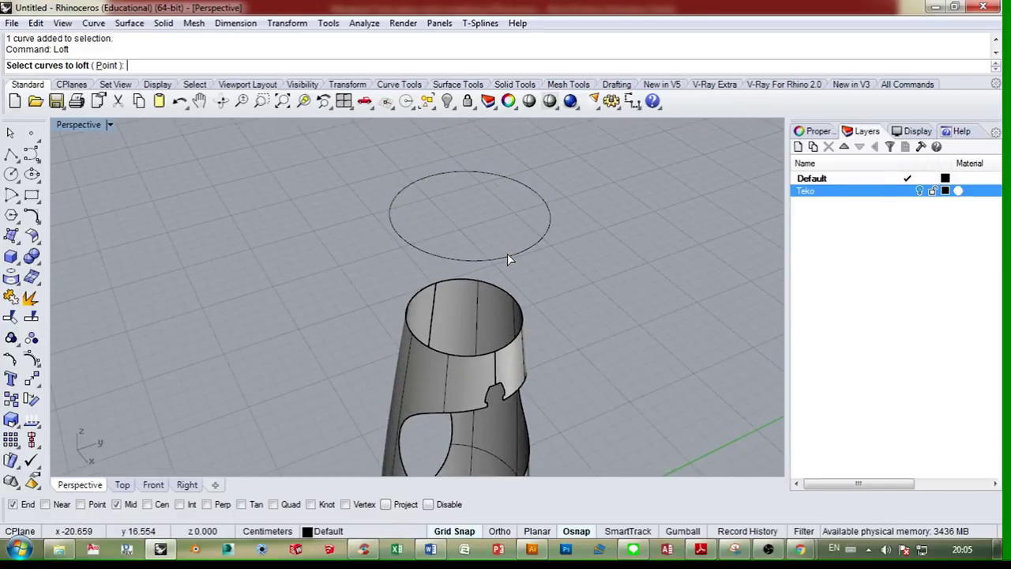
pyautogui.press('Return')
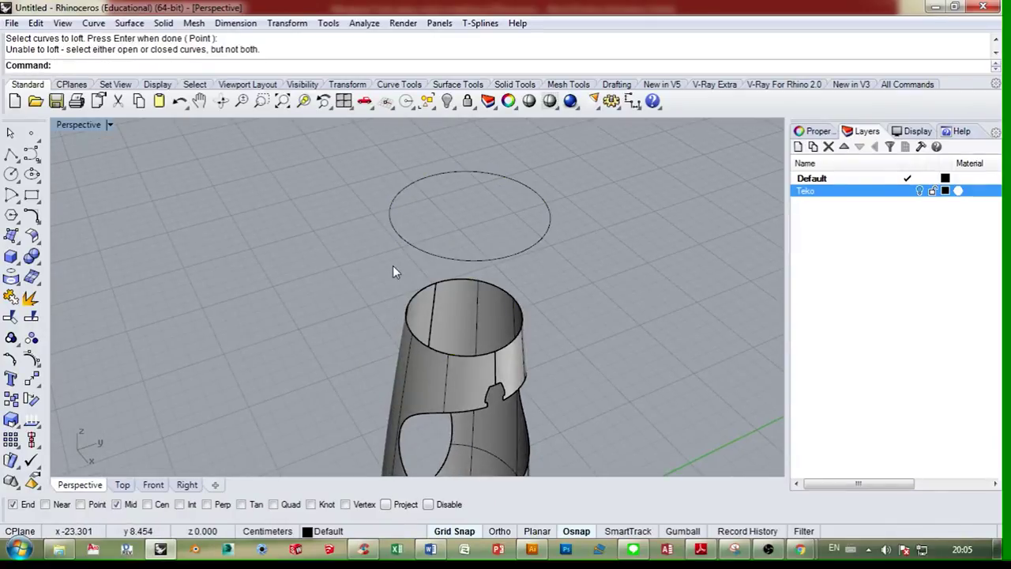
# - Draw a circle by its diameter across the neck opening, snapped to opposite seam ends of the rim
pyautogui.click(18, 180)
pyautogui.click(54, 178)
pyautogui.click(436, 284)
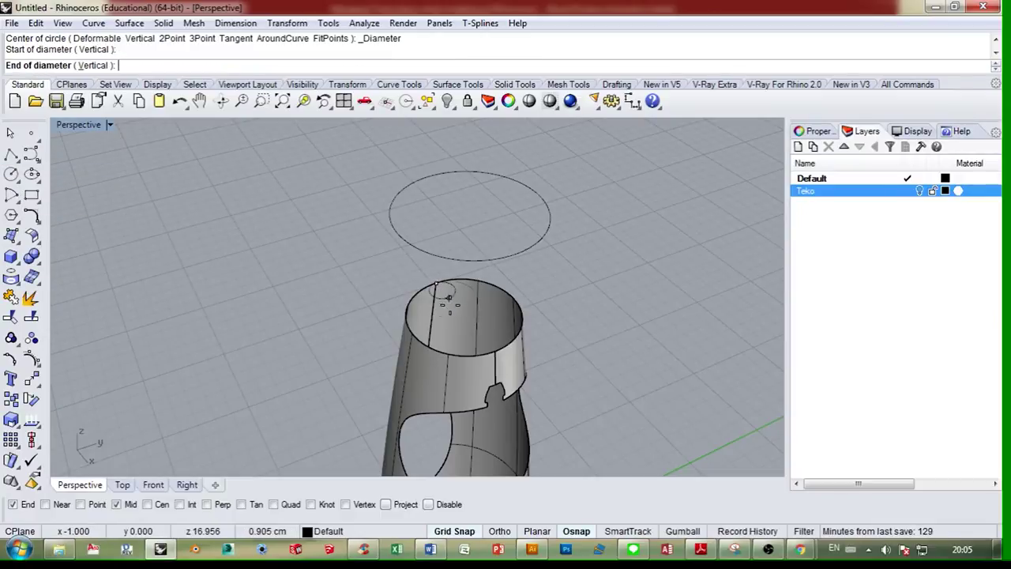
pyautogui.click(495, 350)
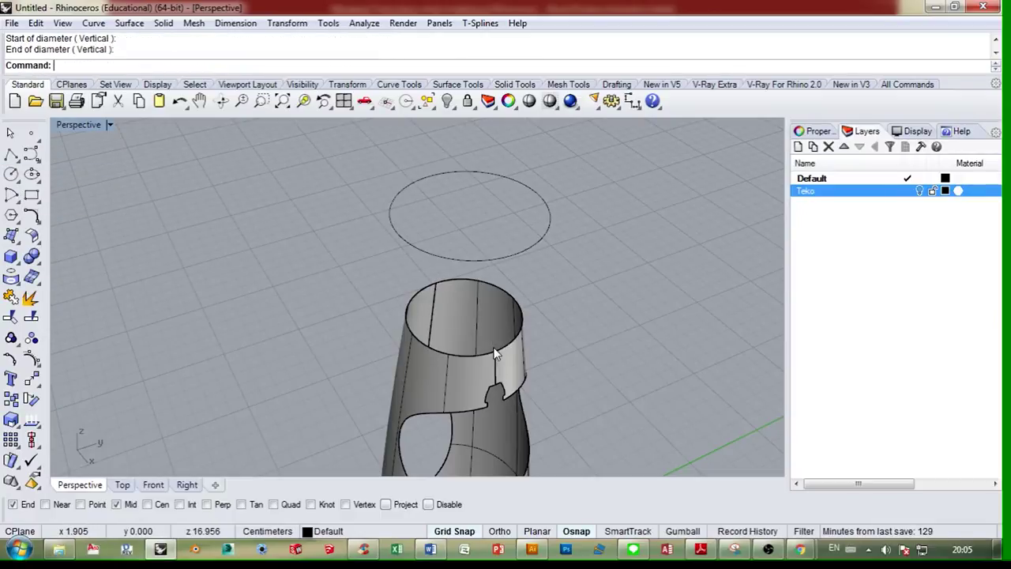
# - Loft a tapered collar between the new rim circle and the enlarged ring above it
pyautogui.click(517, 298)
pyautogui.click(608, 330)
pyautogui.click(543, 238)
pyautogui.press('Return')
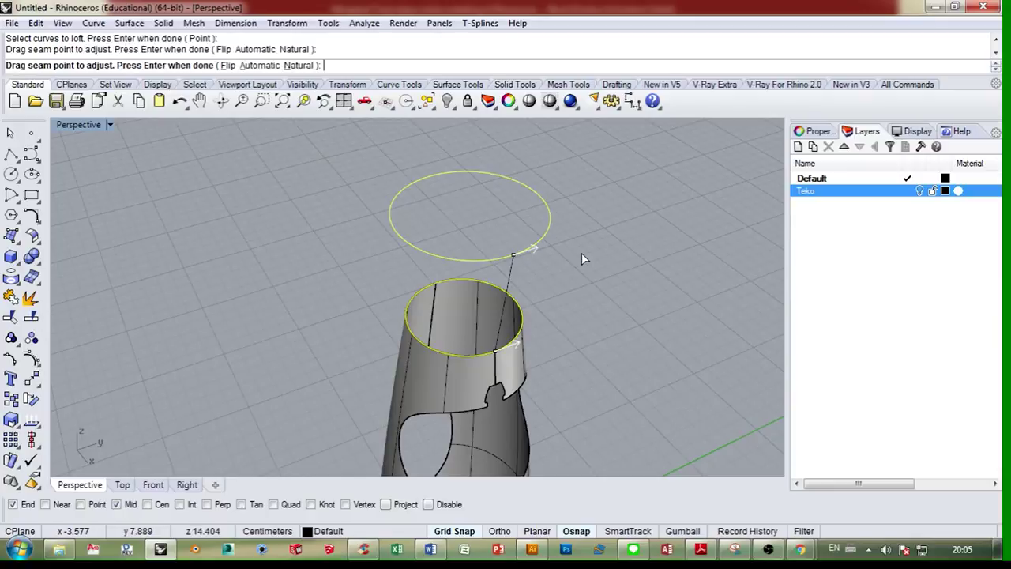
pyautogui.press('Return')
pyautogui.click(708, 352)
# - Isolate the lofted collar by hiding the body wall and the two profile curves
pyautogui.moveTo(605, 314); pyautogui.dragTo(578, 300, button='right')
pyautogui.scroll(-8, 605, 281)
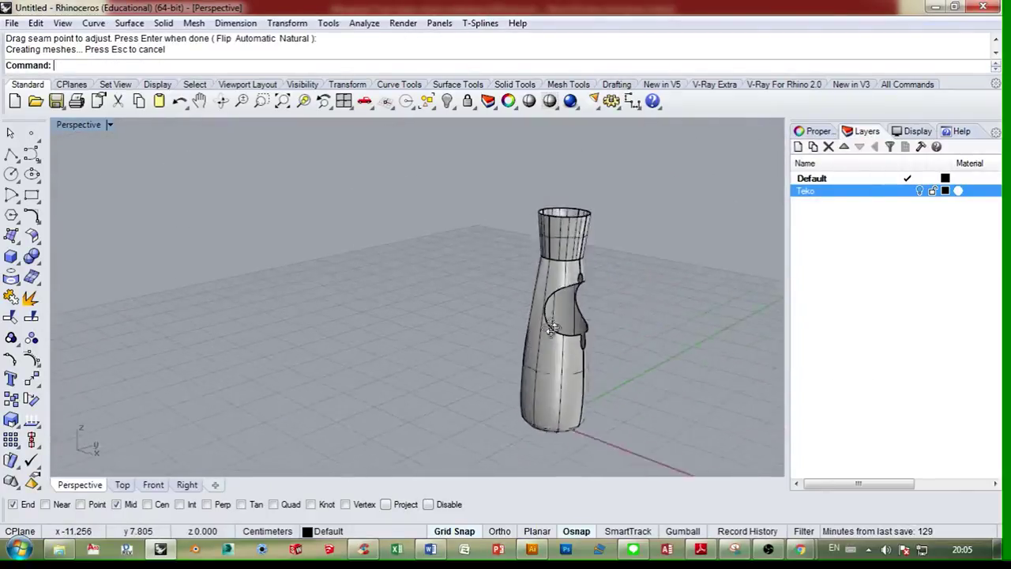
pyautogui.scroll(7, 566, 239)
pyautogui.click(566, 238)
pyautogui.moveTo(565, 238); pyautogui.dragTo(548, 263, button='right')
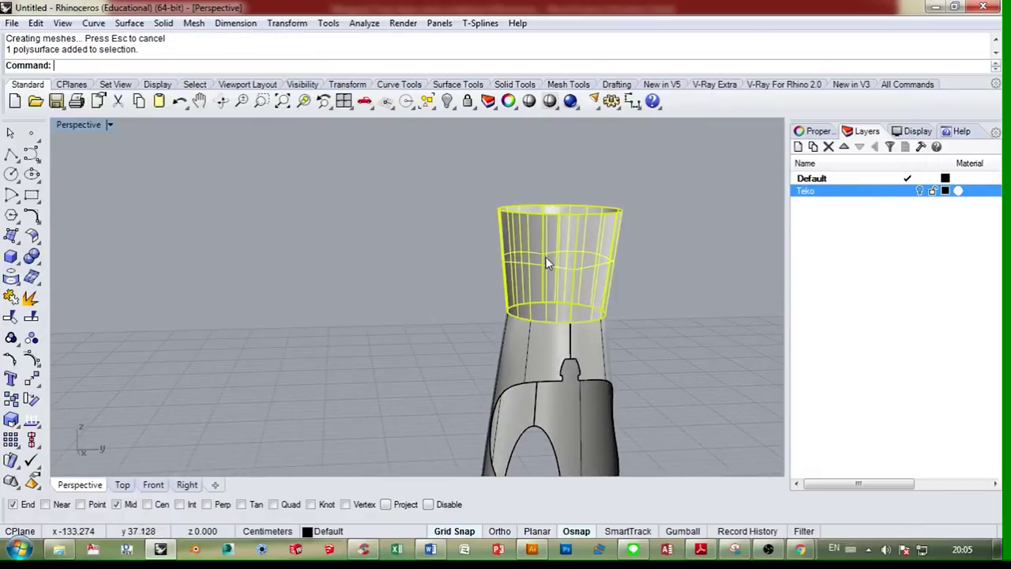
pyautogui.click(450, 103)
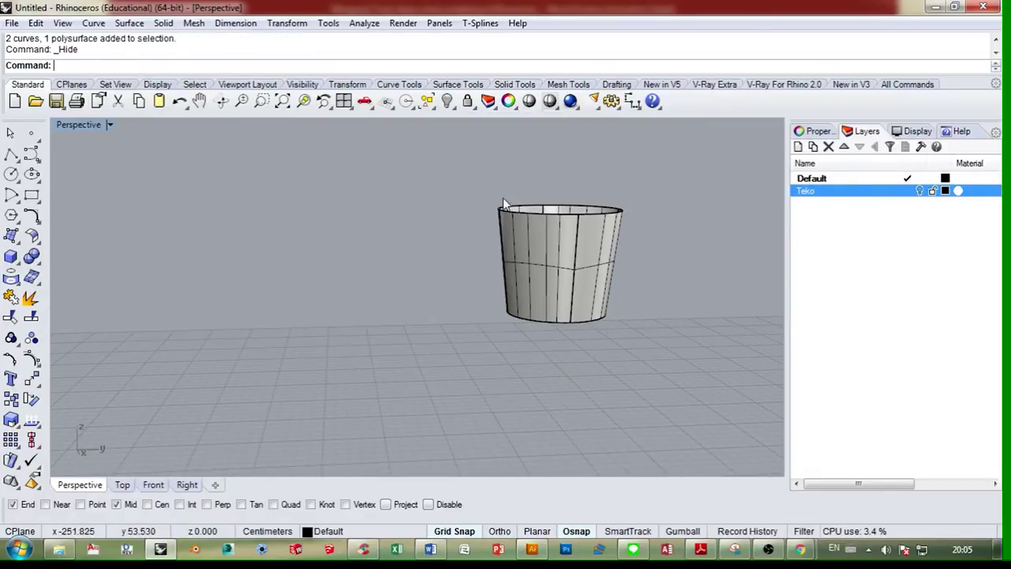
# - Draw diameter circles on the collar's top and bottom rims and delete the segmented collar polysurface
pyautogui.click(152, 489)
pyautogui.click(86, 483)
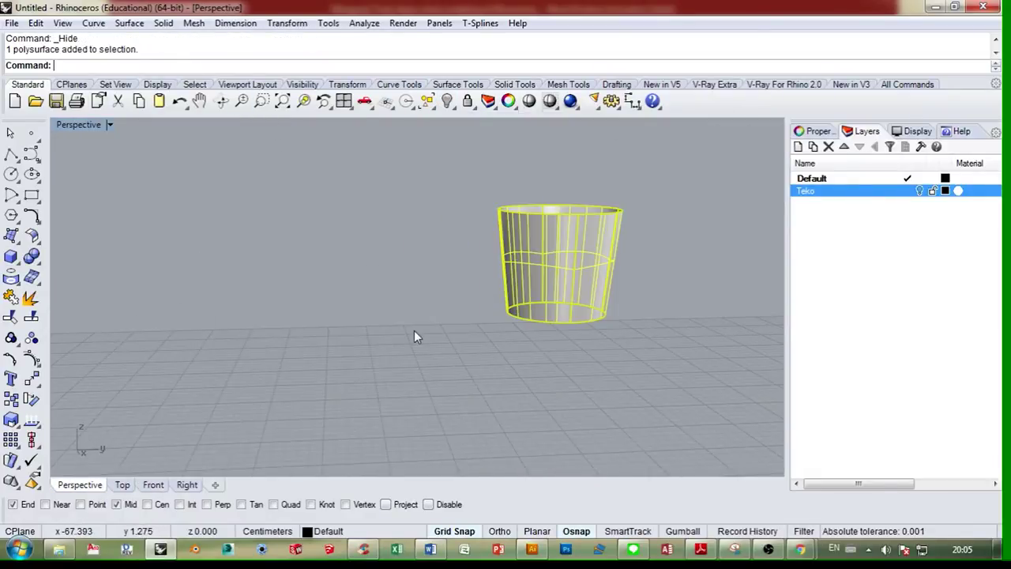
pyautogui.moveTo(464, 322); pyautogui.dragTo(483, 359, button='right')
pyautogui.click(483, 360)
pyautogui.click(16, 179)
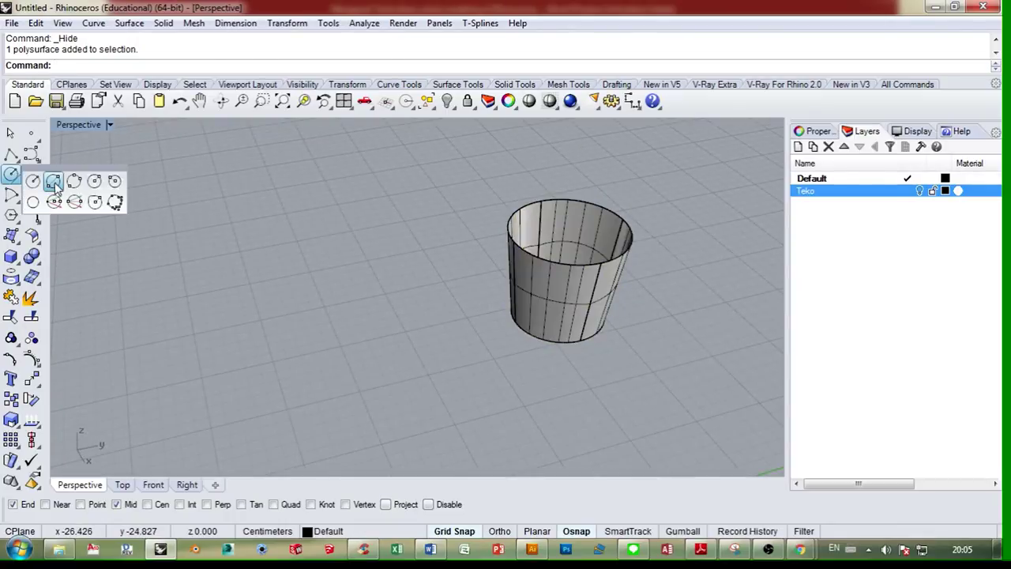
pyautogui.click(54, 180)
pyautogui.click(542, 199)
pyautogui.click(601, 261)
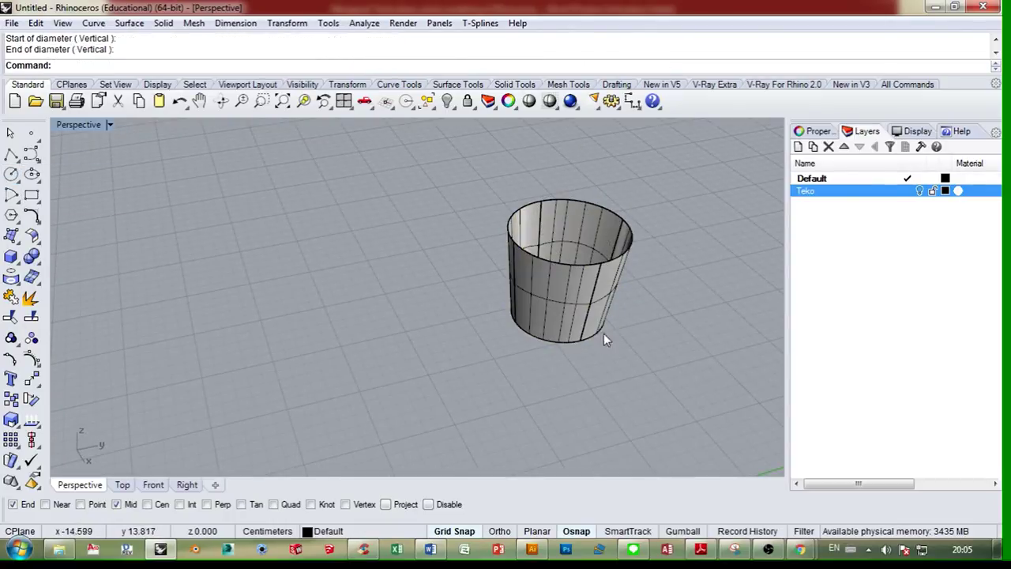
pyautogui.moveTo(603, 340); pyautogui.dragTo(594, 232, button='right')
pyautogui.click(594, 300)
pyautogui.press('Delete')
# - Loft a smooth tapered surface between the two new circles and delete the circles
pyautogui.click(581, 317)
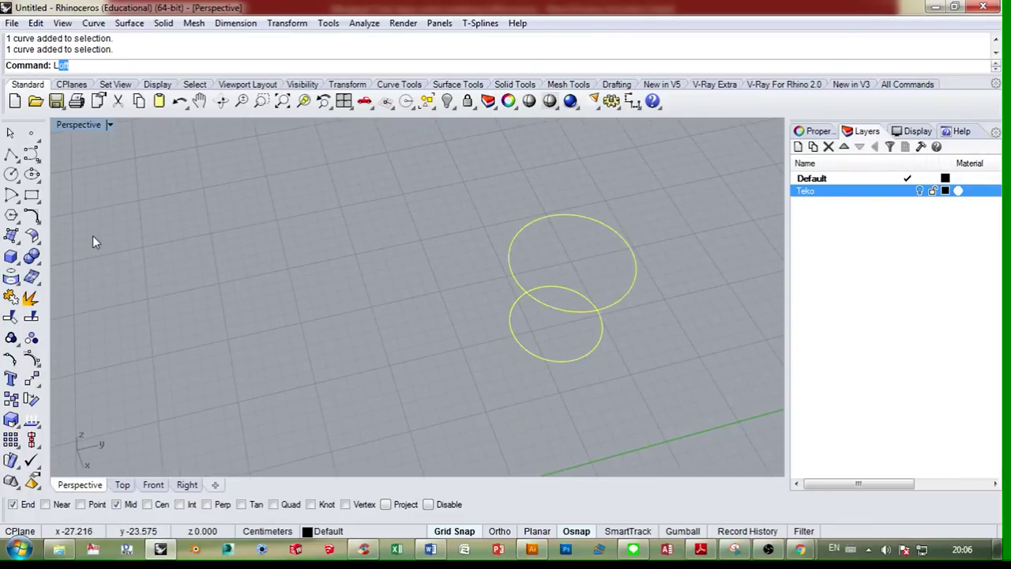
pyautogui.press('Return')
pyautogui.press('Return')
pyautogui.press('Return')
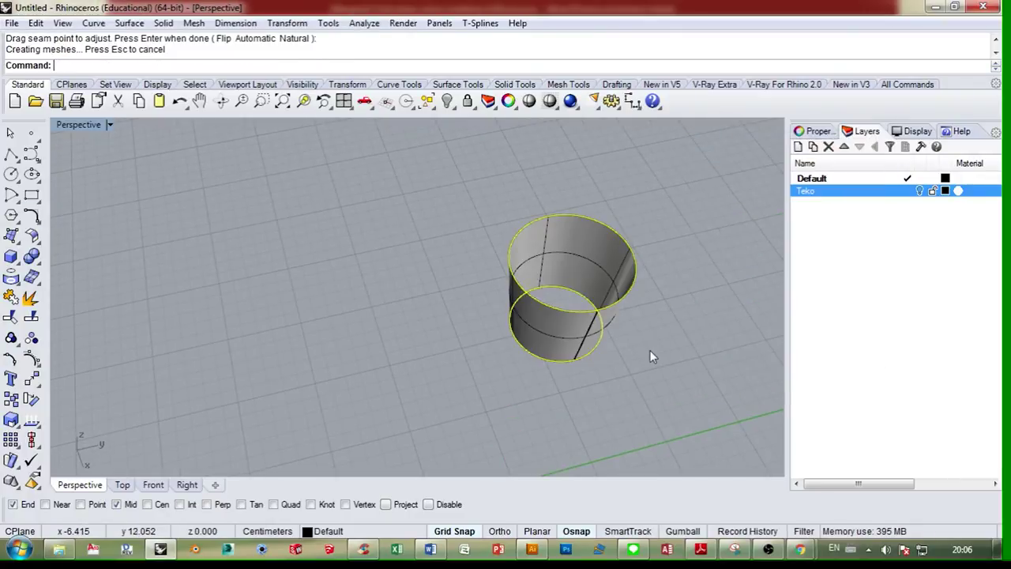
pyautogui.press('Delete')
# - Extend the tapered collar surface smoothly past its bottom edge with an extension factor of 0.5
pyautogui.click(525, 276)
pyautogui.hotkey('ctrl', 'F2')
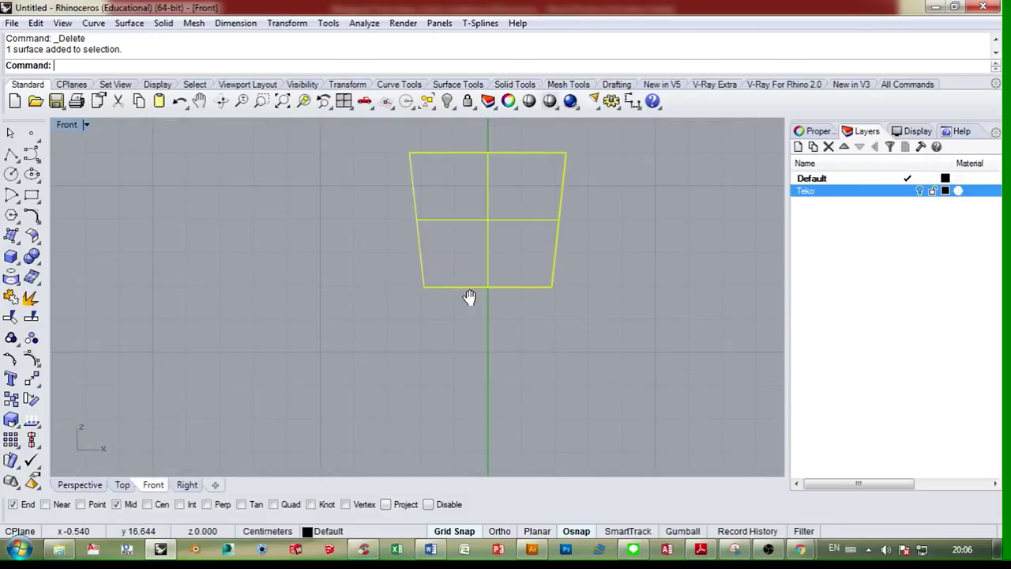
pyautogui.click(129, 22)
pyautogui.click(242, 302)
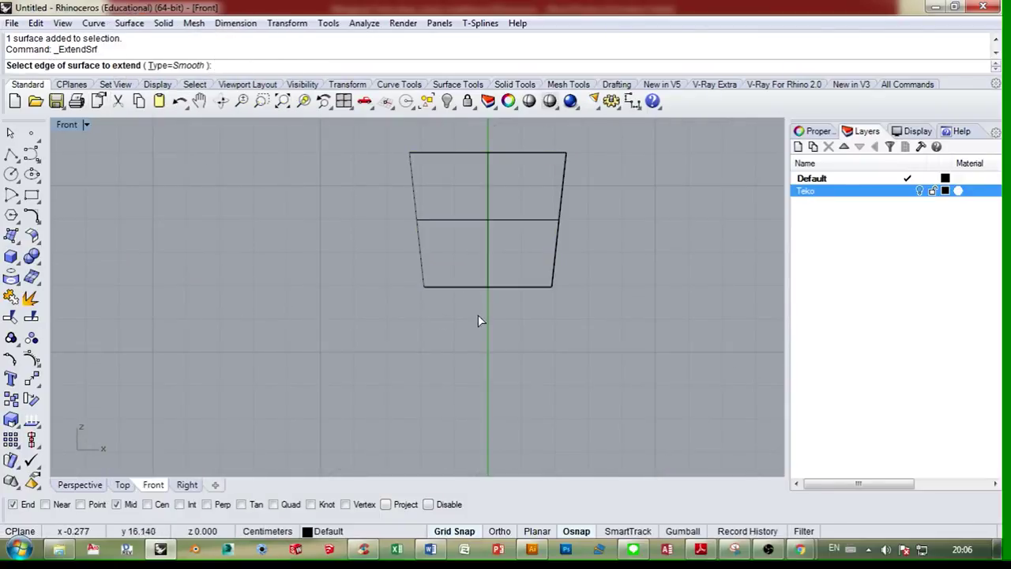
pyautogui.click(484, 288)
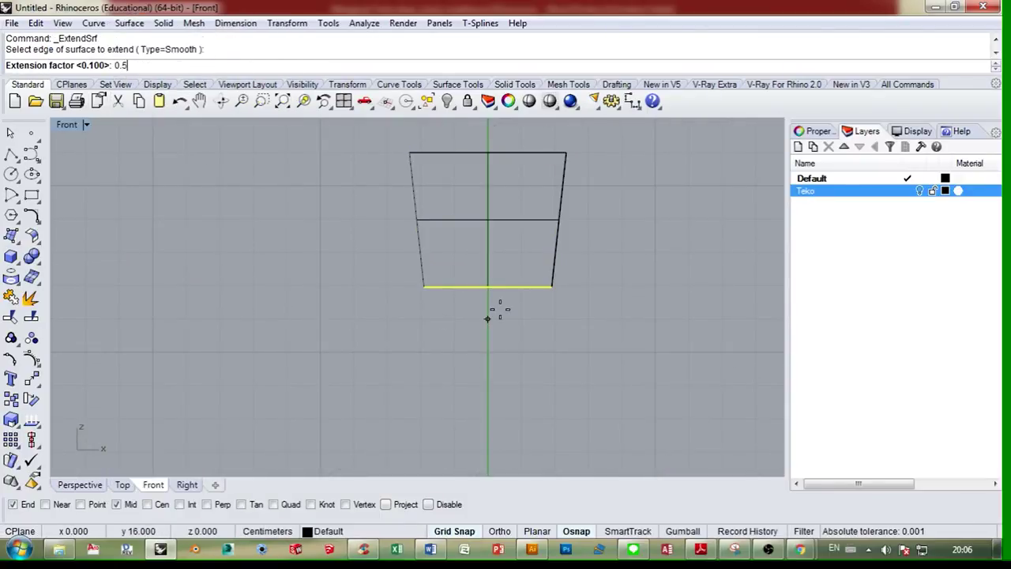
pyautogui.write('0.5')
pyautogui.press('Return')
# - Show the hidden body again and extend the collar's bottom edge further into the neck with a factor of 1
pyautogui.rightClick(447, 100)
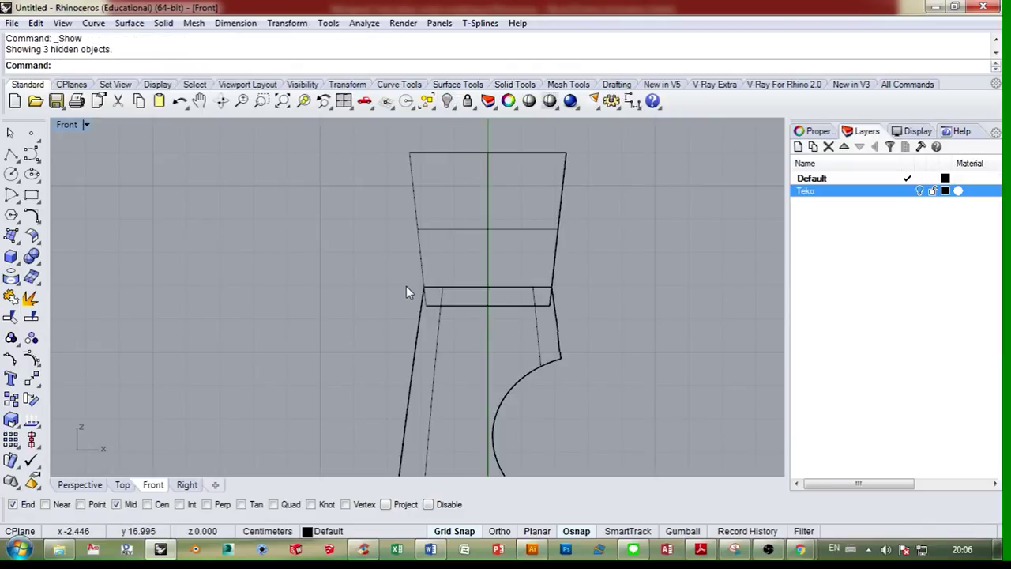
pyautogui.hotkey('ctrl', 'z')
pyautogui.rightClick(447, 102)
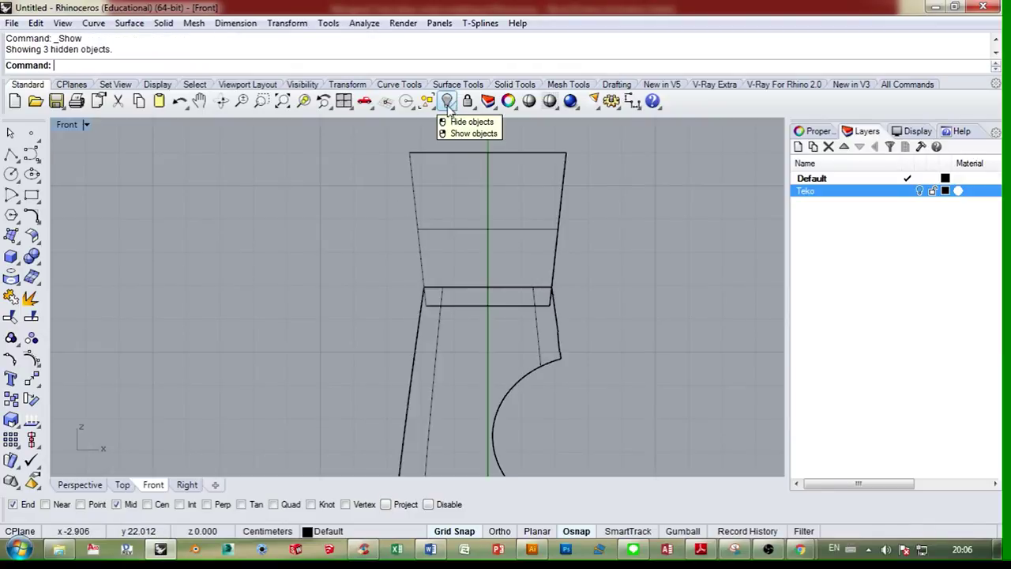
pyautogui.click(129, 23)
pyautogui.click(244, 297)
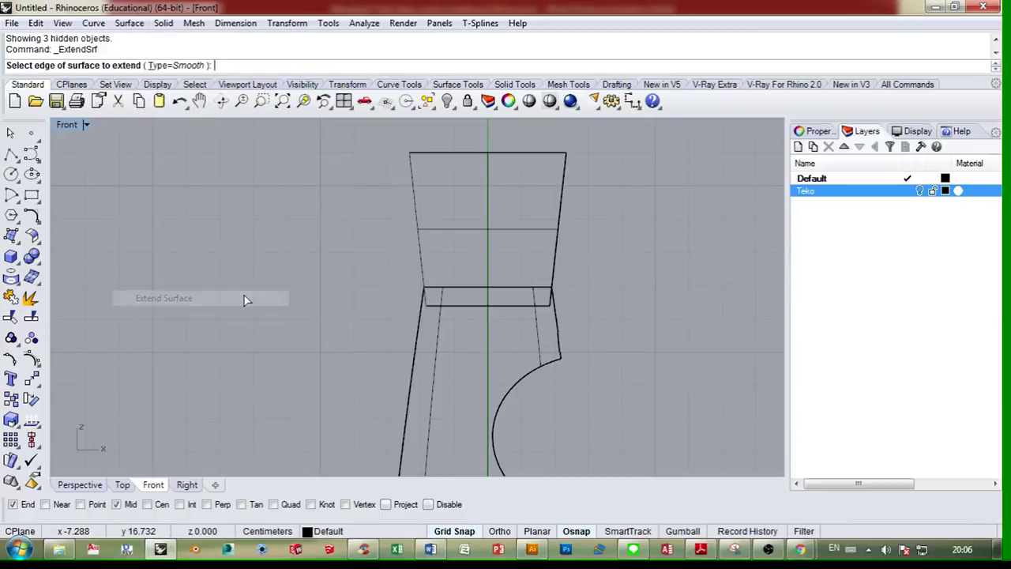
pyautogui.click(458, 305)
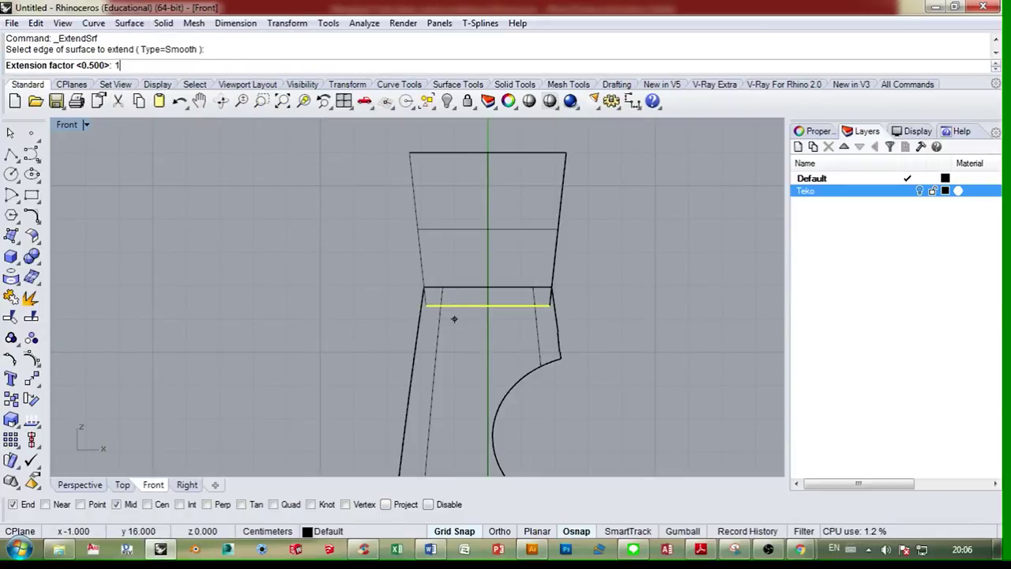
pyautogui.press('Return')
pyautogui.scroll(-4, 461, 303)
pyautogui.moveTo(549, 319); pyautogui.dragTo(532, 282, button='right')
pyautogui.scroll(4, 495, 240)
# - Hide the body wall to examine the extended collar on its own, and show the body again in the front view
pyautogui.click(489, 264)
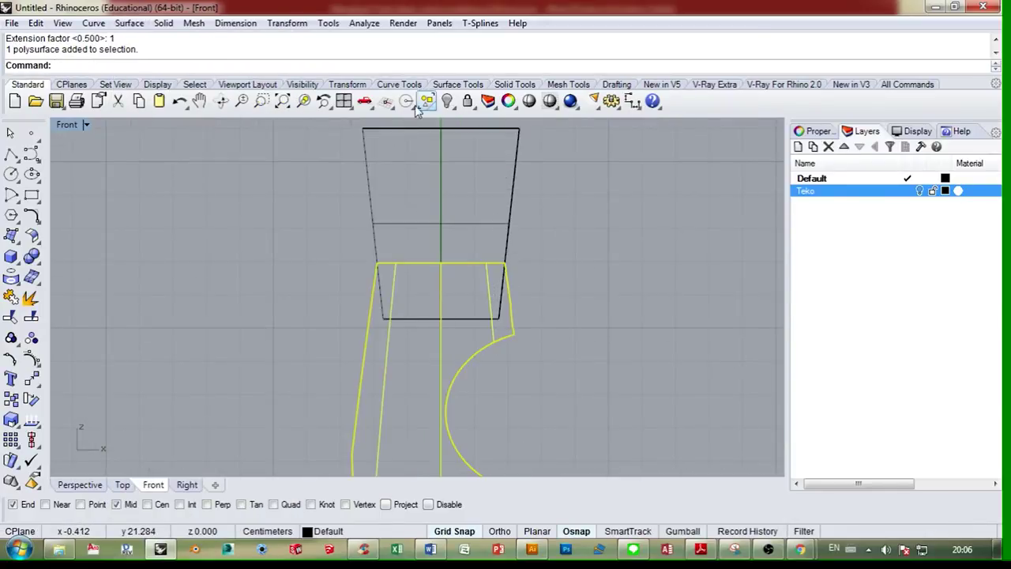
pyautogui.click(427, 101)
pyautogui.hotkey('ctrl', 'F4')
pyautogui.moveTo(494, 345); pyautogui.dragTo(586, 272, button='right')
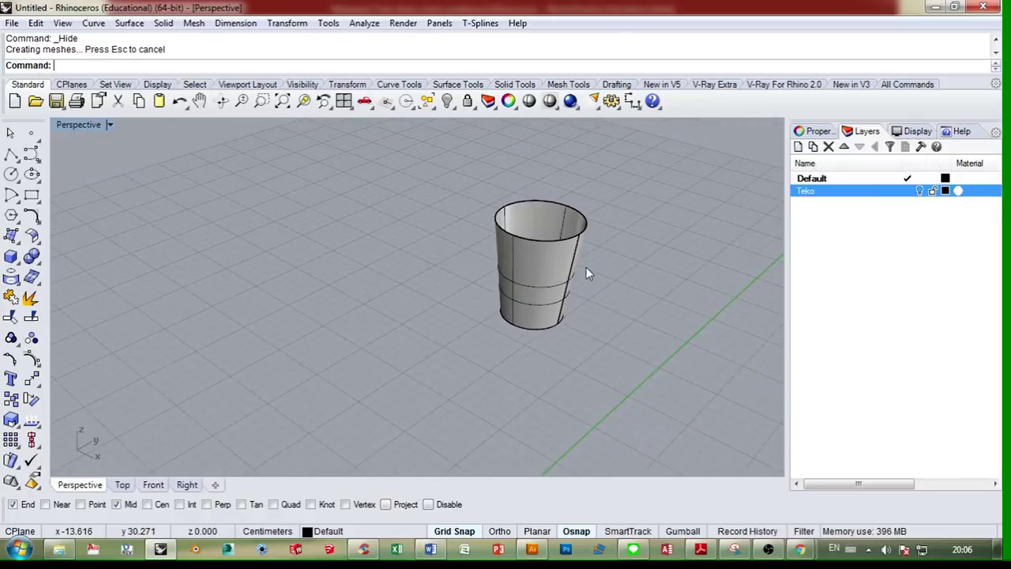
pyautogui.click(155, 485)
pyautogui.click(445, 101)
pyautogui.scroll(5, 559, 260)
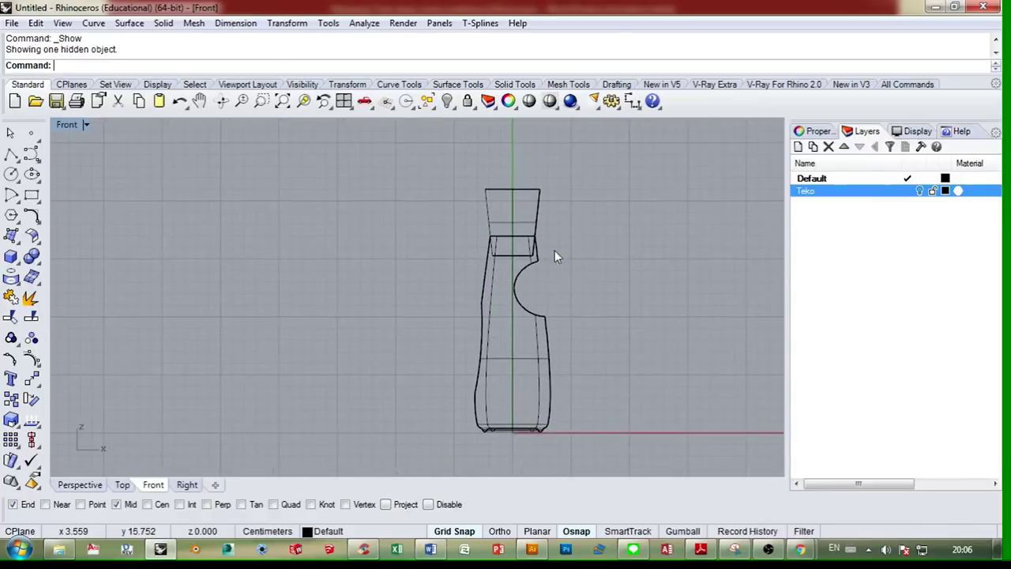
# - Draw a horizontal line across the collar just below its top rim, trim off the part above, and delete the line
pyautogui.click(11, 154)
pyautogui.click(413, 228)
pyautogui.keyDown('shift'); pyautogui.click(588, 229); pyautogui.keyUp('shift')
pyautogui.rightClick(582, 232)
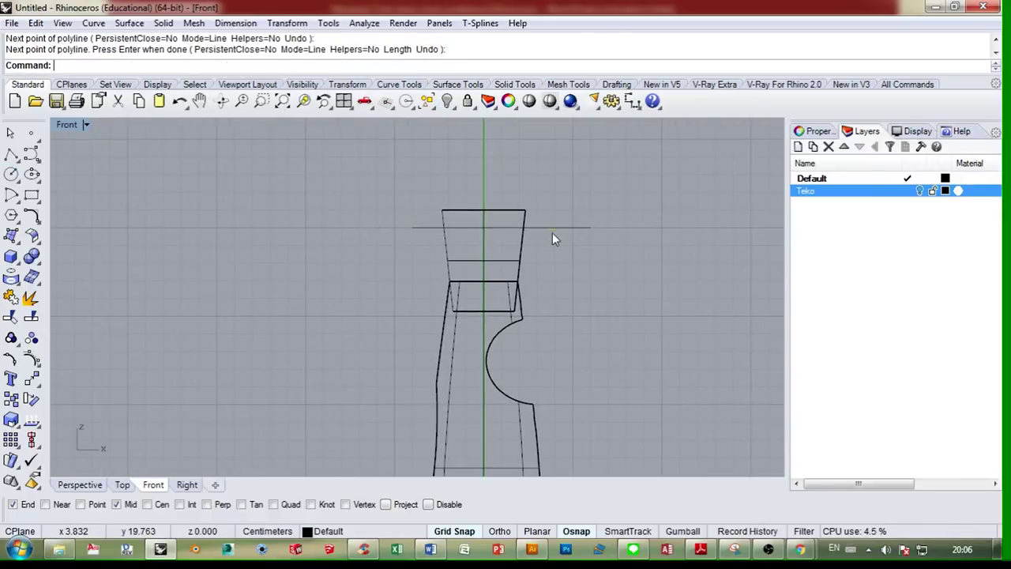
pyautogui.click(552, 230)
pyautogui.hotkey('ctrl', 't')
pyautogui.click(525, 215)
pyautogui.rightClick(526, 213)
pyautogui.keyDown('shift'); pyautogui.click(525, 211); pyautogui.keyUp('shift')
pyautogui.press('Delete')
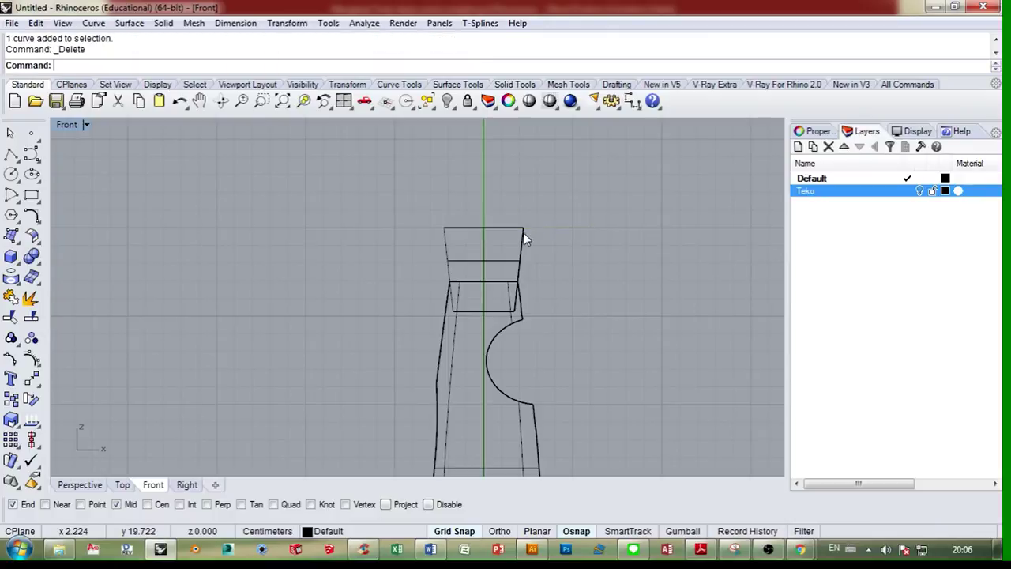
# - Isolate the trimmed collar by hiding everything else, and show it in perspective
pyautogui.click(523, 233)
pyautogui.click(452, 107)
pyautogui.click(507, 131)
pyautogui.click(83, 487)
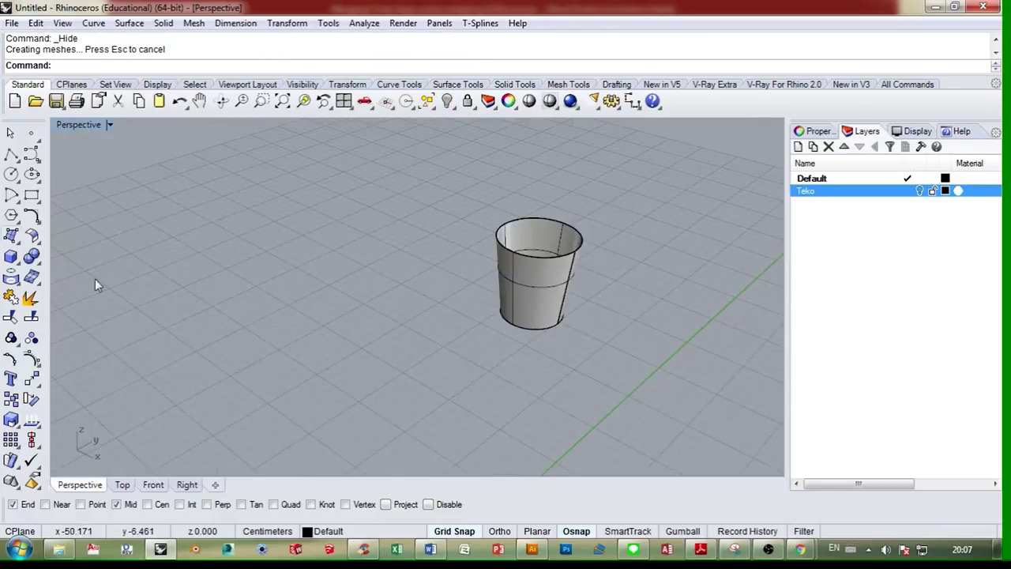
# - Cap the collar's top and bottom openings with planar surfaces and join all three surfaces into a solid stopper
pyautogui.click(15, 239)
pyautogui.click(53, 242)
pyautogui.click(518, 254)
pyautogui.press('Return')
pyautogui.hotkey('ctrl', 'a')
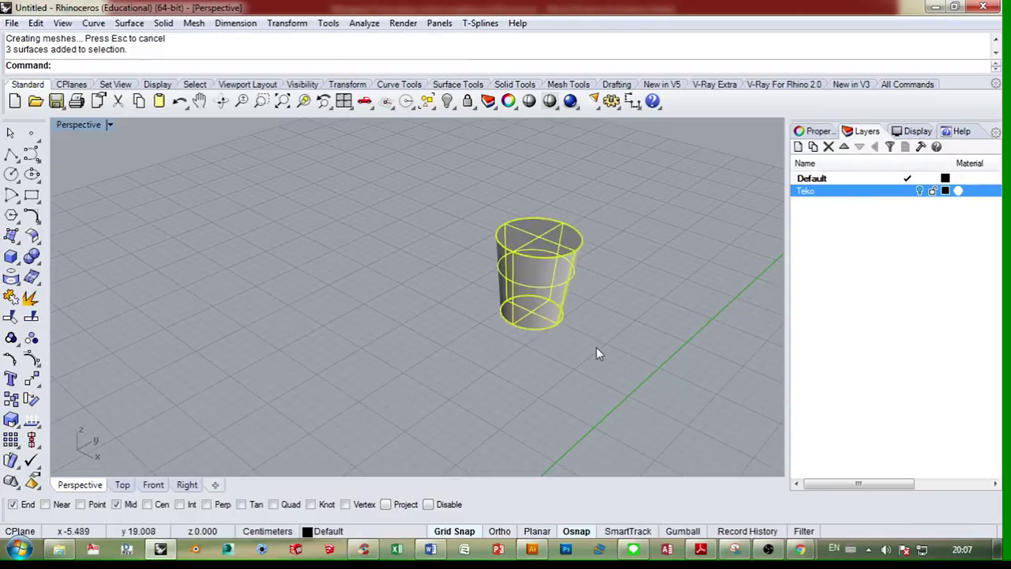
pyautogui.hotkey('ctrl', 'j')
# - Try a FilletEdge of radius 0.1 on the stopper's top edge and undo it
pyautogui.write('FilletEdge')
pyautogui.press('Return')
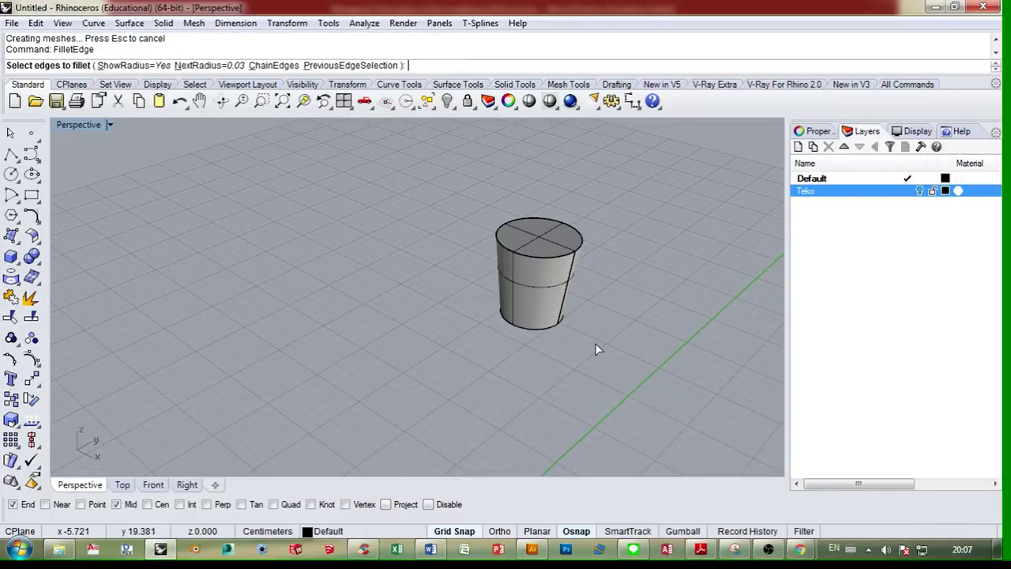
pyautogui.write('0.1')
pyautogui.press('Return')
pyautogui.click(553, 254)
pyautogui.press('Return')
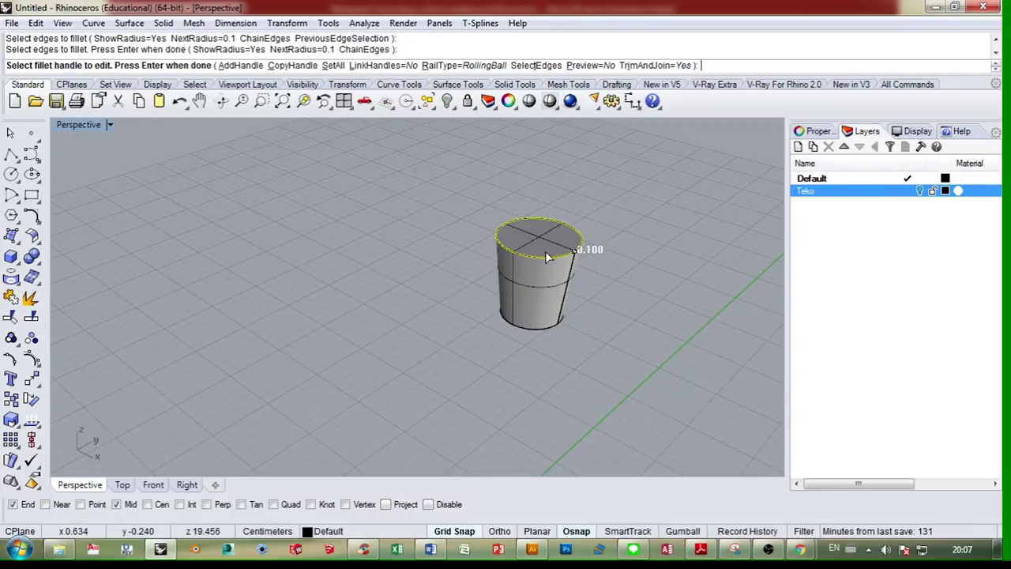
pyautogui.press('Return')
pyautogui.scroll(3, 549, 254)
pyautogui.hotkey('ctrl', 'z')
# - Try a ChamferEdge with distance 1 on the stopper's top edge and undo it
pyautogui.write('Cham')
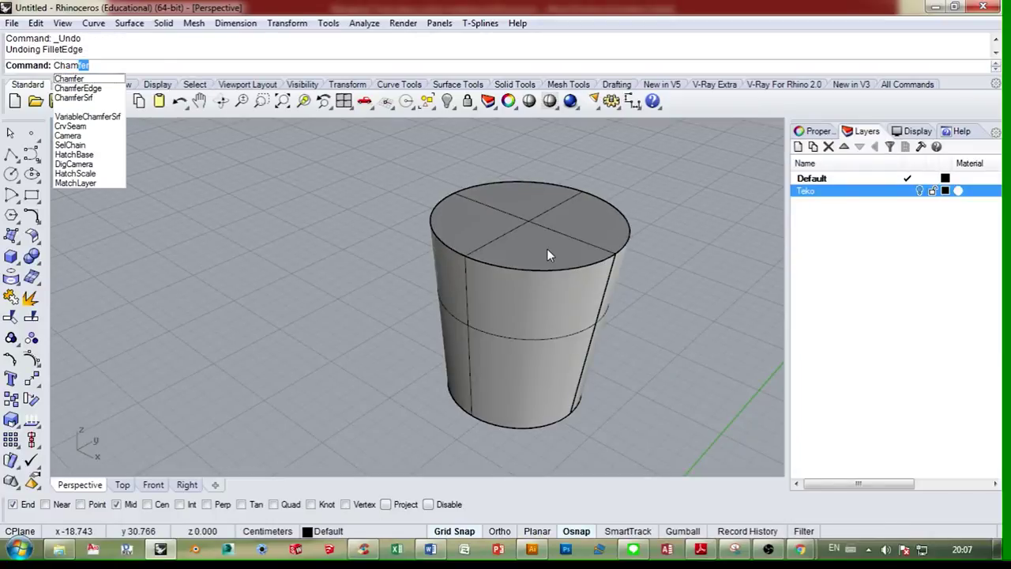
pyautogui.press('Return')
pyautogui.click(553, 266)
pyautogui.press('Return')
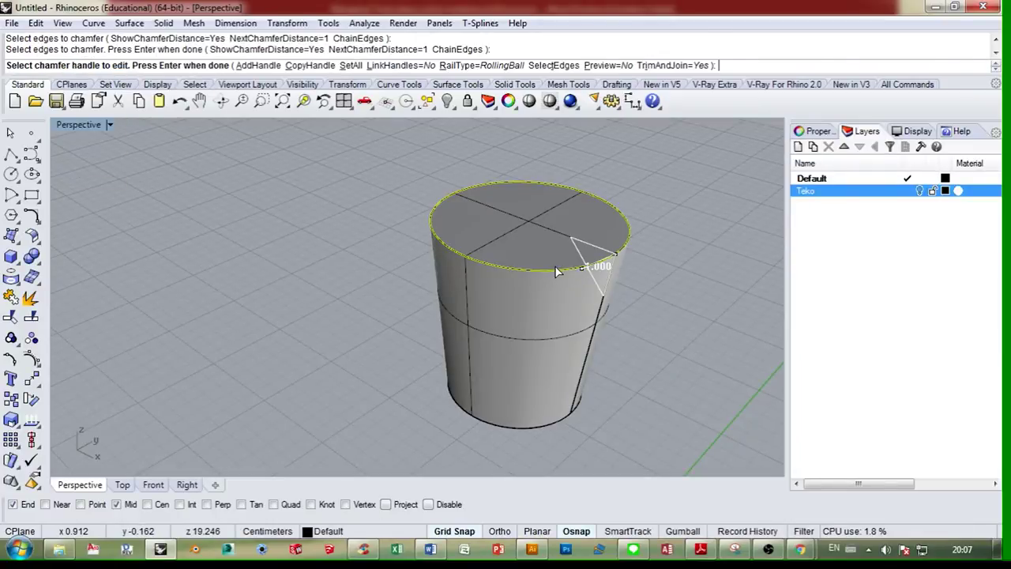
pyautogui.press('Return')
pyautogui.hotkey('ctrl', 'z')
# - Chamfer the stopper's top edge with a distance of 0.2
pyautogui.press('Return')
pyautogui.write('0.2')
pyautogui.press('Return')
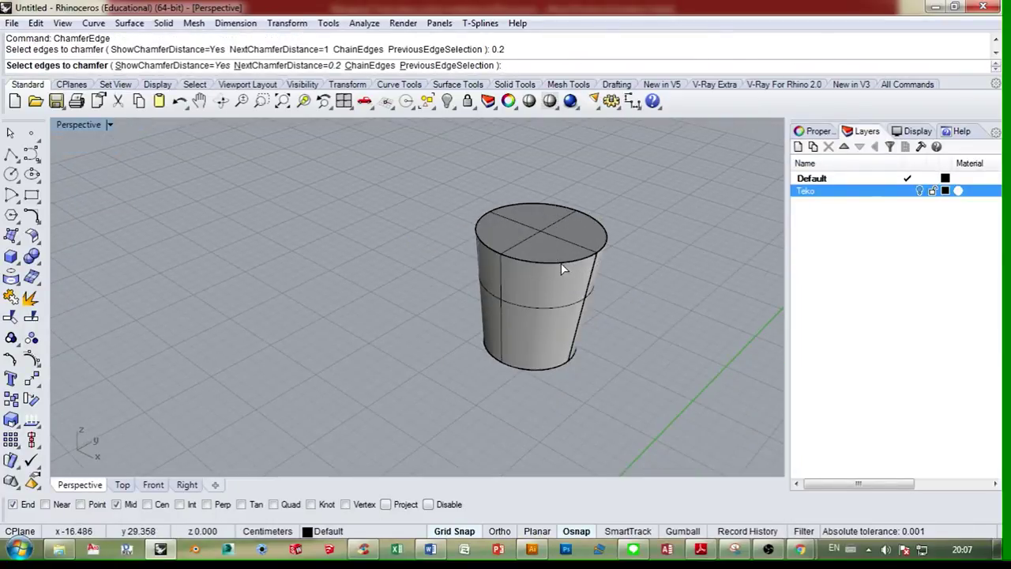
pyautogui.click(564, 264)
pyautogui.press('Return')
pyautogui.press('Return')
pyautogui.moveTo(564, 263); pyautogui.dragTo(548, 220, button='right')
pyautogui.scroll(4, 544, 246)
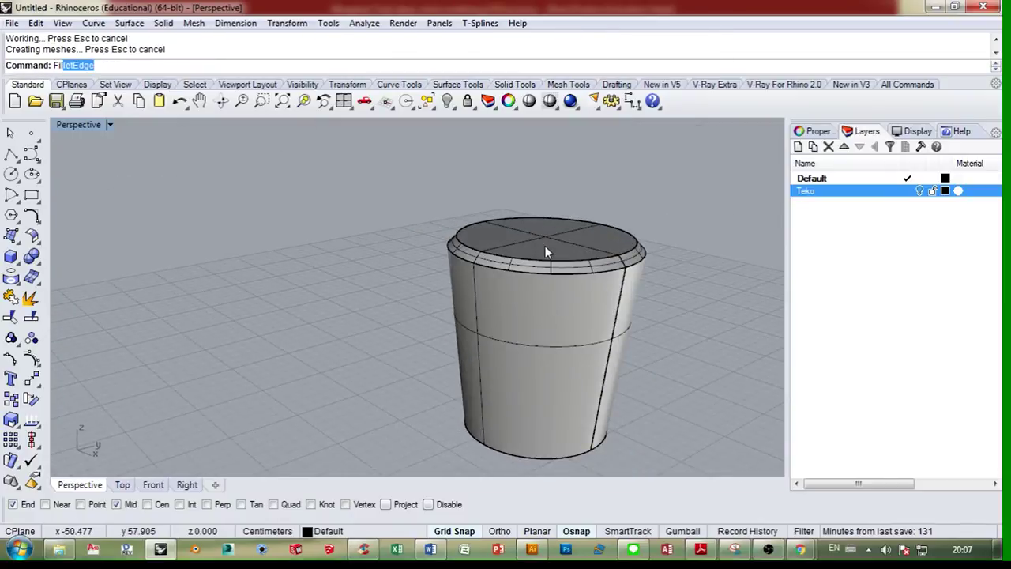
# - Try a 0.02 radius fillet on the chamfer's edge and undo it
pyautogui.write('Fi')
pyautogui.press('Return')
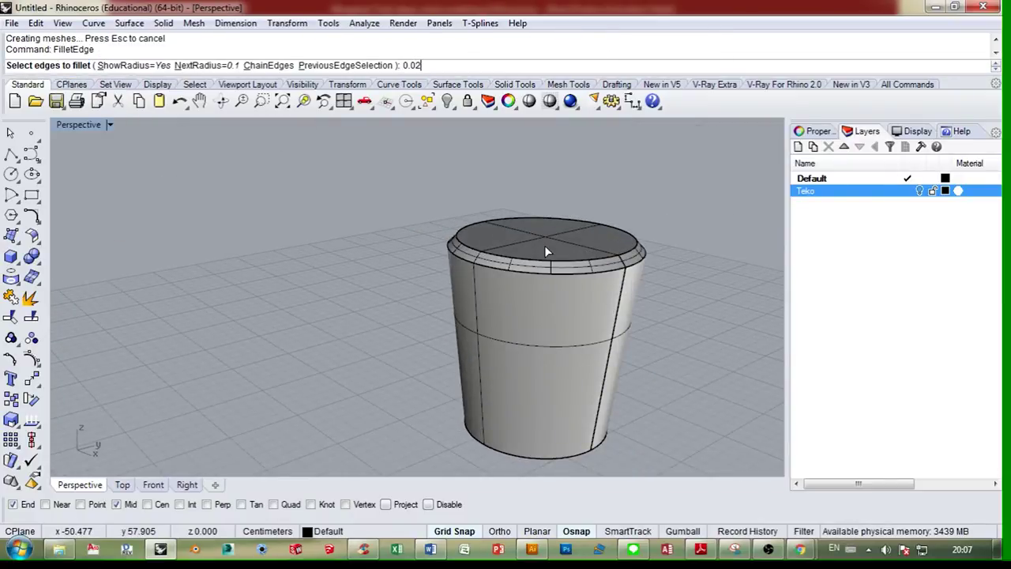
pyautogui.press('Return')
pyautogui.click(551, 276)
pyautogui.press('Return')
pyautogui.press('Return')
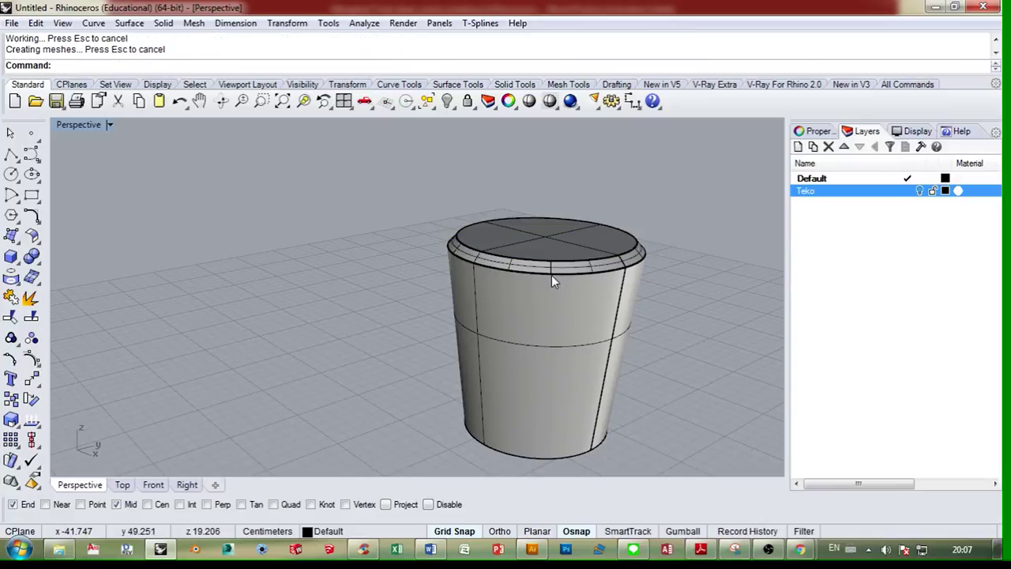
pyautogui.scroll(3, 517, 263)
pyautogui.hotkey('ctrl', 'z')
# - Fillet both the upper and lower edges of the stopper's chamfer with a radius of 0.05
pyautogui.press('Return')
pyautogui.write('0.05')
pyautogui.press('Return')
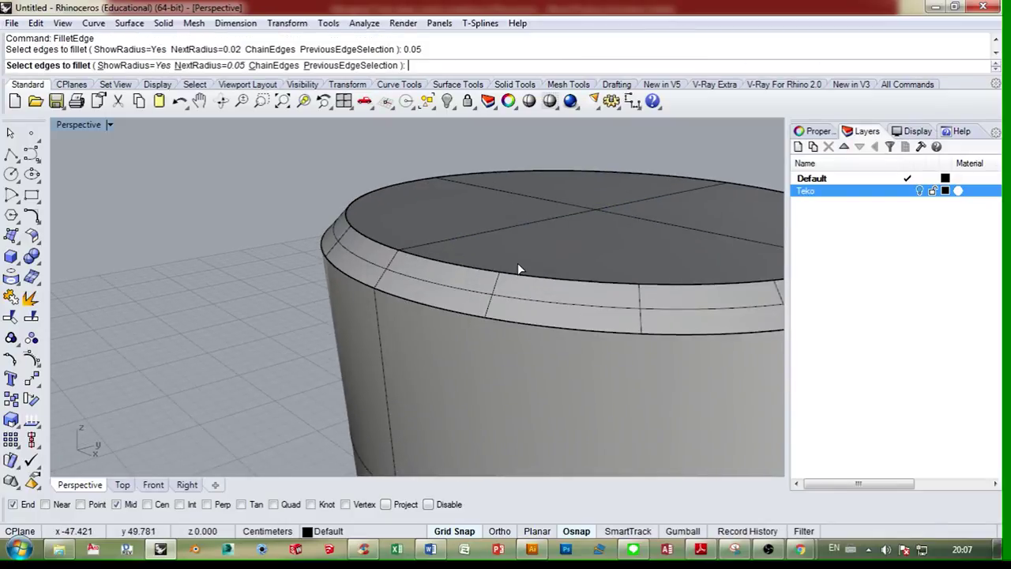
pyautogui.click(518, 269)
pyautogui.click(520, 313)
pyautogui.press('Return')
pyautogui.press('Return')
pyautogui.scroll(-3, 520, 313)
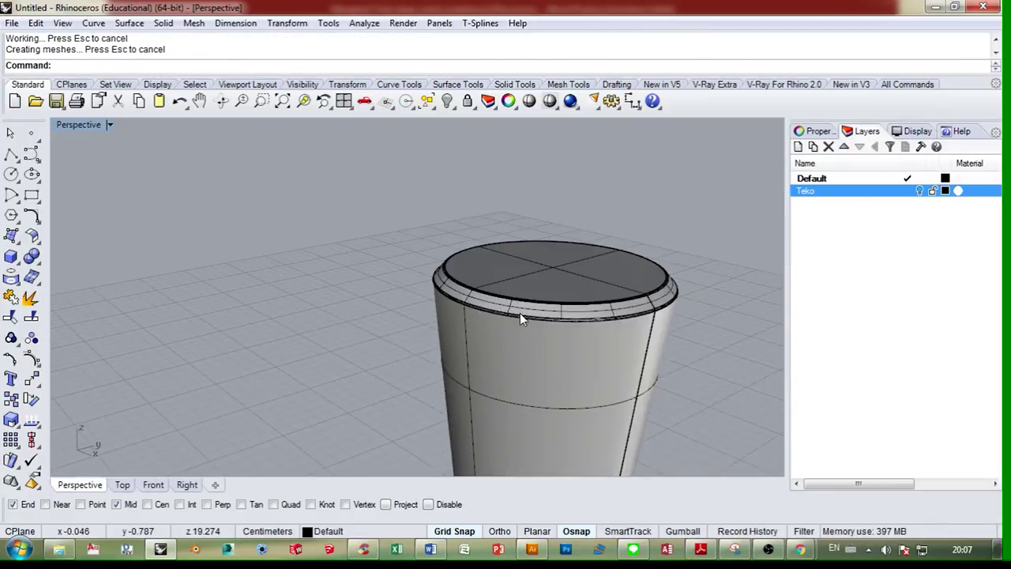
# - Show the hidden objects, delete the leftover cut-out body wall, and turn on the Teko layer
pyautogui.rightClick(448, 101)
pyautogui.scroll(-6, 560, 316)
pyautogui.moveTo(562, 375); pyautogui.dragTo(572, 316, button='right')
pyautogui.click(601, 290)
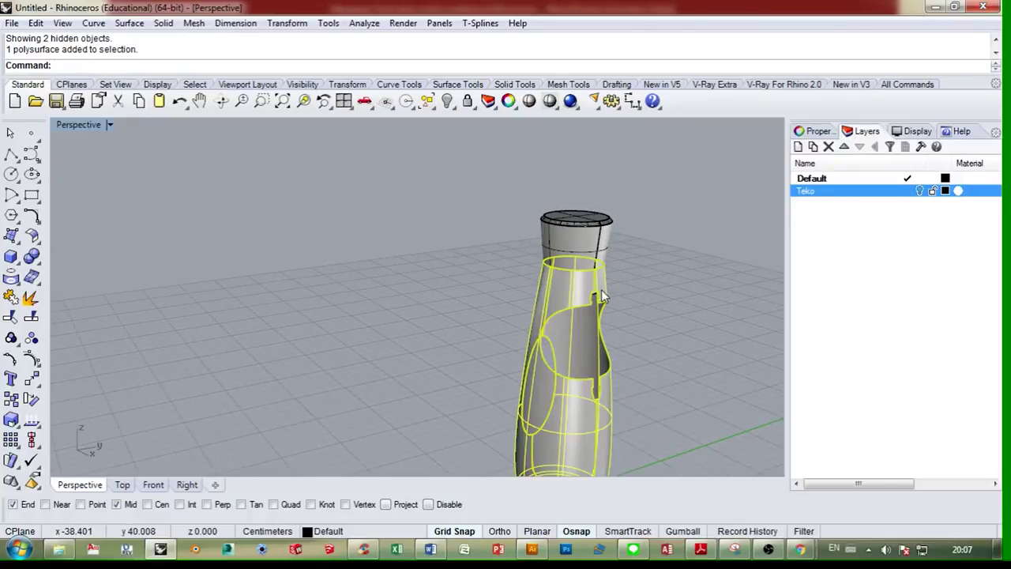
pyautogui.press('Delete')
pyautogui.click(920, 190)
pyautogui.moveTo(658, 291); pyautogui.dragTo(648, 265, button='right')
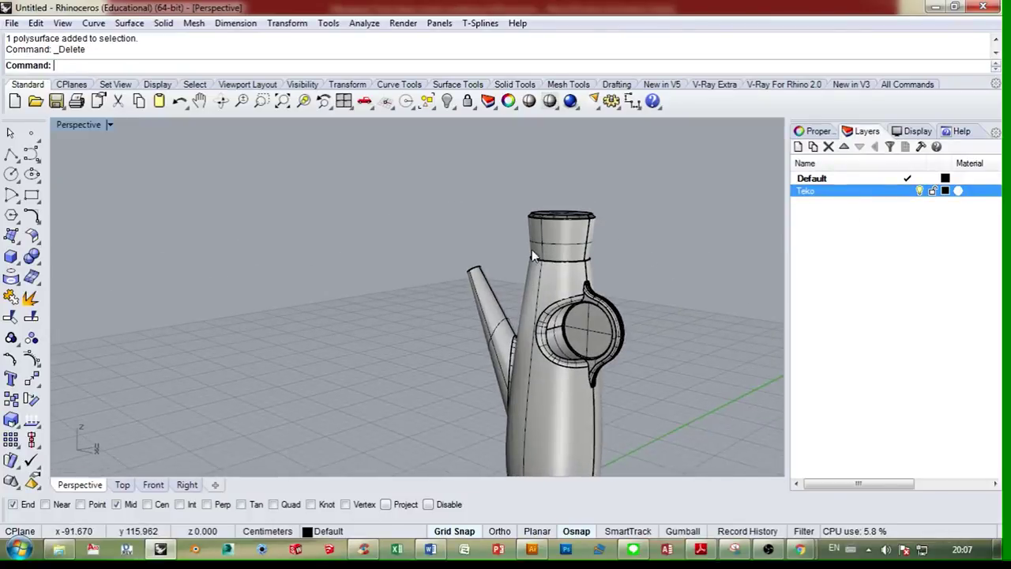
# - Fillet the stopper's bottom edge with a radius of 0.2 and check its fit by briefly showing the Teko layer
pyautogui.scroll(5, 537, 251)
pyautogui.scroll(3, 550, 327)
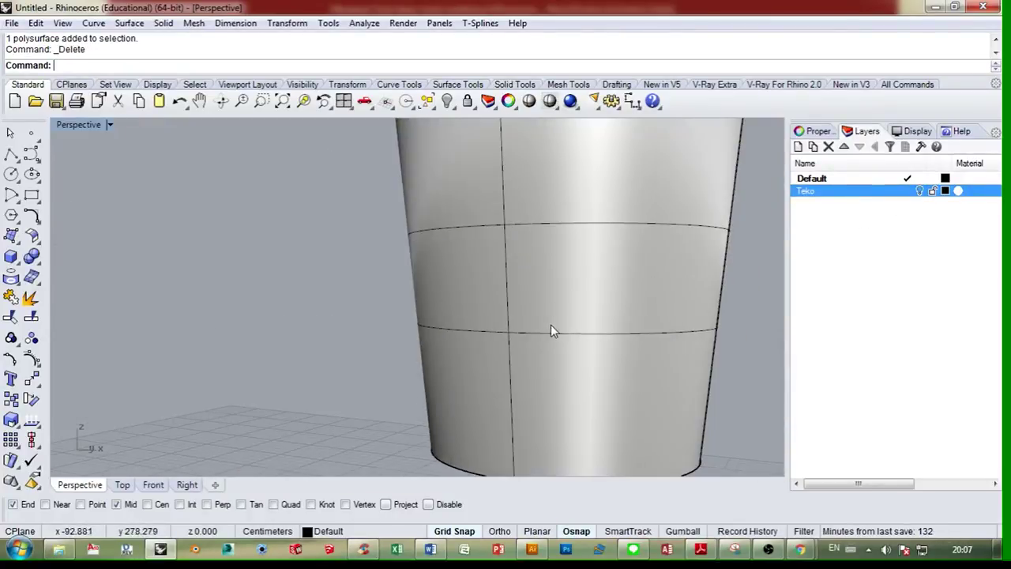
pyautogui.scroll(-3, 550, 330)
pyautogui.press('Return')
pyautogui.write('0.2')
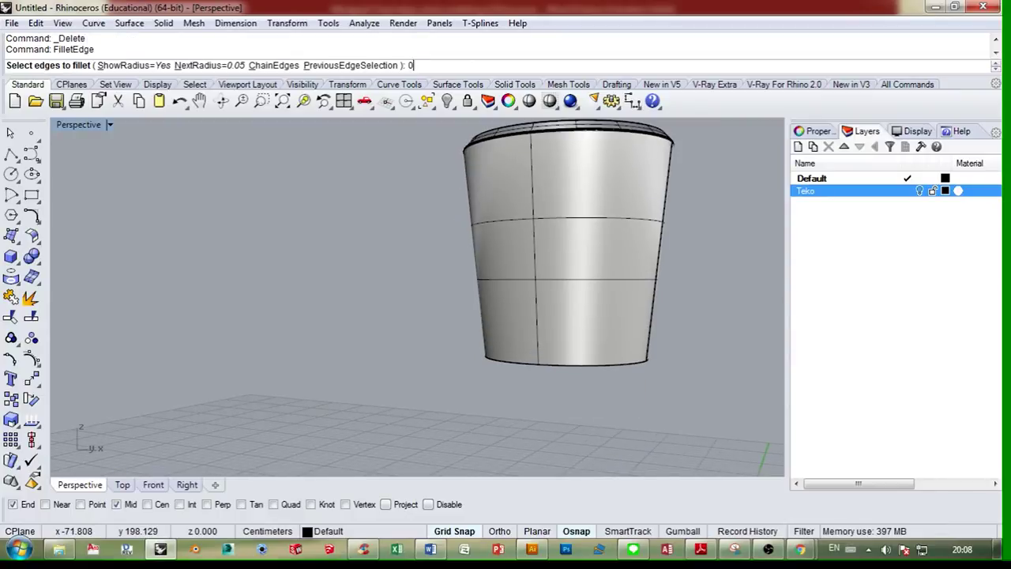
pyautogui.press('Return')
pyautogui.click(553, 364)
pyautogui.press('Return')
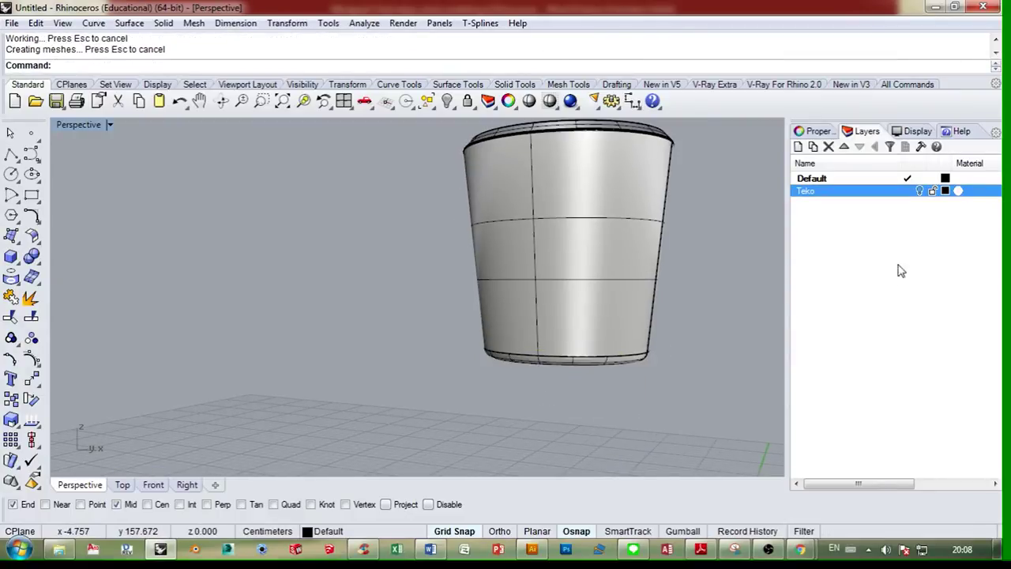
pyautogui.click(919, 190)
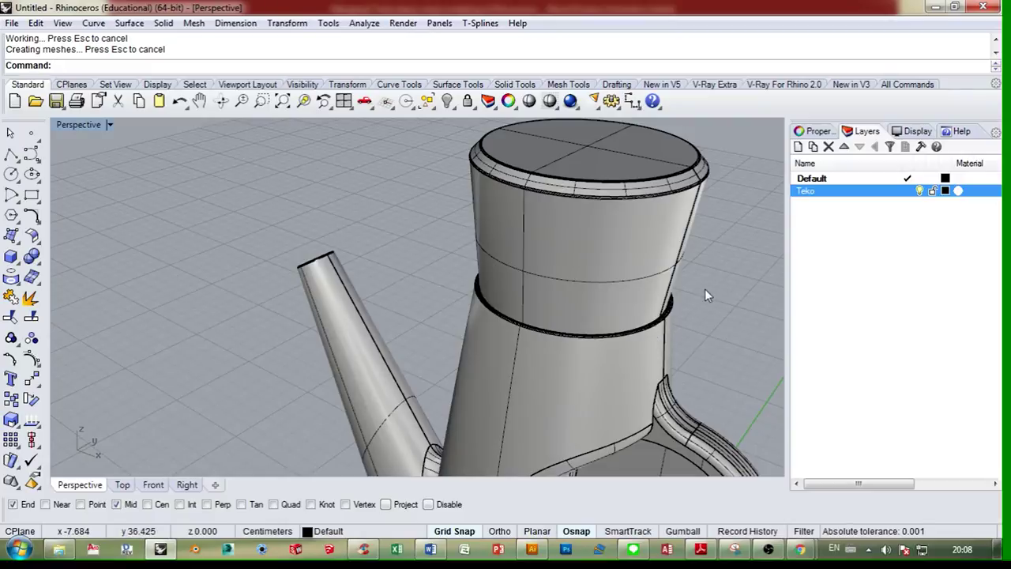
pyautogui.click(919, 191)
# - Select the finished stopper and copy it to the clipboard
pyautogui.click(568, 238)
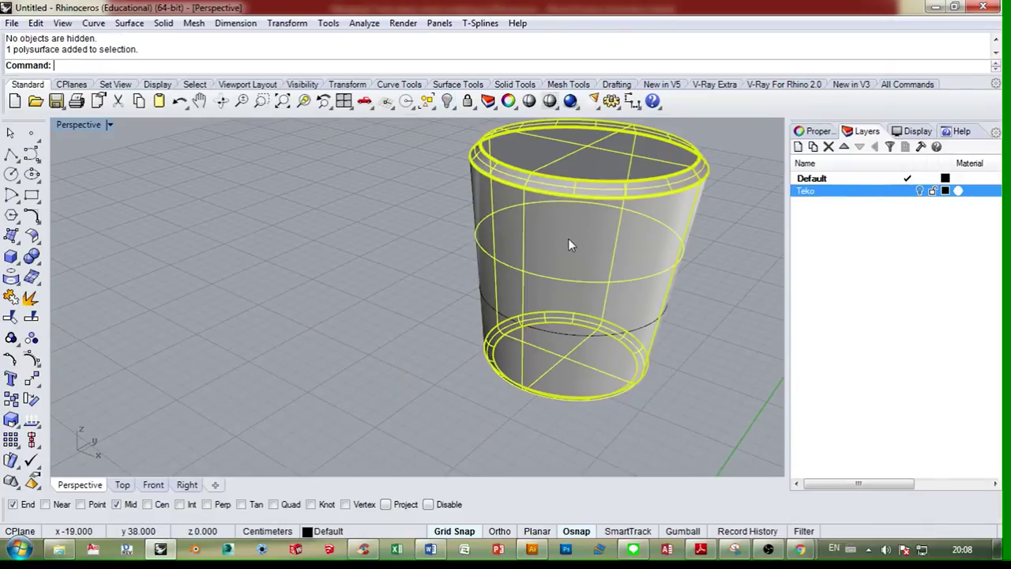
pyautogui.hotkey('ctrl', 'c')
pyautogui.click(732, 319)
pyautogui.hotkey('ctrl', 'z')
pyautogui.hotkey('ctrl', 'z')
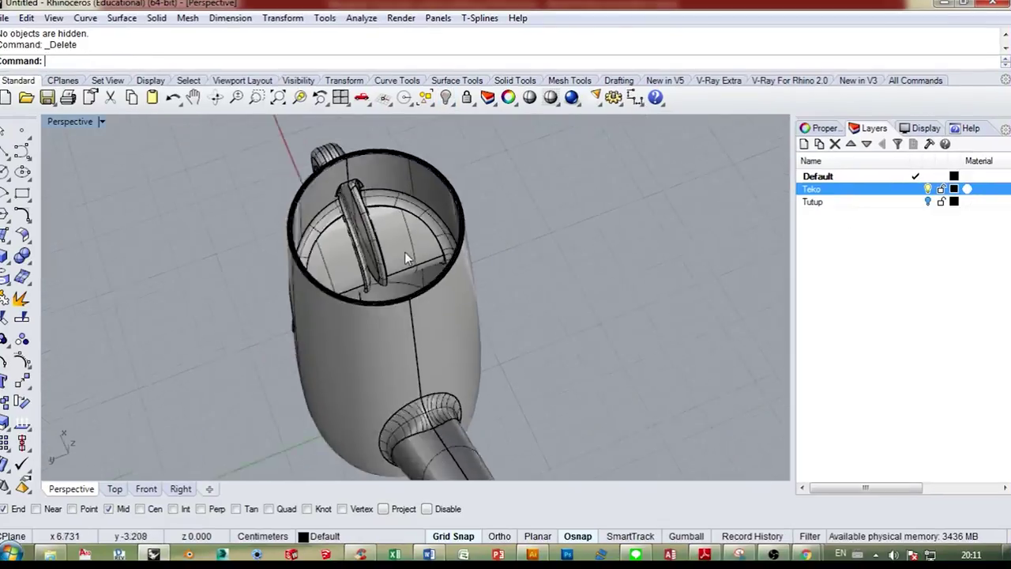
# - Select the vessel, copy it to the clipboard and paste a duplicate in place
pyautogui.scroll(3, 404, 250)
pyautogui.moveTo(341, 271); pyautogui.dragTo(494, 250, button='right')
pyautogui.scroll(-7, 458, 235)
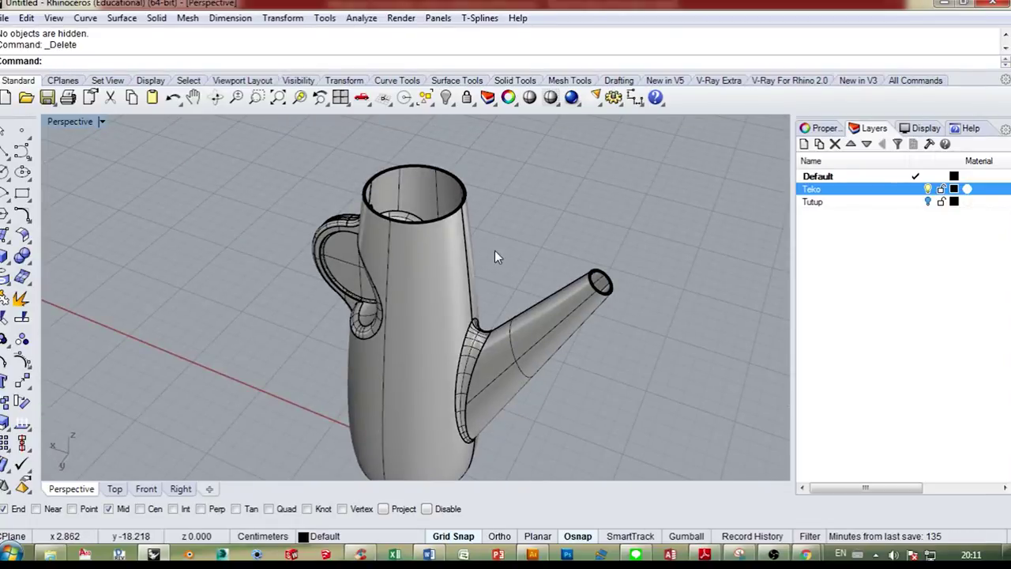
pyautogui.click(405, 268)
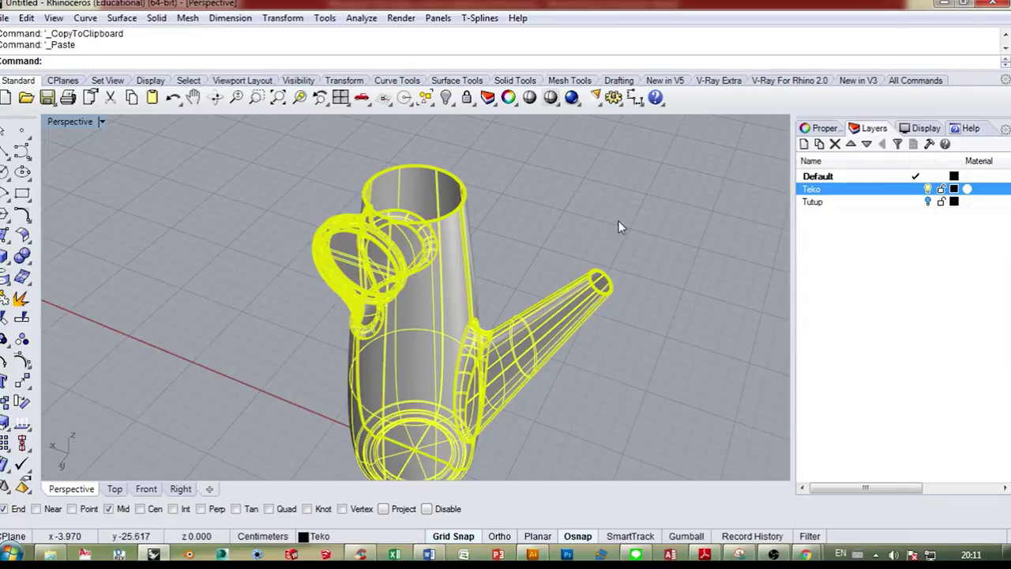
# - Create a layer named Air, move the pasted vessel copy onto it, and turn off the Teko layer
pyautogui.click(812, 201)
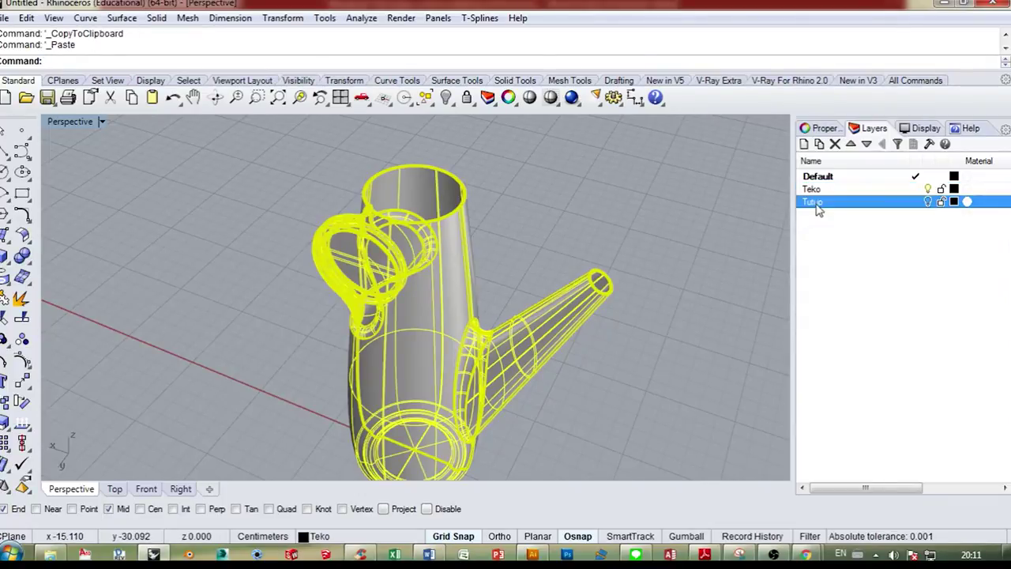
pyautogui.click(804, 143)
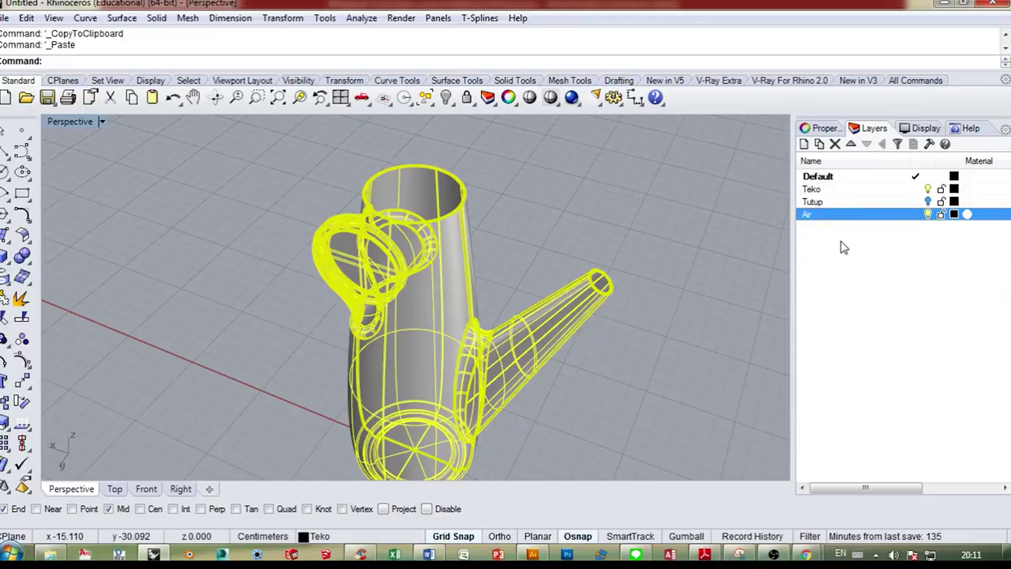
pyautogui.rightClick(814, 220)
pyautogui.click(869, 477)
pyautogui.click(811, 188)
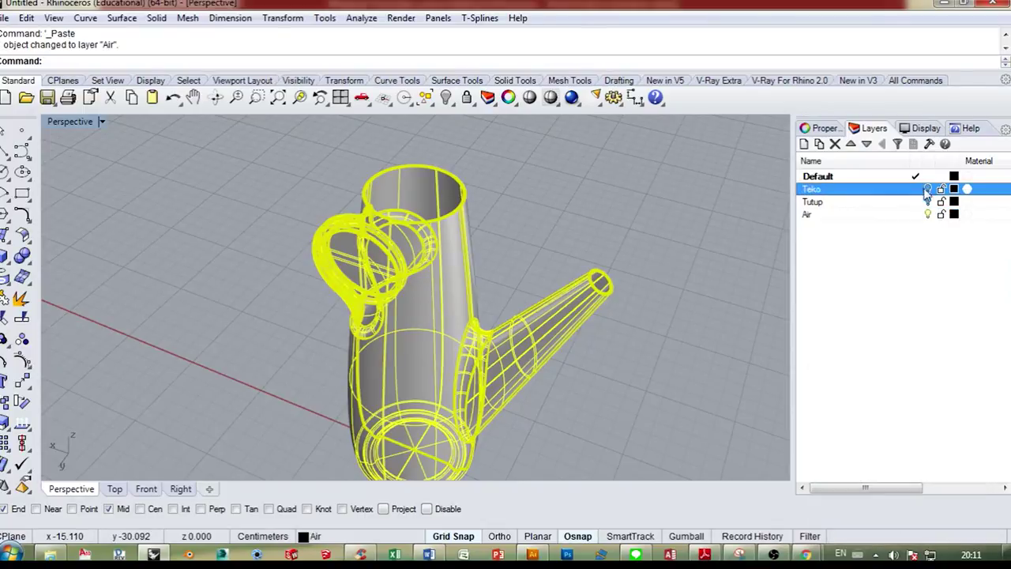
# - Try deleting the vessel, then undo the deletion
pyautogui.click(581, 289)
pyautogui.press('Delete')
pyautogui.hotkey('ctrl', 'z')
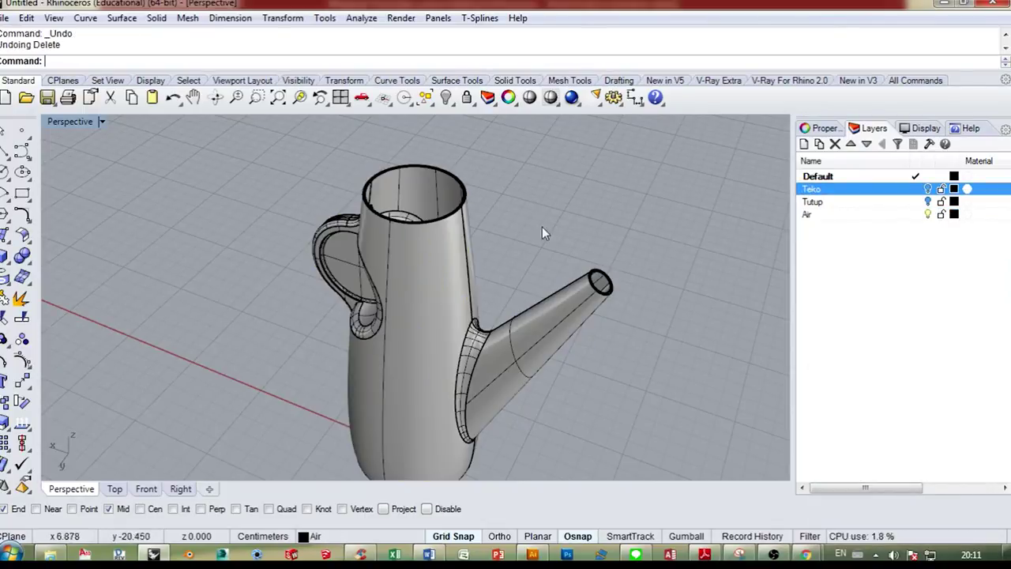
pyautogui.click(21, 298)
pyautogui.scroll(3, 461, 199)
pyautogui.scroll(3, 461, 199)
pyautogui.click(508, 189)
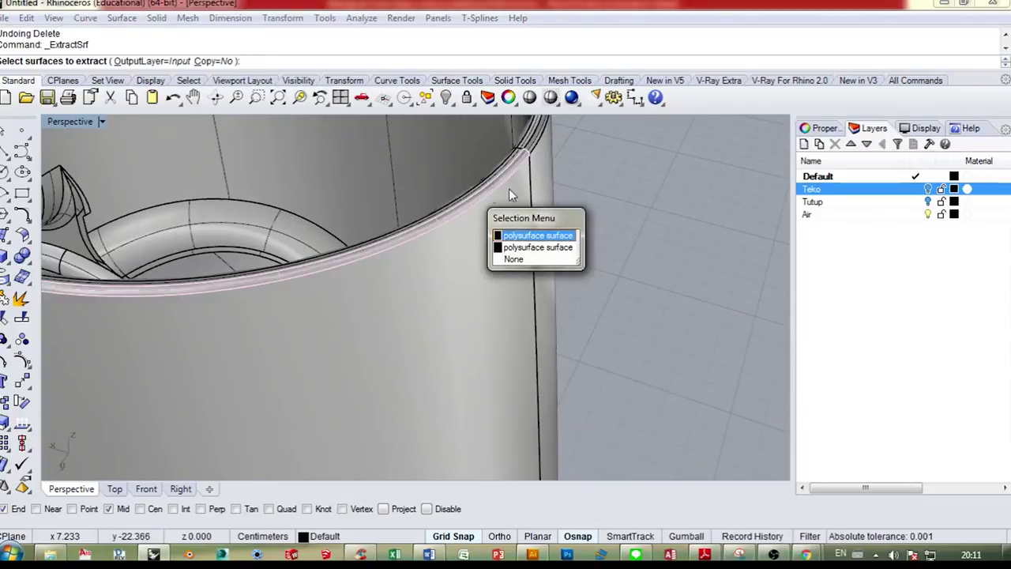
pyautogui.scroll(2, 592, 154)
pyautogui.press('Escape')
pyautogui.scroll(5, 474, 256)
pyautogui.click(595, 269)
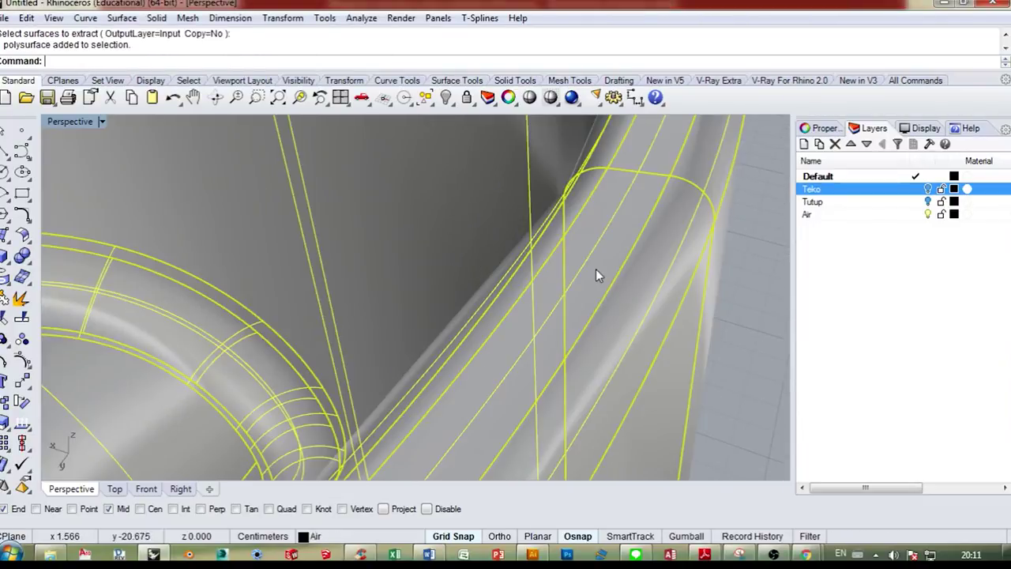
# - Start extracting surfaces from the vessel copy and pick the neck's rim surfaces and the outer body wall
pyautogui.rightClick(602, 265)
pyautogui.click(686, 225)
pyautogui.click(624, 216)
pyautogui.click(563, 206)
pyautogui.scroll(-10, 699, 177)
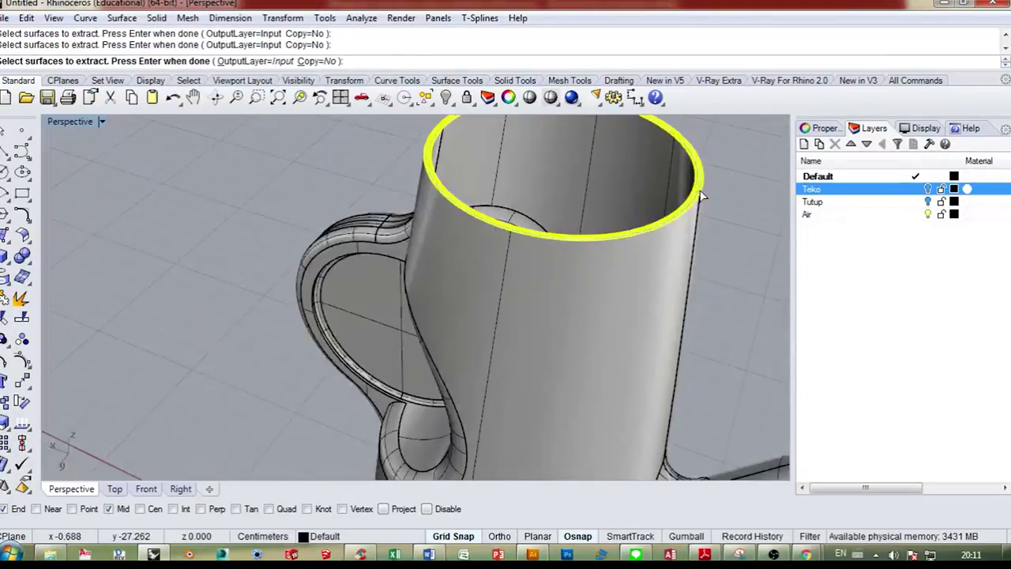
pyautogui.moveTo(702, 194); pyautogui.dragTo(571, 260, button='right')
pyautogui.click(571, 260)
pyautogui.moveTo(641, 219); pyautogui.dragTo(397, 203, button='right')
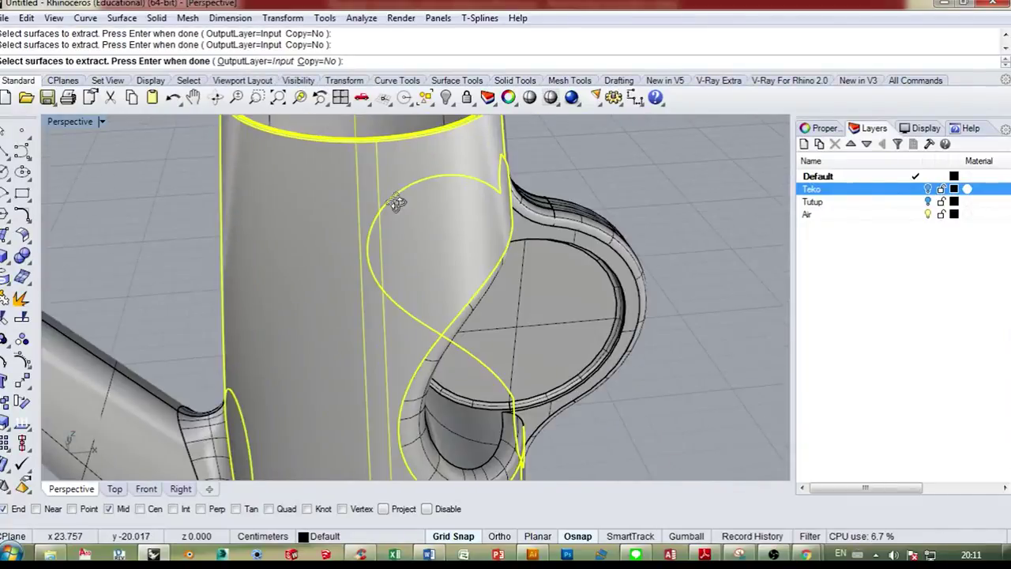
# - Add the outer faces and fillets around the upper handle, its disc rim and the side recess to the extraction
pyautogui.scroll(5, 490, 217)
pyautogui.click(550, 217)
pyautogui.click(546, 242)
pyautogui.click(633, 214)
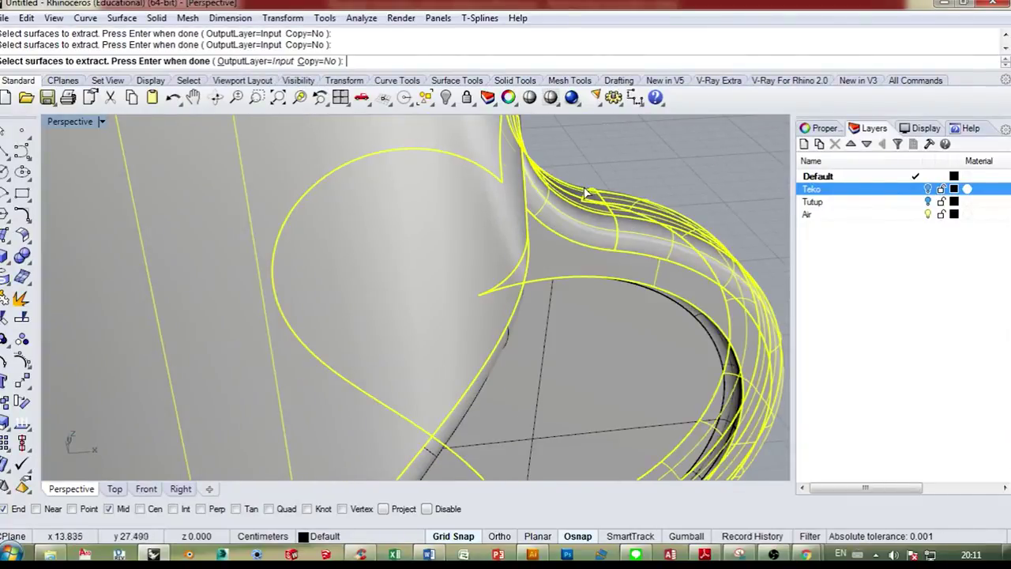
pyautogui.click(584, 189)
pyautogui.moveTo(624, 196); pyautogui.dragTo(490, 217, button='right')
pyautogui.click(389, 232)
pyautogui.moveTo(390, 232); pyautogui.dragTo(415, 206, button='right')
pyautogui.click(415, 200)
pyautogui.click(334, 216)
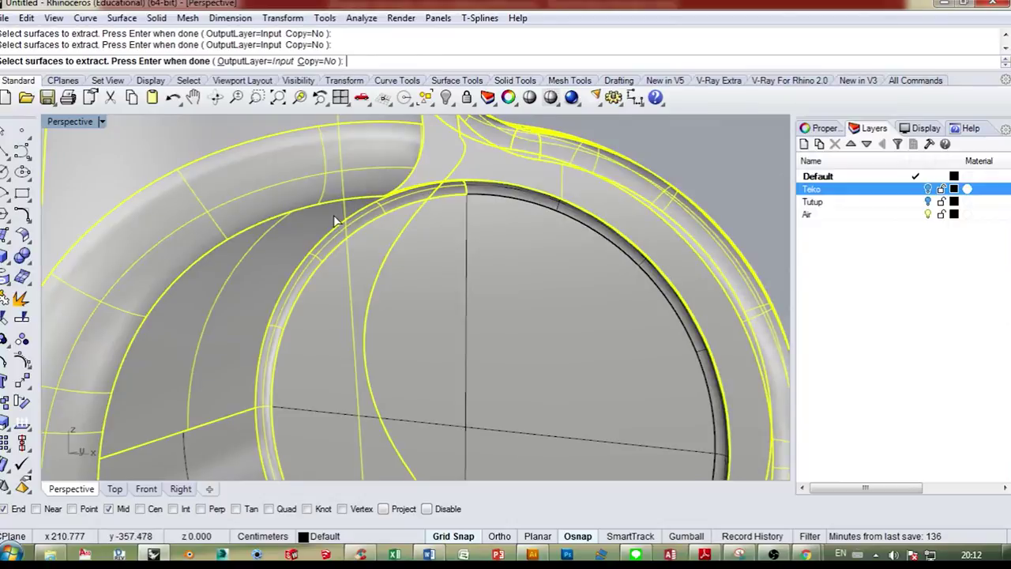
pyautogui.click(485, 190)
pyautogui.click(492, 228)
# - Add the faces and fillets where the handle's lower end meets the body, on both sides, to the extraction
pyautogui.scroll(-9, 525, 256)
pyautogui.keyDown('shift'); pyautogui.moveTo(487, 379); pyautogui.dragTo(491, 304, button='right'); pyautogui.keyUp('shift')
pyautogui.click(467, 308)
pyautogui.scroll(9, 565, 358)
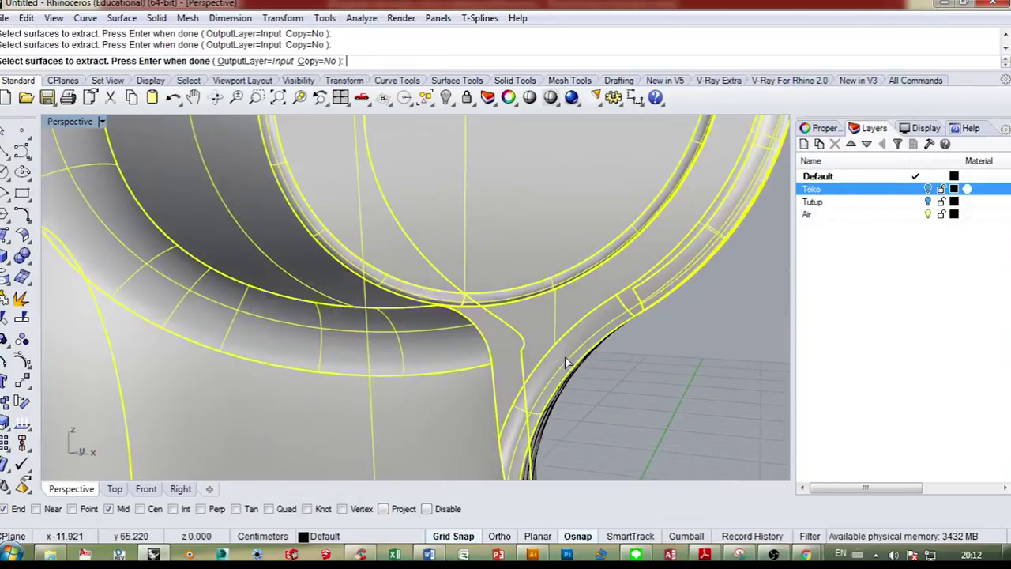
pyautogui.moveTo(564, 362); pyautogui.dragTo(493, 236, button='right')
pyautogui.click(446, 280)
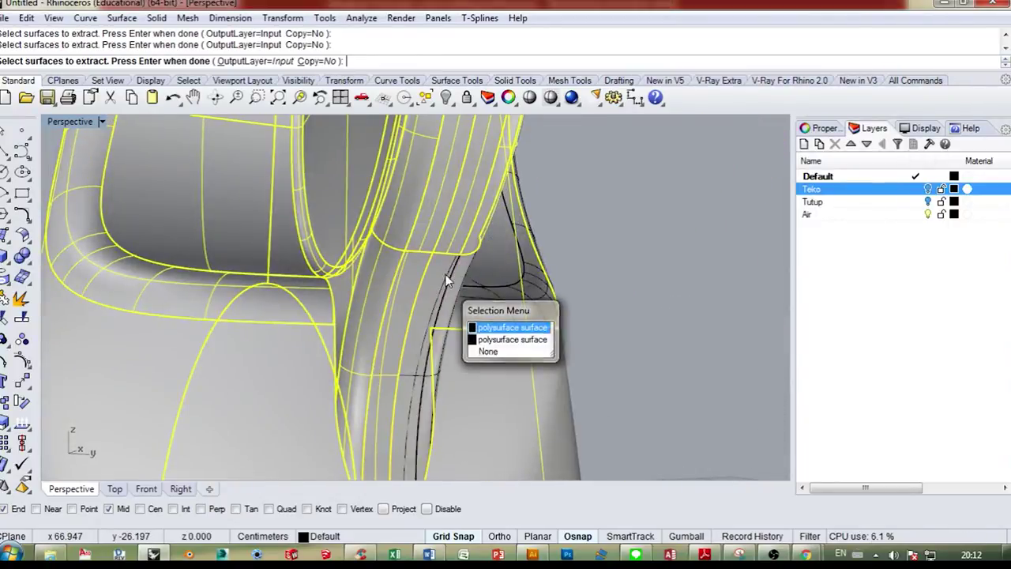
pyautogui.click(478, 325)
pyautogui.click(466, 274)
pyautogui.moveTo(467, 274); pyautogui.dragTo(368, 289, button='right')
pyautogui.click(218, 256)
pyautogui.moveTo(218, 257); pyautogui.dragTo(448, 330, button='right')
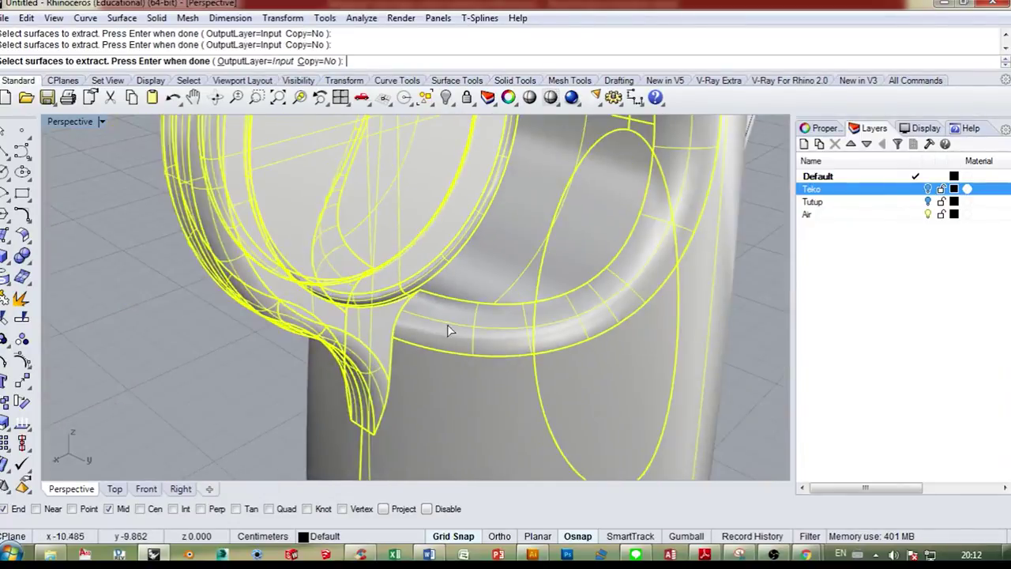
# - Add the rim surfaces at the spout's tip to the selection and complete the surface extraction
pyautogui.scroll(-5, 450, 330)
pyautogui.scroll(-6, 576, 307)
pyautogui.scroll(5, 576, 307)
pyautogui.moveTo(542, 288); pyautogui.dragTo(474, 343, button='right')
pyautogui.scroll(5, 535, 299)
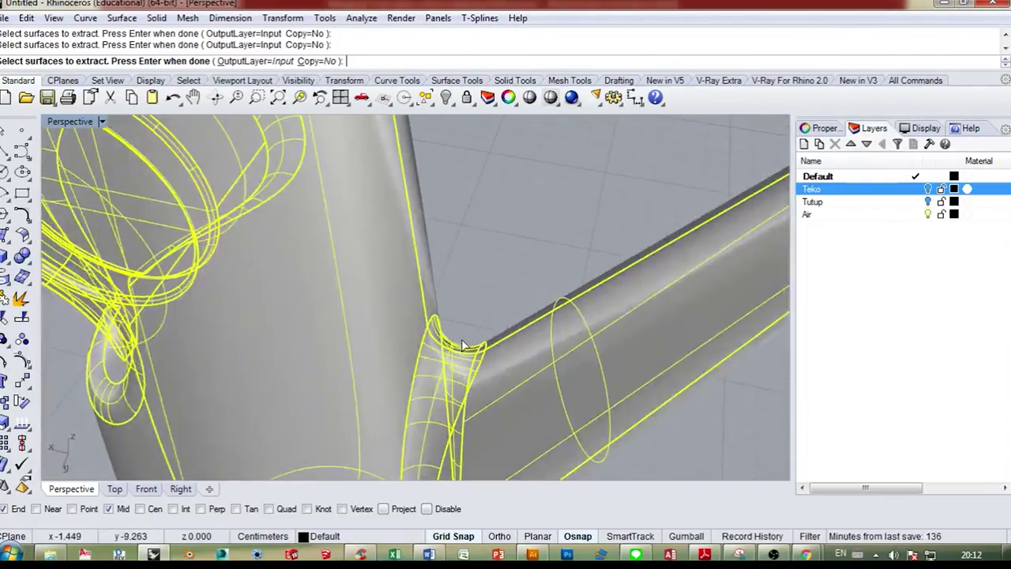
pyautogui.scroll(-8, 471, 345)
pyautogui.scroll(6, 598, 298)
pyautogui.scroll(6, 579, 290)
pyautogui.click(588, 278)
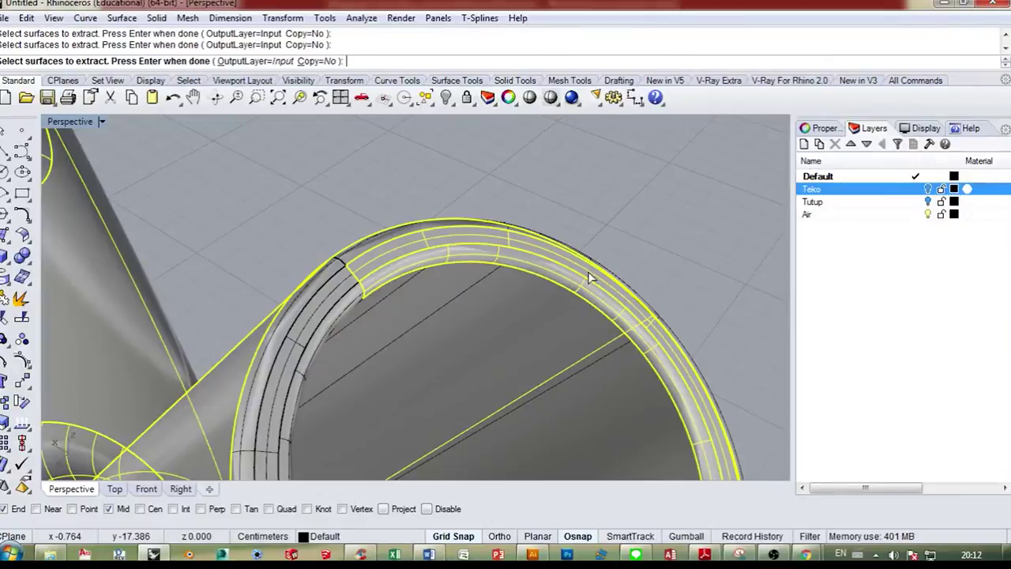
pyautogui.click(342, 305)
pyautogui.scroll(-10, 450, 314)
pyautogui.moveTo(451, 314); pyautogui.dragTo(340, 319, button='right')
pyautogui.scroll(-6, 618, 361)
pyautogui.moveTo(618, 361); pyautogui.dragTo(553, 299, button='right')
pyautogui.press('Return')
# - Try deleting the extracted outer surfaces, inspect the remaining inner shell around the handle, and undo the deletion
pyautogui.press('Delete')
pyautogui.click(556, 300)
pyautogui.click(633, 264)
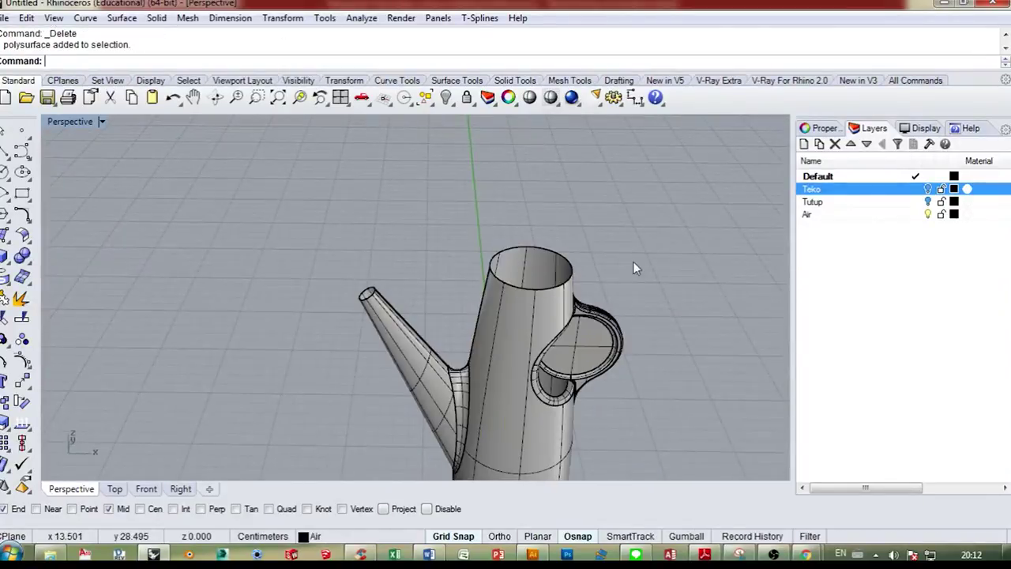
pyautogui.scroll(12, 572, 368)
pyautogui.scroll(-6, 572, 365)
pyautogui.moveTo(572, 364); pyautogui.dragTo(516, 225, button='right')
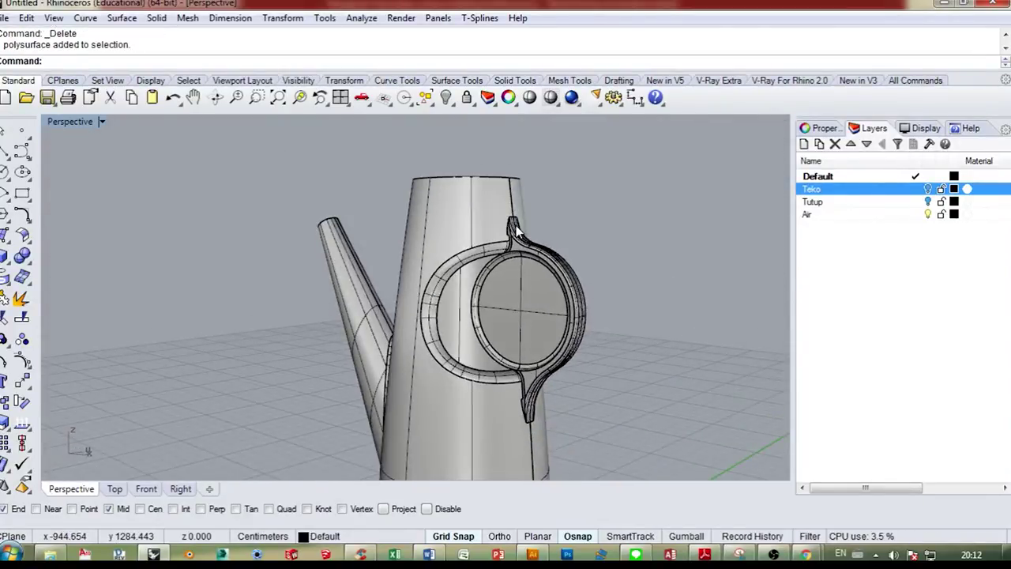
pyautogui.hotkey('ctrl', 'z')
pyautogui.click(596, 228)
# - Select the extracted wall surfaces inside the recess beside the handle disc and delete them
pyautogui.moveTo(477, 276); pyautogui.dragTo(542, 338, button='right')
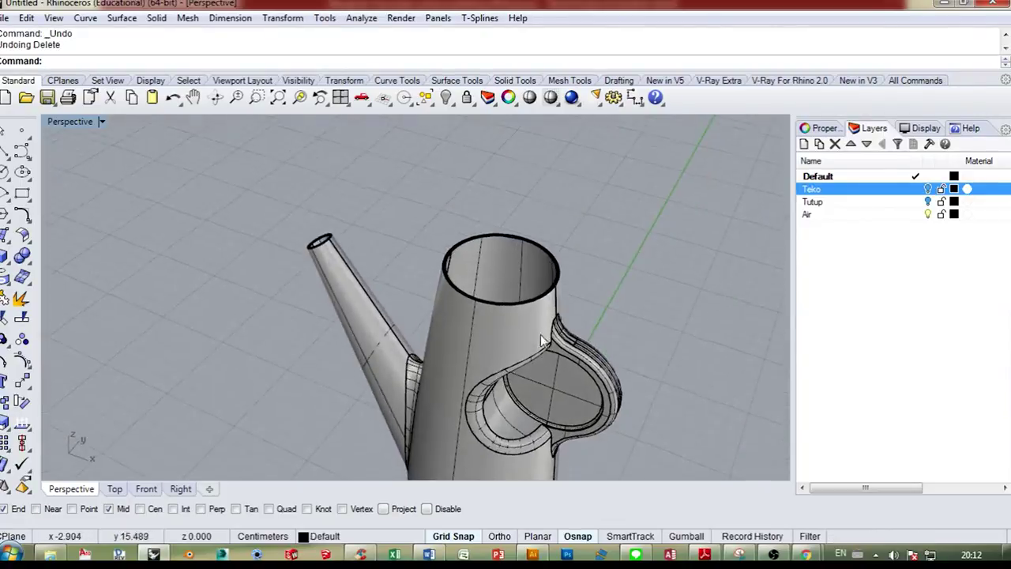
pyautogui.click(542, 338)
pyautogui.click(633, 263)
pyautogui.scroll(12, 455, 424)
pyautogui.click(454, 424)
pyautogui.keyDown('shift'); pyautogui.click(425, 358); pyautogui.keyUp('shift')
pyautogui.moveTo(425, 358); pyautogui.dragTo(573, 286, button='right')
pyautogui.keyDown('shift'); pyautogui.click(376, 212); pyautogui.keyUp('shift')
pyautogui.keyDown('ctrl'); pyautogui.click(282, 231); pyautogui.keyUp('ctrl')
pyautogui.scroll(-6, 413, 277)
pyautogui.moveTo(456, 293); pyautogui.dragTo(454, 255, button='right')
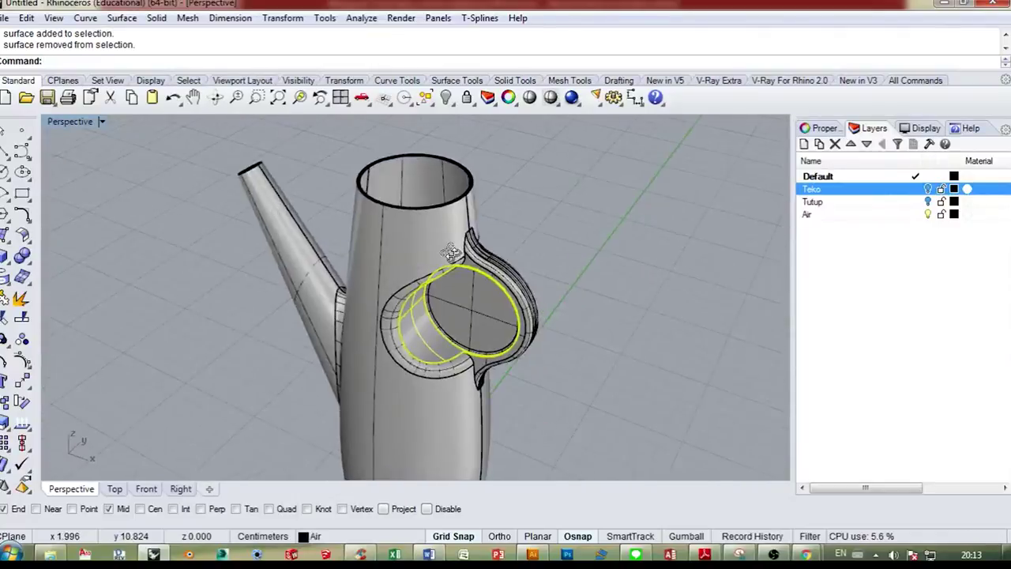
pyautogui.press('Delete')
# - Isolate the vessel's inner polysurface by hiding all the extracted outer surfaces
pyautogui.moveTo(462, 309); pyautogui.dragTo(300, 443, button='right')
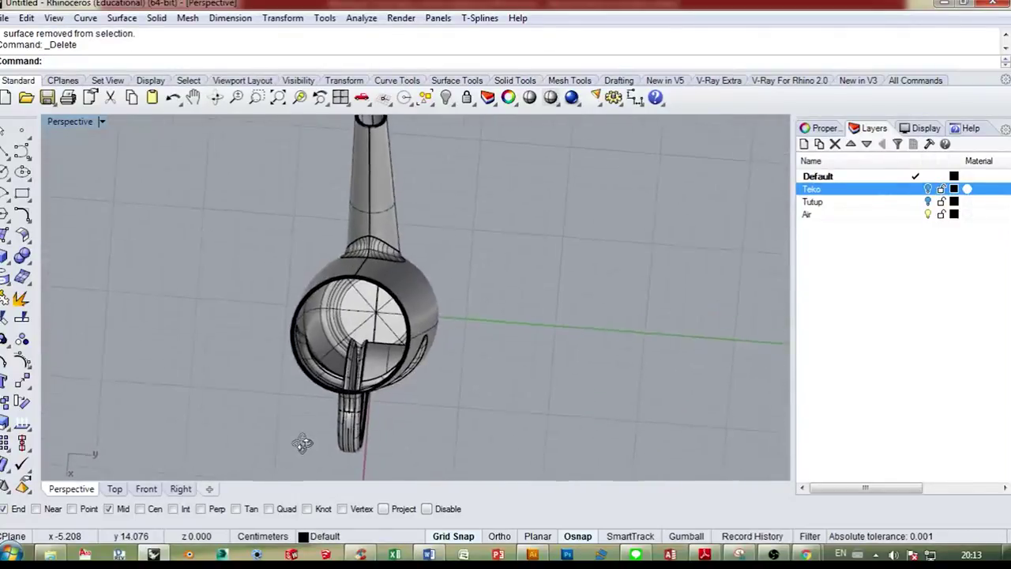
pyautogui.scroll(6, 315, 323)
pyautogui.moveTo(333, 348); pyautogui.dragTo(393, 226, button='right')
pyautogui.hotkey('ctrl', 'z')
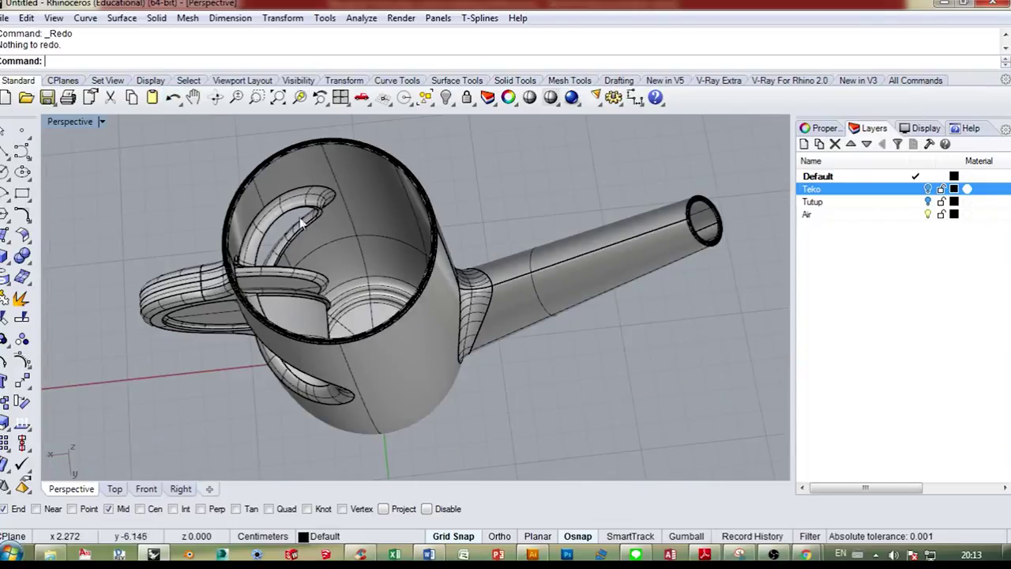
pyautogui.click(333, 137)
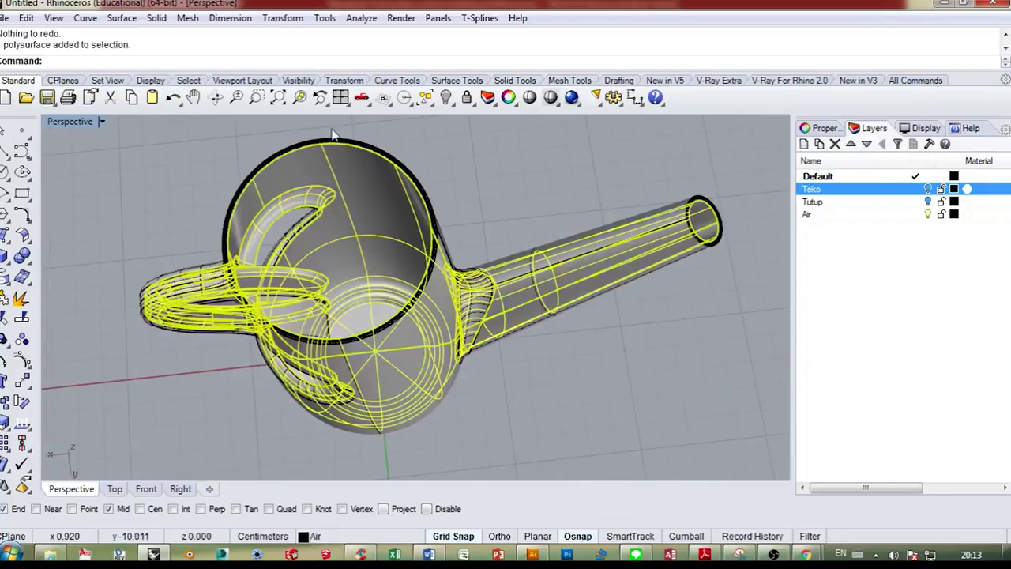
pyautogui.click(447, 98)
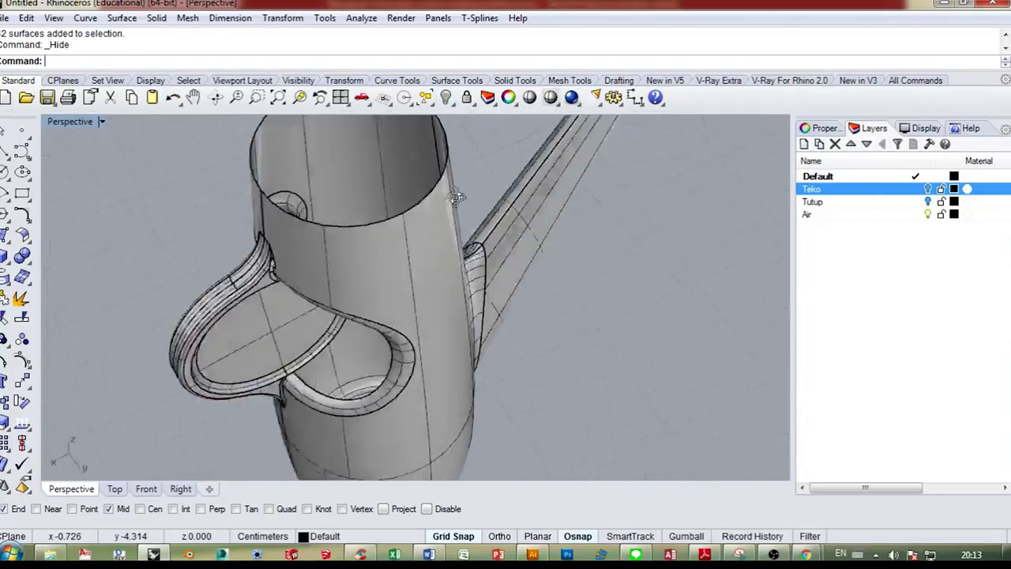
# - Build edge surfaces across the openings between the recess fillet and the handle disc's rim on both sides
pyautogui.moveTo(442, 237); pyautogui.dragTo(519, 207, button='right')
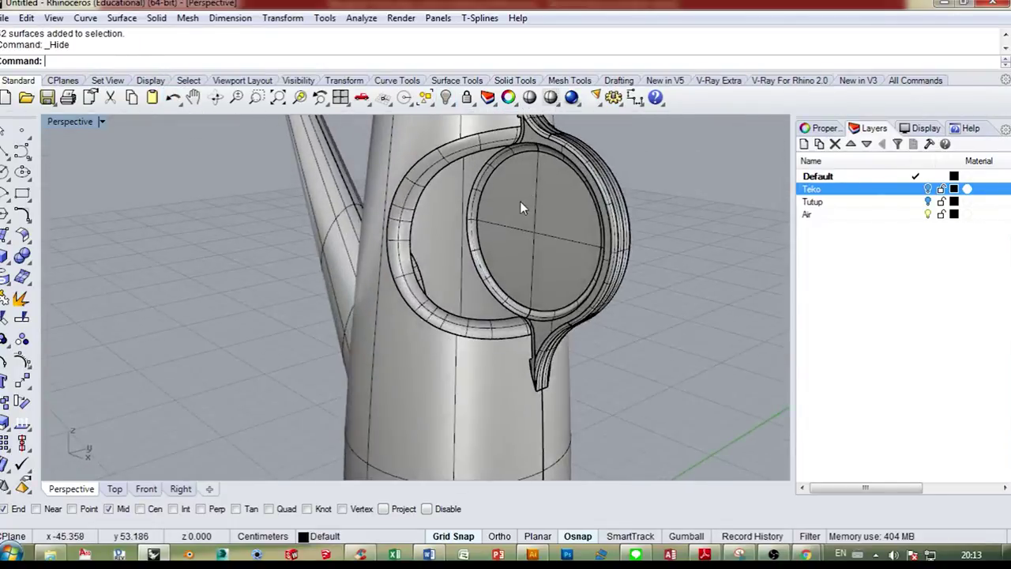
pyautogui.click(10, 240)
pyautogui.click(108, 242)
pyautogui.scroll(3, 427, 176)
pyautogui.click(452, 168)
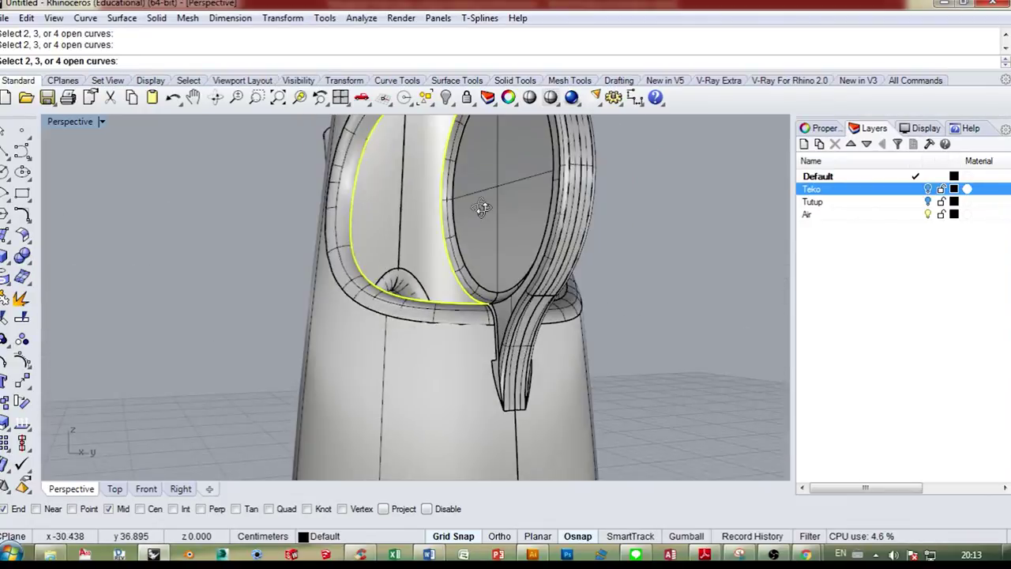
pyautogui.scroll(3, 503, 318)
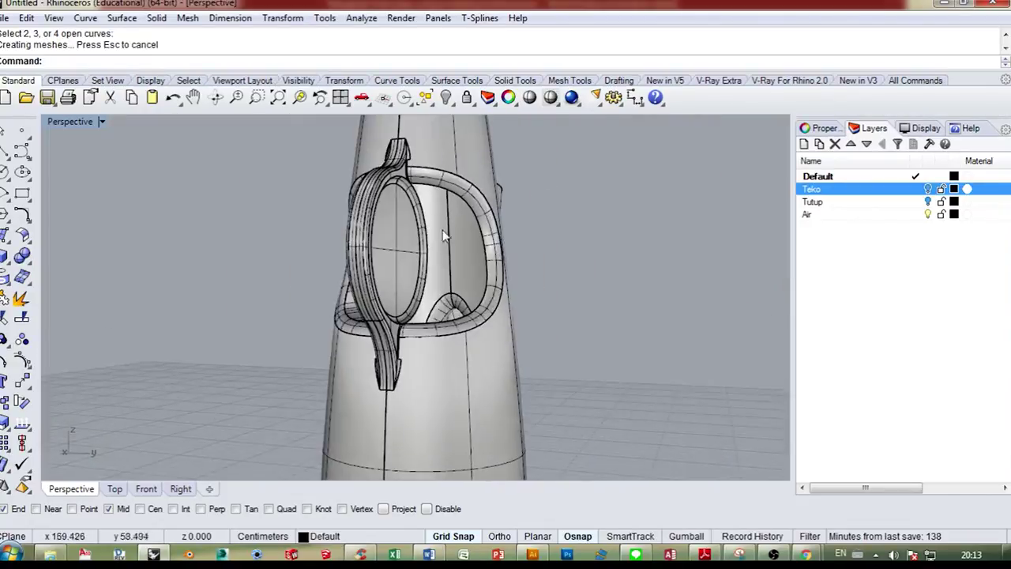
pyautogui.press('Return')
pyautogui.click(480, 229)
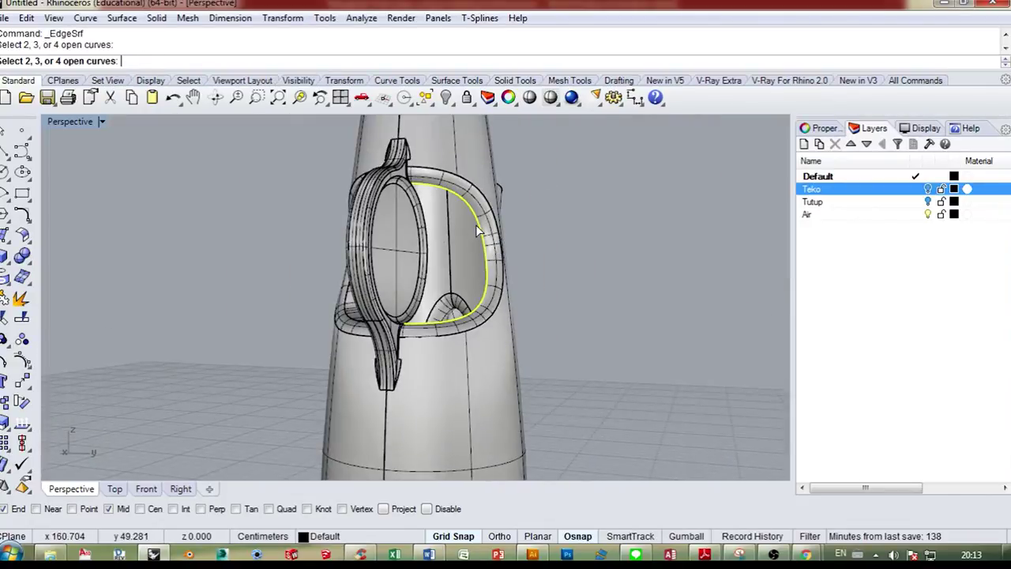
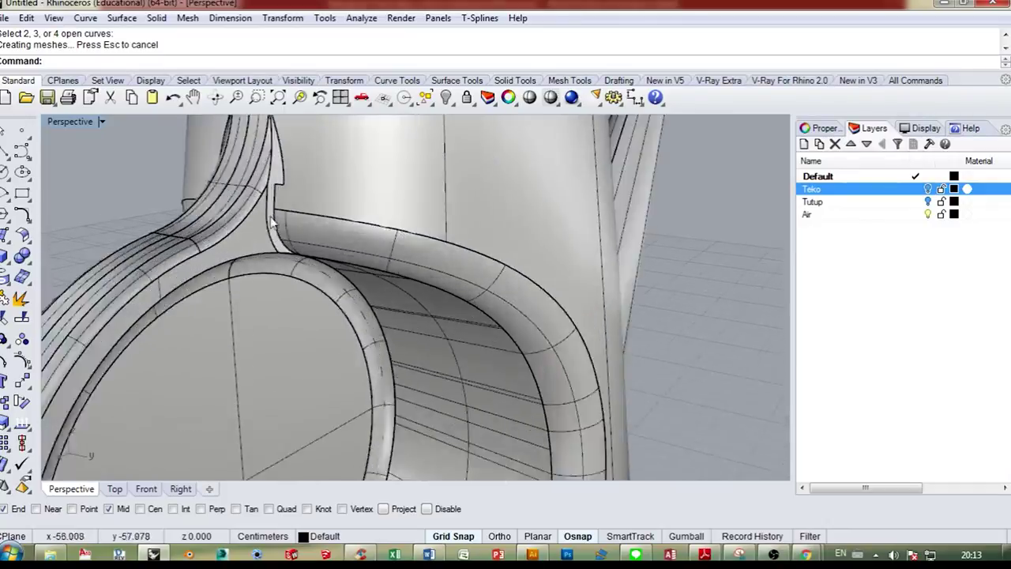
# - Inspect the new patches where they meet the disc rim and undo both edge surfaces
pyautogui.scroll(2, 283, 216)
pyautogui.moveTo(283, 217); pyautogui.dragTo(268, 460, button='right')
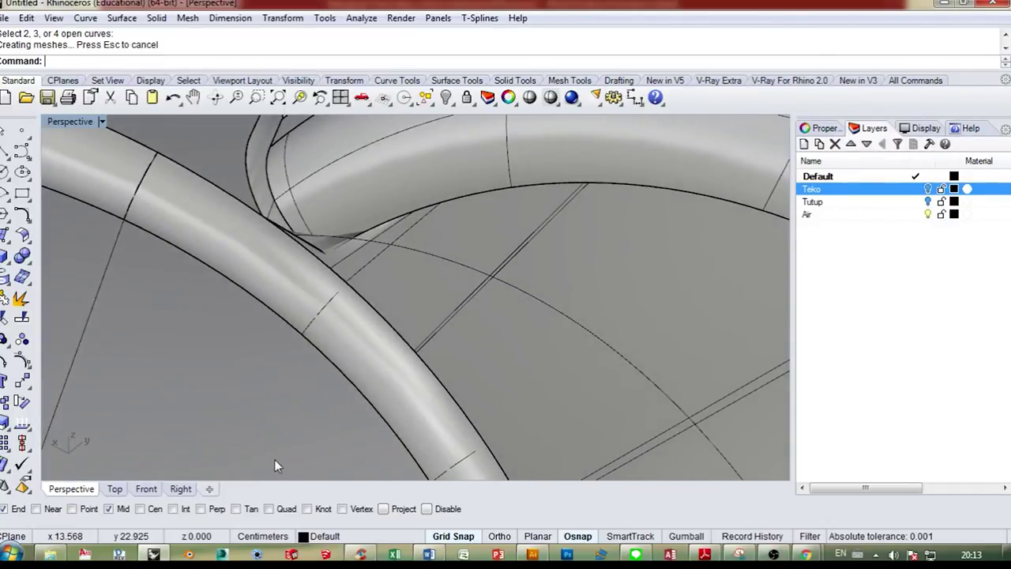
pyautogui.hotkey('ctrl', 'z')
pyautogui.moveTo(402, 282); pyautogui.dragTo(433, 251, button='right')
pyautogui.scroll(-8, 413, 233)
pyautogui.hotkey('ctrl', 'z')
# - Close the tapered gap beside the handle's upper joint with a surface from its two long edges
pyautogui.scroll(10, 432, 223)
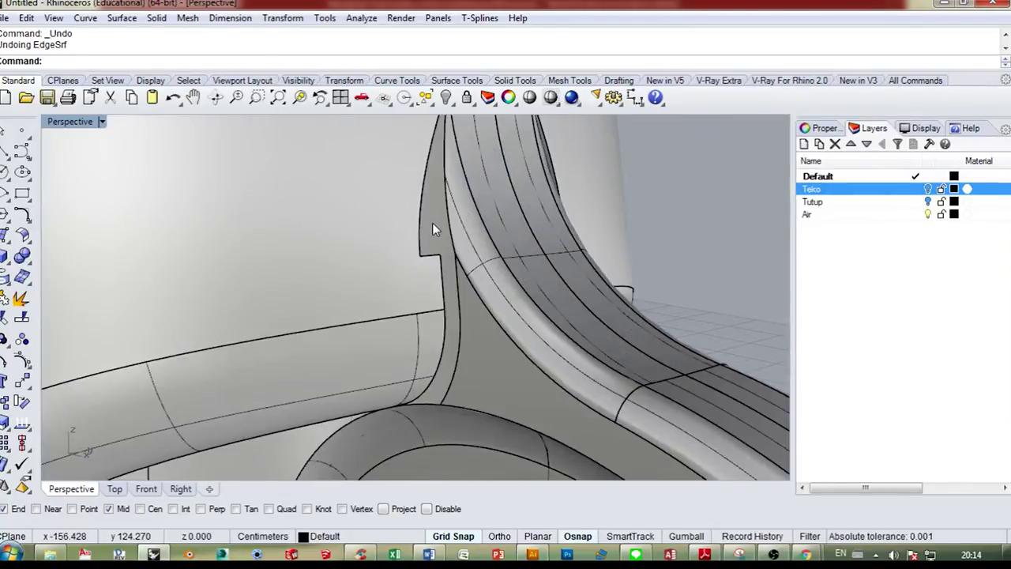
pyautogui.rightClick(432, 222)
pyautogui.click(449, 223)
pyautogui.click(420, 219)
pyautogui.rightClick(429, 225)
# - Fill the narrow strip below that patch, down to the disc rim, with a surface from its two long edges
pyautogui.scroll(10, 437, 254)
pyautogui.rightClick(440, 259)
pyautogui.click(454, 278)
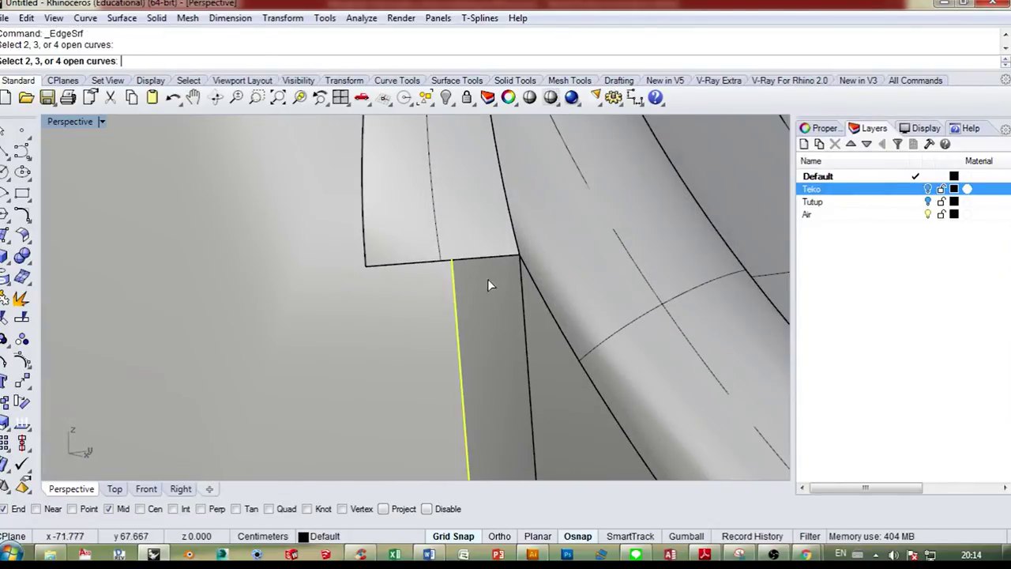
pyautogui.scroll(-4, 506, 280)
pyautogui.scroll(2, 506, 261)
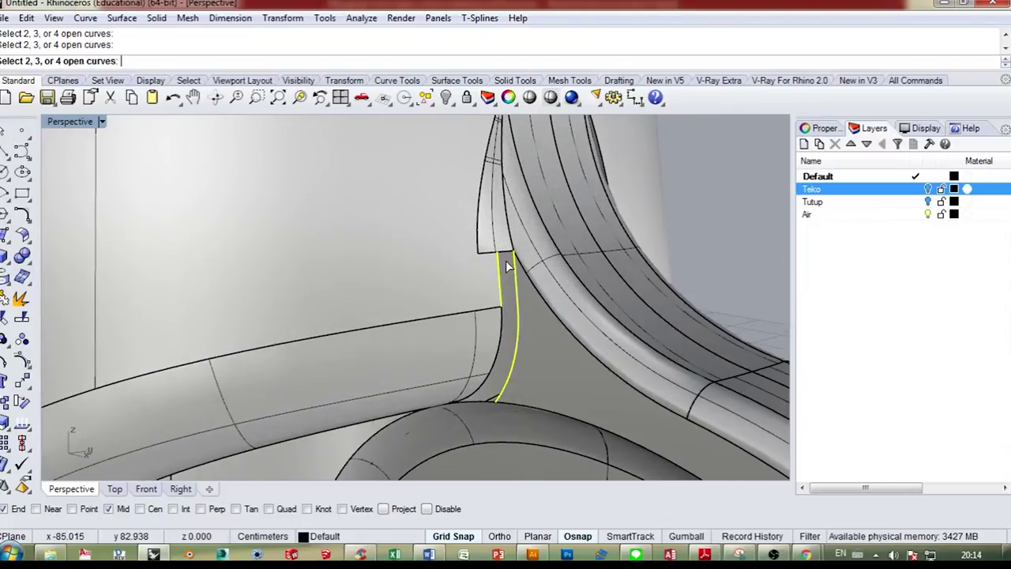
pyautogui.rightClick(506, 261)
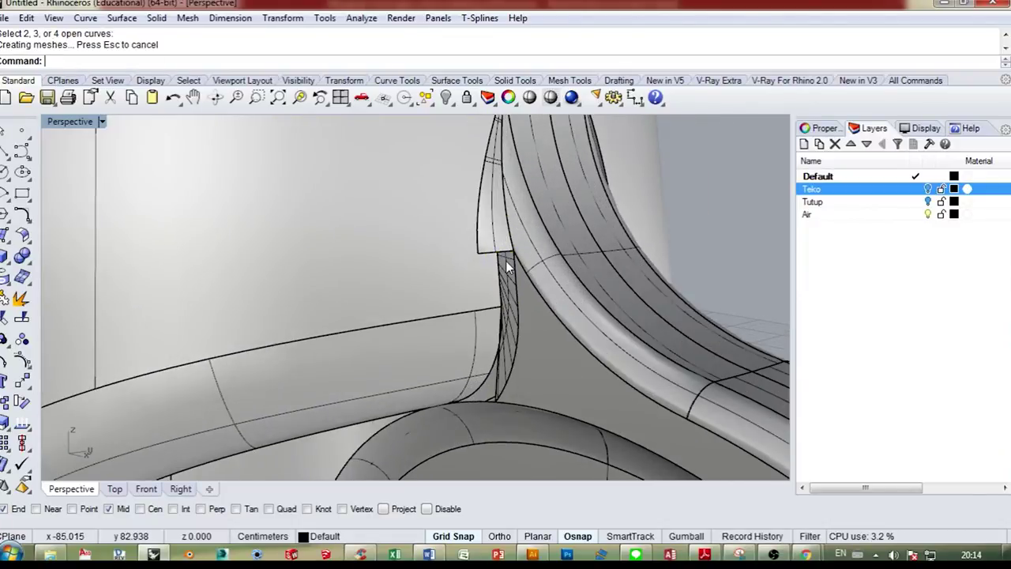
# - Undo the edge surface over the narrow strip below the tapered patch at the handle's upper joint
pyautogui.hotkey('ctrl', 'z')
pyautogui.moveTo(505, 261)
pyautogui.mouseDown(button='right')
pyautogui.moveTo(509, 212)
pyautogui.moveTo(521, 271)
pyautogui.mouseUp(button='right')
pyautogui.scroll(-5, 525, 226)
pyautogui.scroll(8, 518, 237)
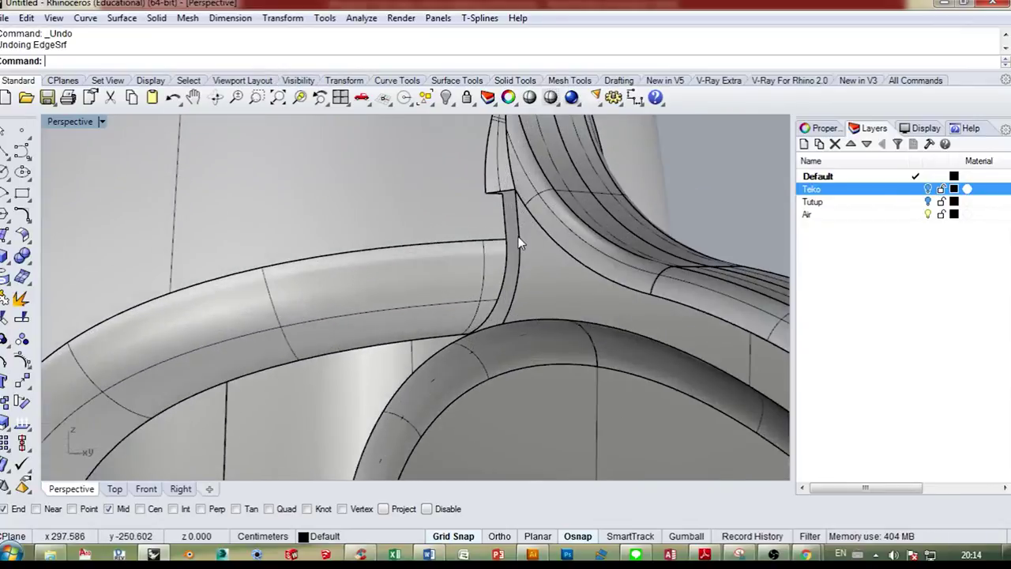
pyautogui.moveTo(518, 236); pyautogui.dragTo(593, 230, button='right')
pyautogui.scroll(5, 579, 218)
pyautogui.scroll(5, 579, 219)
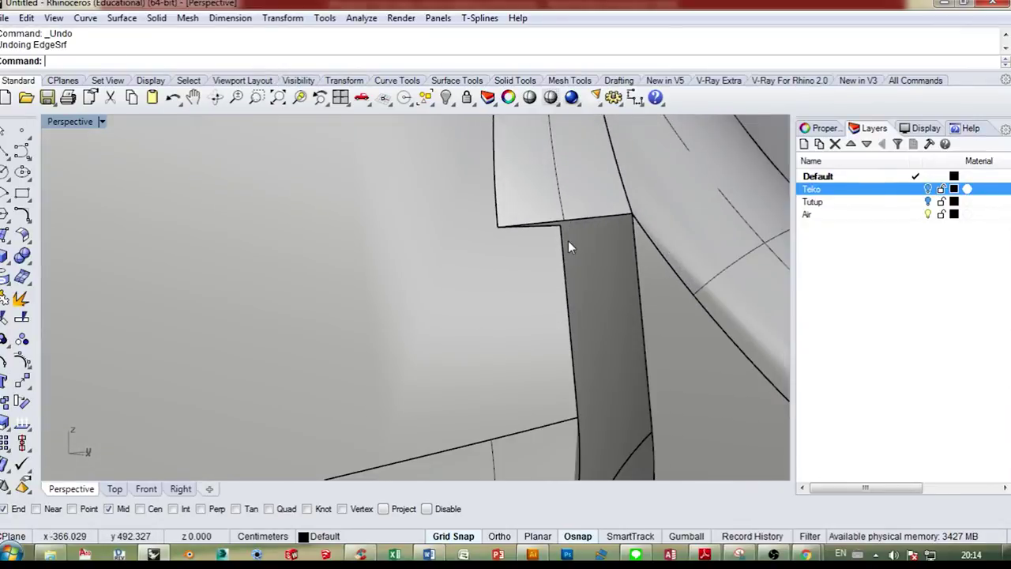
# - Close the small ledge gap between the tapered patch's lower end and the narrow strip with an edge surface
pyautogui.rightClick(568, 240)
pyautogui.click(562, 223)
pyautogui.rightClick(573, 238)
pyautogui.rightClick(572, 238)
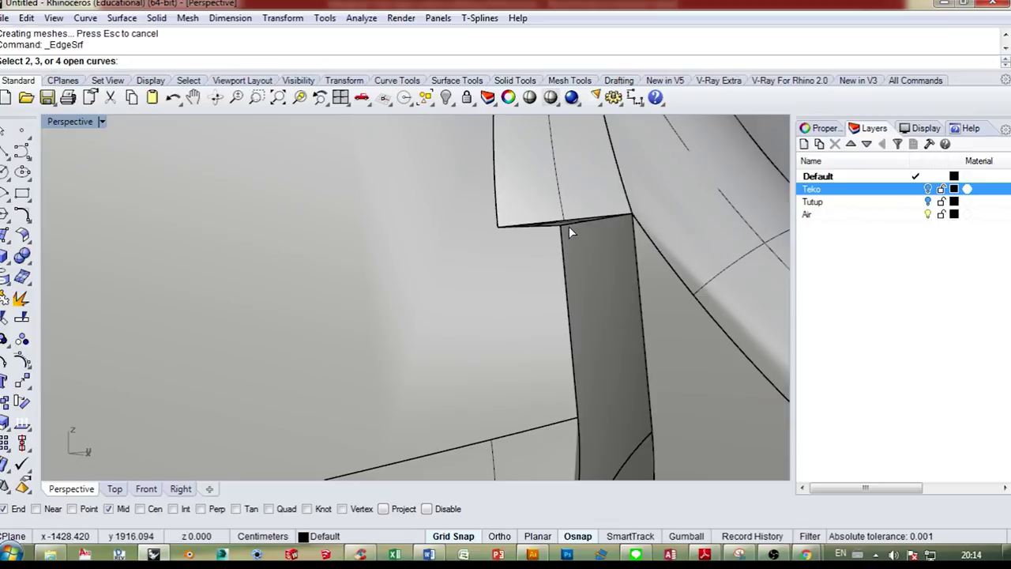
# - Sweep the ledge's short edge along the upper part of the narrow strip's long edge with Sweep 1 Rail
pyautogui.scroll(-6, 569, 226)
pyautogui.moveTo(576, 258); pyautogui.dragTo(557, 237, button='right')
pyautogui.click(122, 18)
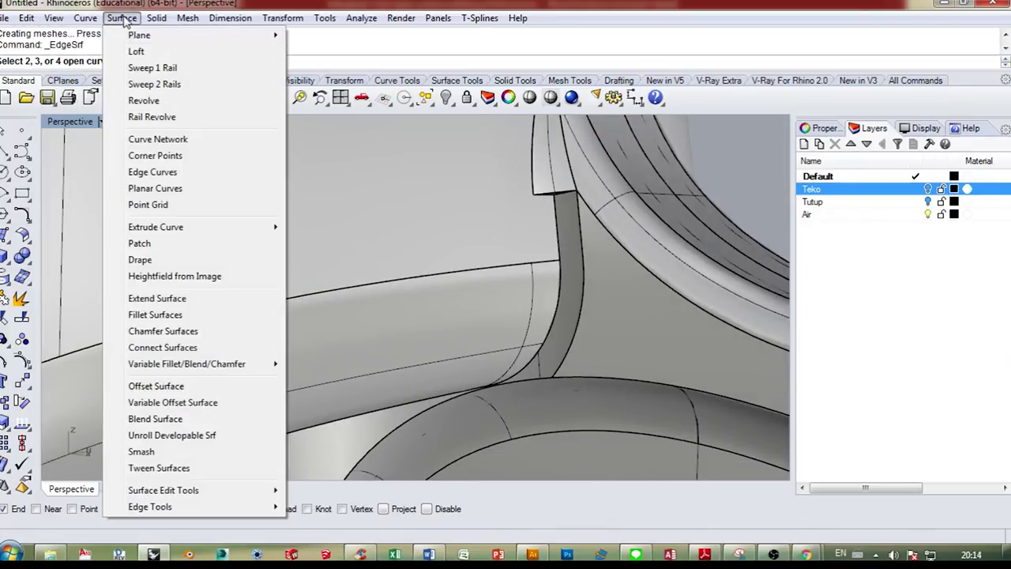
pyautogui.click(154, 61)
pyautogui.scroll(3, 559, 214)
pyautogui.click(559, 171)
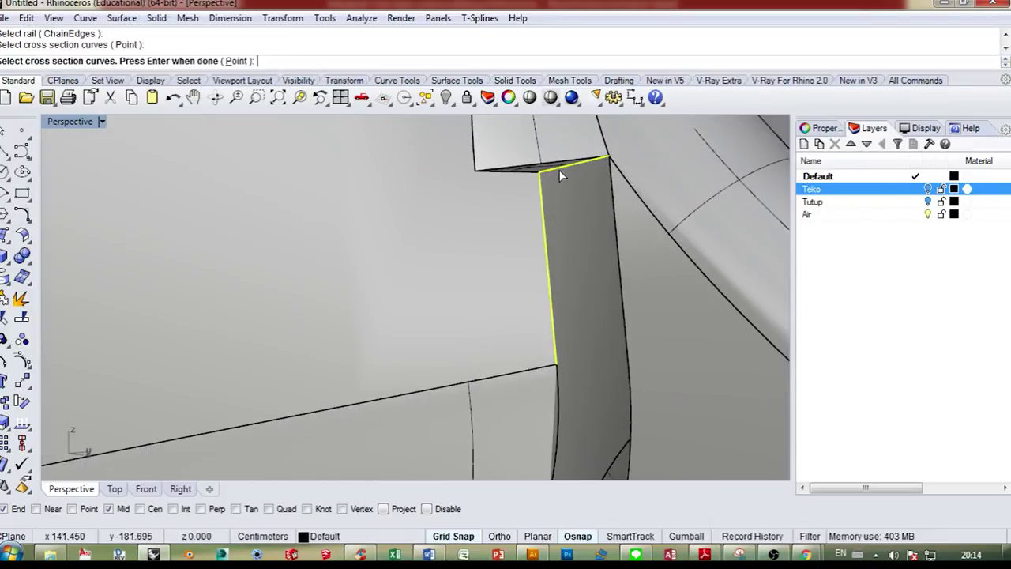
pyautogui.rightClick(559, 173)
pyautogui.click(774, 412)
# - Continue the strip down to the disc rim with another one-rail sweep along the strip's curved lower edge
pyautogui.scroll(-5, 613, 205)
pyautogui.scroll(5, 610, 251)
pyautogui.rightClick(610, 250)
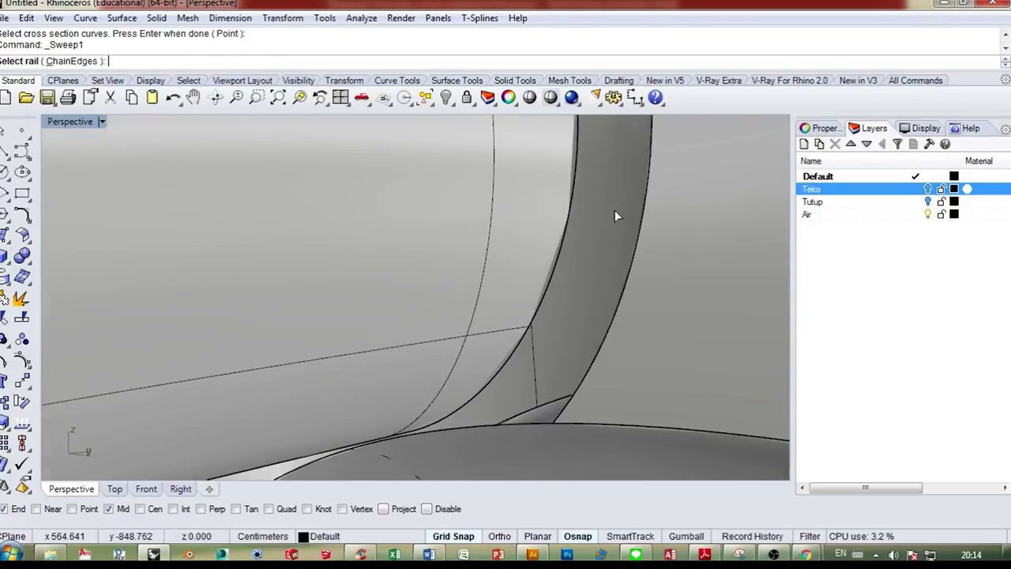
pyautogui.click(635, 258)
pyautogui.keyDown('shift'); pyautogui.moveTo(614, 209); pyautogui.dragTo(434, 248, button='right'); pyautogui.keyUp('shift')
pyautogui.click(622, 221)
pyautogui.rightClick(622, 222)
pyautogui.click(778, 408)
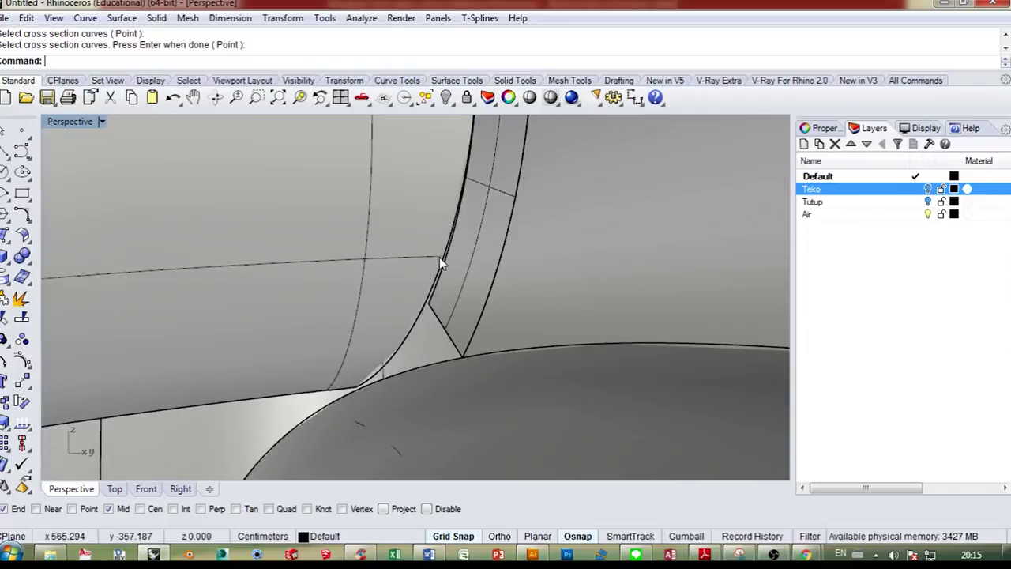
# - Try an edge surface across the thin sliver between the recess fillet and the swept strip, and undo it
pyautogui.click(8, 233)
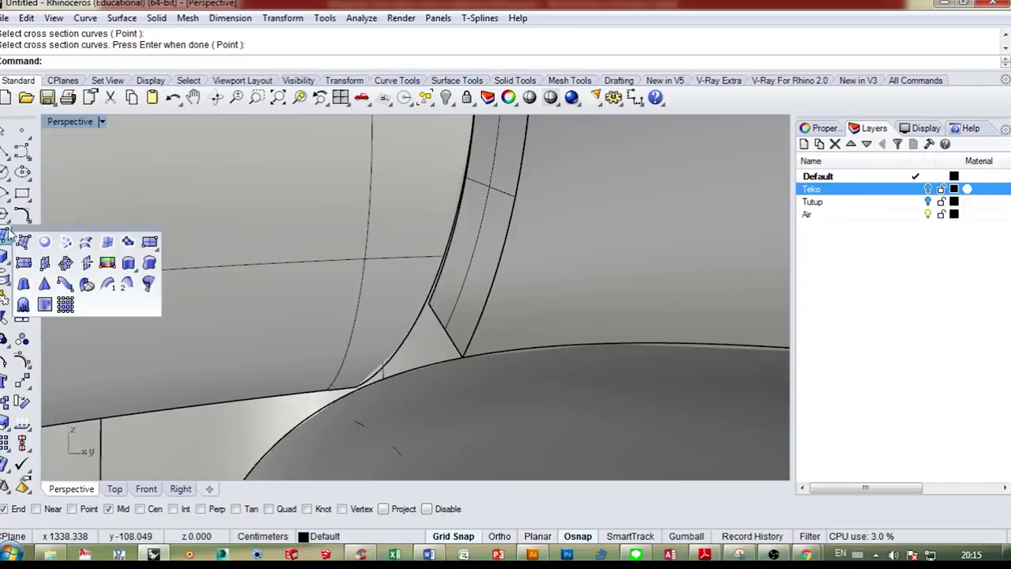
pyautogui.click(107, 245)
pyautogui.click(432, 296)
pyautogui.click(434, 299)
pyautogui.rightClick(451, 293)
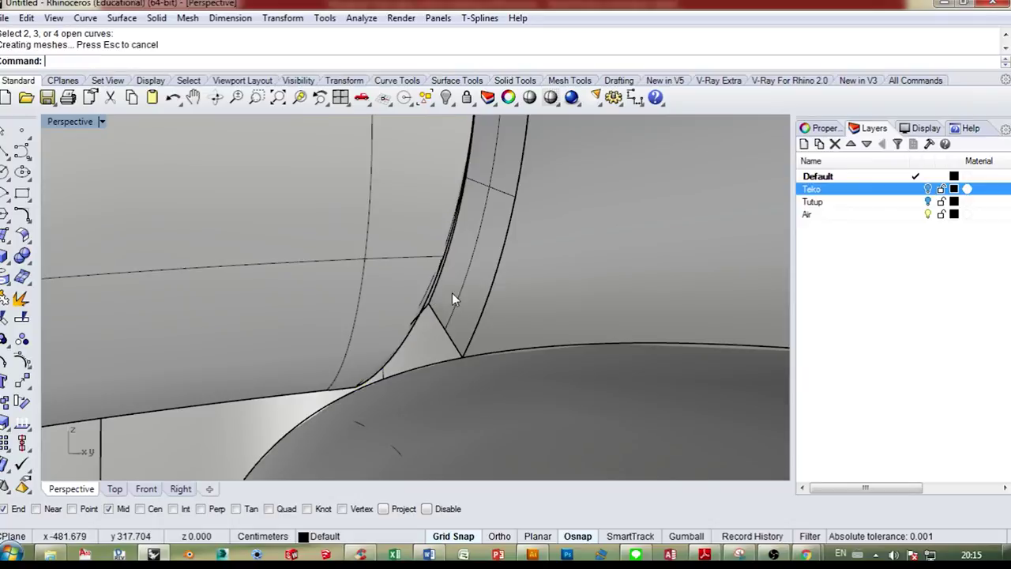
pyautogui.scroll(10, 440, 307)
pyautogui.hotkey('ctrl', 'z')
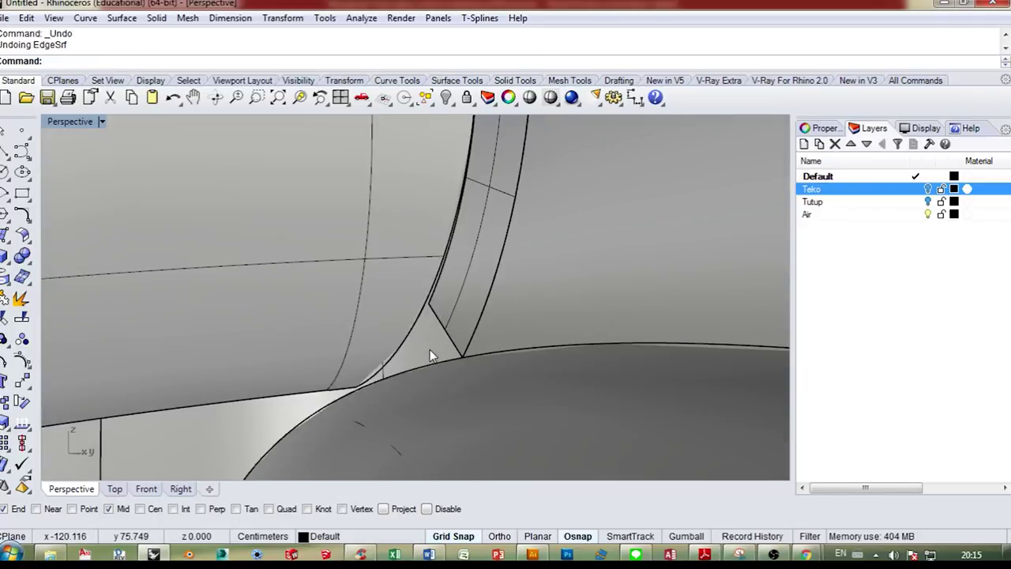
# - Try an edge surface between the swept strip's slanted end and the adjacent fillet edge, and undo it
pyautogui.press('Return')
pyautogui.click(444, 335)
pyautogui.click(417, 324)
pyautogui.rightClick(425, 332)
pyautogui.hotkey('ctrl', 'z')
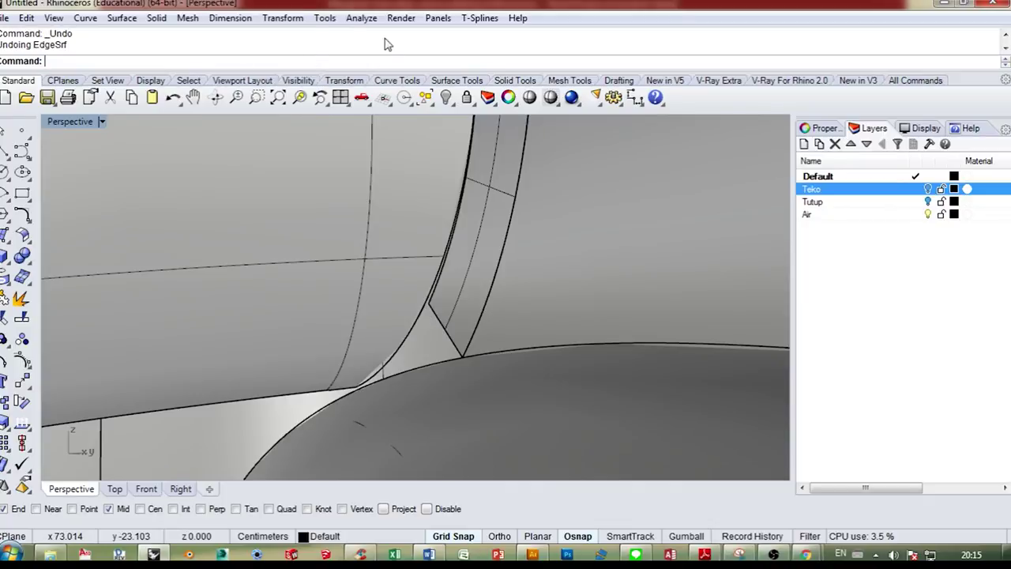
# - Split the recess fillet's edge beside the lower inner corner of the swept strip
pyautogui.click(361, 18)
pyautogui.moveTo(397, 214)
pyautogui.click(521, 235)
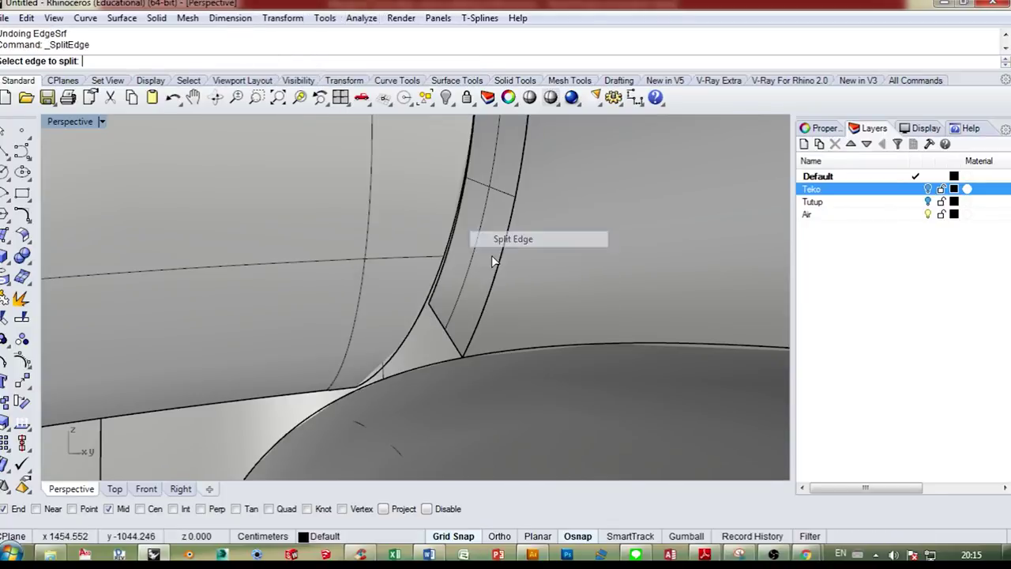
pyautogui.click(437, 273)
pyautogui.scroll(5, 425, 302)
pyautogui.scroll(-3, 422, 305)
pyautogui.click(420, 287)
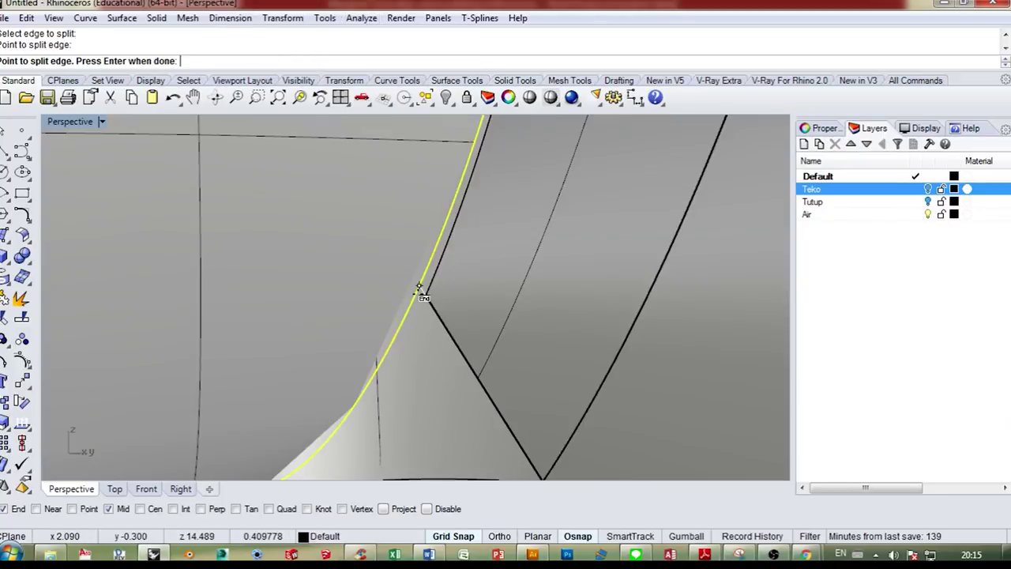
pyautogui.rightClick(421, 315)
# - Fill the thin sliver between the split fillet edge and the swept strip with an edge surface
pyautogui.click(6, 241)
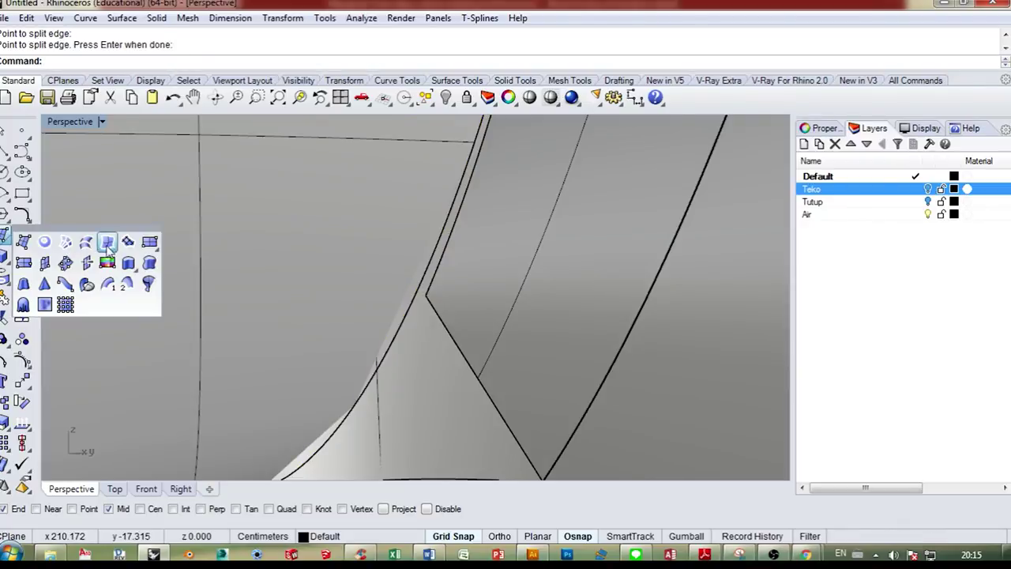
pyautogui.click(106, 242)
pyautogui.click(429, 265)
pyautogui.click(442, 262)
pyautogui.rightClick(442, 262)
pyautogui.scroll(-6, 425, 328)
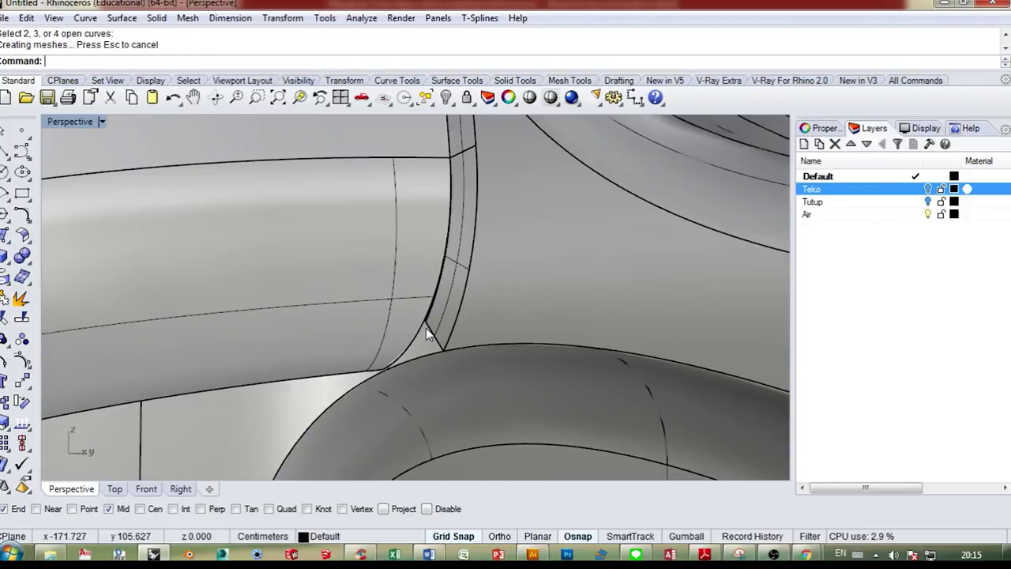
# - Split the handle disc's rim edge next to the end corner of the recess fillet
pyautogui.moveTo(426, 328); pyautogui.dragTo(461, 282, button='right')
pyautogui.scroll(3, 443, 290)
pyautogui.click(361, 17)
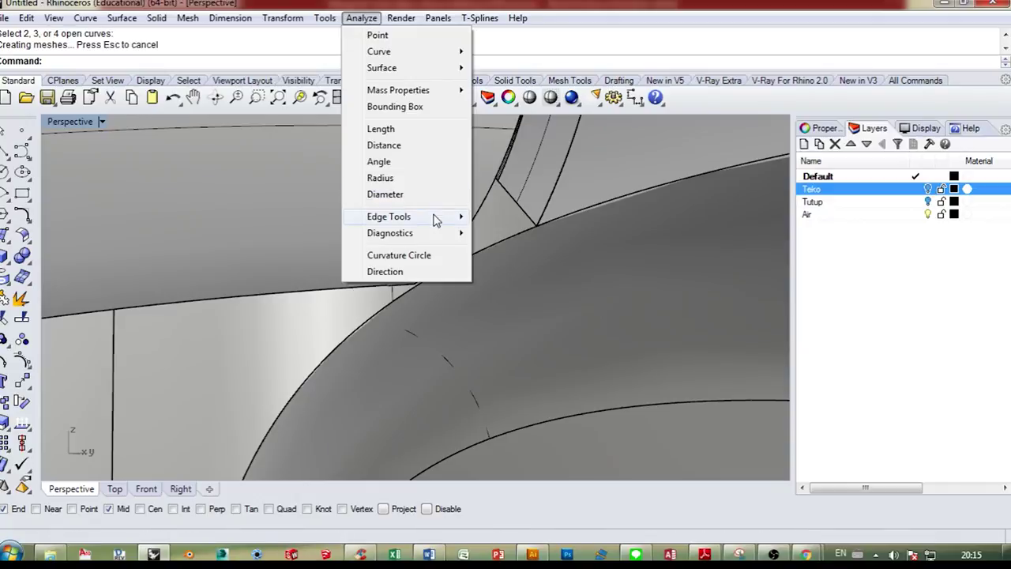
pyautogui.moveTo(419, 214)
pyautogui.click(526, 235)
pyautogui.scroll(5, 435, 282)
pyautogui.scroll(-3, 432, 278)
pyautogui.click(430, 276)
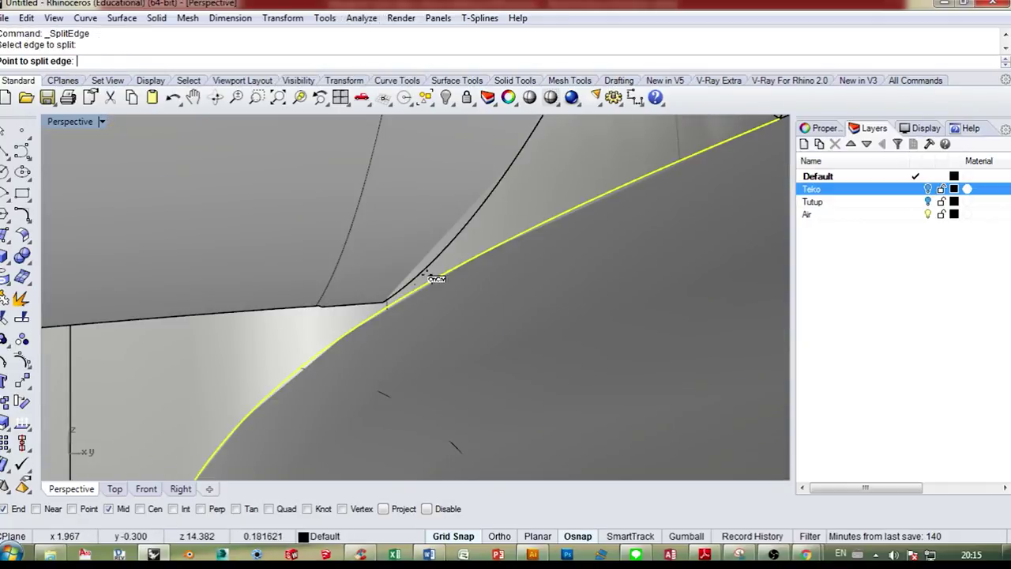
pyautogui.click(385, 307)
pyautogui.press('Return')
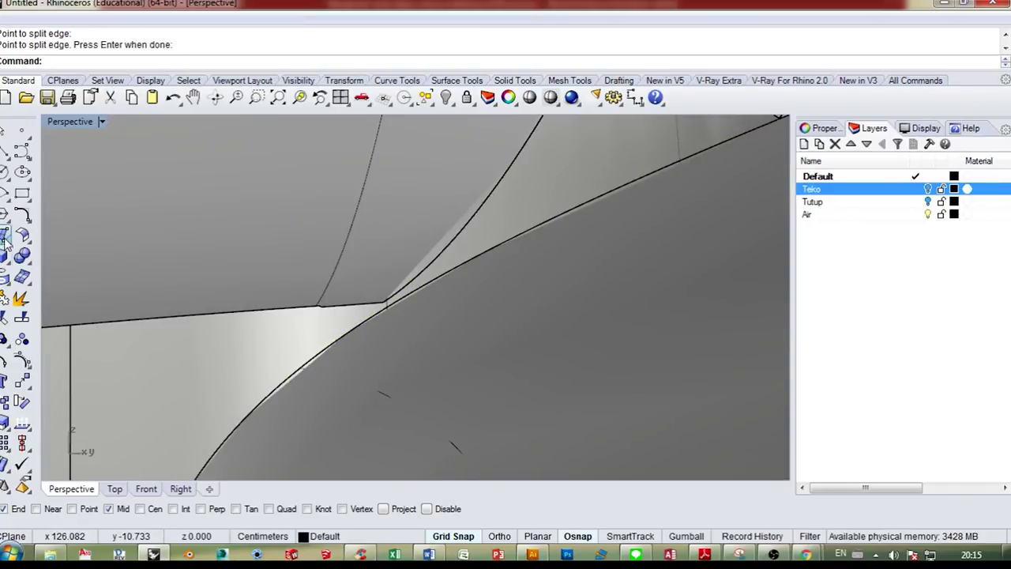
# - Try a Patch surface over the triangular gap between the fillet edge and the disc rim, and undo it
pyautogui.click(6, 236)
pyautogui.click(126, 241)
pyautogui.click(539, 234)
pyautogui.click(496, 188)
pyautogui.press('Return')
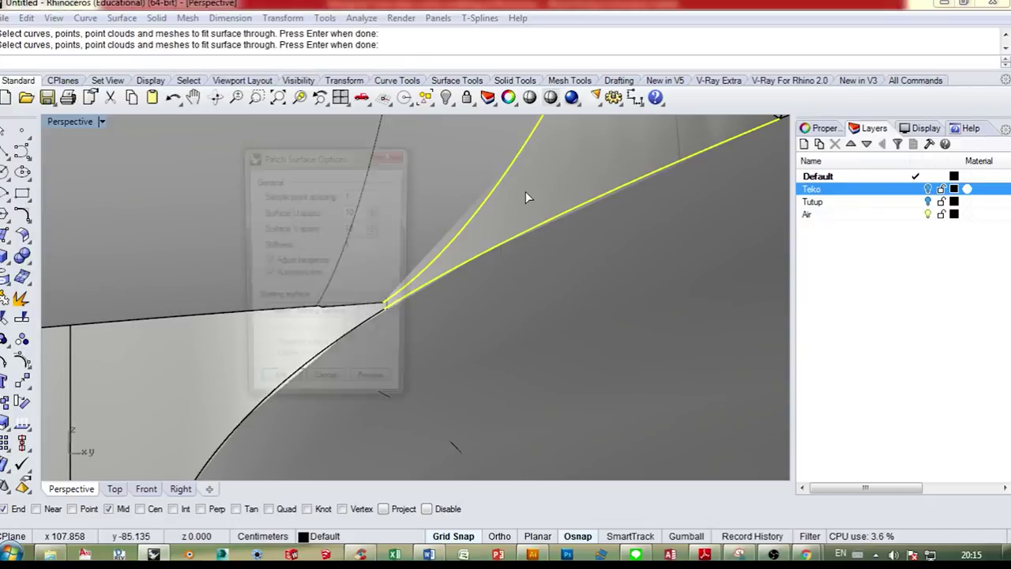
pyautogui.click(275, 391)
pyautogui.hotkey('ctrl', 'z')
# - Close the triangular gap between the split fillet edge and the split disc rim with an edge surface
pyautogui.click(6, 235)
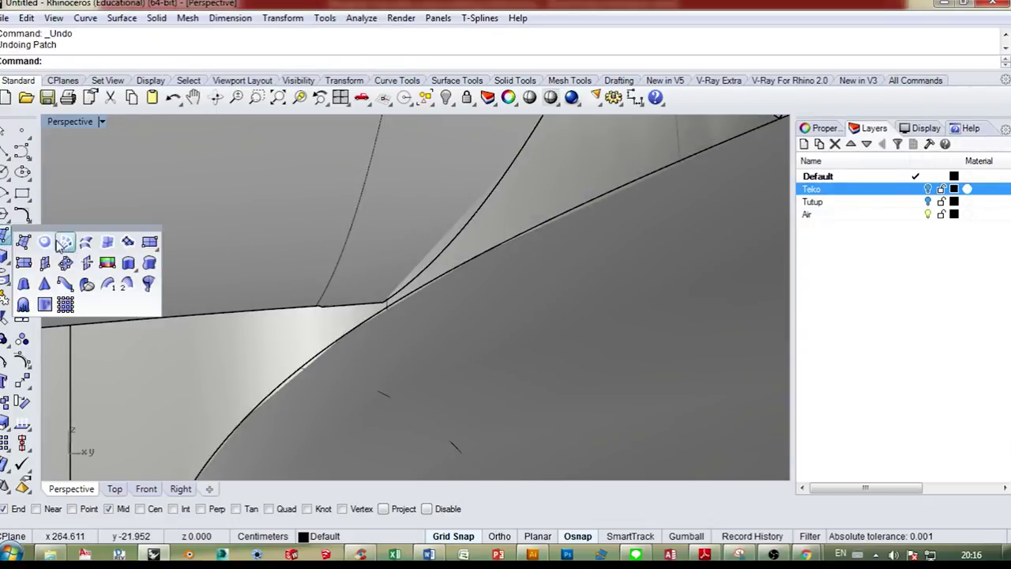
pyautogui.click(108, 242)
pyautogui.click(482, 206)
pyautogui.click(514, 236)
pyautogui.press('Return')
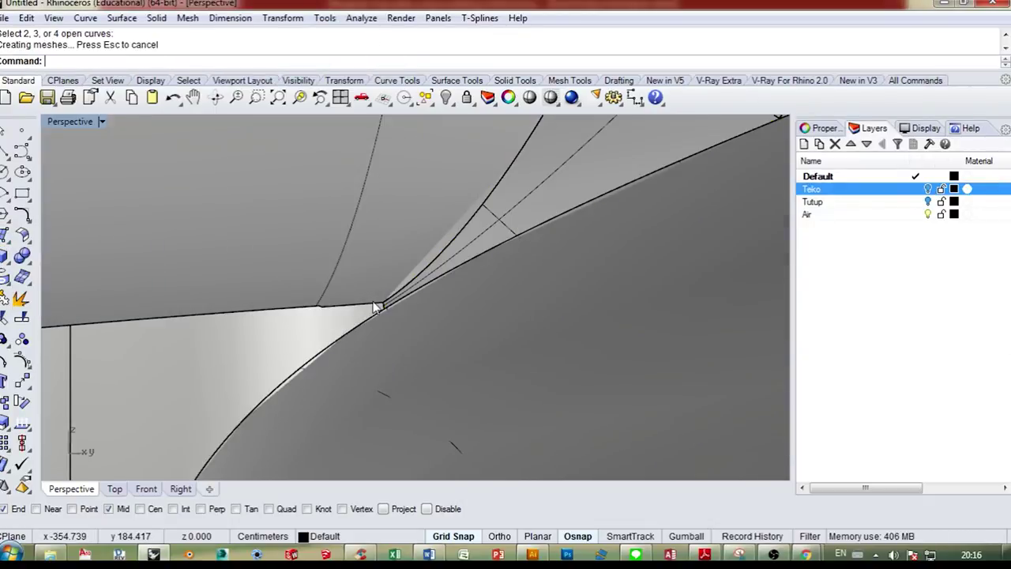
pyautogui.scroll(-10, 374, 306)
pyautogui.scroll(10, 374, 303)
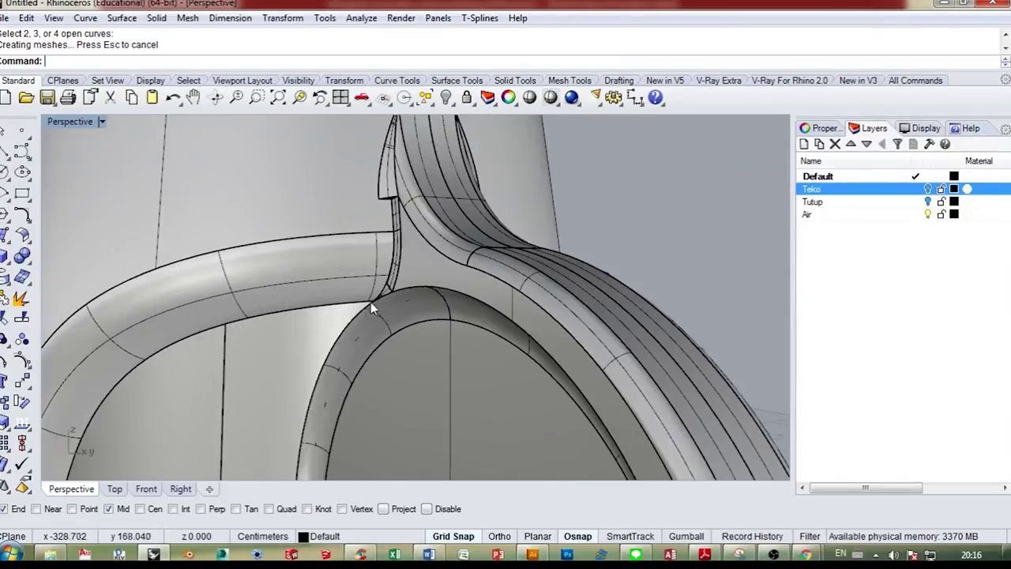
# - Fill the tiny gap at the fillet's end corner with an edge surface joined to the triangular patch
pyautogui.press('Return')
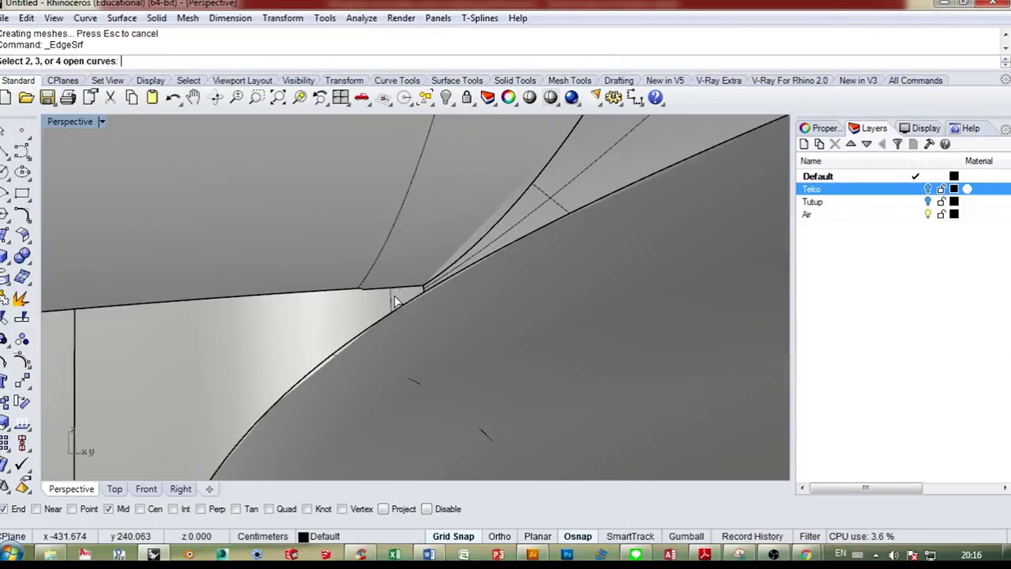
pyautogui.click(393, 290)
pyautogui.click(423, 290)
pyautogui.click(465, 328)
pyautogui.press('Return')
pyautogui.scroll(3, 357, 283)
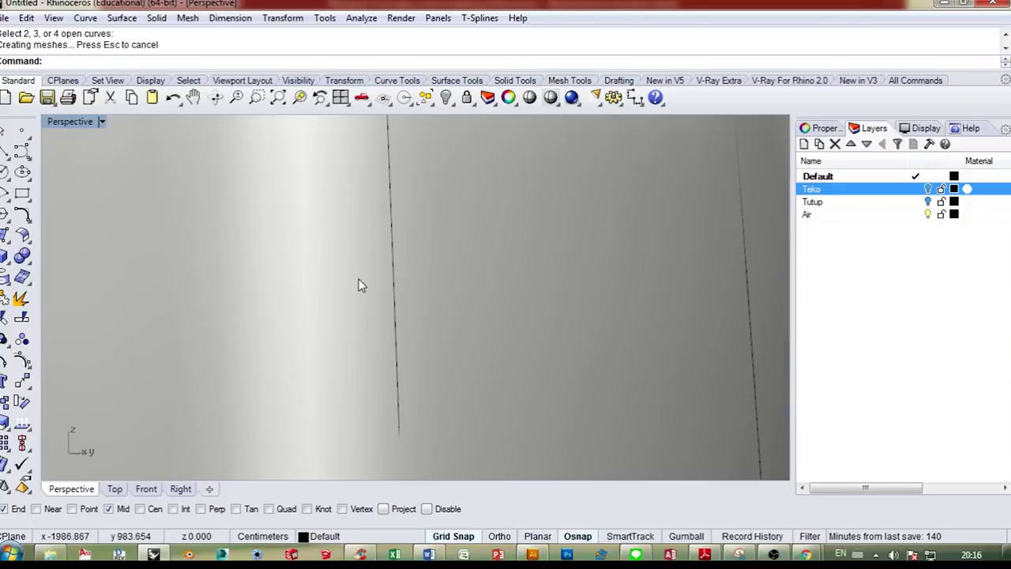
pyautogui.scroll(-3, 354, 301)
# - Try an edge surface between the recess fillet's inner edge and the handle disc's rim, and undo it
pyautogui.click(255, 97)
pyautogui.moveTo(338, 293); pyautogui.dragTo(417, 412)
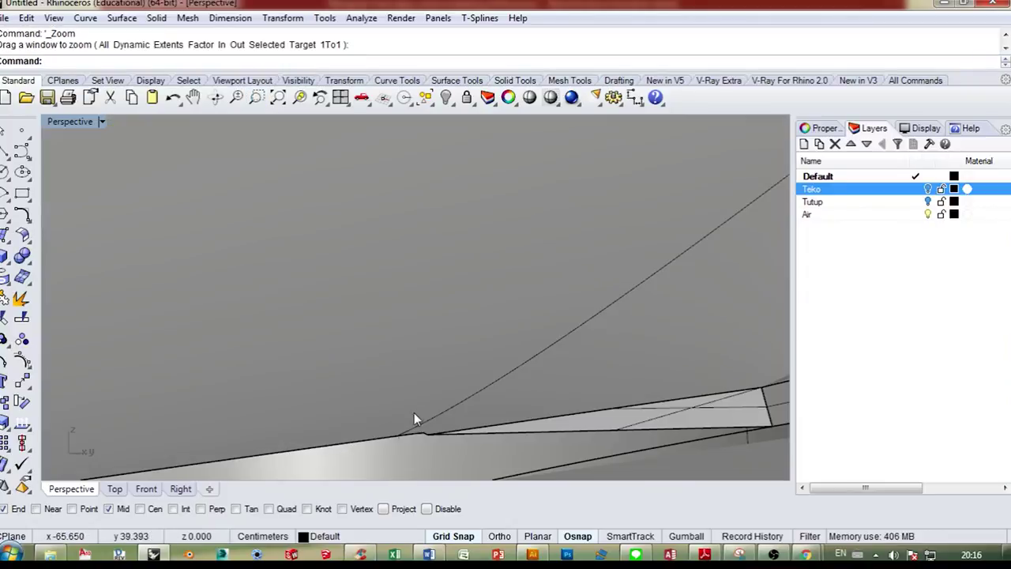
pyautogui.press('Return')
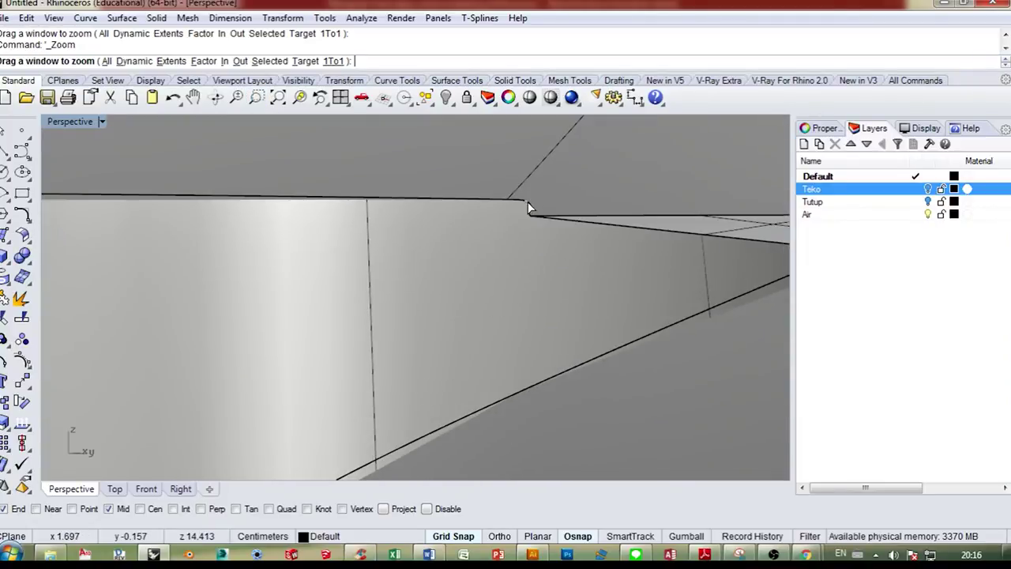
pyautogui.moveTo(532, 218); pyautogui.dragTo(444, 260)
pyautogui.press('Escape')
pyautogui.click(7, 238)
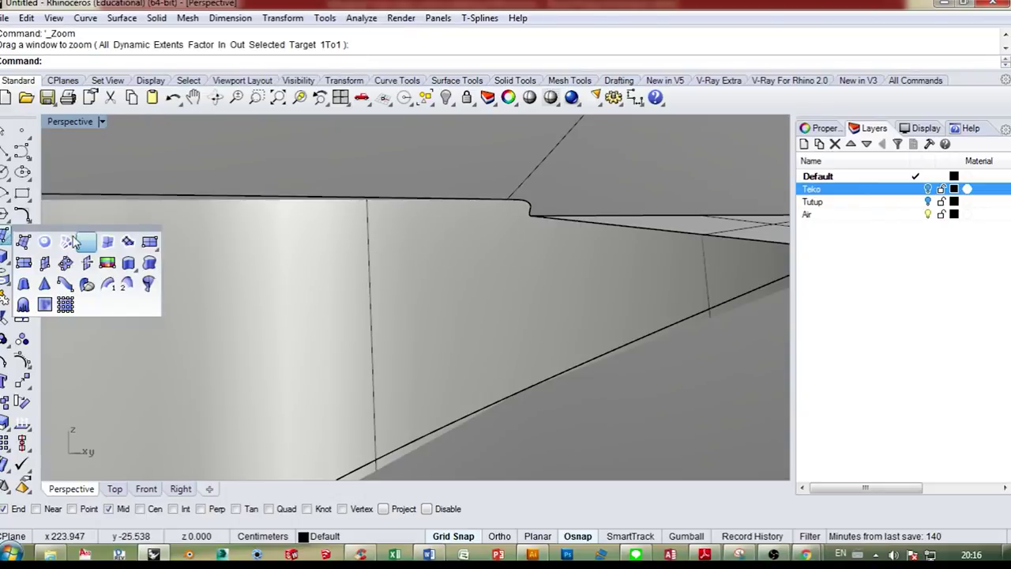
pyautogui.click(86, 242)
pyautogui.click(424, 204)
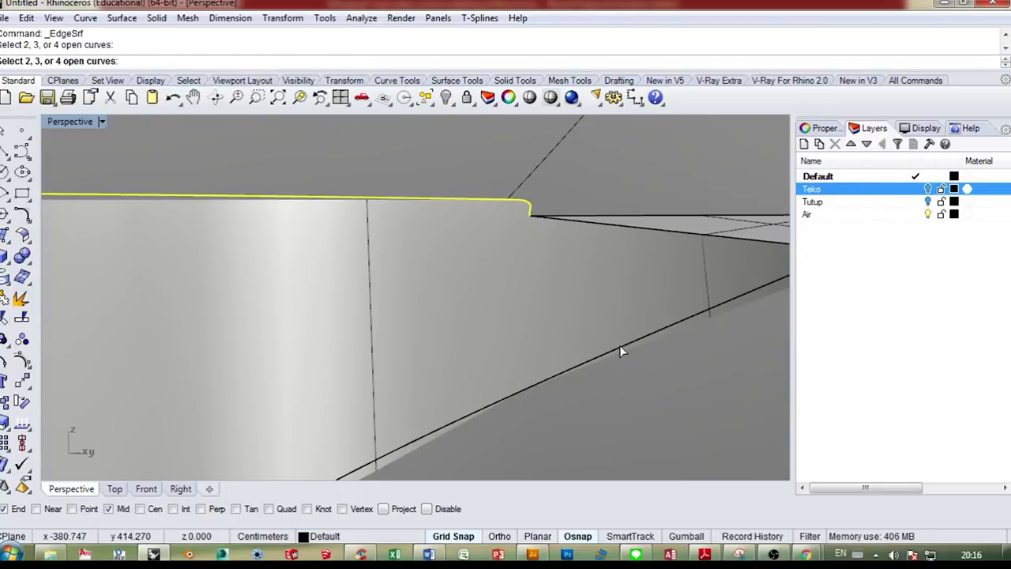
pyautogui.click(621, 353)
pyautogui.moveTo(621, 355); pyautogui.dragTo(662, 290, button='right')
pyautogui.scroll(-7, 662, 290)
pyautogui.scroll(10, 661, 290)
pyautogui.click(682, 255)
pyautogui.scroll(-14, 663, 291)
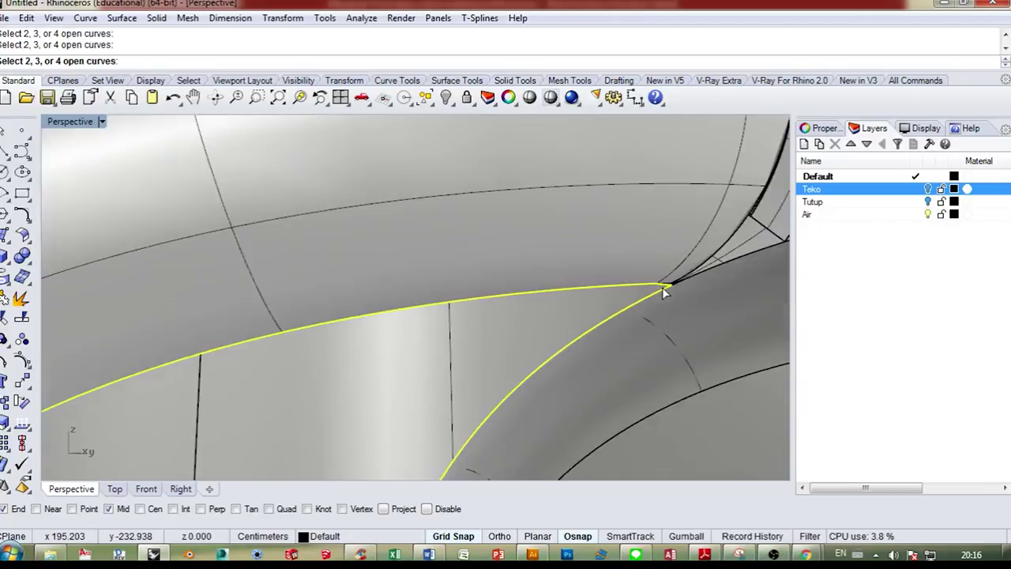
pyautogui.keyDown('shift'); pyautogui.moveTo(583, 383); pyautogui.dragTo(676, 426, button='right'); pyautogui.keyUp('shift')
pyautogui.scroll(-13, 676, 425)
pyautogui.rightClick(667, 405)
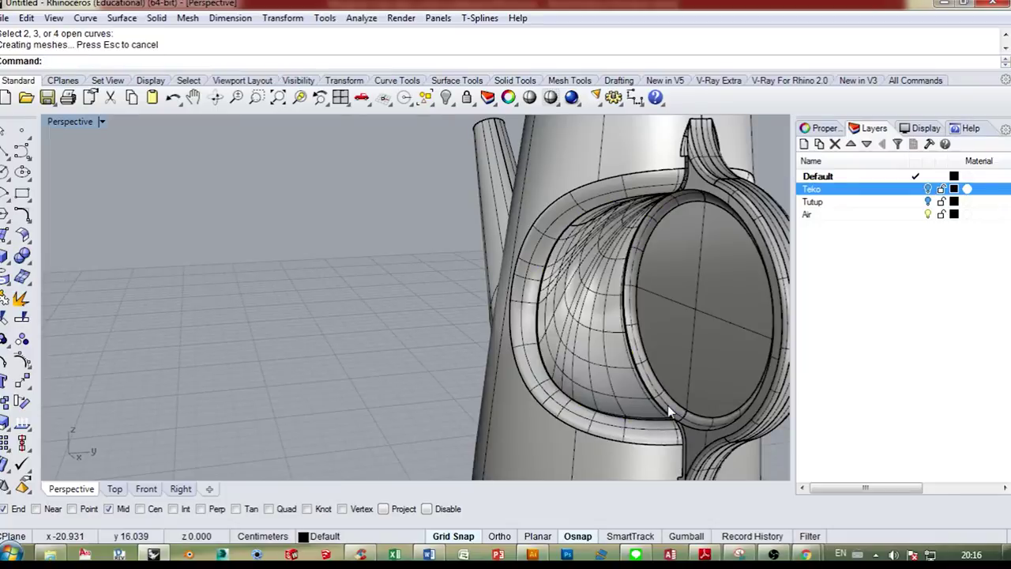
pyautogui.hotkey('ctrl', 'z')
# - Close the tapered gap beside the handle's lower joint with an edge surface from its two long edges
pyautogui.moveTo(662, 385); pyautogui.dragTo(662, 426, button='right')
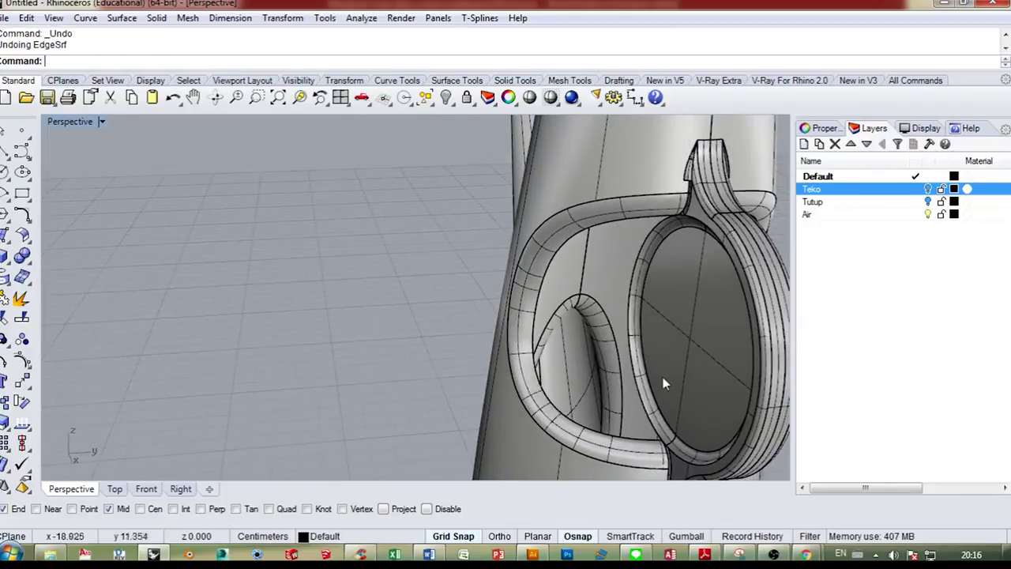
pyautogui.moveTo(663, 377); pyautogui.dragTo(663, 332, button='right')
pyautogui.scroll(15, 668, 173)
pyautogui.scroll(-15, 681, 170)
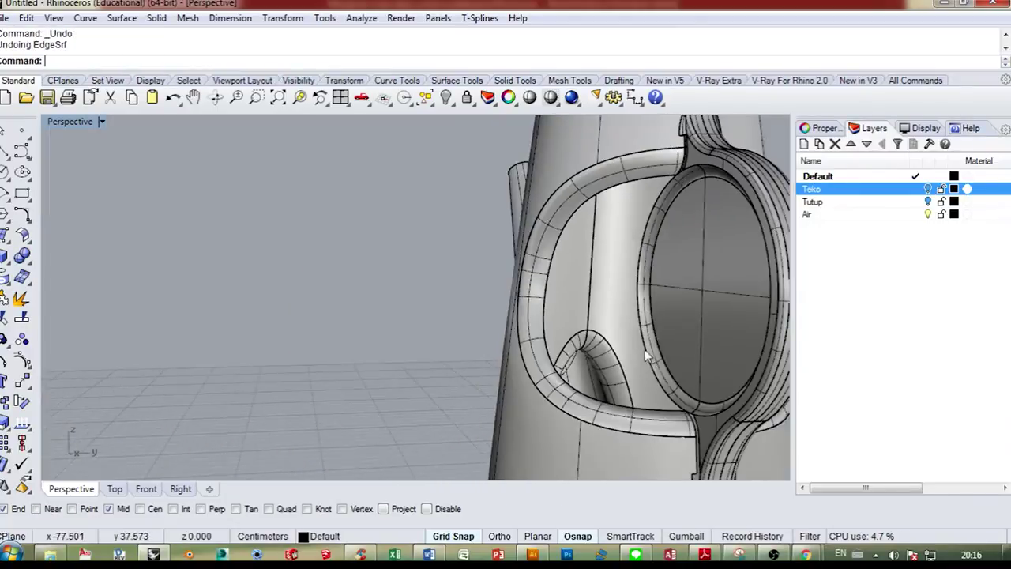
pyautogui.scroll(6, 645, 349)
pyautogui.press('Return')
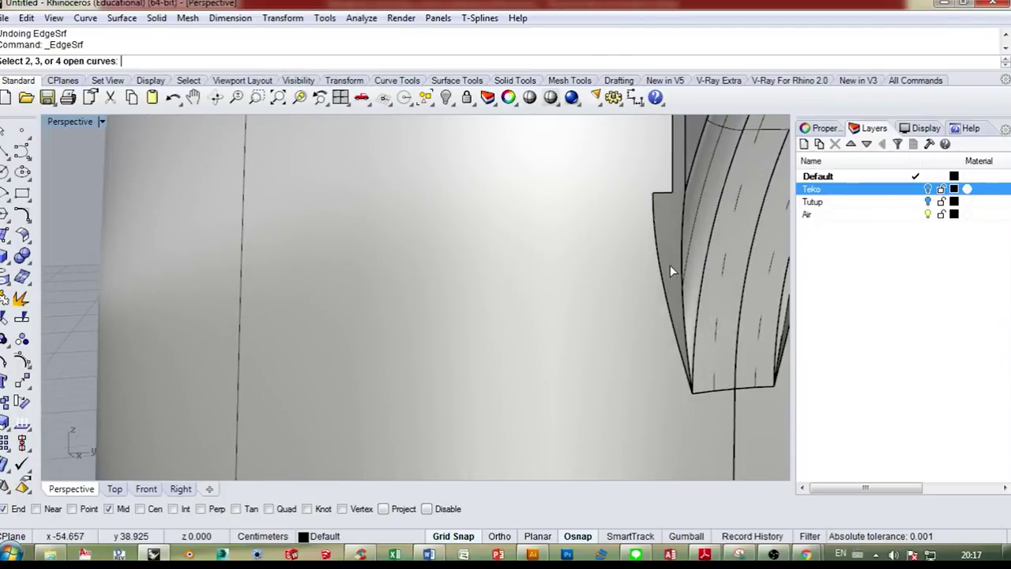
pyautogui.click(662, 266)
pyautogui.click(682, 255)
pyautogui.press('Return')
# - Fill the small ledge gap above the lower tapered patch with an edge surface
pyautogui.scroll(15, 684, 188)
pyautogui.press('Return')
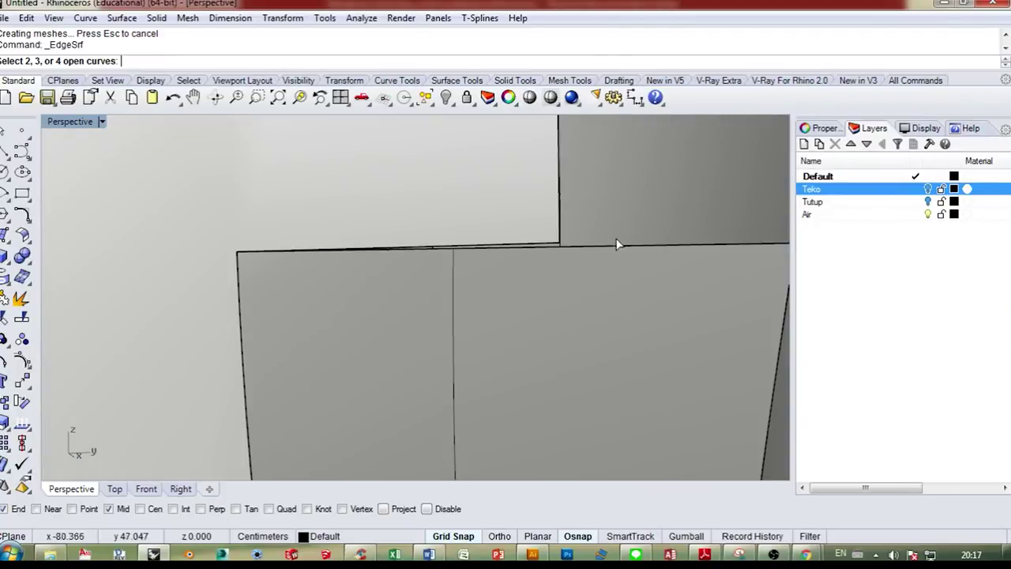
pyautogui.click(557, 251)
pyautogui.press('Return')
pyautogui.scroll(-6, 624, 203)
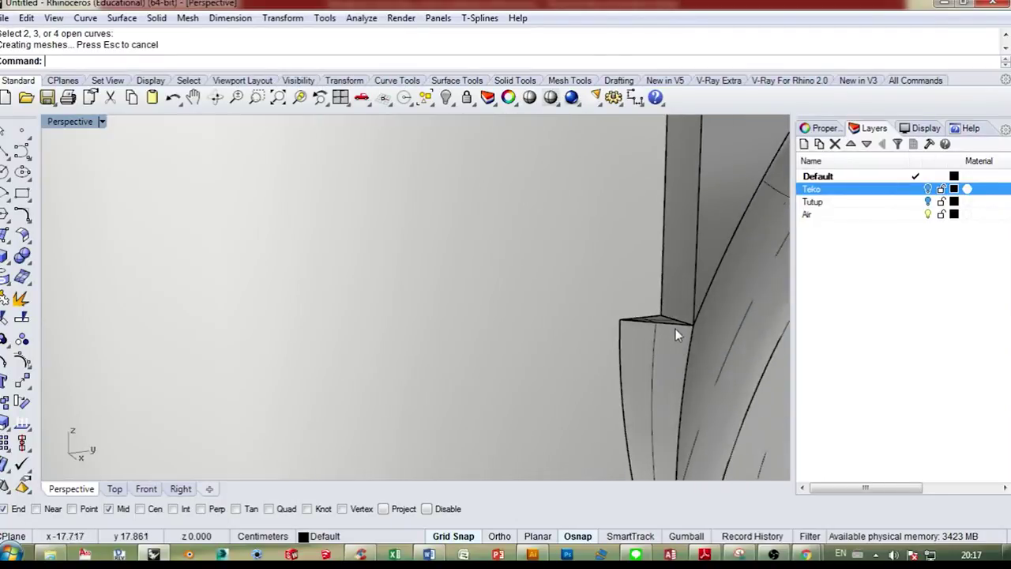
pyautogui.press('Return')
pyautogui.click(698, 260)
pyautogui.scroll(-3, 679, 258)
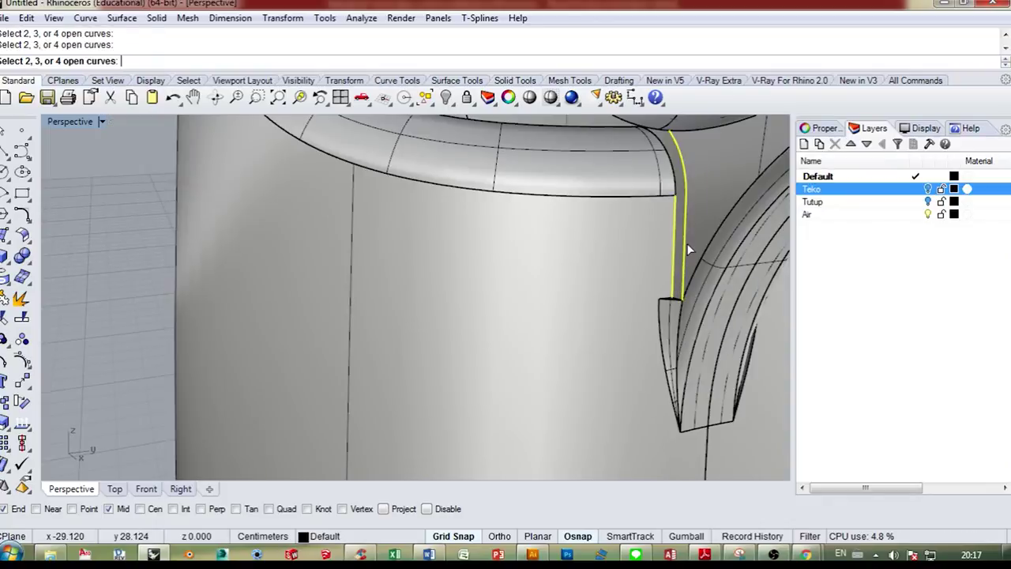
pyautogui.scroll(5, 687, 243)
# - Try a one-rail sweep along the narrow gap's inner long edge with the ledge's short edge as section, and undo it
pyautogui.click(122, 18)
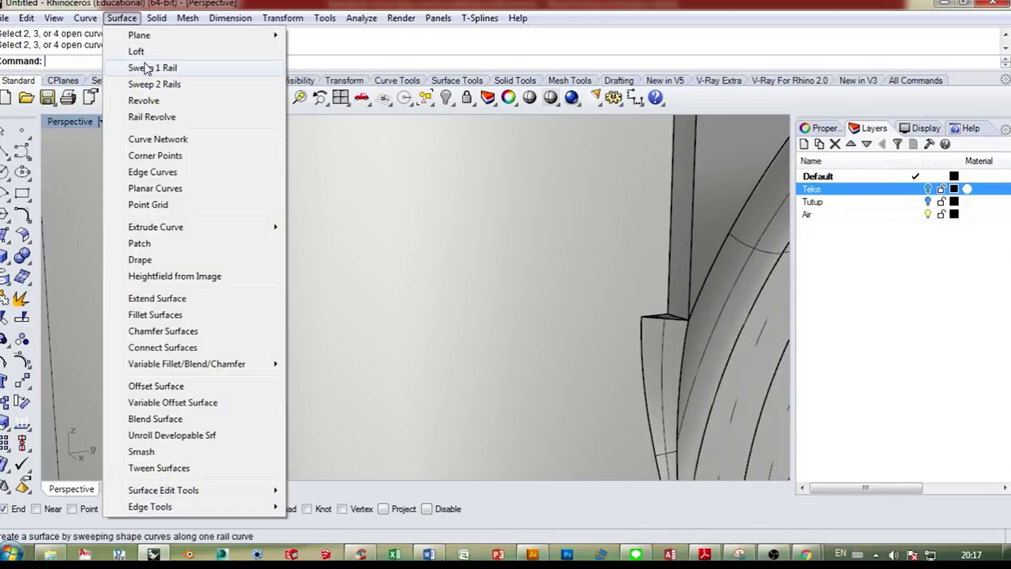
pyautogui.click(151, 70)
pyautogui.click(670, 266)
pyautogui.scroll(6, 673, 304)
pyautogui.click(678, 332)
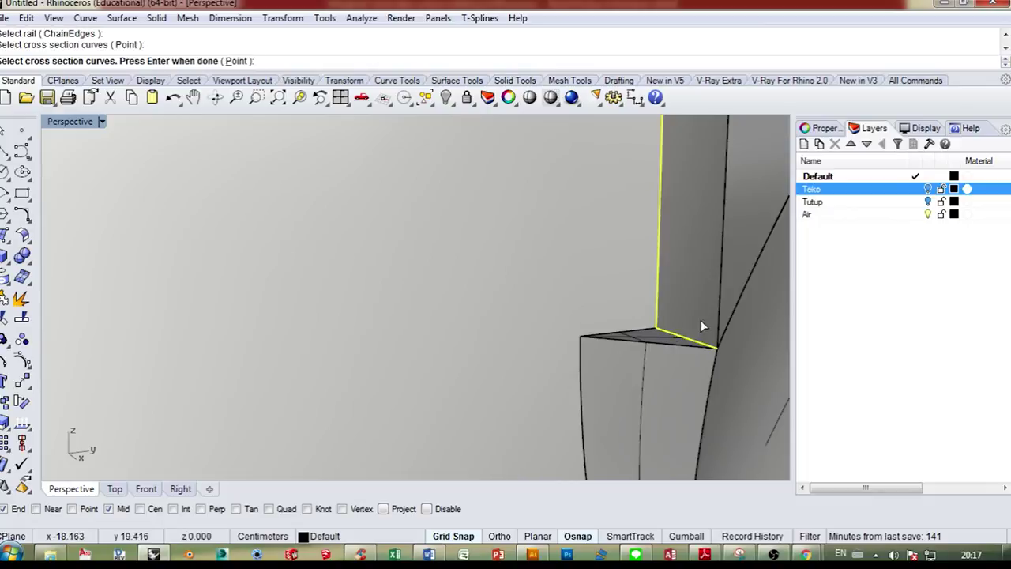
pyautogui.scroll(-8, 702, 306)
pyautogui.press('Return')
pyautogui.click(713, 411)
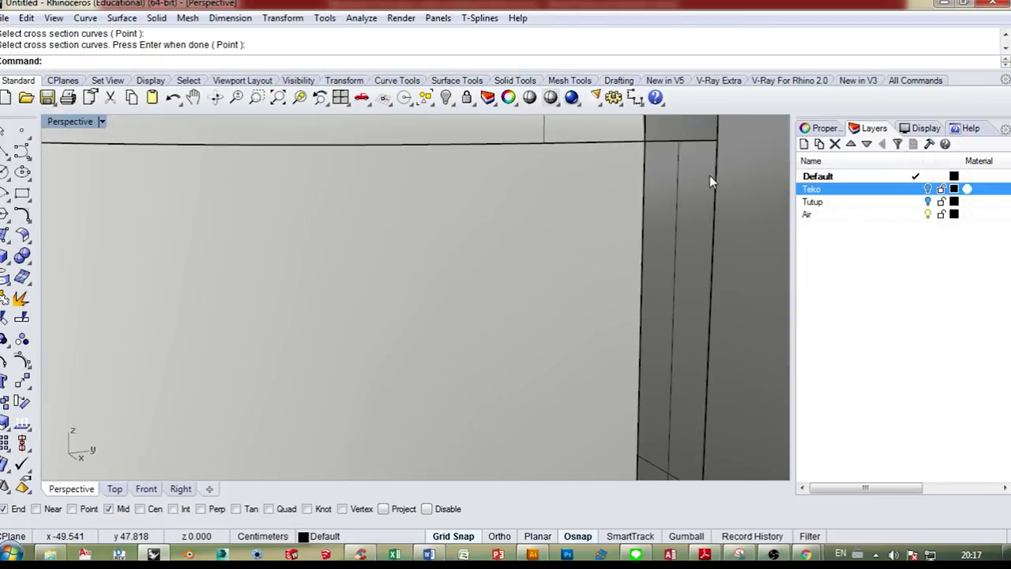
pyautogui.keyDown('shift'); pyautogui.moveTo(709, 175); pyautogui.dragTo(698, 224, button='right'); pyautogui.keyUp('shift')
pyautogui.scroll(-3, 695, 240)
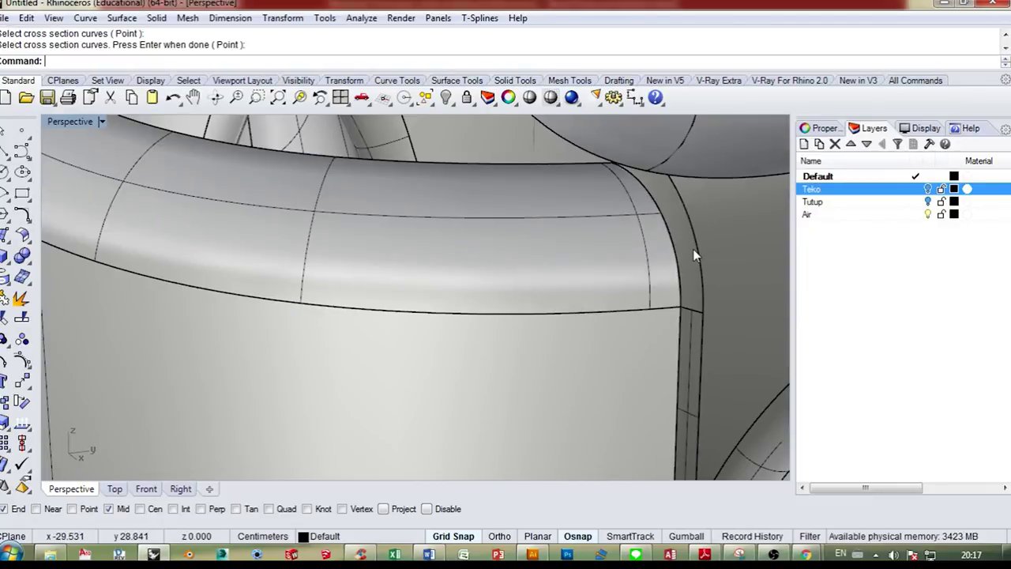
pyautogui.hotkey('ctrl', 'z')
# - Try a two-rail sweep between the narrow gap's full-length edges with the ledge's short edge as section, and undo it
pyautogui.click(121, 17)
pyautogui.click(146, 82)
pyautogui.click(680, 340)
pyautogui.click(702, 323)
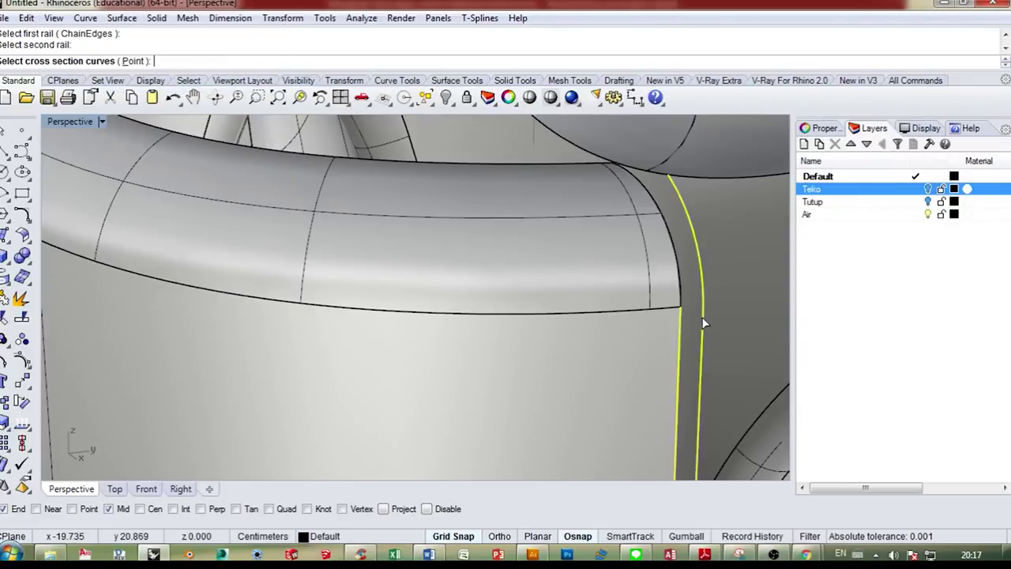
pyautogui.scroll(-6, 703, 322)
pyautogui.keyDown('shift'); pyautogui.moveTo(686, 361); pyautogui.dragTo(693, 314, button='right'); pyautogui.keyUp('shift')
pyautogui.scroll(8, 703, 342)
pyautogui.click(705, 346)
pyautogui.press('Return')
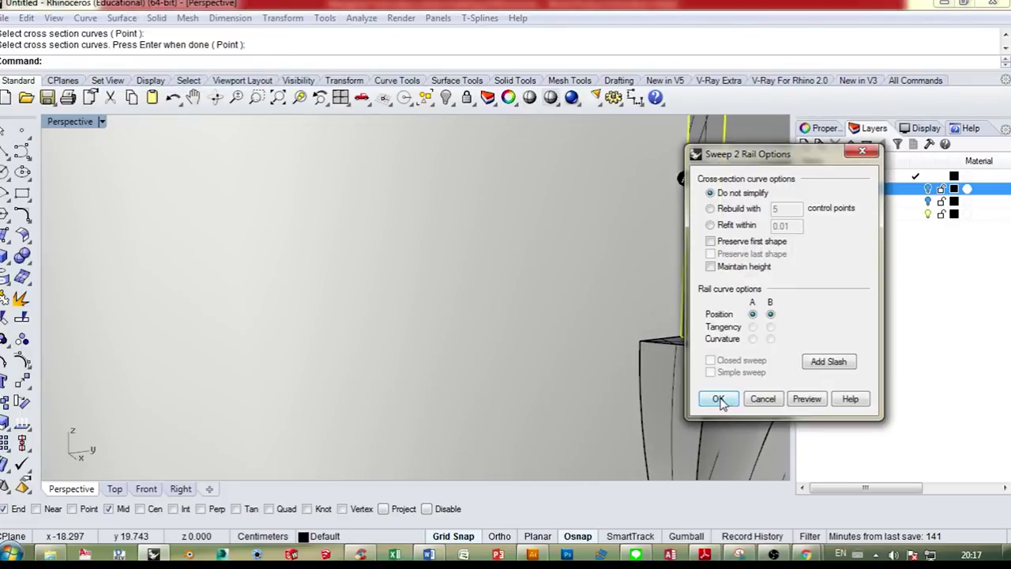
pyautogui.click(720, 401)
pyautogui.scroll(-6, 717, 332)
pyautogui.keyDown('shift'); pyautogui.moveTo(717, 229); pyautogui.dragTo(696, 188, button='right'); pyautogui.keyUp('shift')
pyautogui.scroll(6, 718, 324)
pyautogui.hotkey('ctrl', 'z')
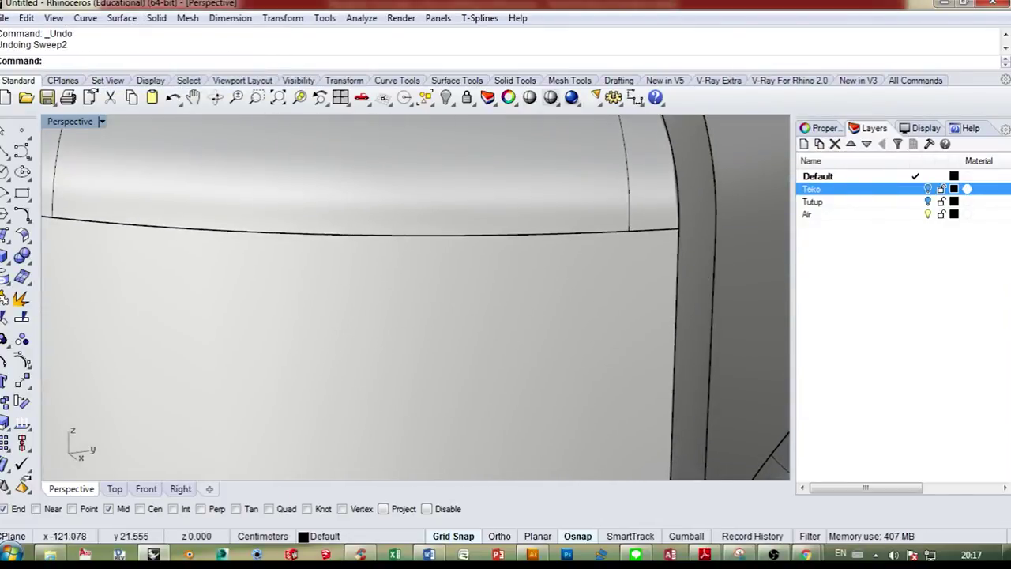
# - Split the narrow gap's outer edge at the level of the recess fillet's lower corner
pyautogui.click(361, 18)
pyautogui.moveTo(430, 212)
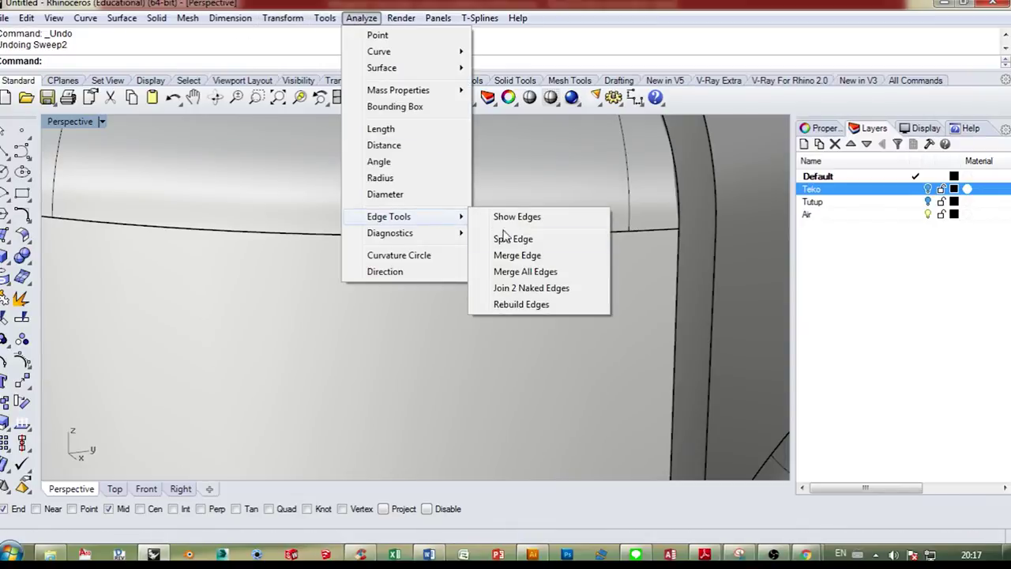
pyautogui.click(518, 255)
pyautogui.click(368, 24)
pyautogui.click(517, 234)
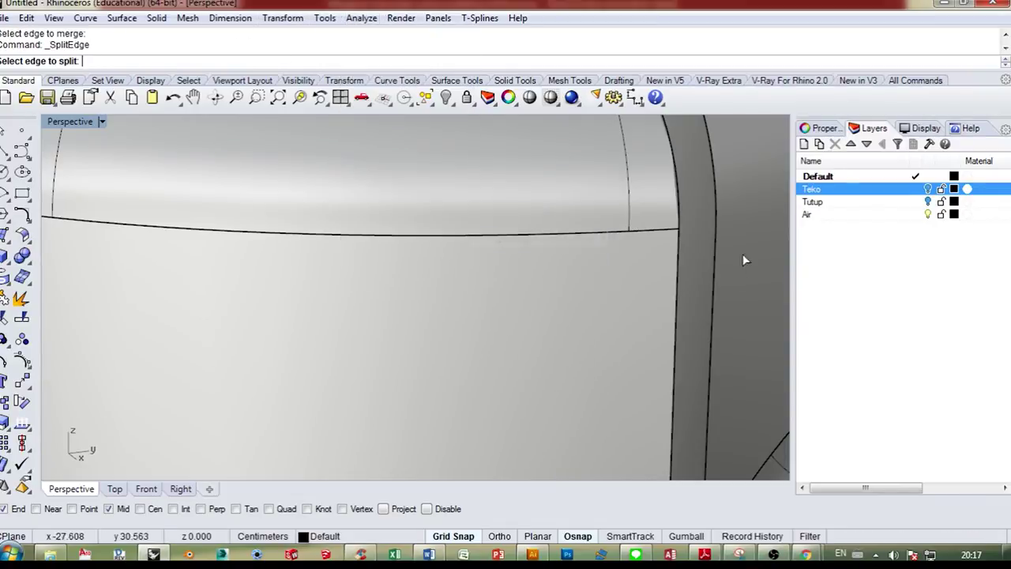
pyautogui.click(710, 230)
pyautogui.click(691, 225)
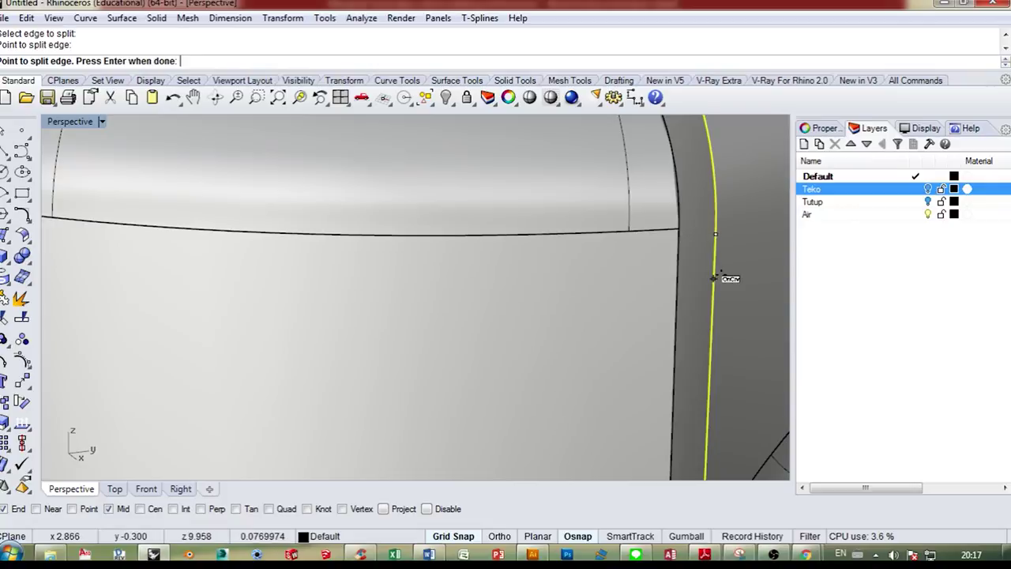
pyautogui.press('Return')
# - Close the straight part of the narrow gap with a two-rail sweep, using the ledge's short edge as cross section
pyautogui.click(5, 235)
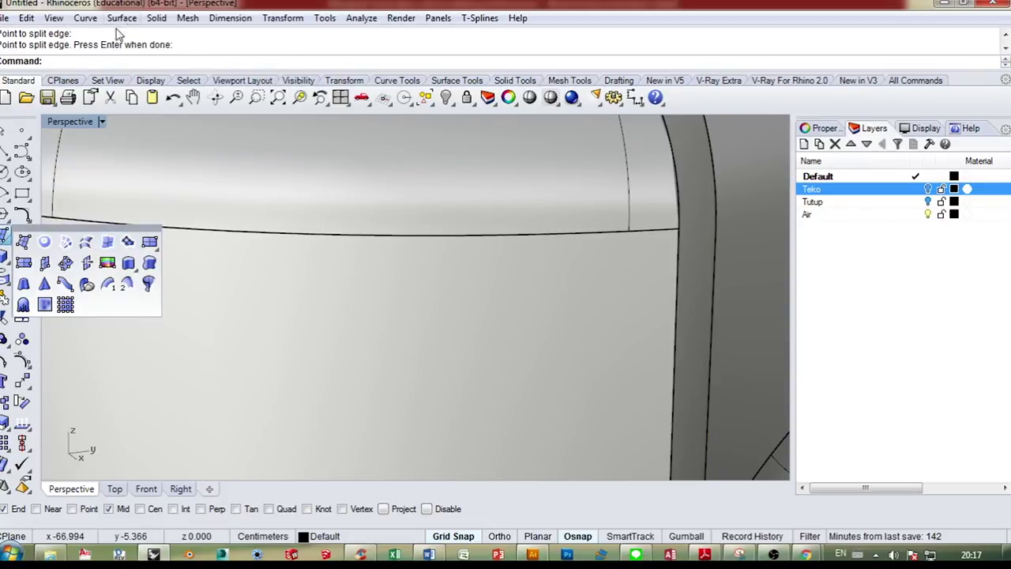
pyautogui.click(122, 17)
pyautogui.click(150, 77)
pyautogui.click(677, 255)
pyautogui.click(715, 264)
pyautogui.scroll(-7, 716, 266)
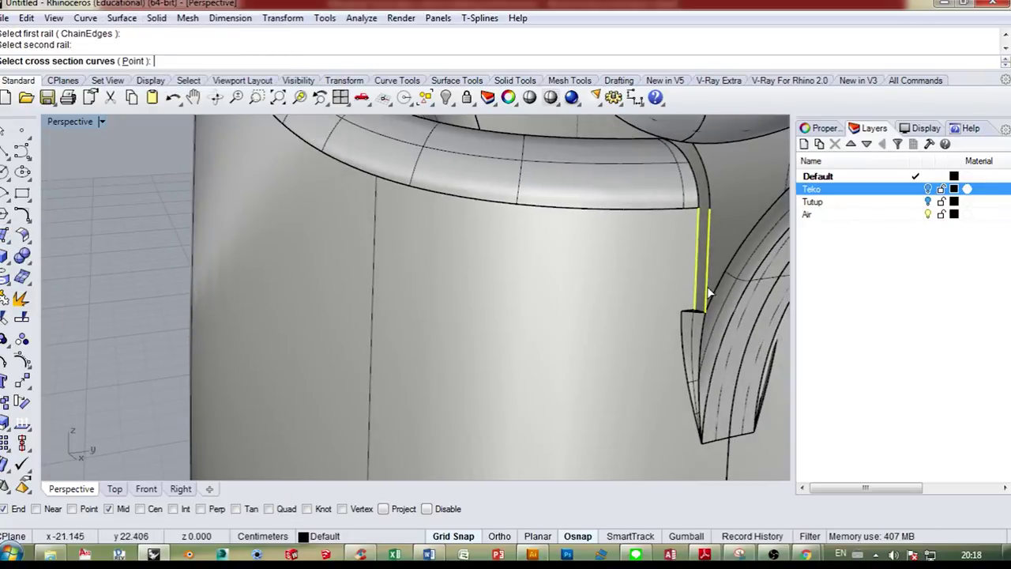
pyautogui.scroll(7, 708, 304)
pyautogui.click(693, 330)
pyautogui.press('Return')
pyautogui.click(717, 401)
# - Close the curved part of the gap beside the recess fillet's end with a two-rail sweep from the straight strip's end edge
pyautogui.scroll(-9, 703, 331)
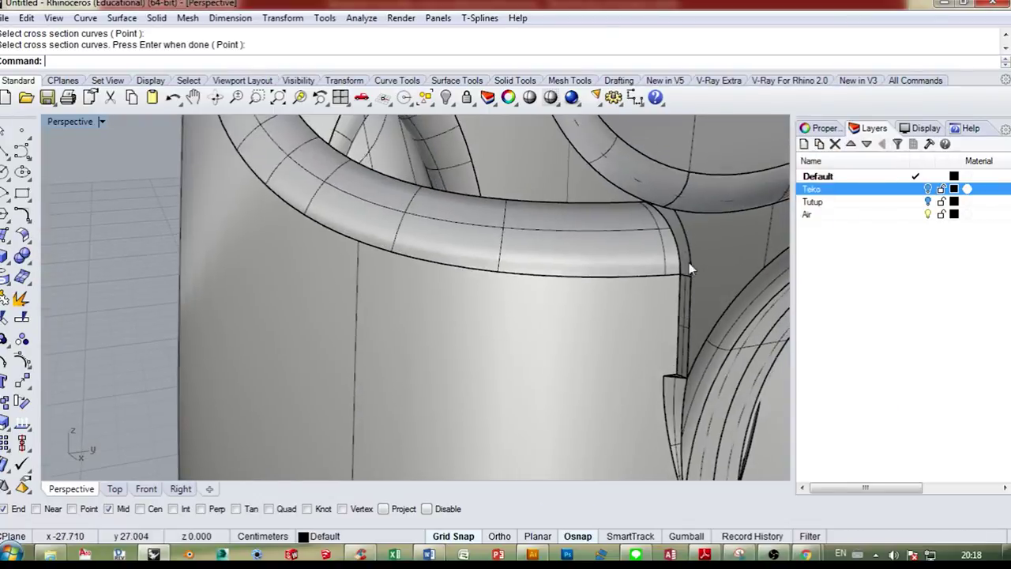
pyautogui.scroll(5, 689, 262)
pyautogui.rightClick(685, 255)
pyautogui.click(683, 253)
pyautogui.click(690, 262)
pyautogui.click(683, 300)
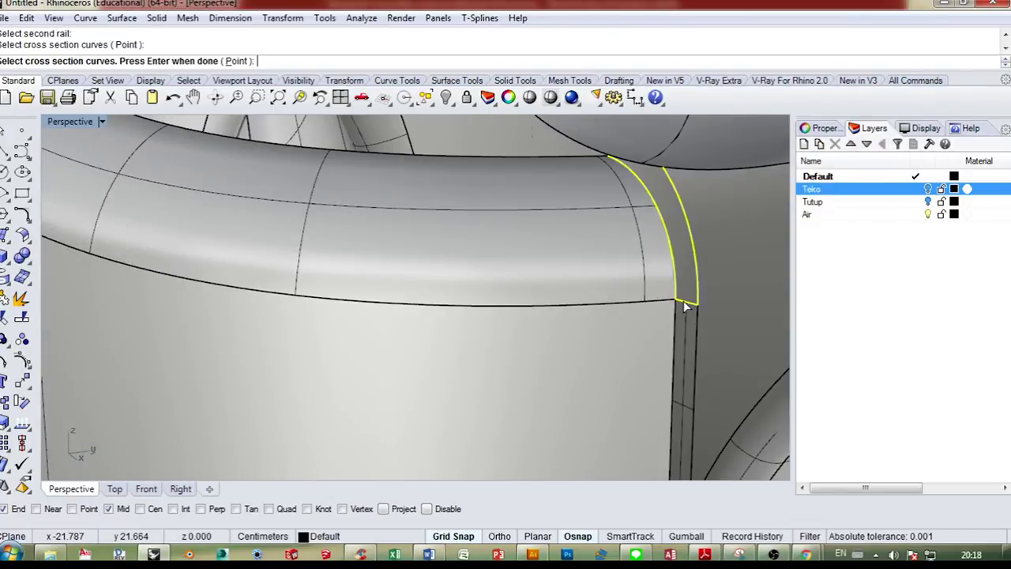
pyautogui.press('Return')
pyautogui.press('Return')
# - Trim away the thin overlapping sliver where the curved swept strip meets the handle disc's fillet
pyautogui.moveTo(718, 274); pyautogui.dragTo(693, 297, button='right')
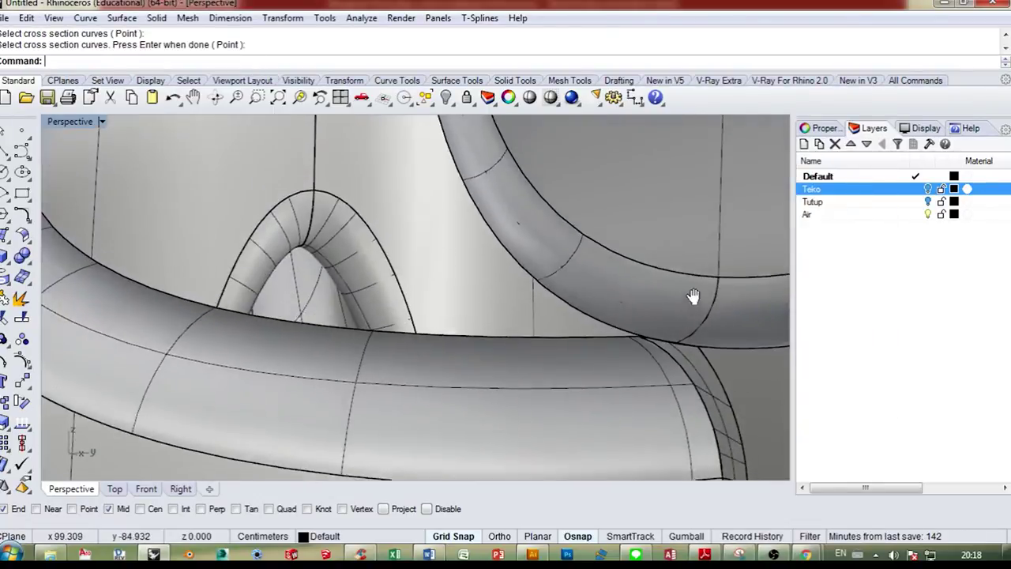
pyautogui.scroll(6, 675, 348)
pyautogui.moveTo(676, 348); pyautogui.dragTo(656, 300, button='right')
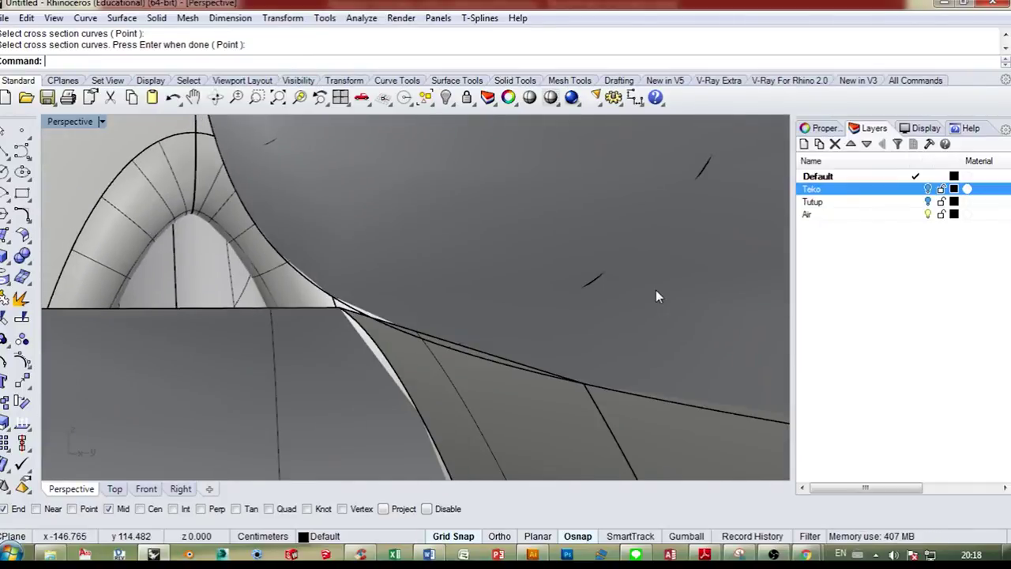
pyautogui.click(648, 291)
pyautogui.hotkey('ctrl', 't')
pyautogui.click(447, 342)
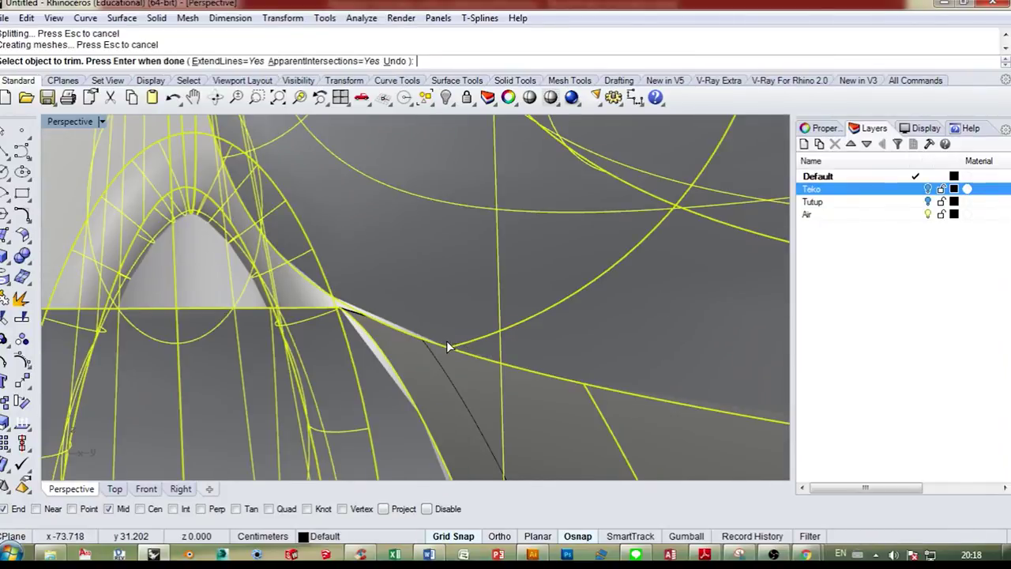
pyautogui.press('Return')
pyautogui.press('Escape')
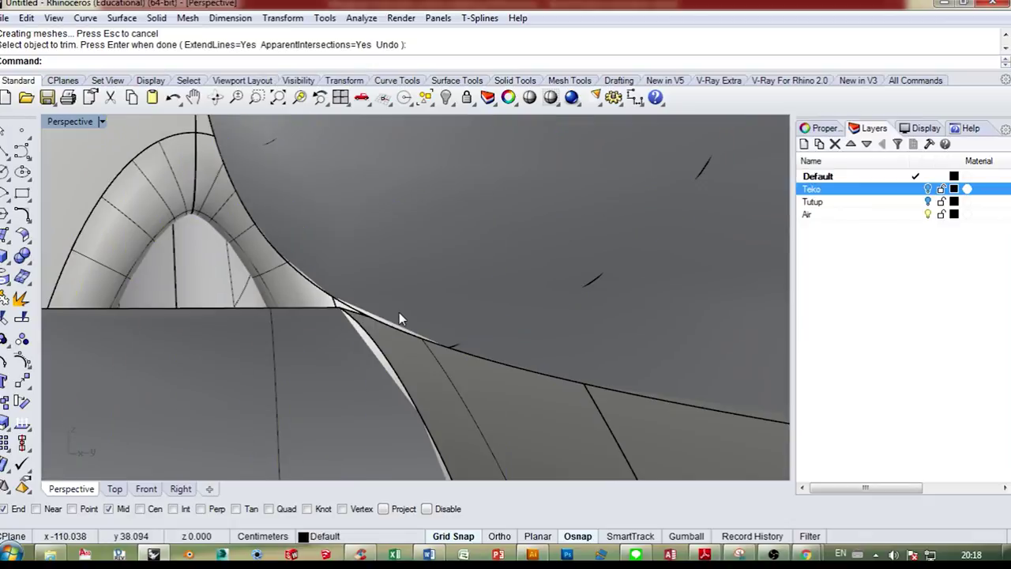
# - Split the handle disc fillet's edge at the point where it meets the recess fillet's end corner
pyautogui.moveTo(399, 312); pyautogui.dragTo(467, 300, button='right')
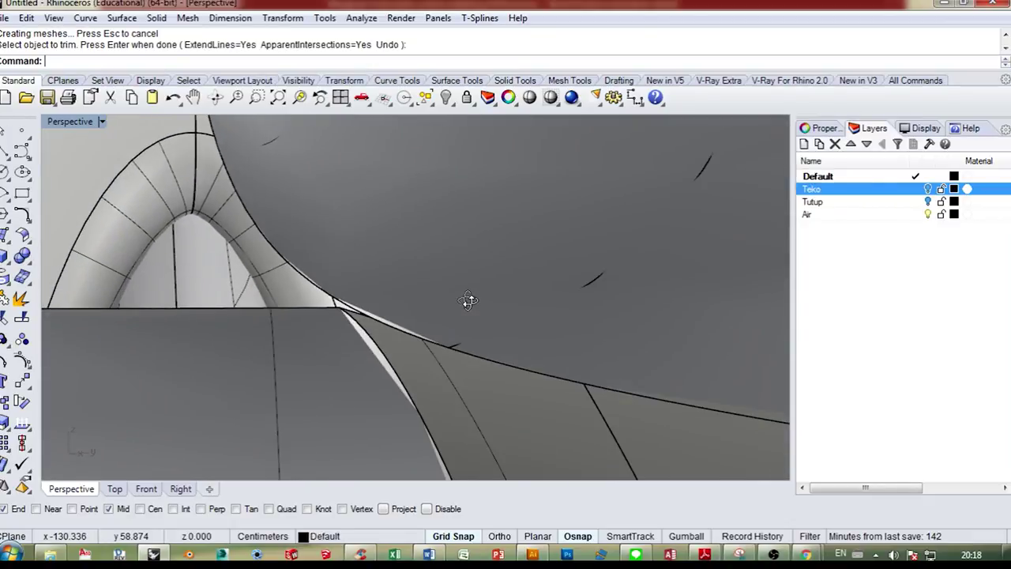
pyautogui.scroll(-5, 466, 301)
pyautogui.scroll(6, 466, 316)
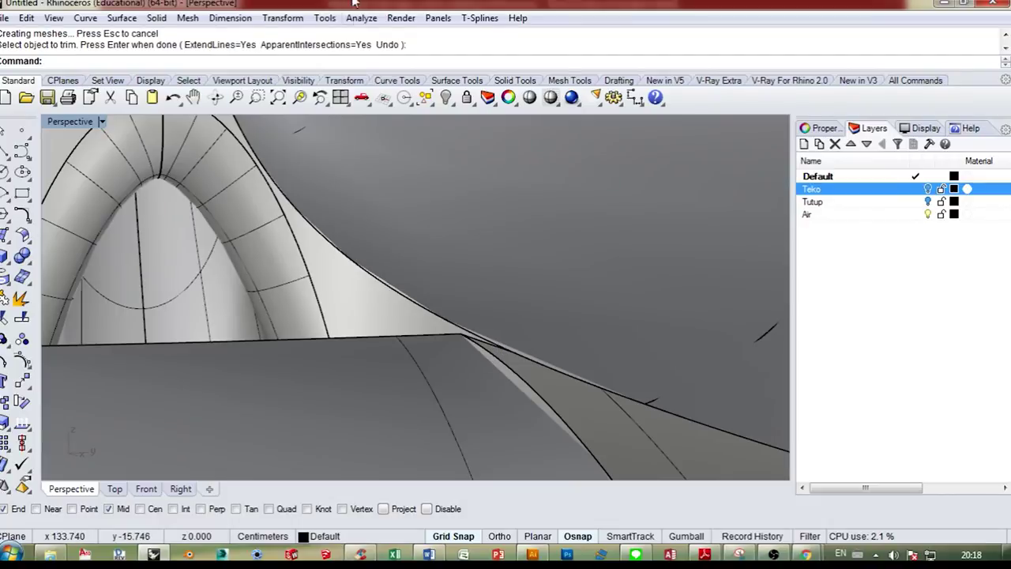
pyautogui.click(361, 17)
pyautogui.moveTo(389, 216)
pyautogui.click(519, 243)
pyautogui.click(454, 324)
pyautogui.click(462, 333)
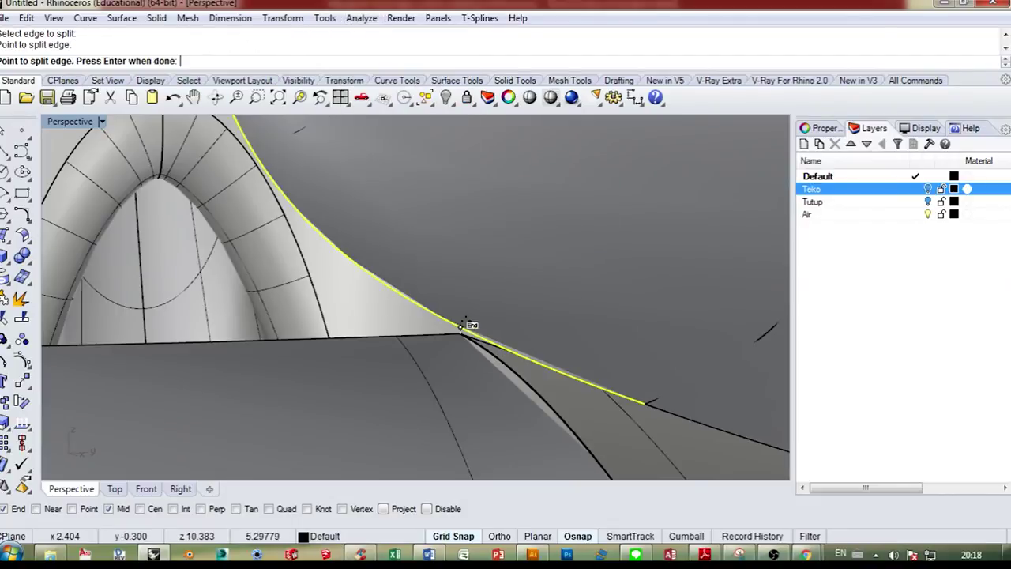
pyautogui.rightClick(464, 329)
# - Fill the remaining sliver gap between the curved swept strip and the handle disc's fillet with an edge surface
pyautogui.click(8, 239)
pyautogui.click(108, 243)
pyautogui.scroll(3, 439, 322)
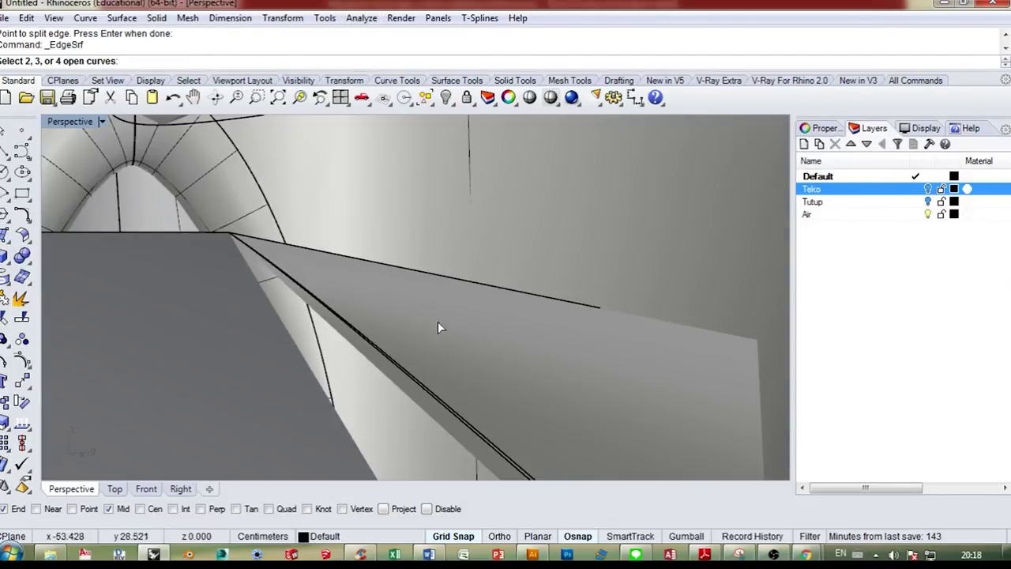
pyautogui.scroll(-3, 438, 322)
pyautogui.click(382, 309)
pyautogui.click(384, 306)
pyautogui.rightClick(403, 287)
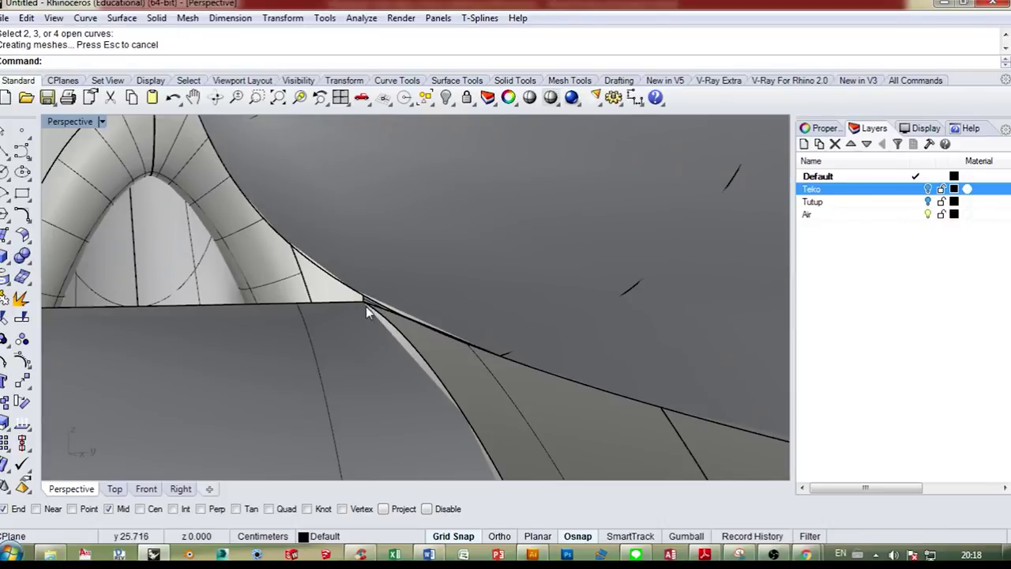
# - Close the large recess opening with an edge surface between the recess fillet's inner edge and the handle disc's fillet edge
pyautogui.rightClick(352, 281)
pyautogui.click(329, 274)
pyautogui.click(314, 304)
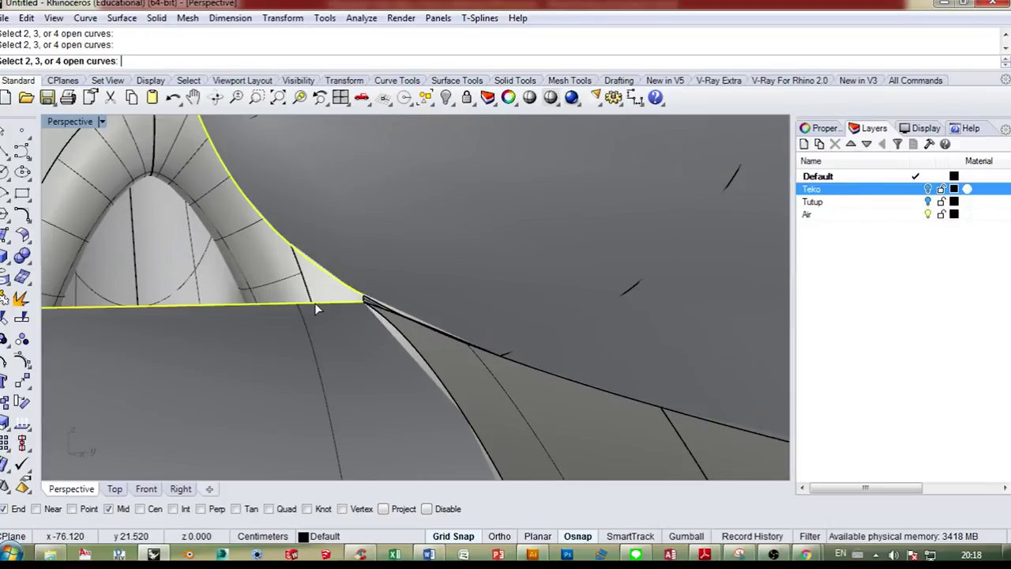
pyautogui.moveTo(314, 303); pyautogui.dragTo(349, 307, button='right')
pyautogui.click(596, 199)
pyautogui.scroll(-10, 580, 174)
pyautogui.scroll(9, 517, 160)
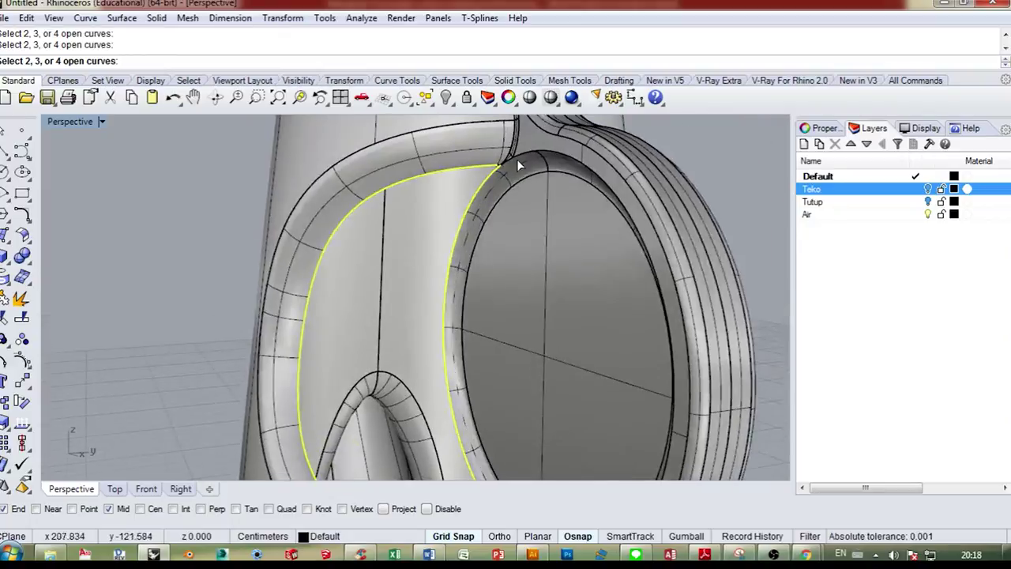
pyautogui.scroll(-8, 492, 174)
pyautogui.scroll(7, 463, 225)
pyautogui.scroll(-4, 465, 222)
pyautogui.click(467, 223)
# - Select the loose patch surfaces around the handle and mirror a copy across the vessel's central X axis in the Top view
pyautogui.scroll(-12, 468, 224)
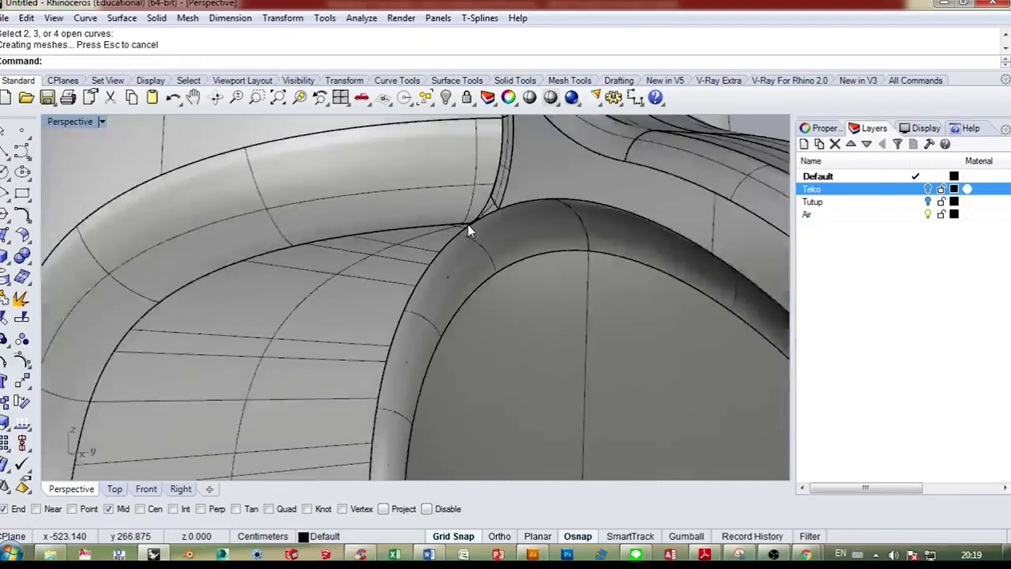
pyautogui.moveTo(503, 247); pyautogui.dragTo(427, 260, button='right')
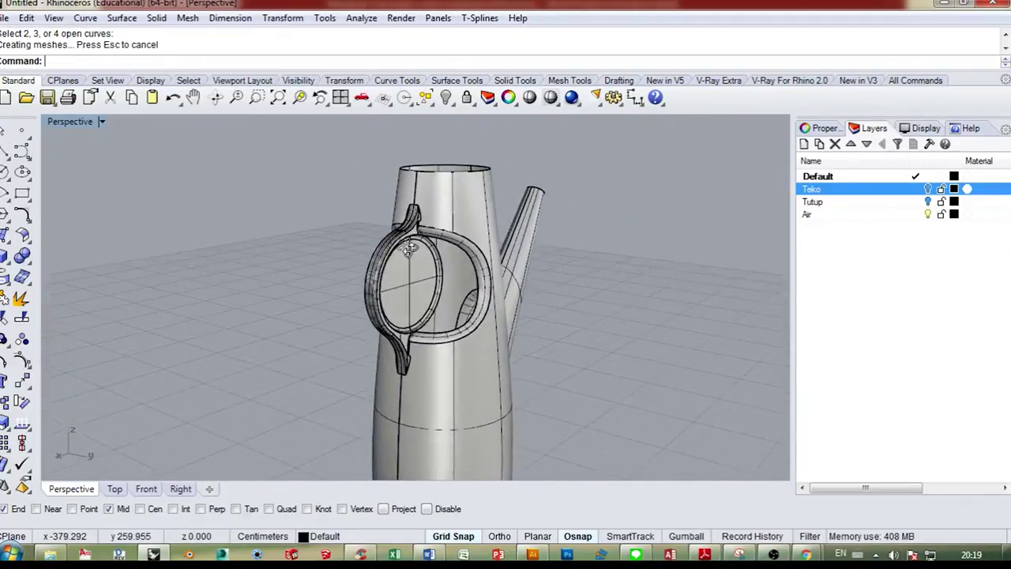
pyautogui.click(420, 259)
pyautogui.moveTo(562, 269); pyautogui.dragTo(522, 218, button='right')
pyautogui.click(424, 102)
pyautogui.click(469, 128)
pyautogui.click(113, 490)
pyautogui.write('Mirror')
pyautogui.press('Return')
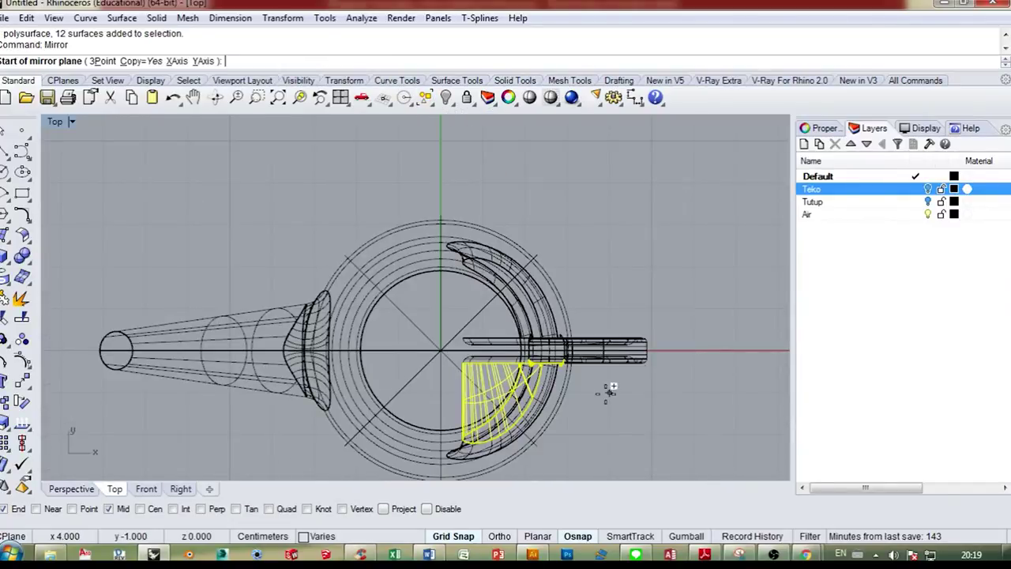
pyautogui.click(648, 349)
pyautogui.click(685, 357)
# - Join all of the vessel's surfaces and polysurfaces together
pyautogui.scroll(-8, 684, 360)
pyautogui.moveTo(380, 281); pyautogui.dragTo(710, 429)
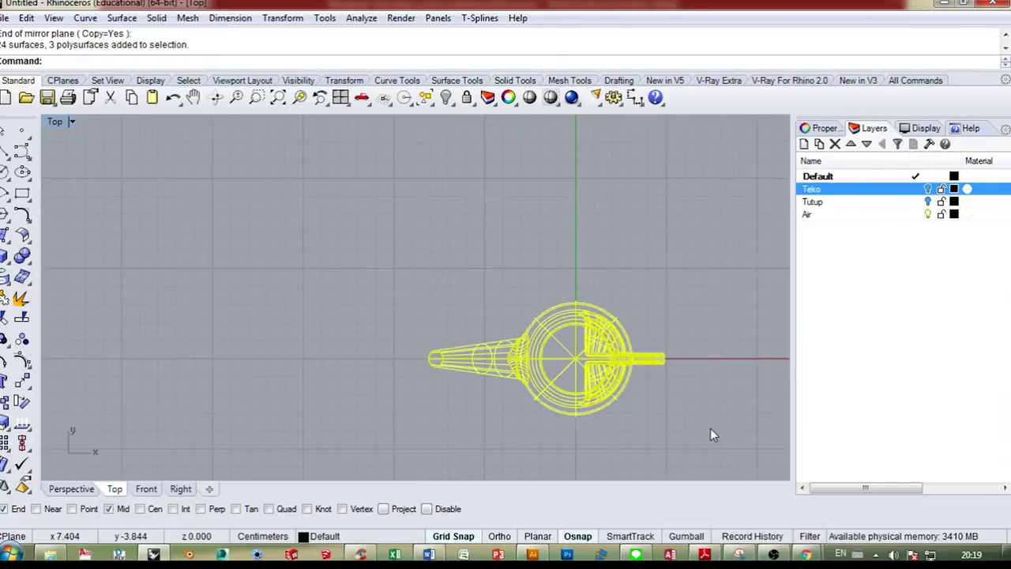
pyautogui.hotkey('ctrl', 'j')
# - Show the joined vessel's naked edges and examine the ones on the spout's joint in the Perspective view
pyautogui.click(361, 17)
pyautogui.moveTo(395, 216)
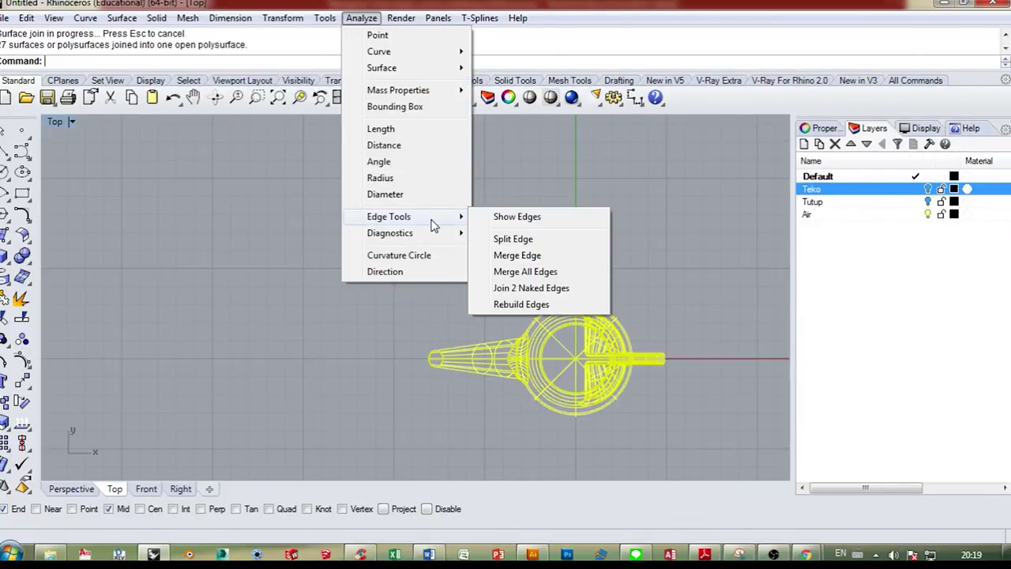
pyautogui.click(490, 217)
pyautogui.click(71, 489)
pyautogui.moveTo(367, 363)
pyautogui.mouseDown(button='right')
pyautogui.moveTo(343, 336)
pyautogui.moveTo(293, 359)
pyautogui.moveTo(474, 339)
pyautogui.mouseUp(button='right')
pyautogui.moveTo(324, 312); pyautogui.dragTo(352, 372, button='right')
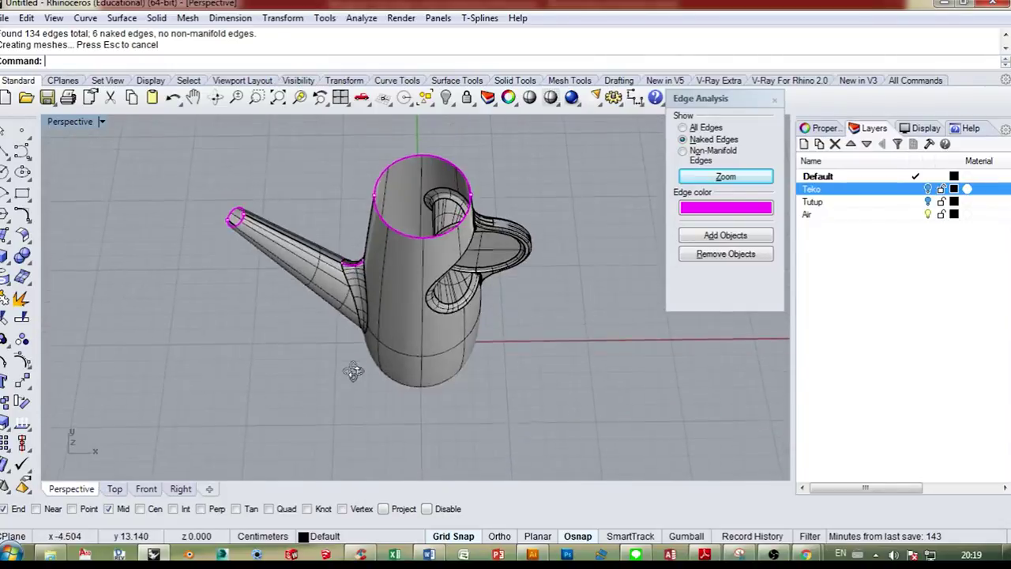
pyautogui.scroll(12, 350, 270)
pyautogui.scroll(4, 350, 271)
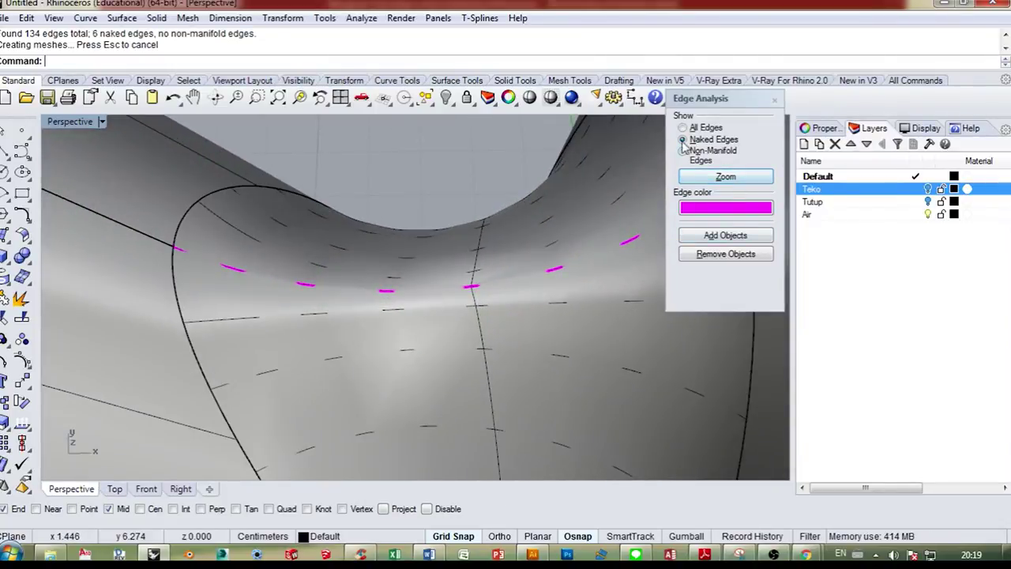
# - Join the two unjoined edges along the spout's joint with Join 2 Naked Edges and close the edge analysis
pyautogui.click(403, 19)
pyautogui.moveTo(378, 20)
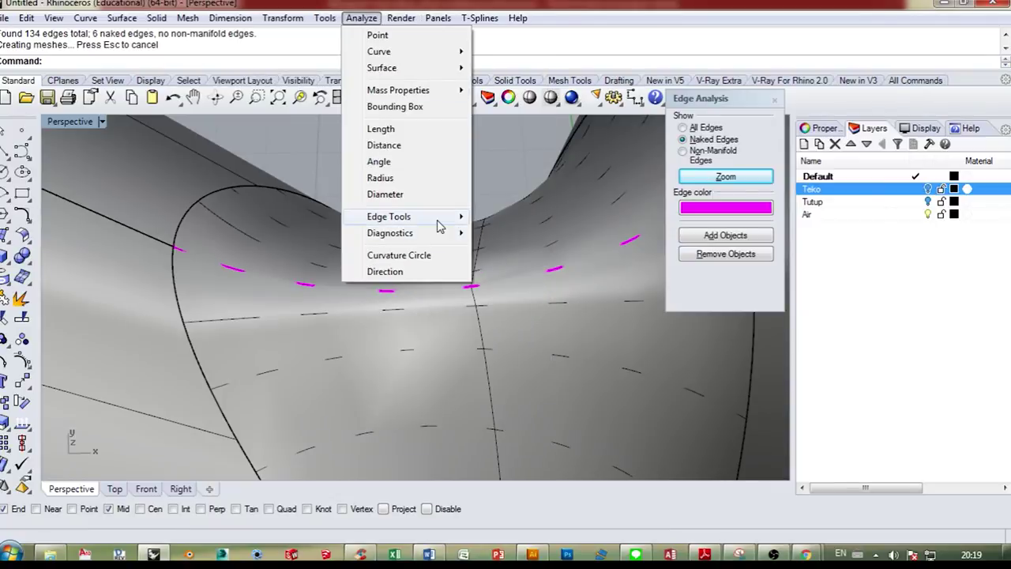
pyautogui.moveTo(440, 226)
pyautogui.click(531, 287)
pyautogui.click(548, 279)
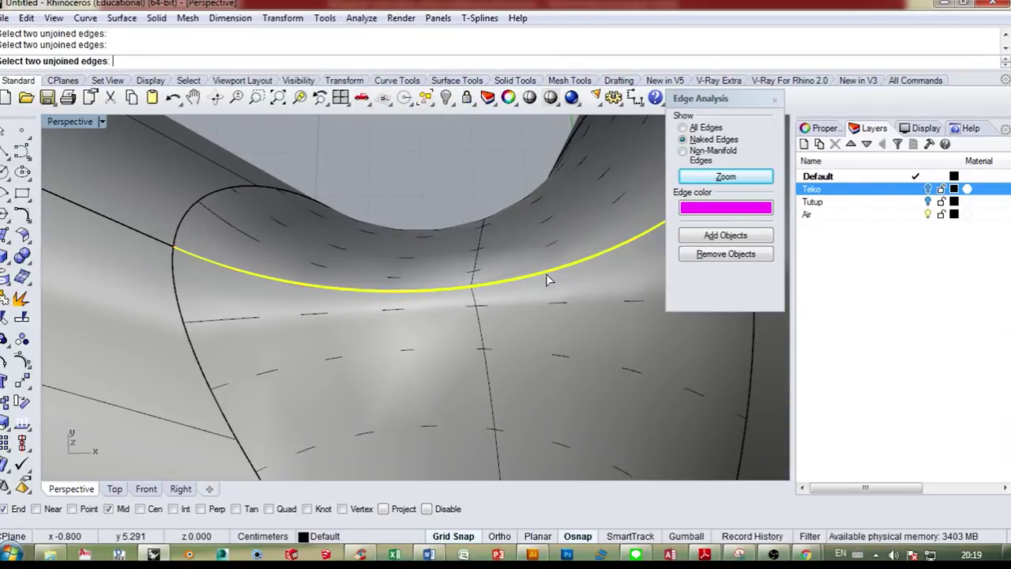
pyautogui.click(548, 280)
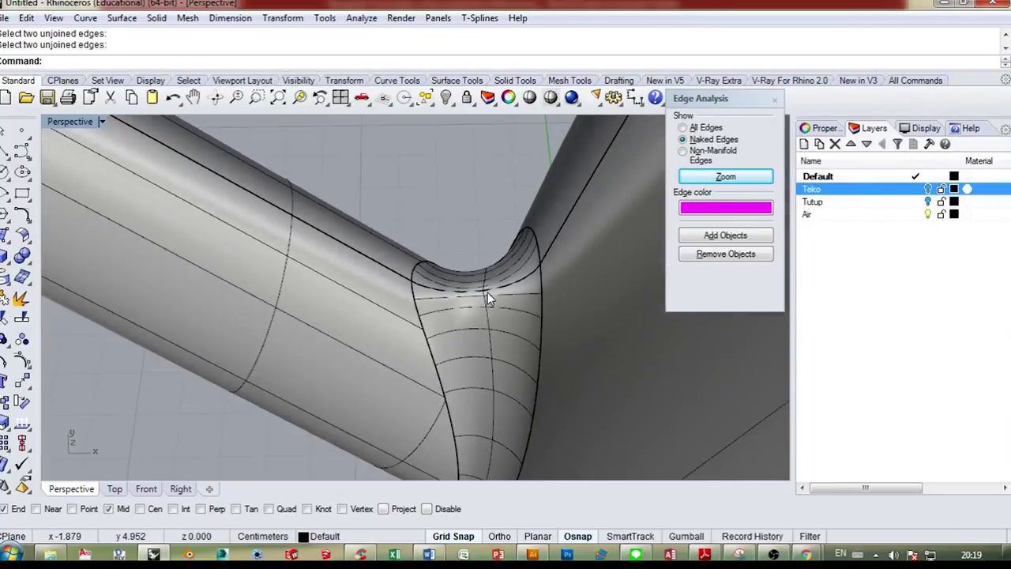
pyautogui.scroll(-15, 489, 293)
pyautogui.keyDown('shift'); pyautogui.moveTo(492, 292); pyautogui.dragTo(399, 293, button='right'); pyautogui.keyUp('shift')
pyautogui.rightClick(443, 217)
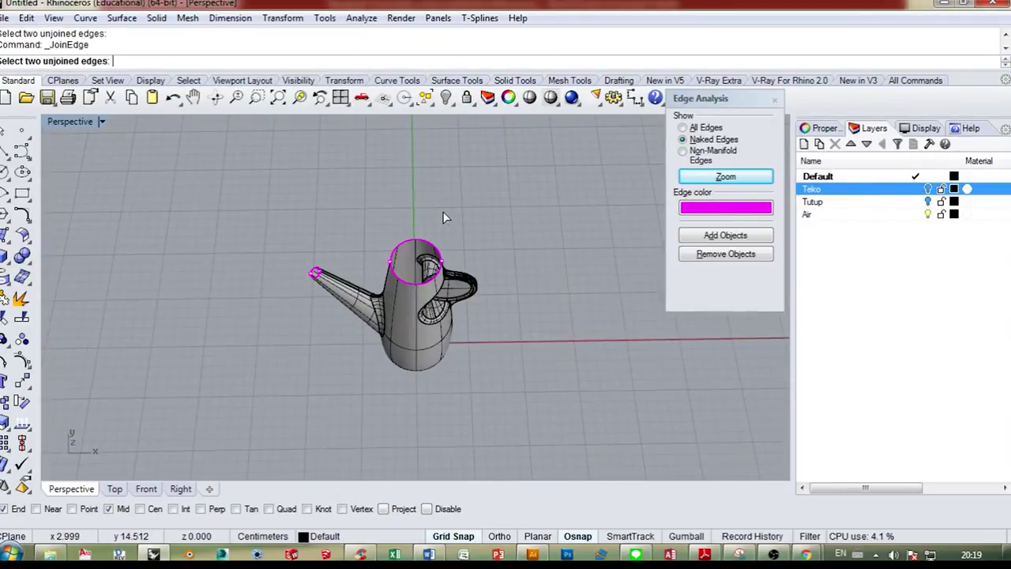
pyautogui.click(774, 100)
# - Turn on and lock the Teko layer, and select the joined vessel polysurface
pyautogui.moveTo(553, 205); pyautogui.dragTo(470, 243, button='right')
pyautogui.click(434, 223)
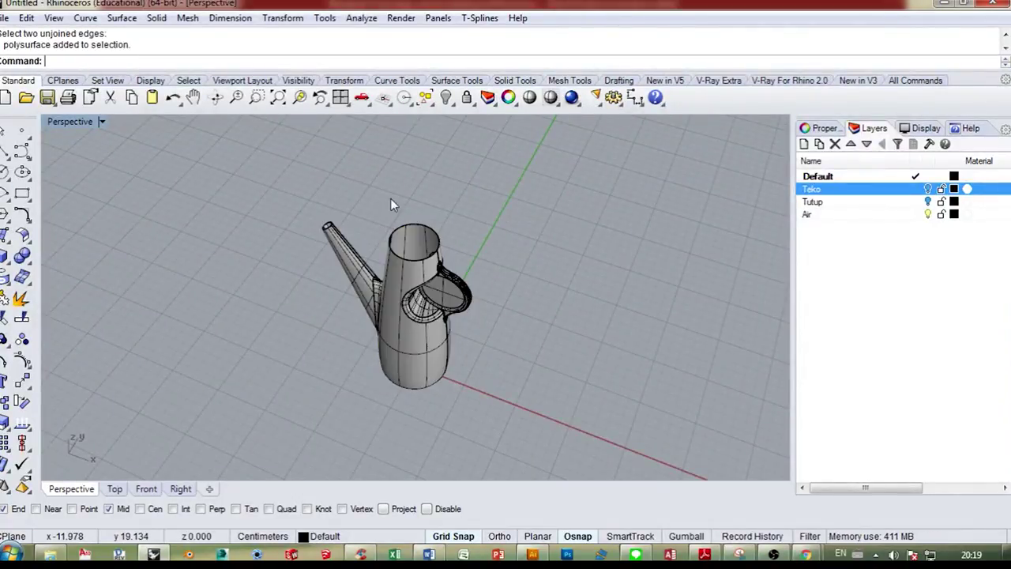
pyautogui.moveTo(447, 283); pyautogui.dragTo(536, 279, button='right')
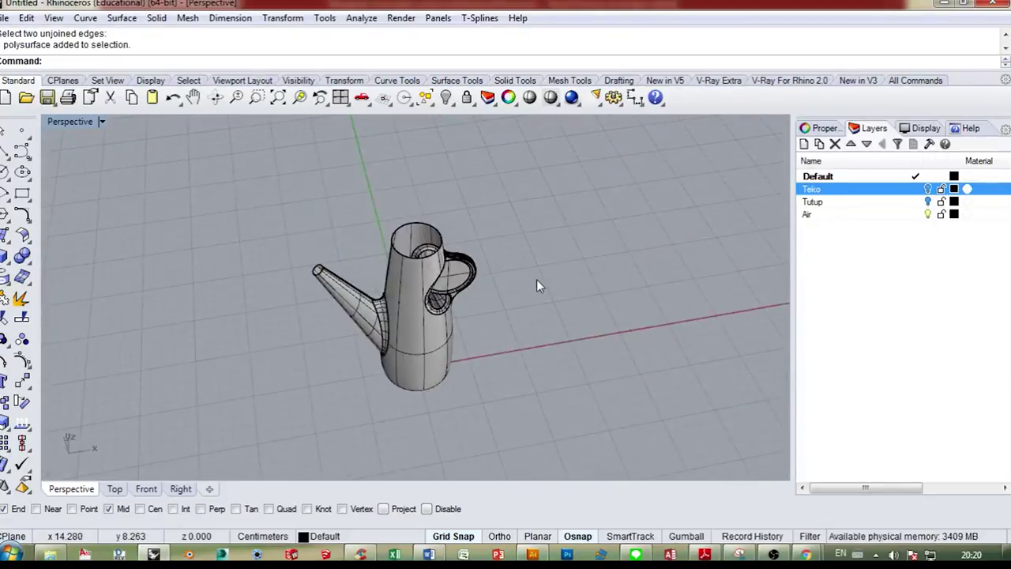
pyautogui.click(928, 189)
pyautogui.click(940, 190)
pyautogui.click(423, 289)
pyautogui.moveTo(424, 307); pyautogui.dragTo(406, 263, button='right')
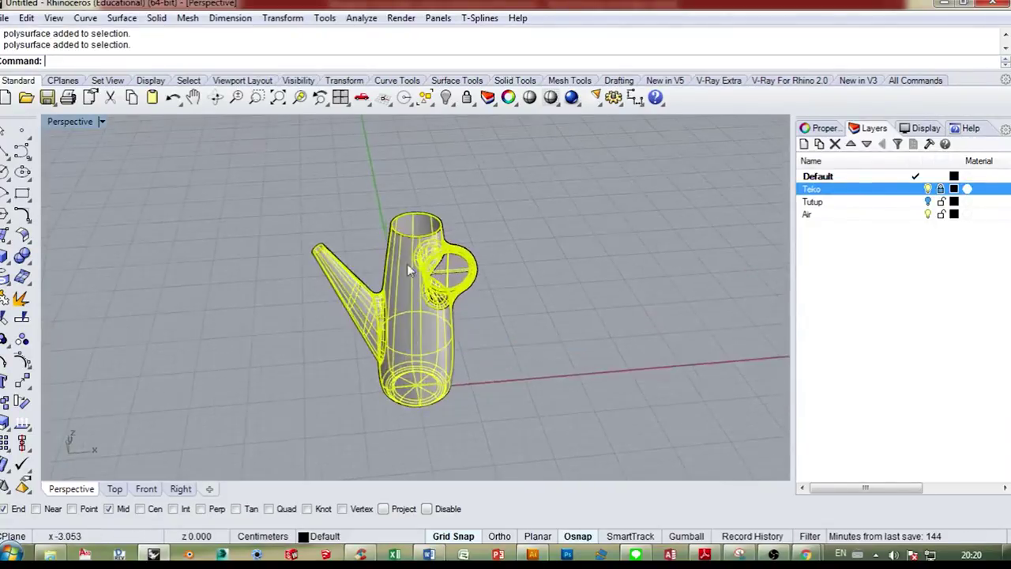
# - Disable object snaps and draw a straight control point curve in the Top view at x = -2 from y = 4 to y = -5
pyautogui.click(146, 490)
pyautogui.moveTo(562, 285); pyautogui.dragTo(541, 263, button='right')
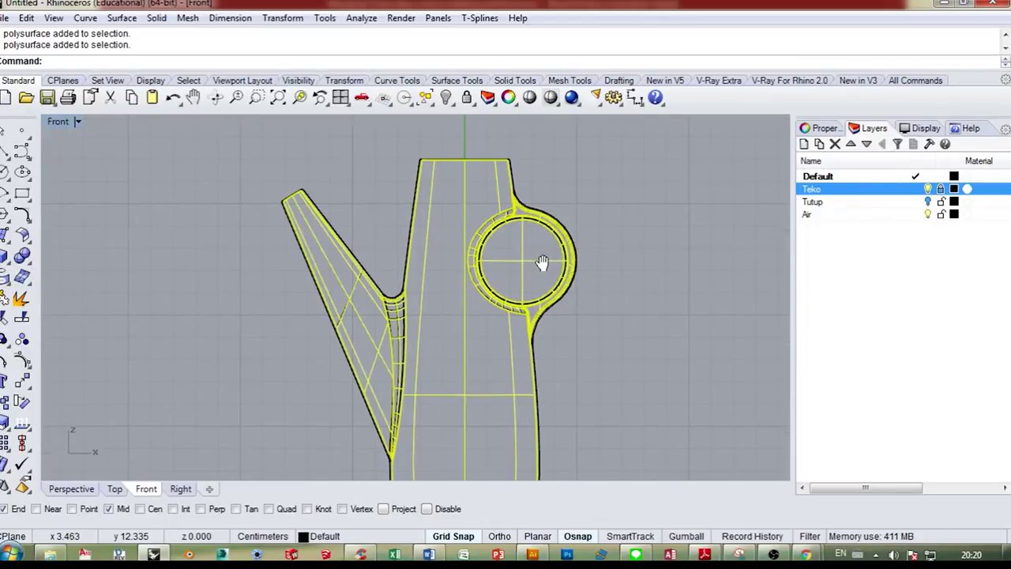
pyautogui.click(115, 488)
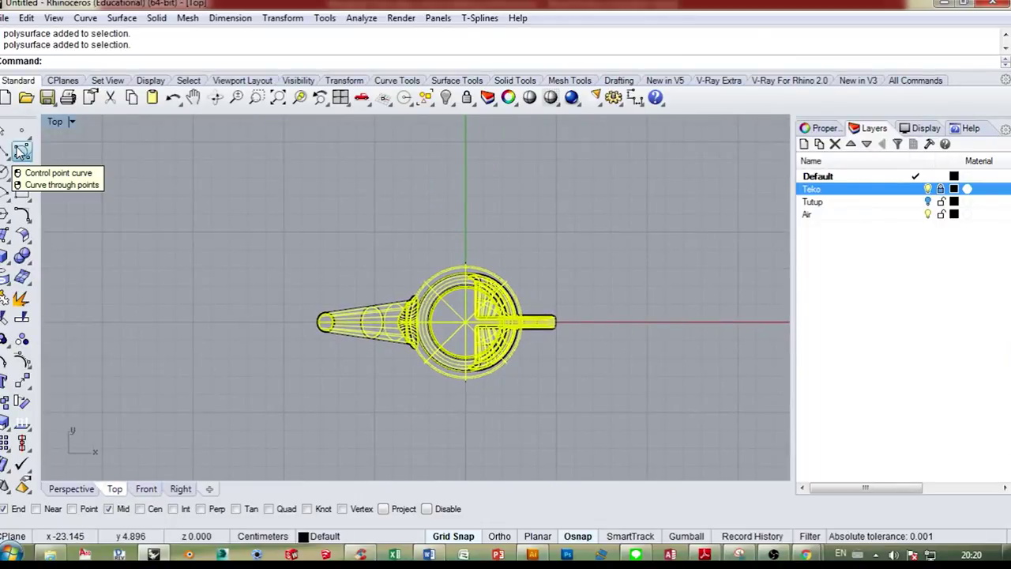
pyautogui.click(21, 151)
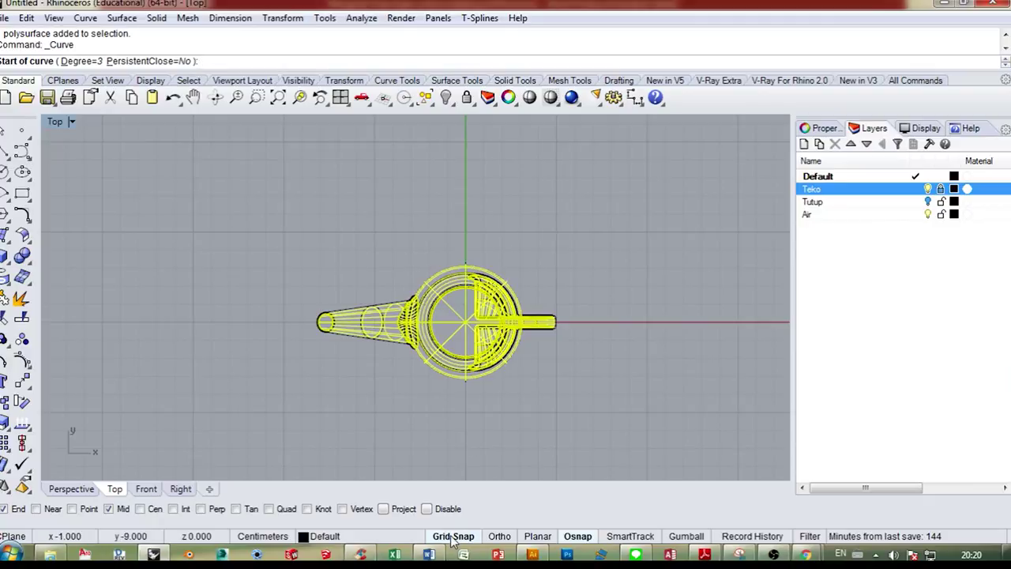
pyautogui.click(428, 249)
pyautogui.click(426, 509)
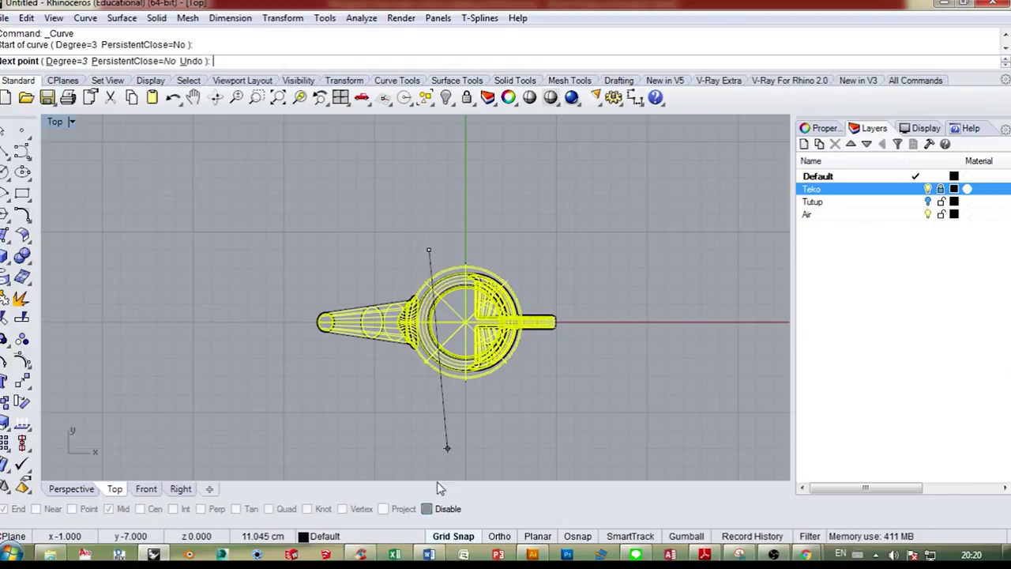
pyautogui.click(428, 321)
pyautogui.hotkey('ctrl', 'z')
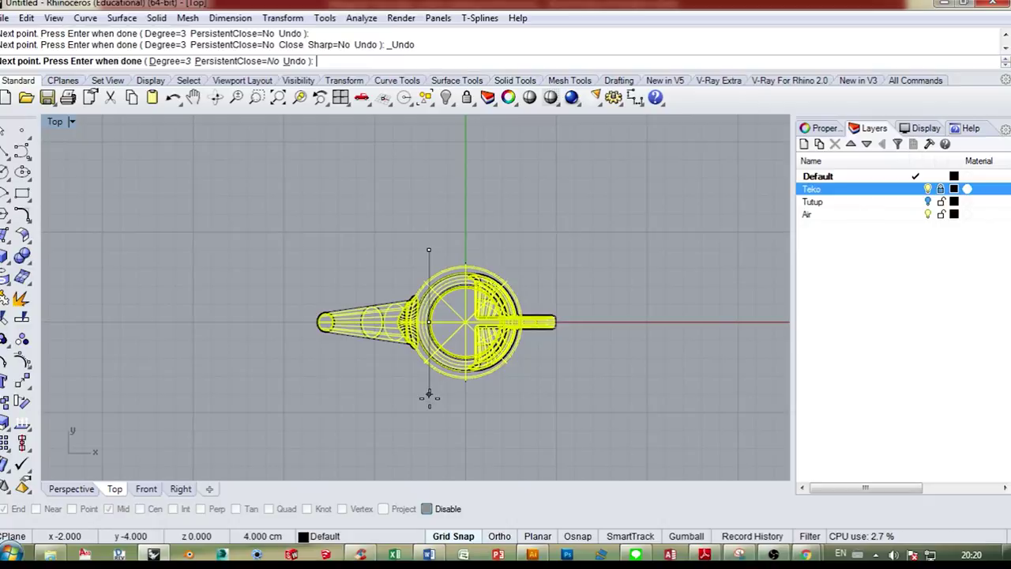
pyautogui.hotkey('ctrl', 'z')
pyautogui.click(428, 286)
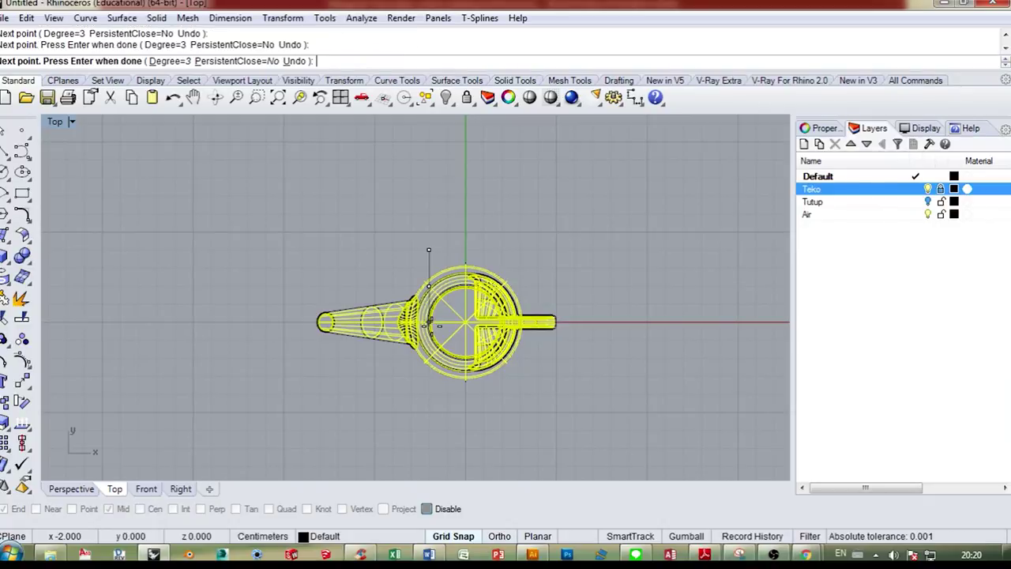
pyautogui.click(432, 405)
pyautogui.rightClick(442, 402)
# - Draw a second straight control point curve along the Y axis from y = -5 to y = 4
pyautogui.rightClick(465, 400)
pyautogui.click(464, 409)
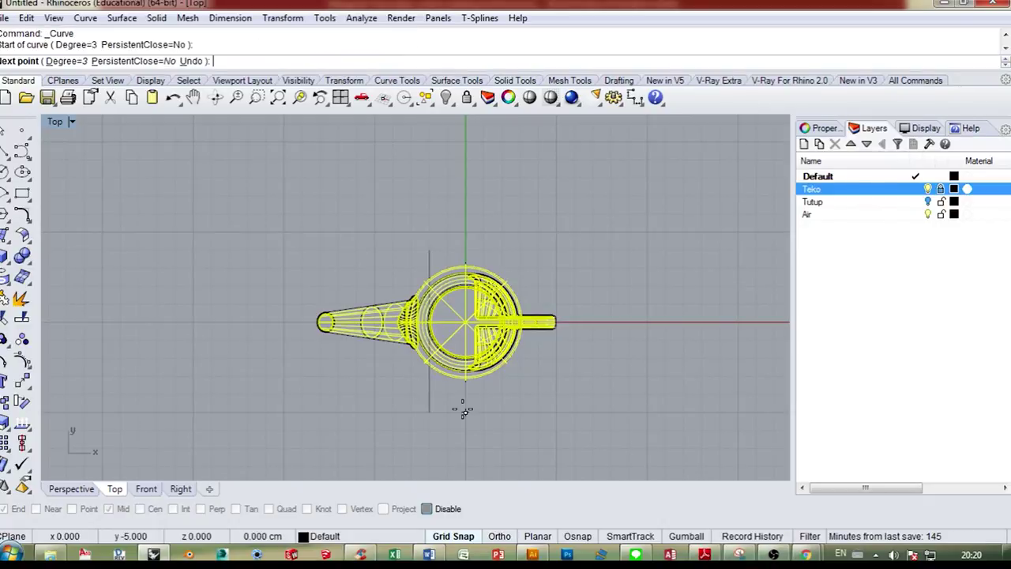
pyautogui.click(465, 358)
pyautogui.click(465, 321)
pyautogui.click(465, 286)
pyautogui.rightClick(508, 253)
# - Draw a third straight control point curve at x = 2 from y = 4 to y = -4
pyautogui.rightClick(508, 251)
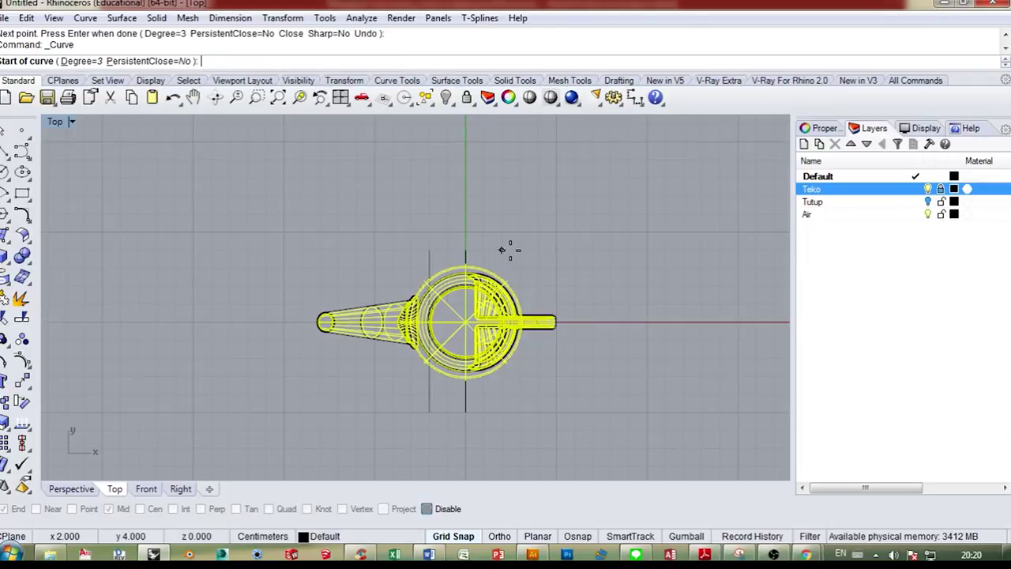
pyautogui.click(507, 250)
pyautogui.click(503, 303)
pyautogui.click(504, 348)
pyautogui.click(506, 396)
pyautogui.rightClick(505, 413)
# - Draw a fourth straight control point curve at x = 3 from y = 4 to y = -5
pyautogui.press('Return')
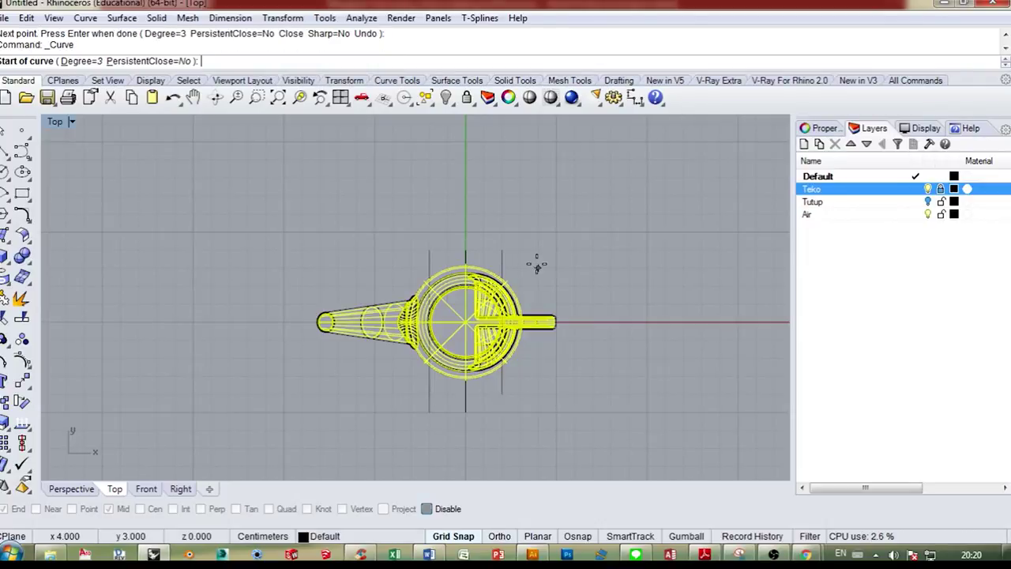
pyautogui.click(519, 251)
pyautogui.click(519, 322)
pyautogui.click(520, 409)
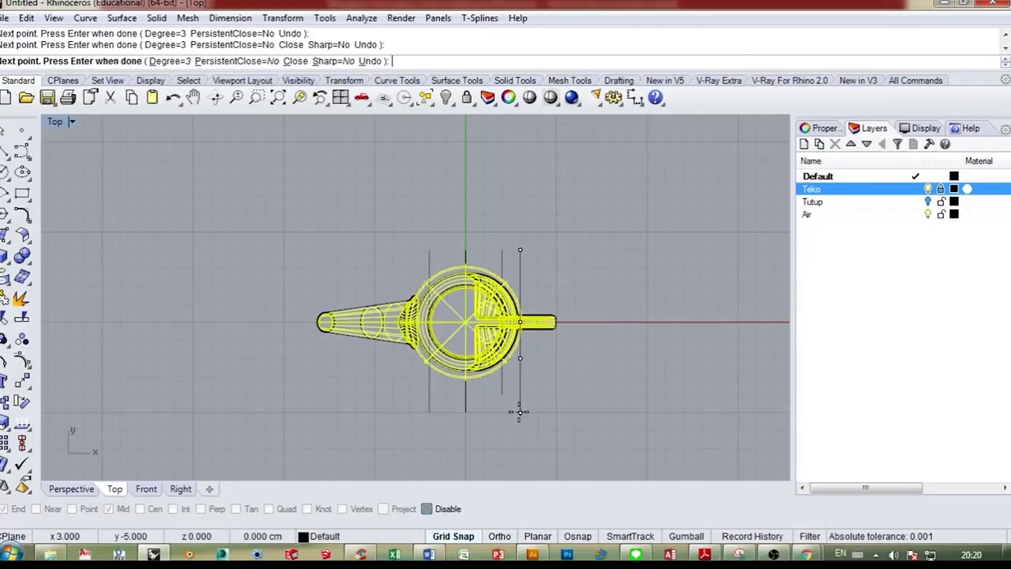
pyautogui.press('Return')
# - Show the edit points of the x = 2 curve and move its lower end to y = -5
pyautogui.click(502, 392)
pyautogui.click(3, 361)
pyautogui.keyDown('shift'); pyautogui.moveTo(502, 395); pyautogui.dragTo(501, 412); pyautogui.keyUp('shift')
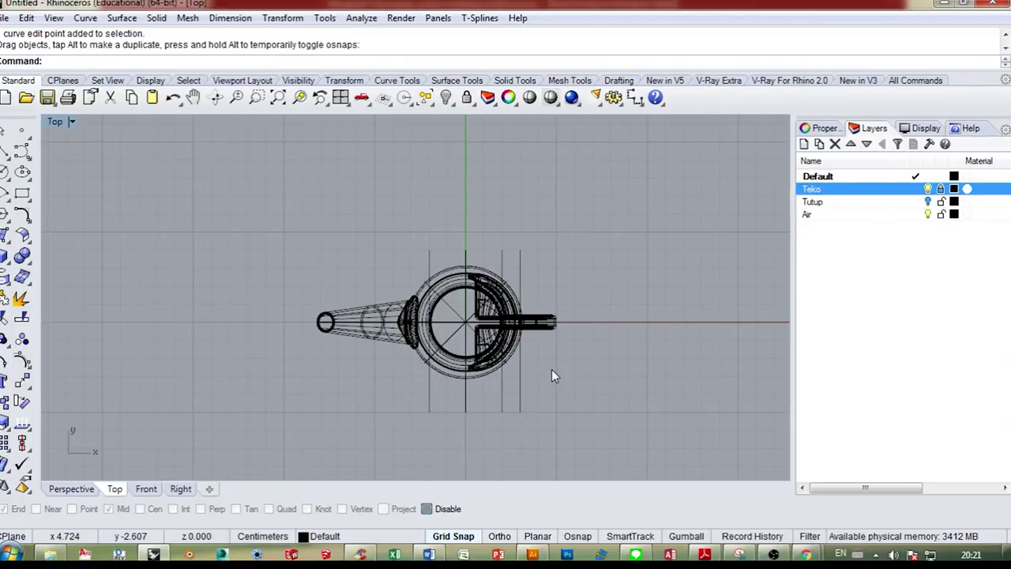
pyautogui.moveTo(403, 223); pyautogui.dragTo(547, 457)
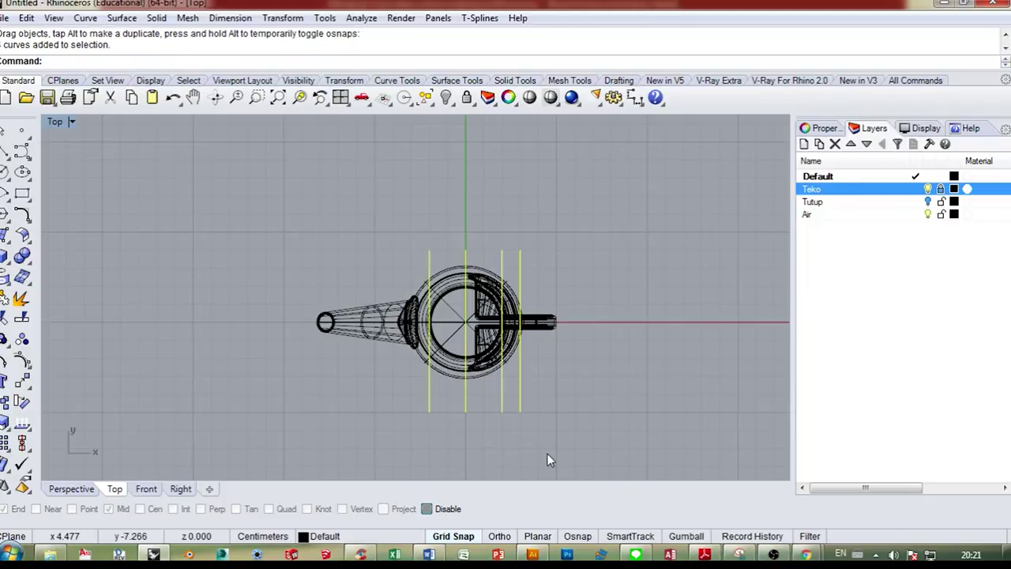
pyautogui.press('Delete')
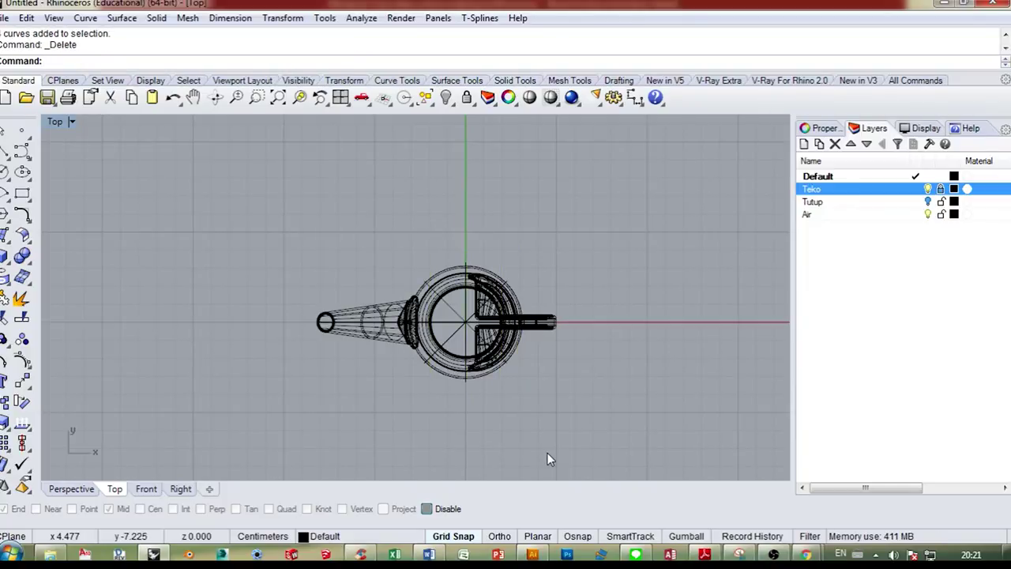
pyautogui.rightClick(173, 96)
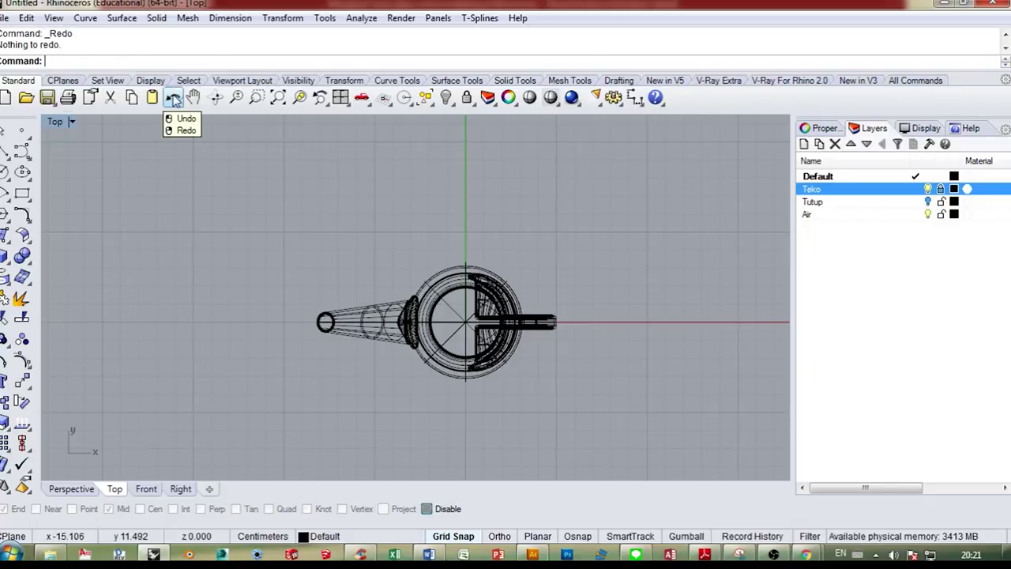
pyautogui.click(173, 96)
# - Draw a straight control point curve across the four curves at y = 3 from x = -4 to x = 5
pyautogui.click(25, 152)
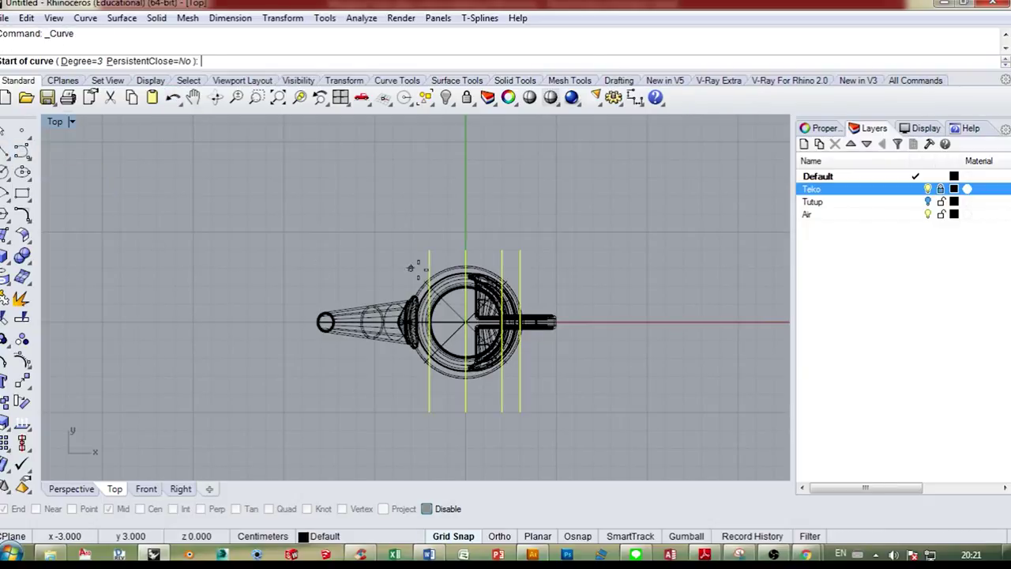
pyautogui.click(398, 268)
pyautogui.click(429, 267)
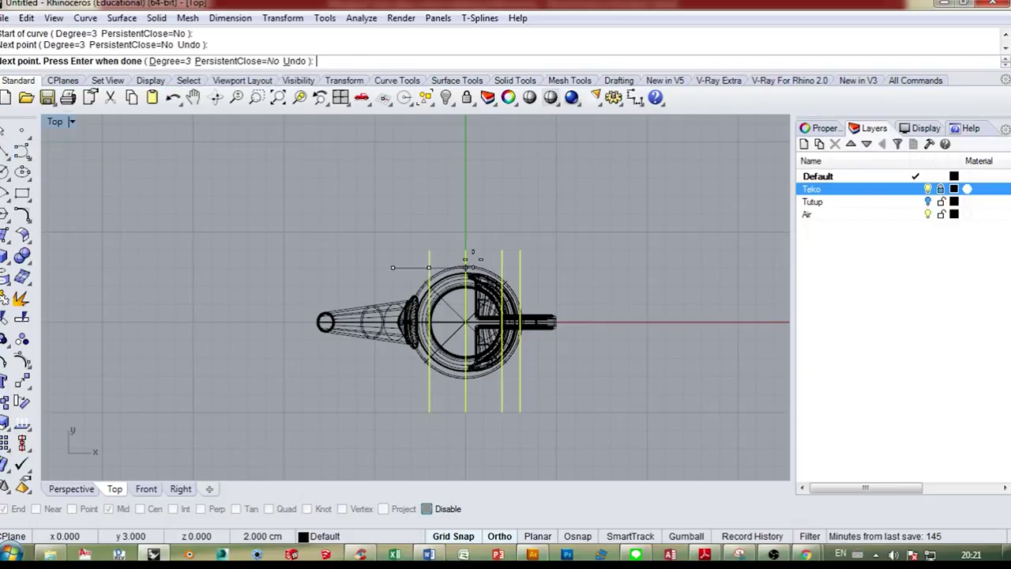
pyautogui.click(466, 267)
pyautogui.click(502, 267)
pyautogui.click(555, 267)
pyautogui.press('Return')
# - Draw a second crossing control point curve at y = 1 from x = 5 to x = -4
pyautogui.press('Return')
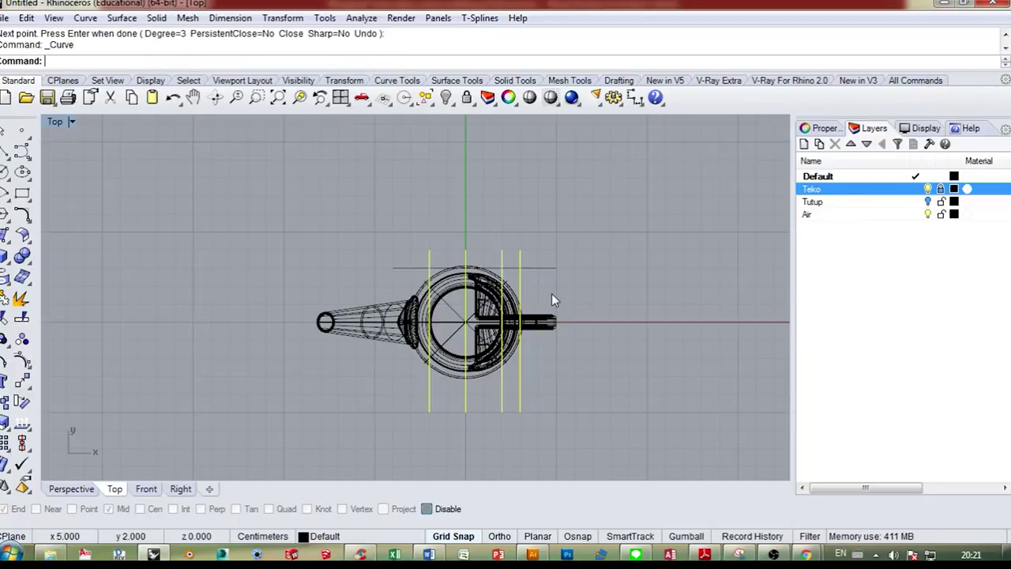
pyautogui.click(519, 304)
pyautogui.click(556, 304)
pyautogui.click(502, 305)
pyautogui.click(451, 306)
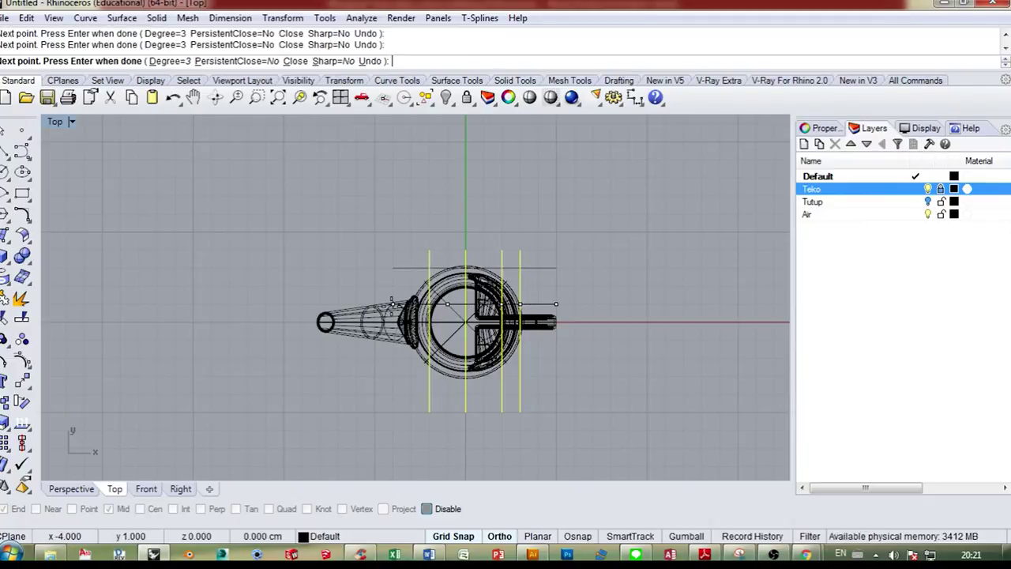
pyautogui.click(393, 305)
pyautogui.press('Return')
# - Draw a third crossing control point curve at y = -2 from x = -4 to x = 5
pyautogui.press('Return')
pyautogui.click(393, 357)
pyautogui.click(428, 358)
pyautogui.click(466, 358)
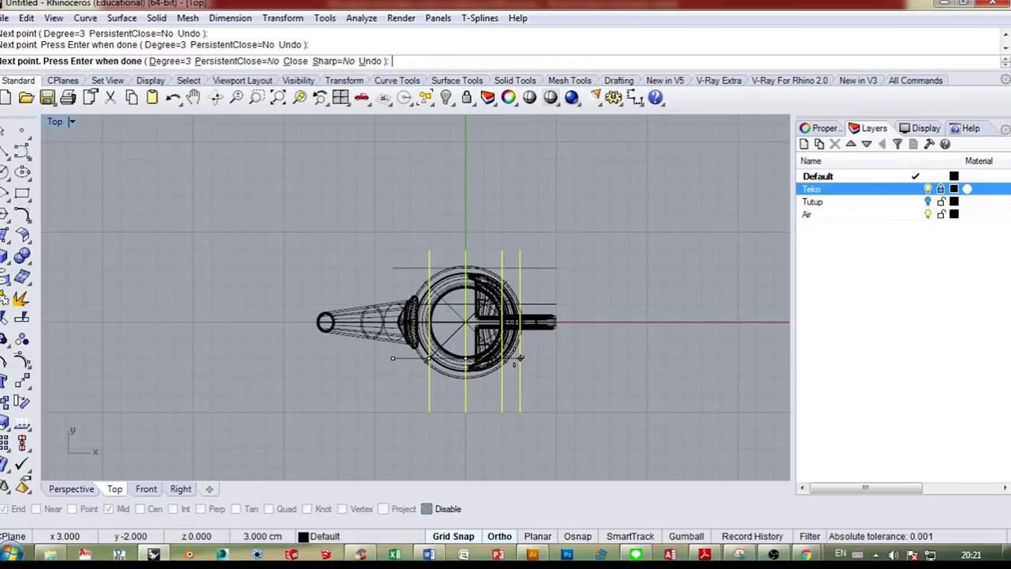
pyautogui.click(502, 358)
pyautogui.click(557, 358)
pyautogui.press('Return')
# - Draw a fourth crossing control point curve at y = -4 from x = 5 to x = -4
pyautogui.press('Return')
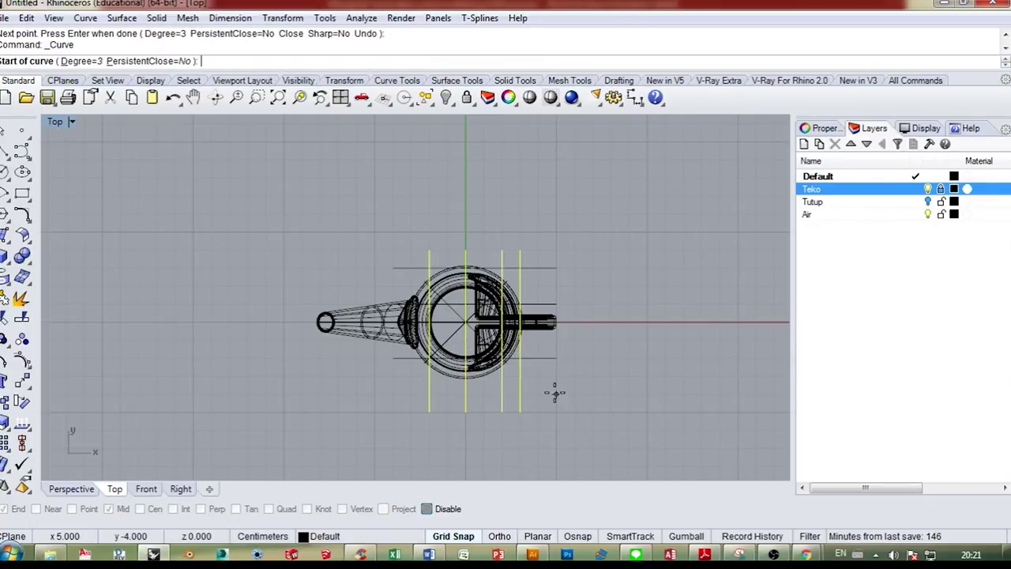
pyautogui.click(556, 393)
pyautogui.click(520, 393)
pyautogui.click(503, 392)
pyautogui.click(467, 393)
pyautogui.click(394, 393)
pyautogui.press('Return')
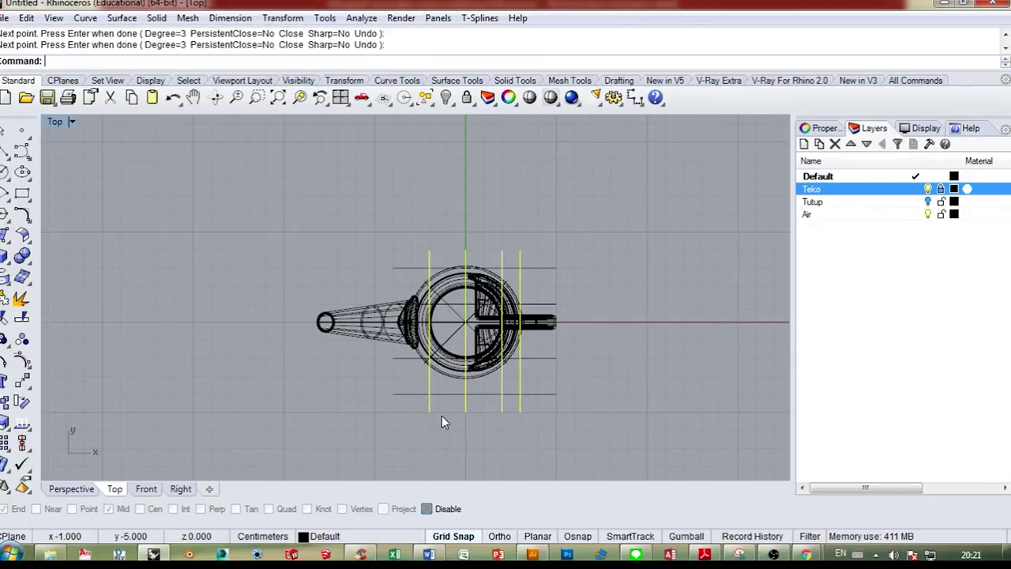
# - Hide the vessel polysurface in the Perspective view and turn off the Teko layer to isolate the curve grid
pyautogui.moveTo(363, 232); pyautogui.dragTo(586, 480)
pyautogui.click(71, 490)
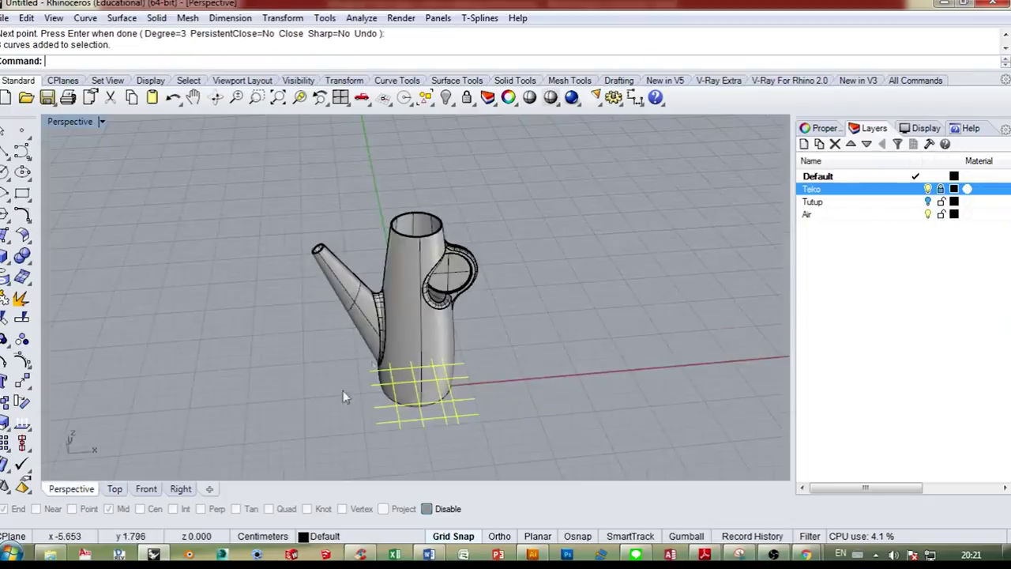
pyautogui.moveTo(365, 343); pyautogui.dragTo(522, 352, button='right')
pyautogui.click(445, 97)
pyautogui.click(500, 125)
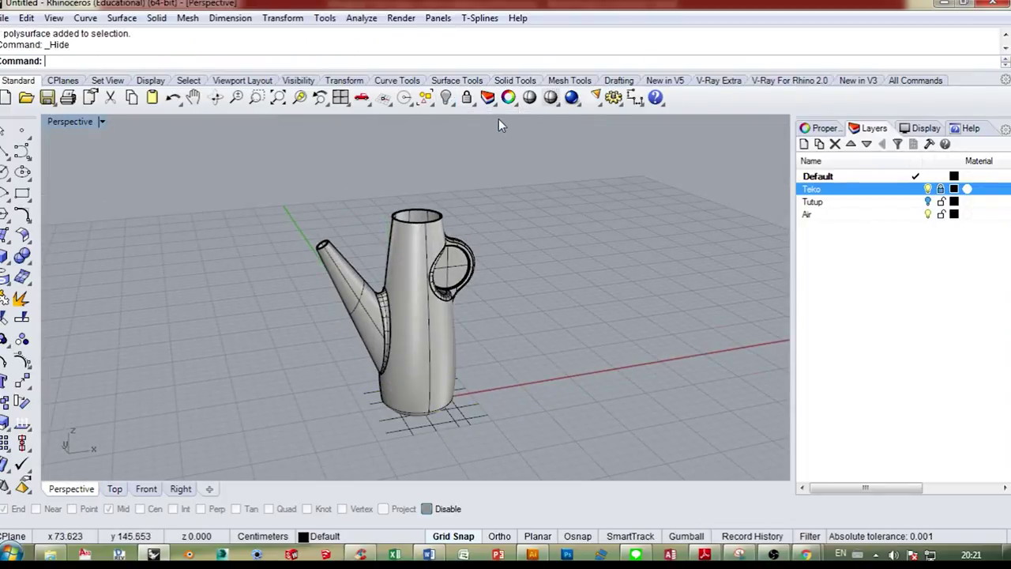
pyautogui.click(928, 190)
# - Select all eight curves of the grid and turn on their control points
pyautogui.moveTo(334, 312); pyautogui.dragTo(491, 449)
pyautogui.press('F10')
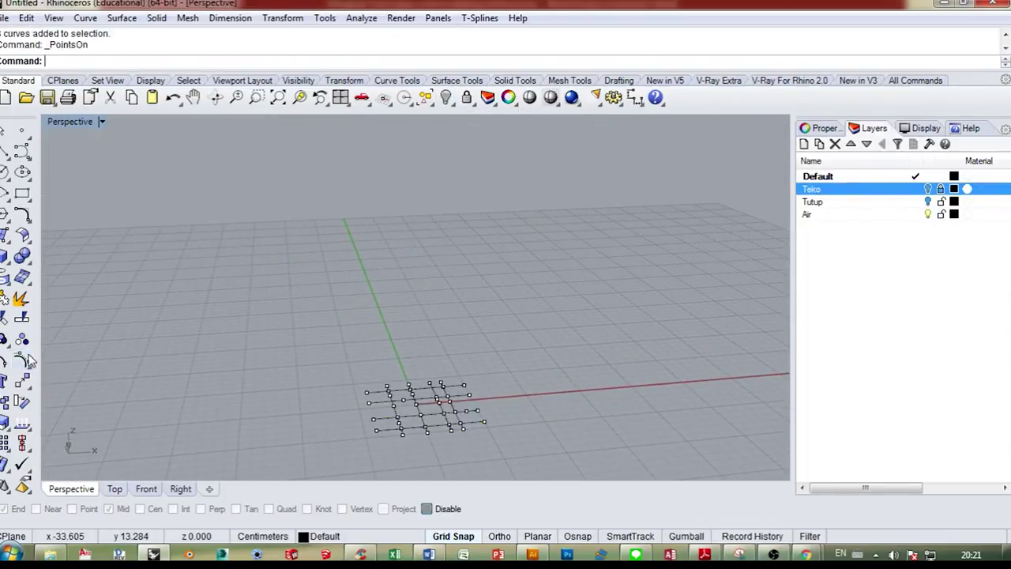
pyautogui.scroll(3, 438, 421)
pyautogui.scroll(2, 435, 416)
pyautogui.keyDown('shift'); pyautogui.moveTo(435, 416); pyautogui.dragTo(444, 360, button='right'); pyautogui.keyUp('shift')
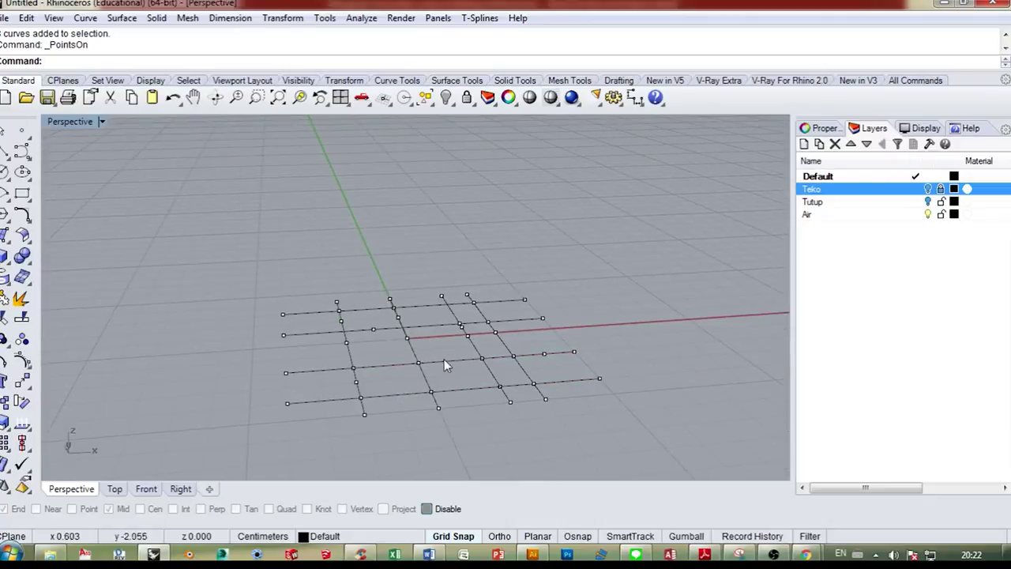
# - Raise the control point at x = -2 on the y = -2 curve by about 1 cm in the Front view
pyautogui.click(355, 368)
pyautogui.click(147, 488)
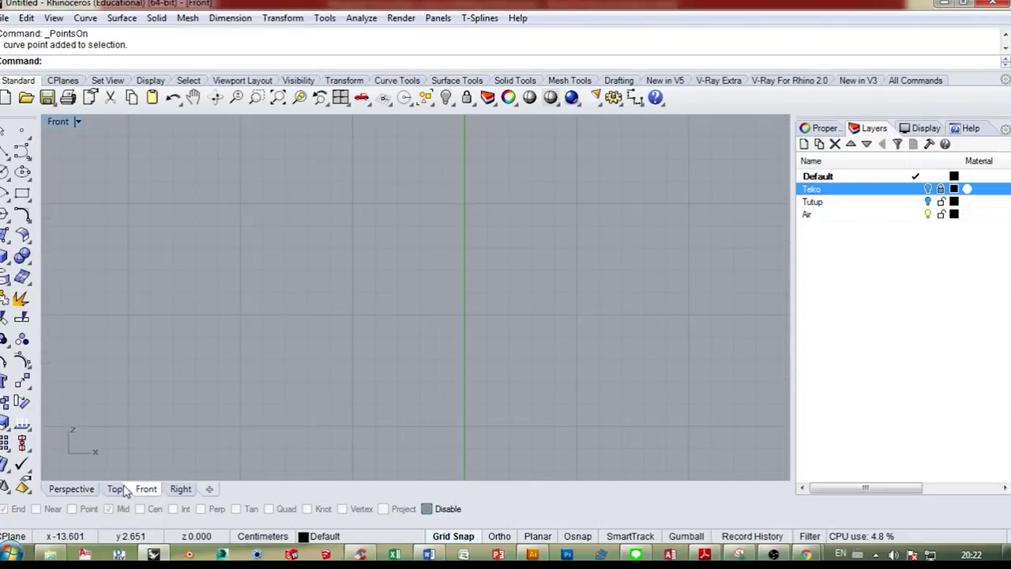
pyautogui.doubleClick(57, 121)
pyautogui.moveTo(197, 286); pyautogui.dragTo(218, 370, button='right')
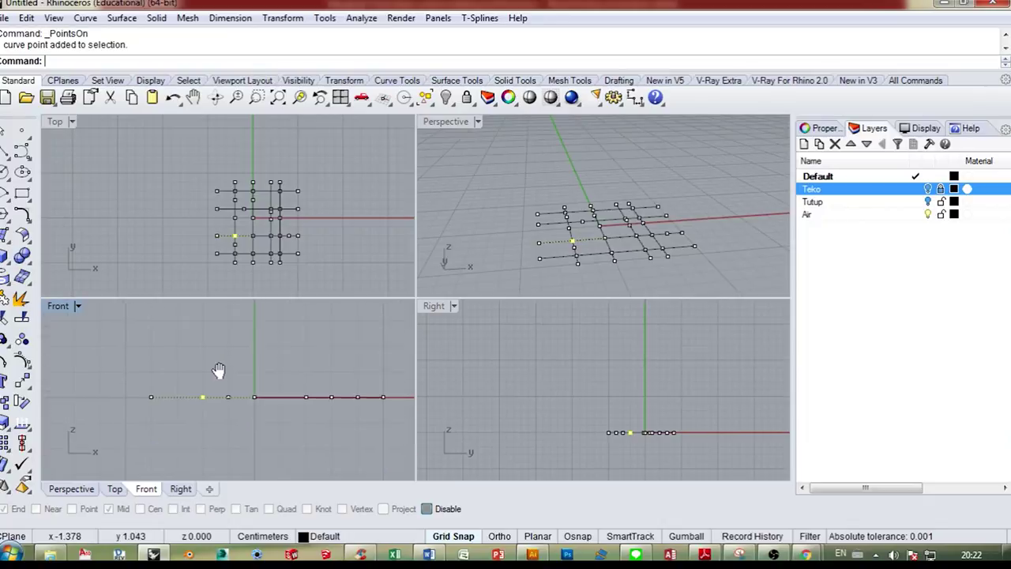
pyautogui.scroll(4, 211, 396)
pyautogui.moveTo(197, 397); pyautogui.dragTo(197, 358)
pyautogui.moveTo(232, 363); pyautogui.dragTo(154, 352, button='right')
# - Raise the control point at x = -1 on the y = 1 curve by about 1 cm in the Front view
pyautogui.moveTo(543, 245); pyautogui.dragTo(612, 229, button='right')
pyautogui.click(584, 224)
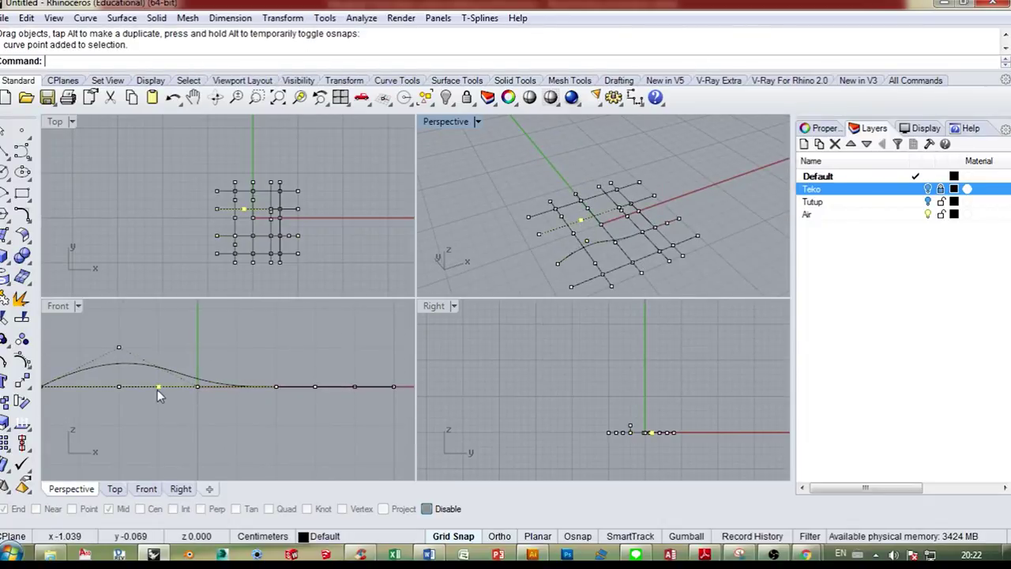
pyautogui.moveTo(157, 390); pyautogui.dragTo(157, 351)
# - Lower the x = 2 control points of the y = -2 and y = 1 curves by about 1 cm each
pyautogui.click(314, 388)
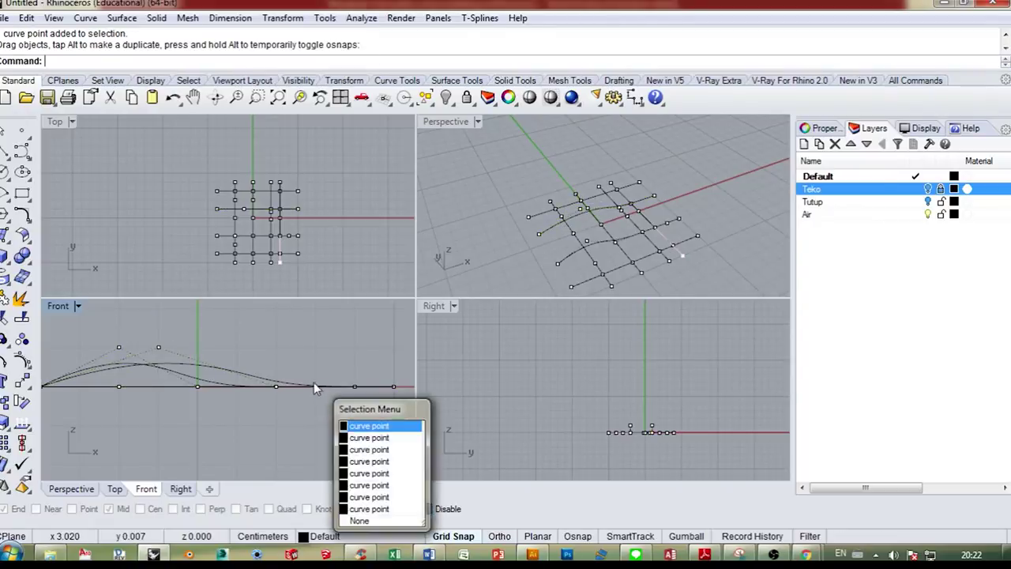
pyautogui.click(643, 236)
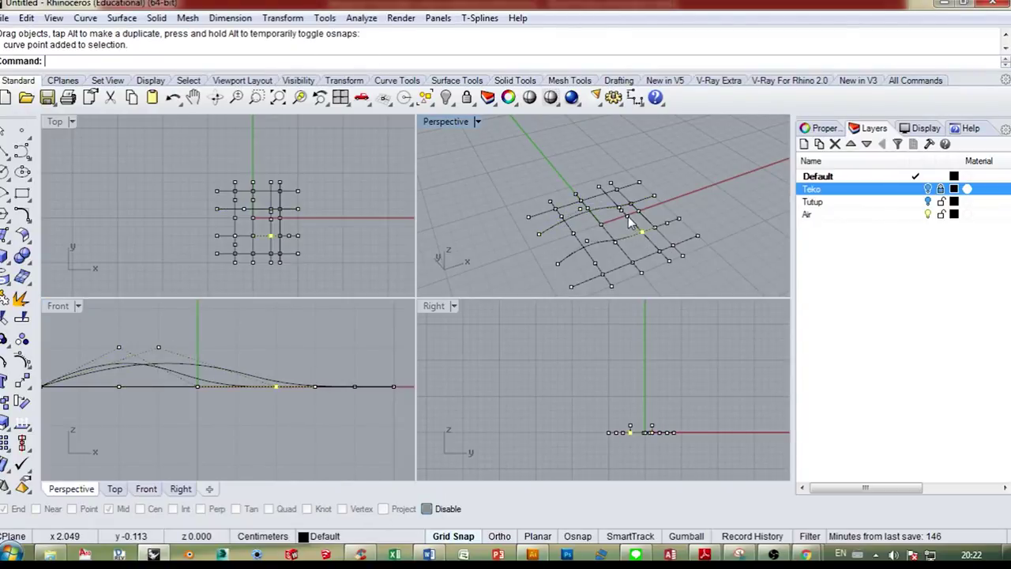
pyautogui.moveTo(278, 392); pyautogui.dragTo(279, 345)
pyautogui.click(621, 210)
# - Raise the x = 2 curve's middle control point by about 1 cm and lower those of the x = 0 and x = -2 curves equally
pyautogui.click(628, 217)
pyautogui.click(602, 226)
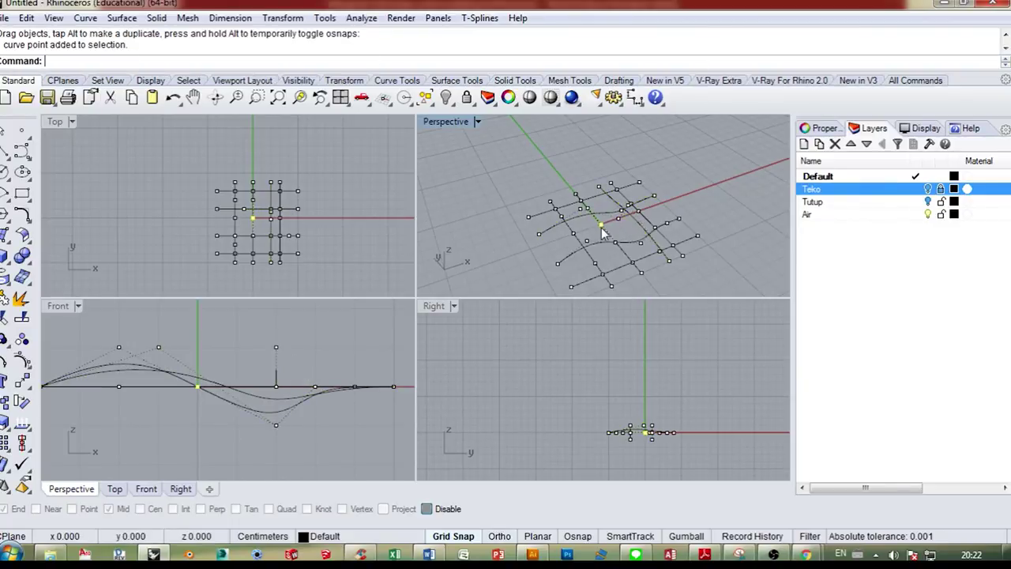
pyautogui.moveTo(199, 390); pyautogui.dragTo(199, 429)
pyautogui.click(573, 234)
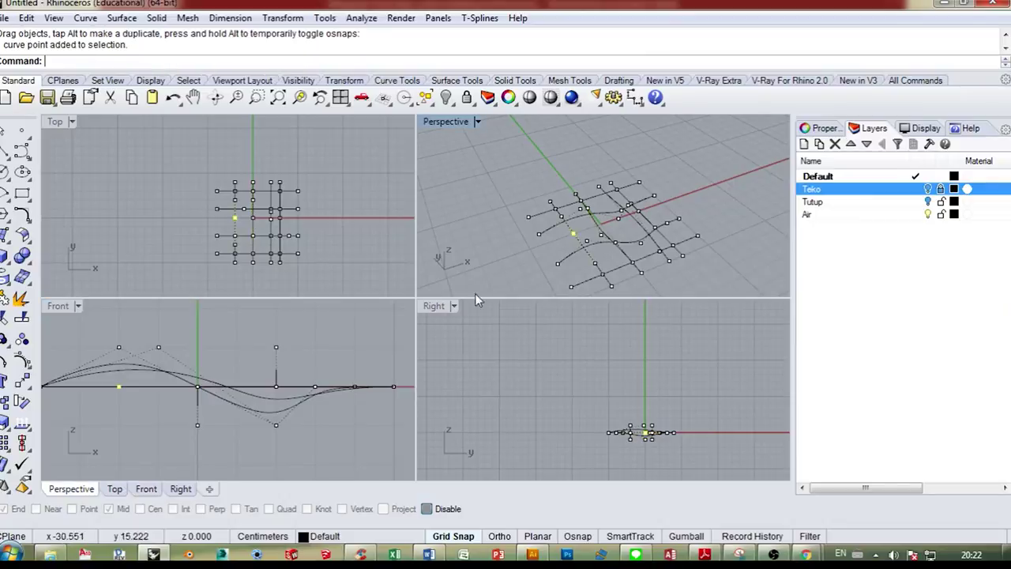
pyautogui.moveTo(119, 387); pyautogui.dragTo(119, 425)
# - Raise the x = 0 control points of the y = -4 and y = 3 curves and the x = 3 curve's middle point by about 1 cm
pyautogui.moveTo(600, 237); pyautogui.dragTo(535, 212, button='right')
pyautogui.click(547, 241)
pyautogui.moveTo(199, 388); pyautogui.dragTo(199, 349)
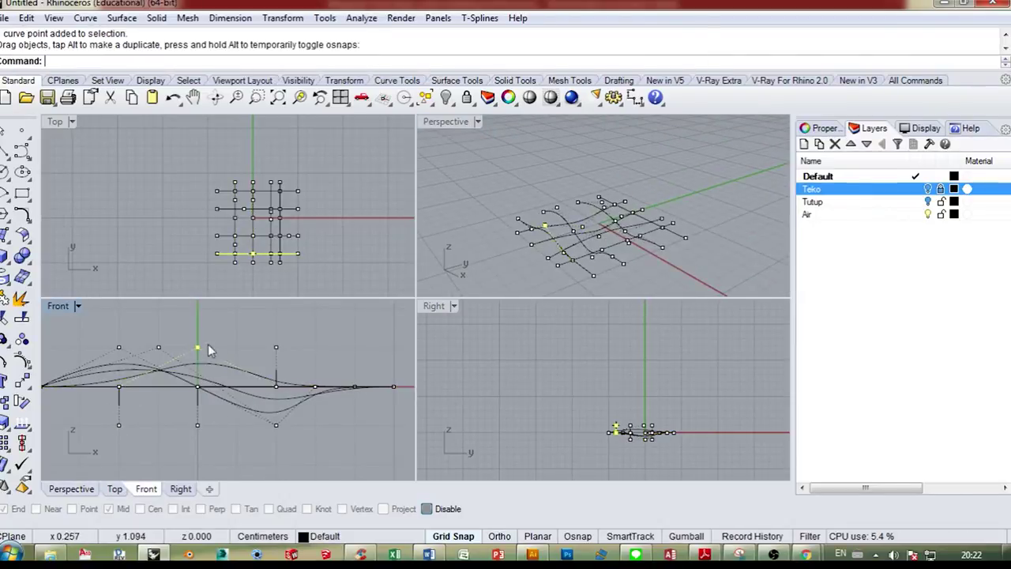
pyautogui.moveTo(624, 265); pyautogui.dragTo(583, 251, button='right')
pyautogui.click(599, 244)
pyautogui.moveTo(315, 387); pyautogui.dragTo(316, 348)
pyautogui.moveTo(612, 270); pyautogui.dragTo(539, 294, button='right')
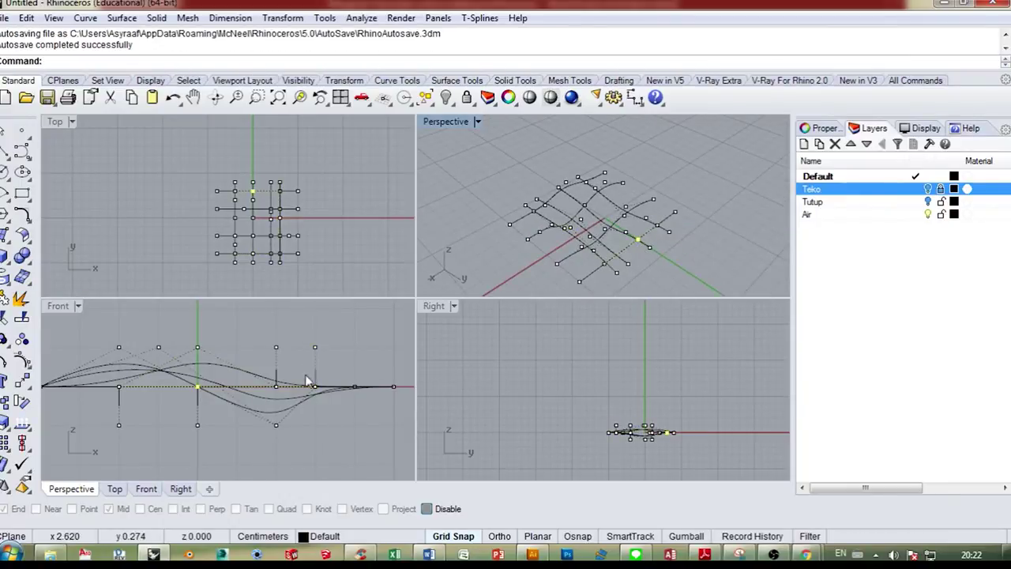
pyautogui.click(197, 347)
# - Create a previewed network surface from all eight grid curves with their control points off, and delete the source curves
pyautogui.moveTo(553, 252); pyautogui.dragTo(549, 194, button='right')
pyautogui.press('Escape')
pyautogui.press('Escape')
pyautogui.moveTo(652, 131); pyautogui.dragTo(474, 272)
pyautogui.click(23, 236)
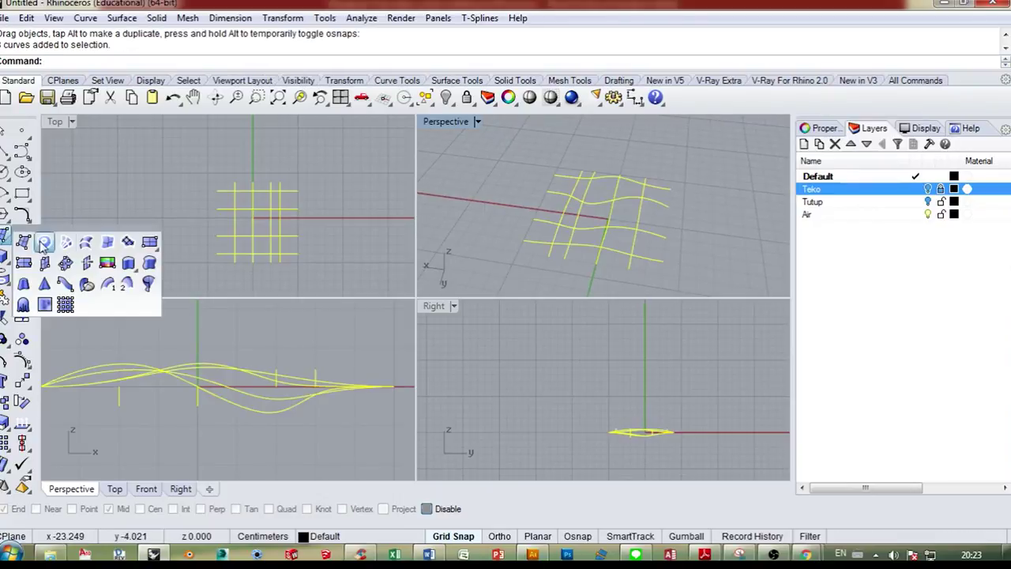
pyautogui.click(67, 245)
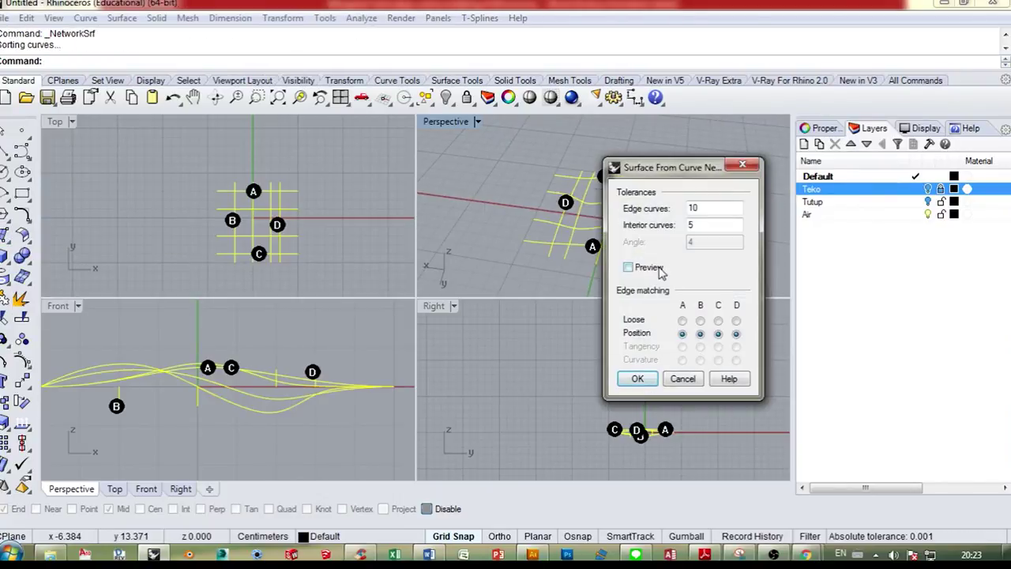
pyautogui.click(648, 268)
pyautogui.click(637, 379)
pyautogui.press('Delete')
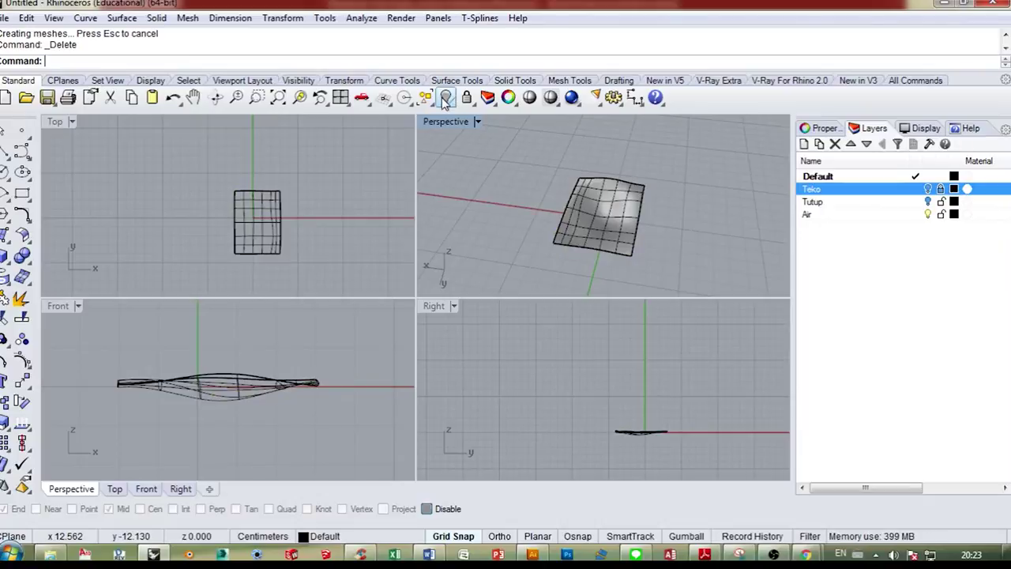
# - Show all hidden objects and move the wavy surface straight up to the height of the vessel's handle
pyautogui.rightClick(445, 98)
pyautogui.click(222, 398)
pyautogui.scroll(-10, 281, 402)
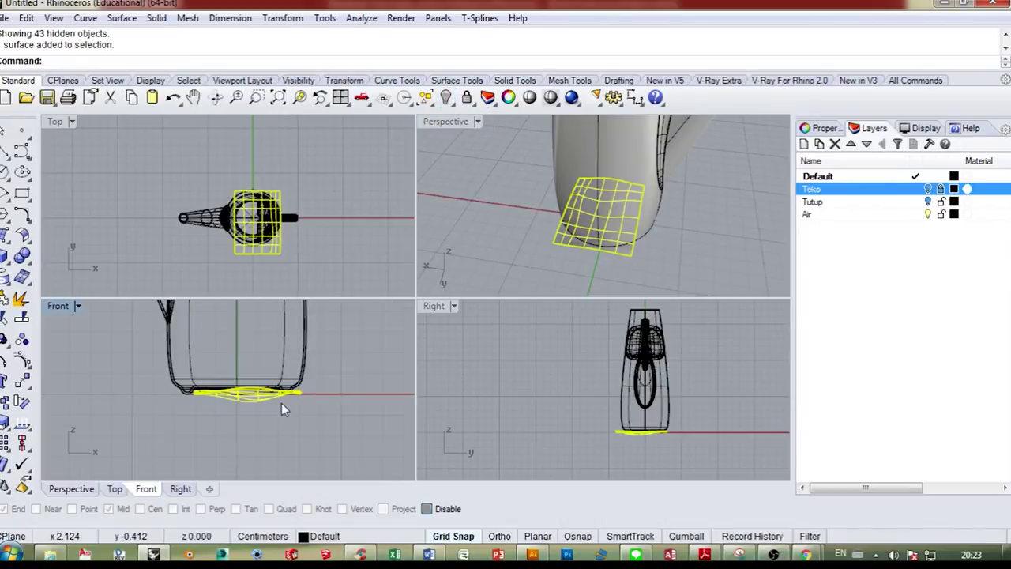
pyautogui.moveTo(282, 395); pyautogui.dragTo(304, 417, button='right')
pyautogui.scroll(-4, 303, 418)
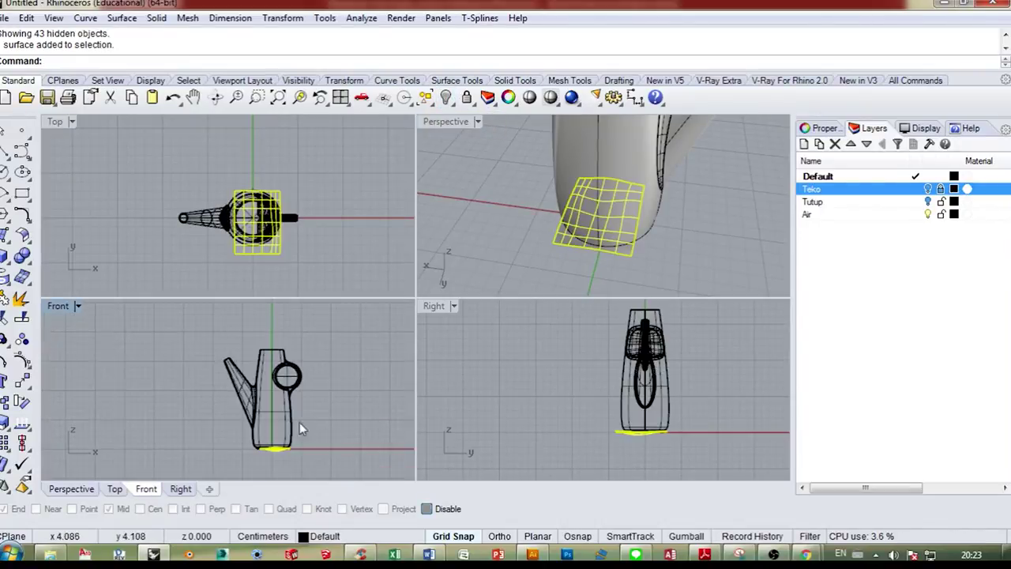
pyautogui.keyDown('shift'); pyautogui.moveTo(278, 448); pyautogui.dragTo(278, 372); pyautogui.keyUp('shift')
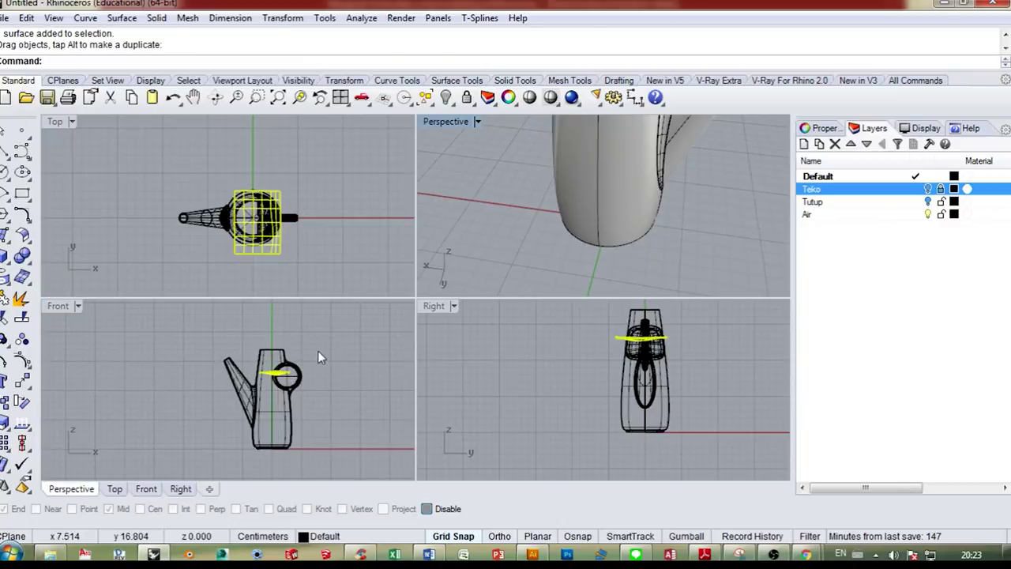
# - Scale the wavy surface up by about 1.3 in the Top view from its corner at x = 3, y = -4
pyautogui.scroll(3, 283, 178)
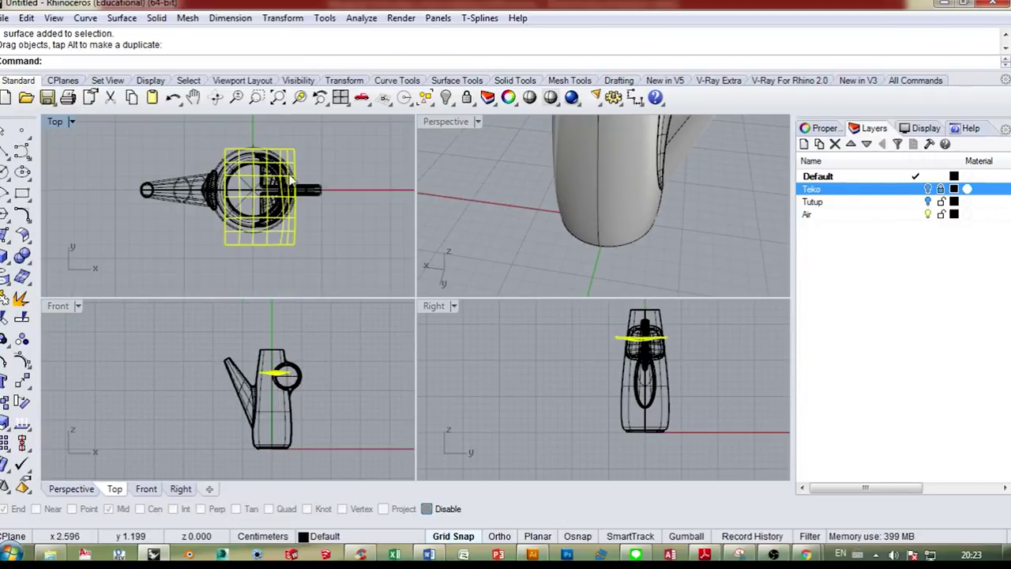
pyautogui.write('Scale')
pyautogui.press('Return')
pyautogui.click(295, 245)
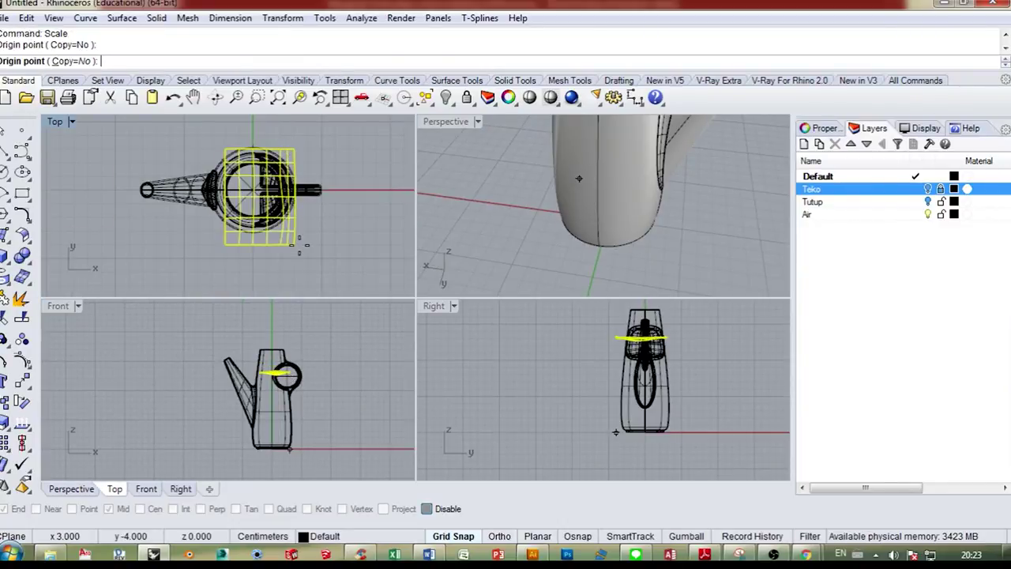
pyautogui.click(199, 244)
pyautogui.click(188, 227)
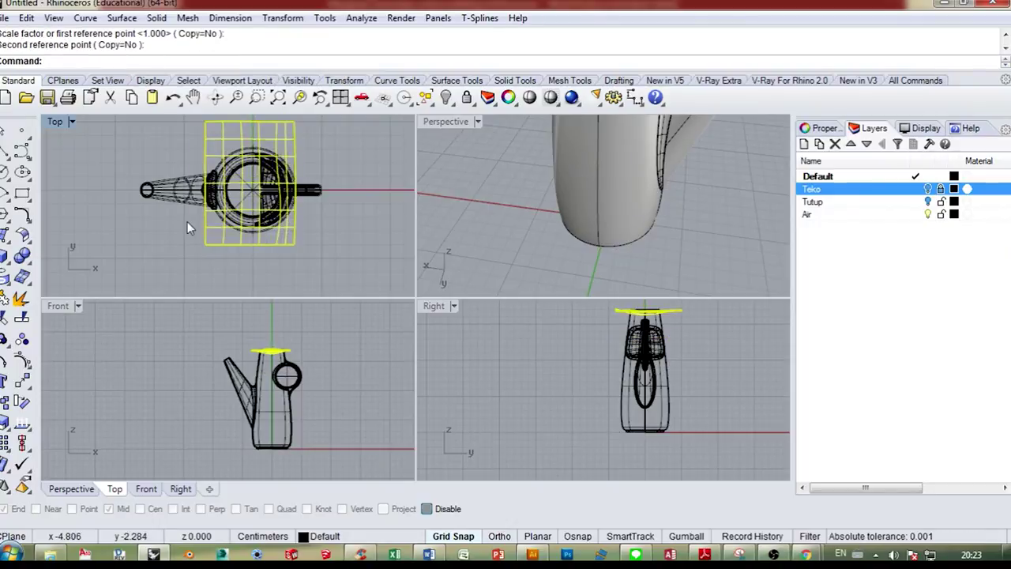
# - Stretch the wavy surface with Scale1D along x by a factor of 1.375 from x = -3, y = -4 towards the handle
pyautogui.write('Scale')
pyautogui.press('Down')
pyautogui.press('Return')
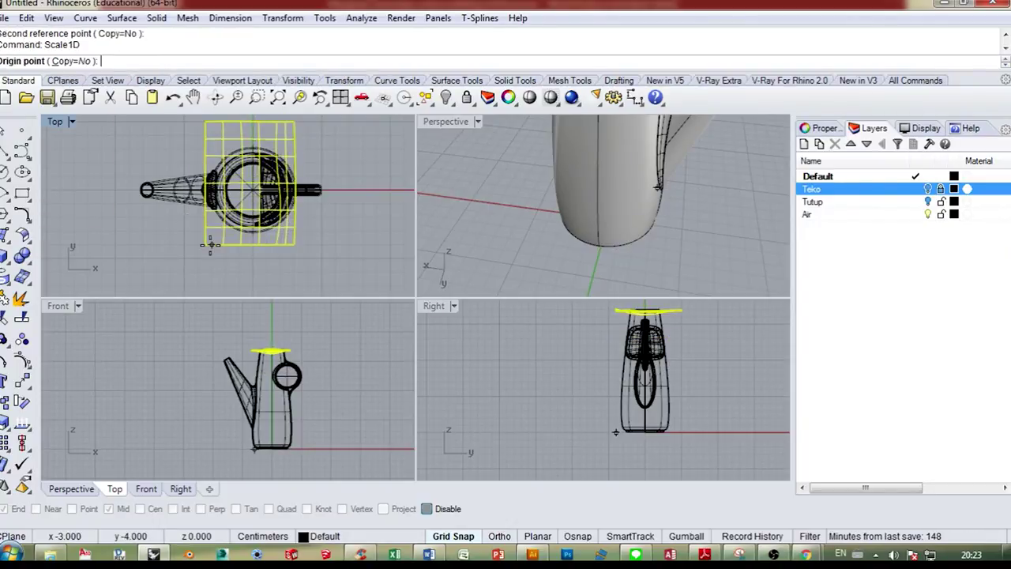
pyautogui.click(211, 244)
pyautogui.click(322, 247)
pyautogui.click(364, 245)
# - Repeat Scale1D from x = 5, y = -4 to stretch the wavy surface by about 1.6 past the spout
pyautogui.rightClick(280, 253)
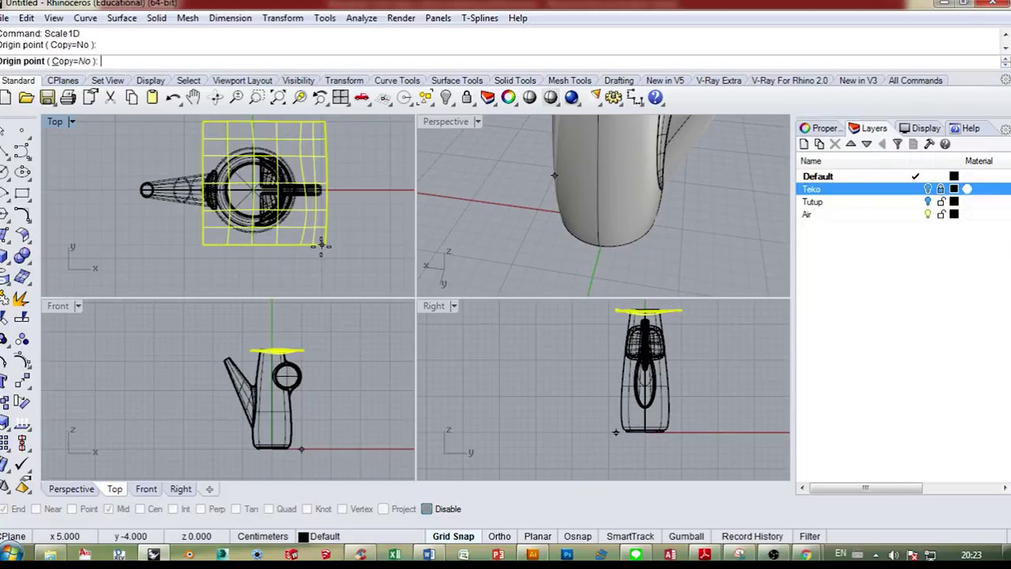
pyautogui.click(321, 245)
pyautogui.click(225, 246)
pyautogui.click(136, 246)
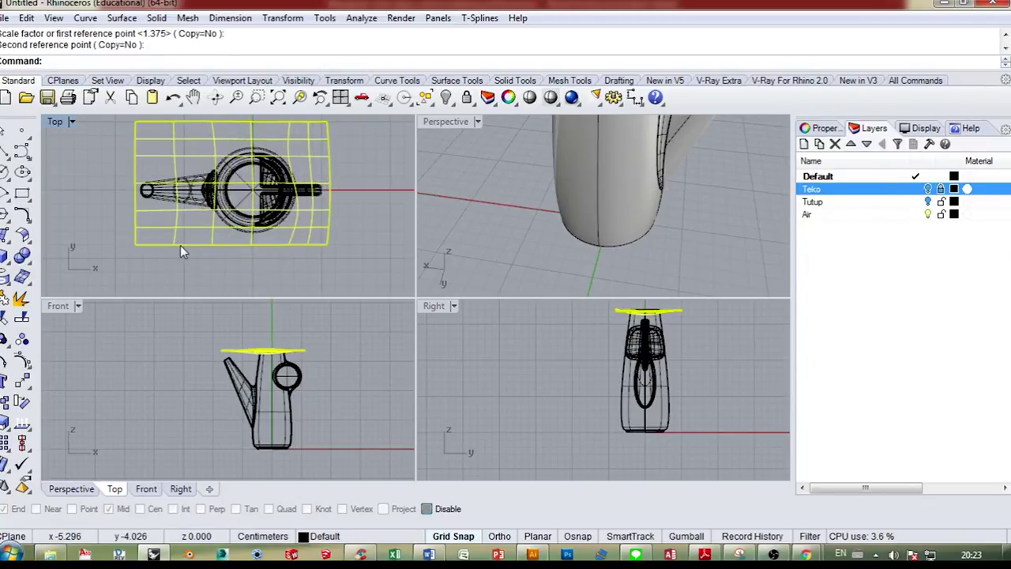
# - Lower the wavy surface vertically so it cuts through the handle and spout, and maximise the Perspective view
pyautogui.scroll(2, 343, 356)
pyautogui.keyDown('shift'); pyautogui.moveTo(322, 341); pyautogui.dragTo(334, 394); pyautogui.keyUp('shift')
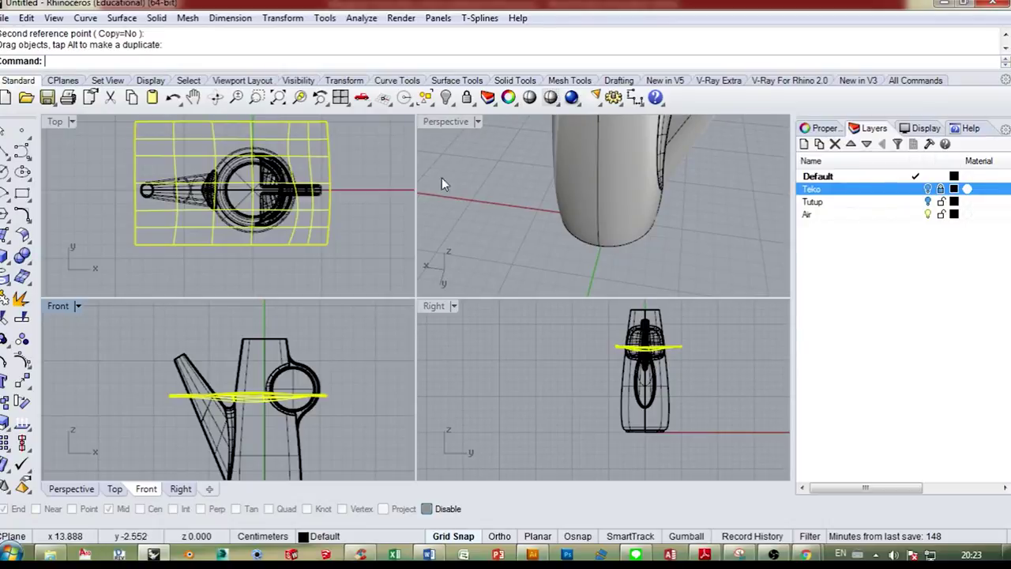
pyautogui.doubleClick(447, 122)
pyautogui.scroll(-6, 489, 257)
pyautogui.moveTo(513, 292); pyautogui.dragTo(530, 334, button='right')
pyautogui.scroll(2, 530, 334)
# - Select the vessel's inner polysurface through the spout opening, try a hide operation and undo it
pyautogui.click(511, 239)
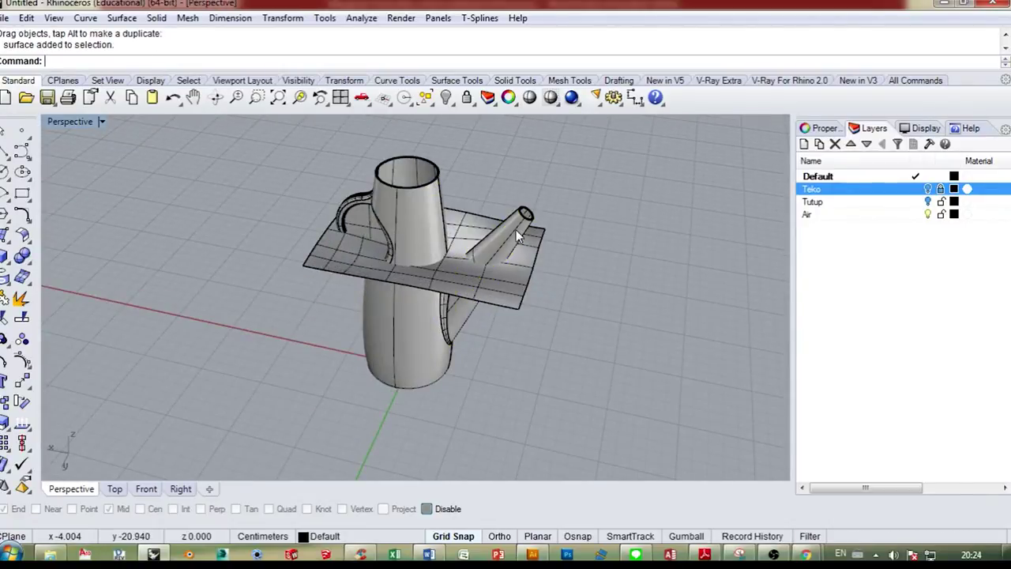
pyautogui.scroll(12, 515, 230)
pyautogui.click(547, 210)
pyautogui.click(564, 168)
pyautogui.click(579, 153)
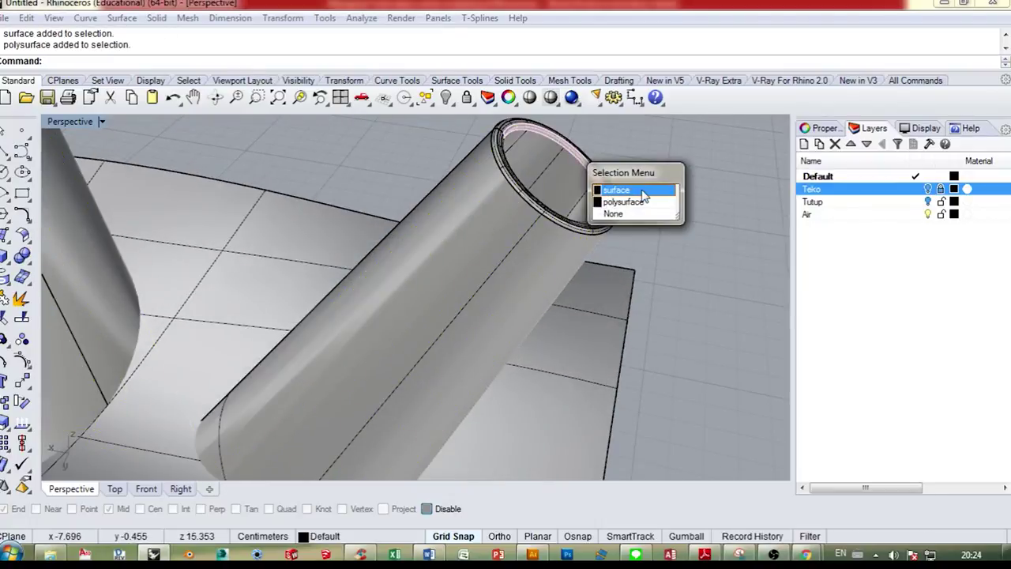
pyautogui.click(565, 188)
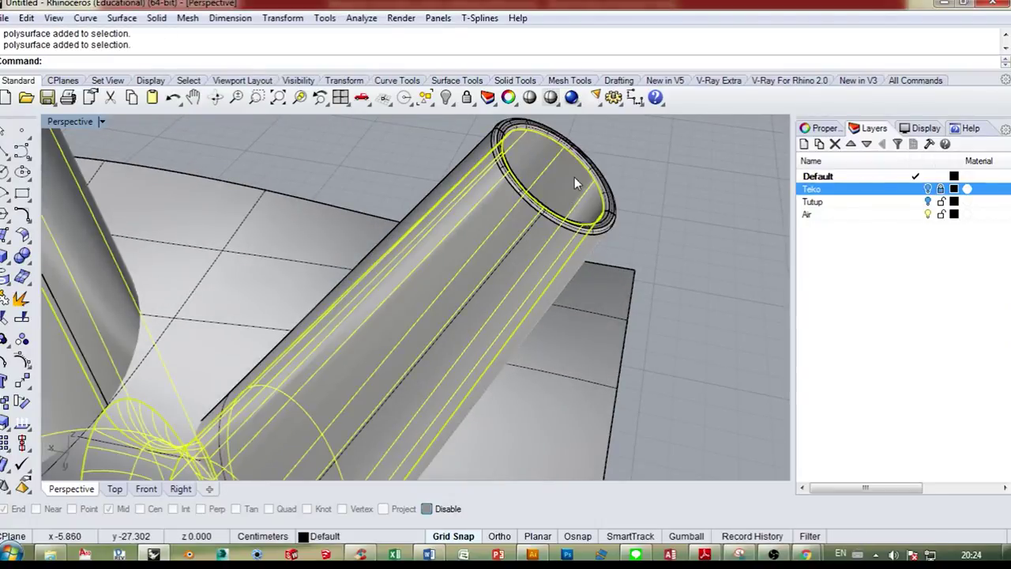
pyautogui.click(451, 104)
pyautogui.click(508, 128)
pyautogui.scroll(-12, 539, 152)
pyautogui.hotkey('ctrl', 'z')
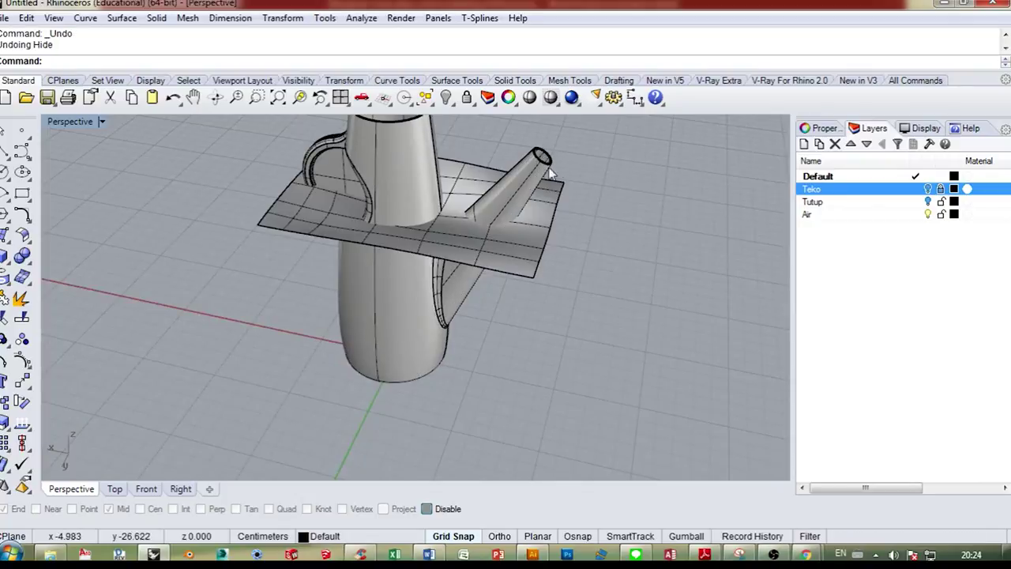
# - Delete every visible object except the vessel's inner polysurface and the wavy surface by inverting the selection
pyautogui.scroll(8, 544, 161)
pyautogui.click(543, 161)
pyautogui.click(430, 102)
pyautogui.click(469, 127)
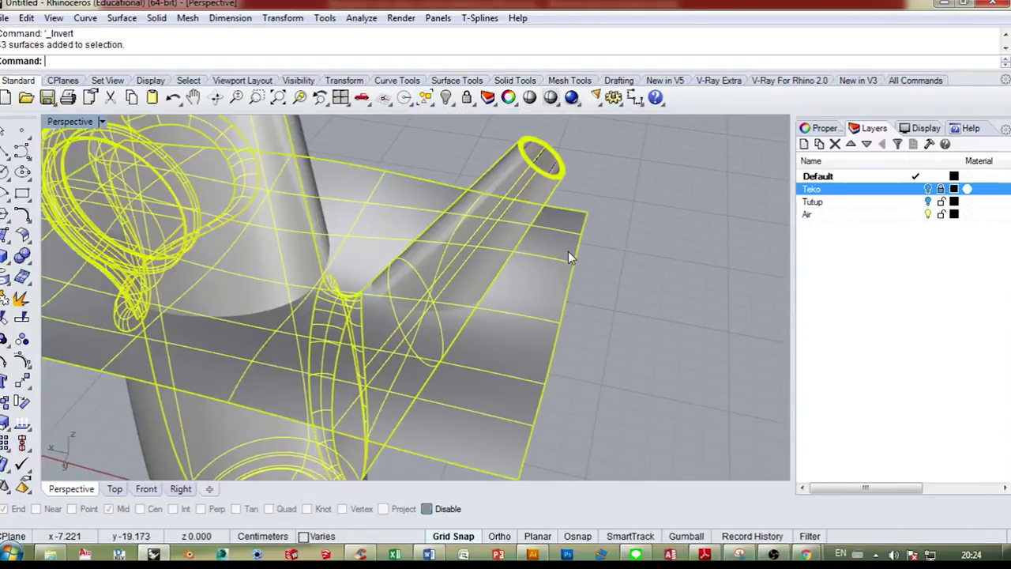
pyautogui.keyDown('ctrl'); pyautogui.click(569, 252); pyautogui.keyUp('ctrl')
pyautogui.press('Delete')
# - Check the Teko layer by turning it on and off again
pyautogui.scroll(-5, 533, 241)
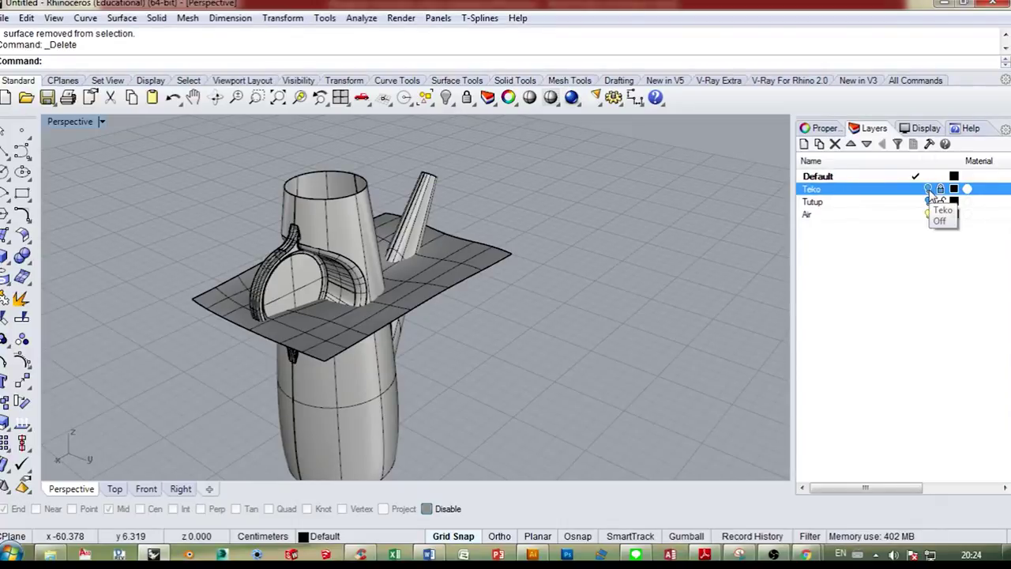
pyautogui.click(929, 191)
pyautogui.click(929, 190)
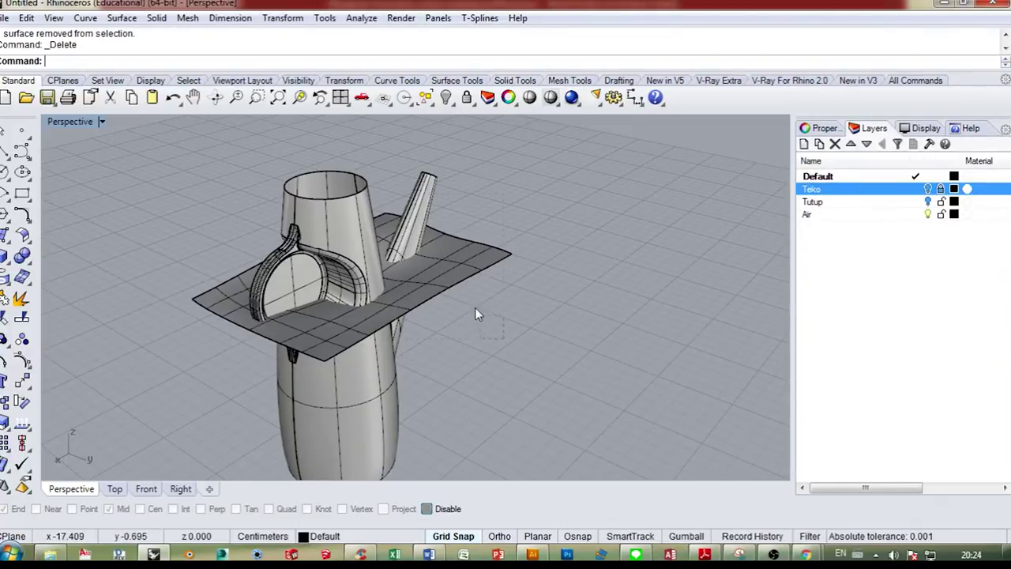
# - Trim the inner polysurface and wavy surface against each other, removing the vessel parts above the surface and the sheet outside the vessel
pyautogui.moveTo(474, 307); pyautogui.dragTo(394, 186)
pyautogui.hotkey('ctrl', 't')
pyautogui.click(428, 193)
pyautogui.click(365, 186)
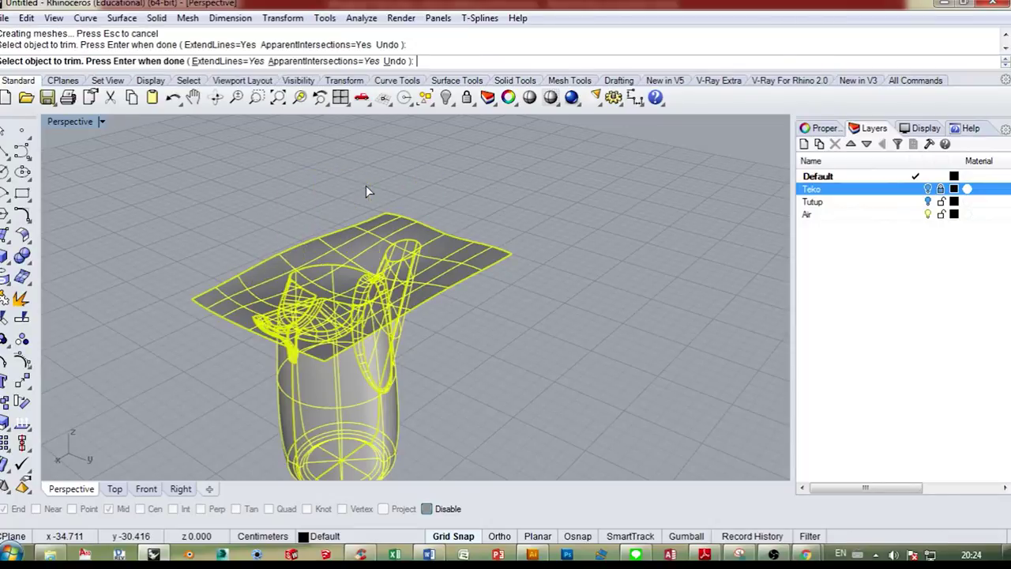
pyautogui.click(482, 262)
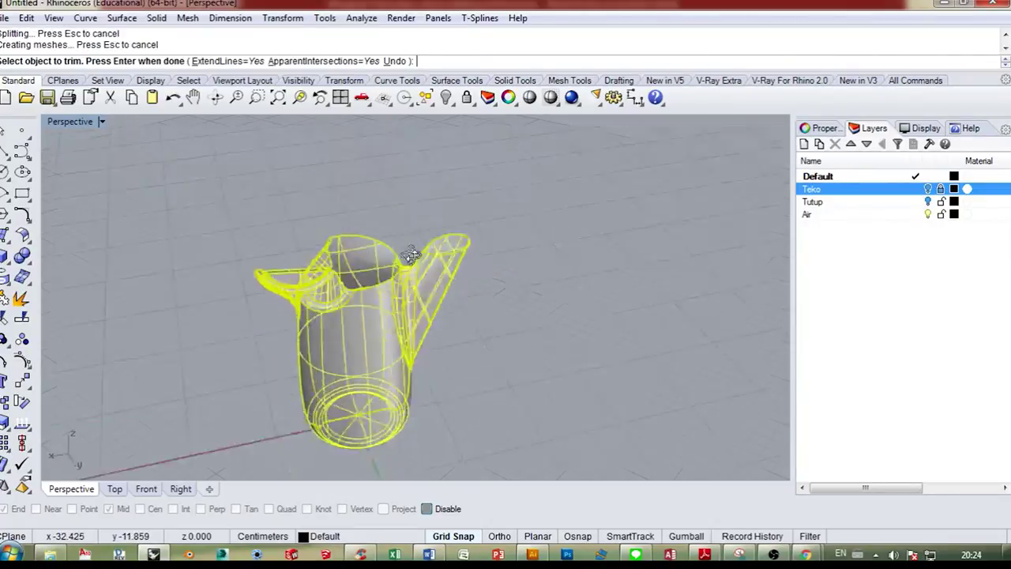
pyautogui.press('Return')
# - Draw a sphere about 1.4 cm in diameter at x = -1, z = 11 with grid snap off, and raise it about 0.34 cm
pyautogui.scroll(5, 500, 212)
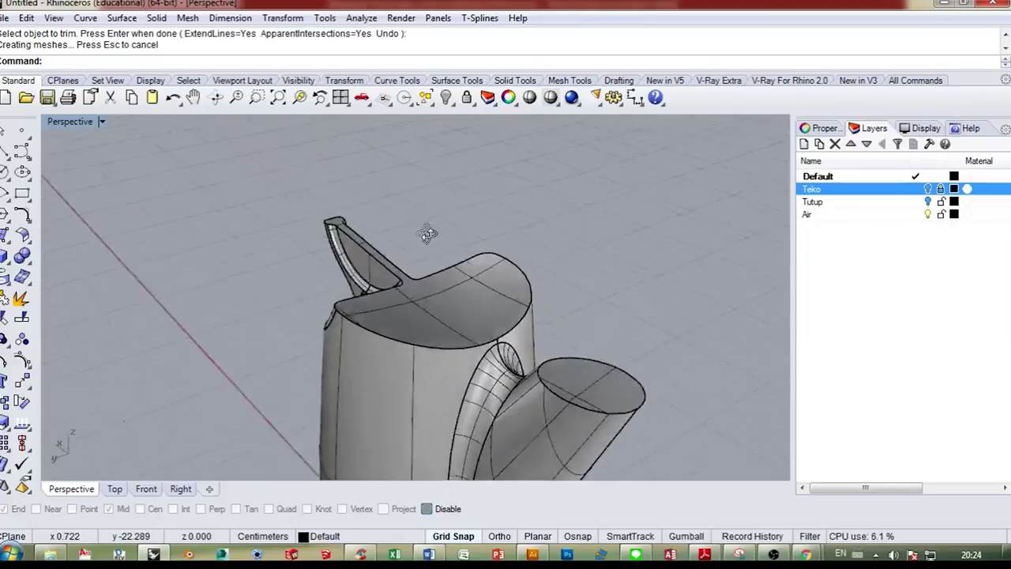
pyautogui.scroll(2, 391, 269)
pyautogui.click(5, 256)
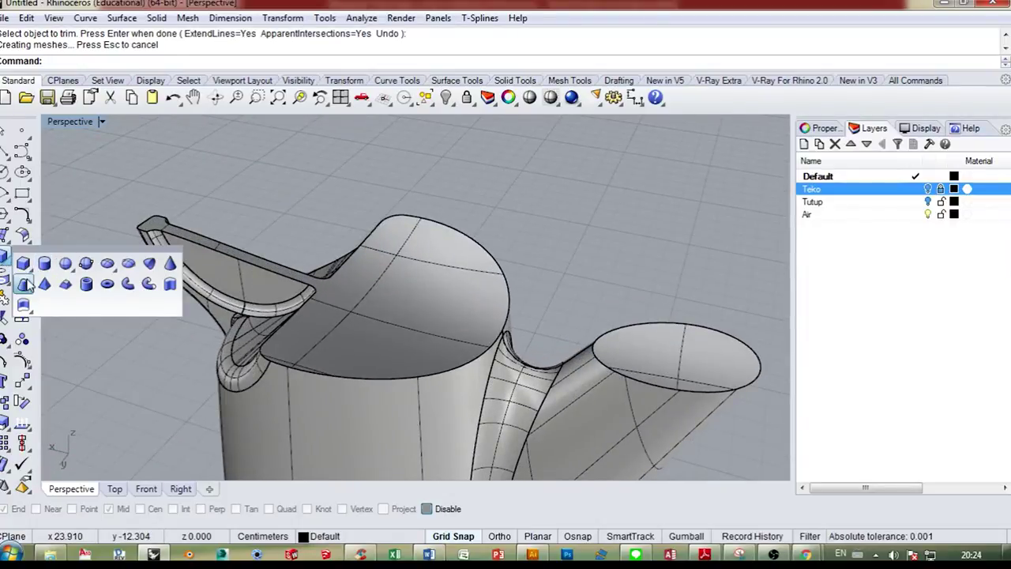
pyautogui.click(65, 264)
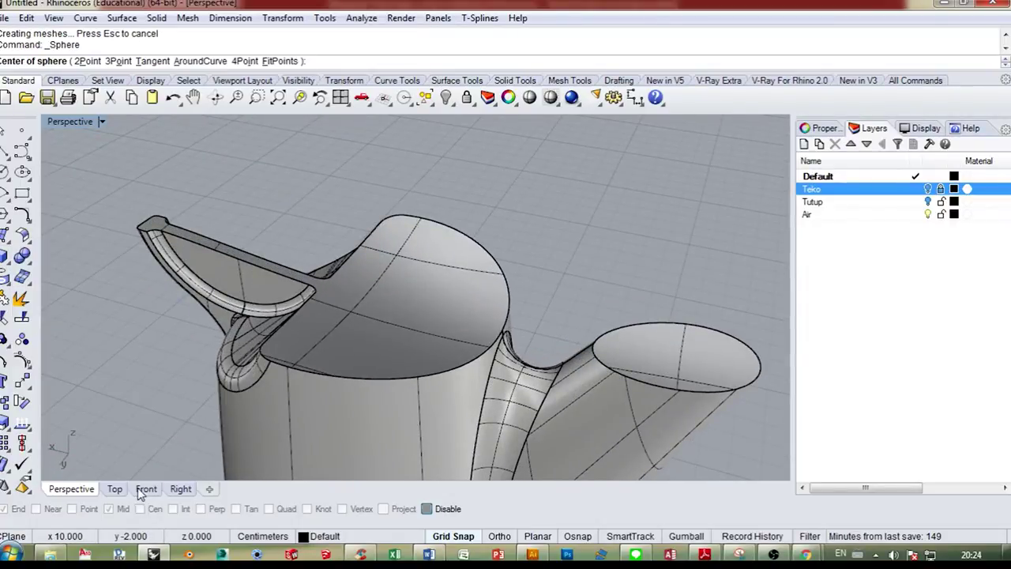
pyautogui.click(146, 489)
pyautogui.click(466, 324)
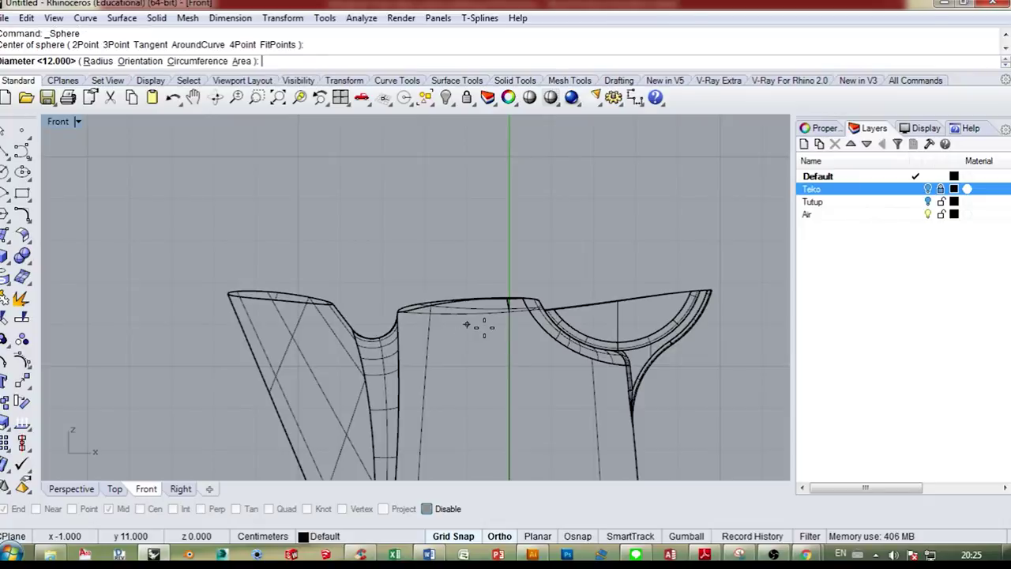
pyautogui.click(444, 540)
pyautogui.keyDown('shift'); pyautogui.click(495, 325); pyautogui.keyUp('shift')
pyautogui.keyDown('shift'); pyautogui.moveTo(491, 325); pyautogui.dragTo(492, 311); pyautogui.keyUp('shift')
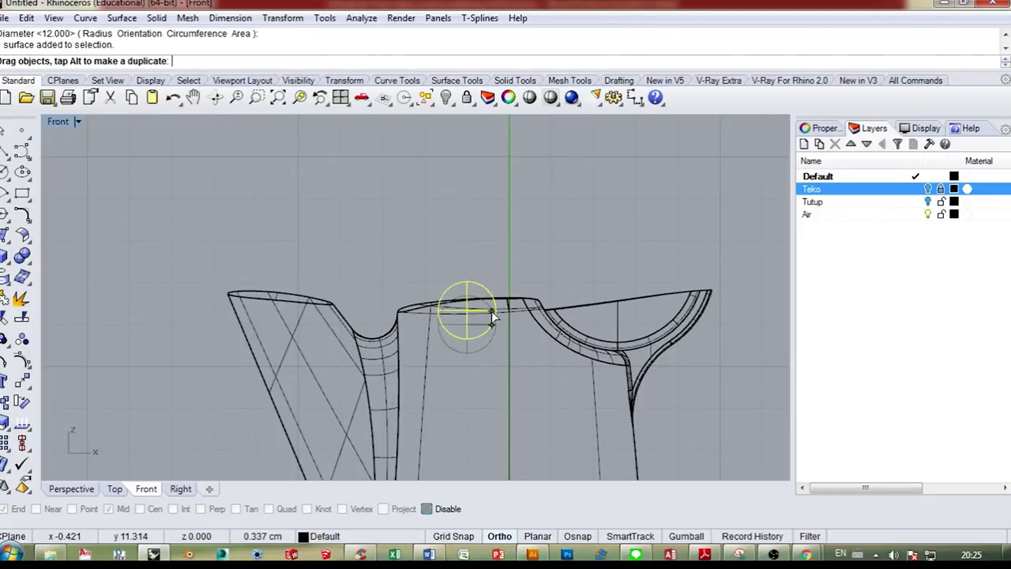
# - Draw a second sphere about 0.8 cm in diameter at x about 0.5 and raise it about 0.8 cm onto the water surface
pyautogui.rightClick(530, 338)
pyautogui.click(530, 339)
pyautogui.keyDown('shift'); pyautogui.click(547, 338); pyautogui.keyUp('shift')
pyautogui.keyDown('shift'); pyautogui.moveTo(541, 339); pyautogui.dragTo(540, 305); pyautogui.keyUp('shift')
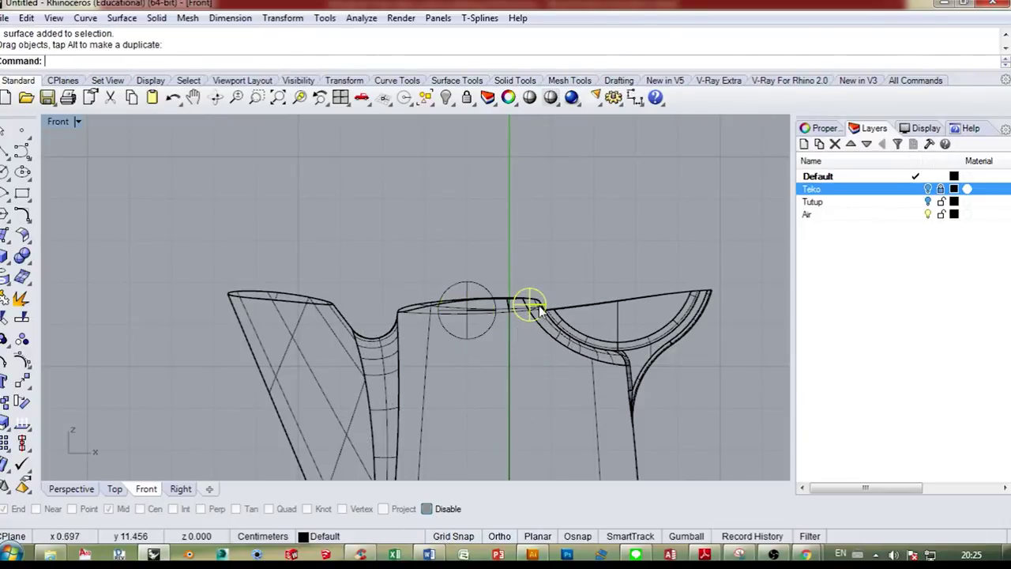
# - Move the small sphere about 1.4 cm along y in the Right view and adjust the spheres' positions on the water surface
pyautogui.click(178, 489)
pyautogui.scroll(5, 557, 265)
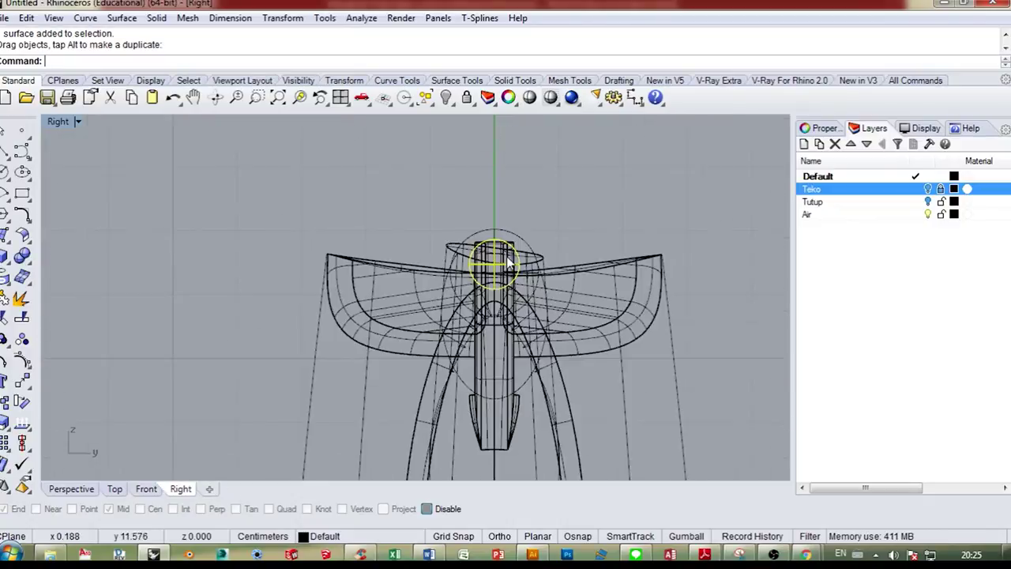
pyautogui.keyDown('shift'); pyautogui.moveTo(509, 263); pyautogui.dragTo(606, 264); pyautogui.keyUp('shift')
pyautogui.click(531, 250)
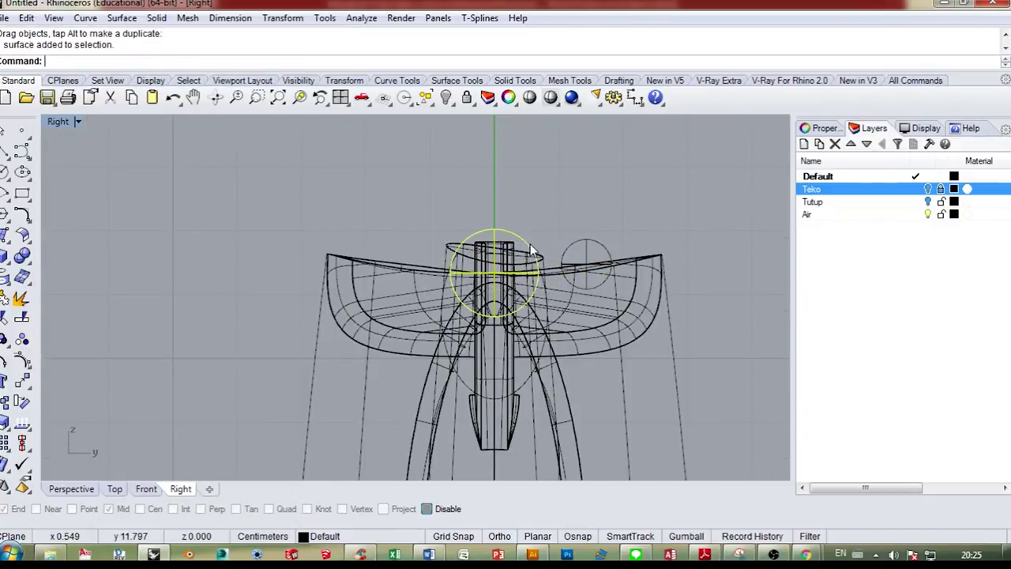
pyautogui.moveTo(531, 257); pyautogui.dragTo(529, 245)
pyautogui.click(71, 489)
pyautogui.moveTo(543, 292)
pyautogui.mouseDown(button='right')
pyautogui.moveTo(613, 293)
pyautogui.moveTo(479, 352)
pyautogui.mouseUp(button='right')
pyautogui.scroll(3, 479, 351)
pyautogui.moveTo(441, 345); pyautogui.dragTo(465, 342)
# - Try to combine the wavy top surface, both spheres and the water polysurface with a Boolean Union
pyautogui.click(630, 339)
pyautogui.keyDown('shift'); pyautogui.click(477, 257); pyautogui.keyUp('shift')
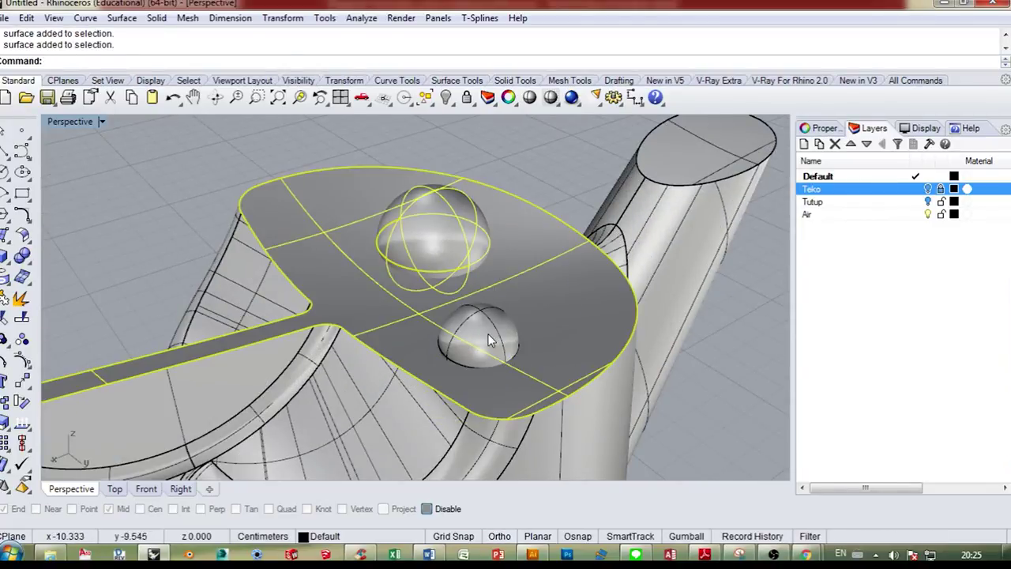
pyautogui.keyDown('shift'); pyautogui.click(380, 394); pyautogui.keyUp('shift')
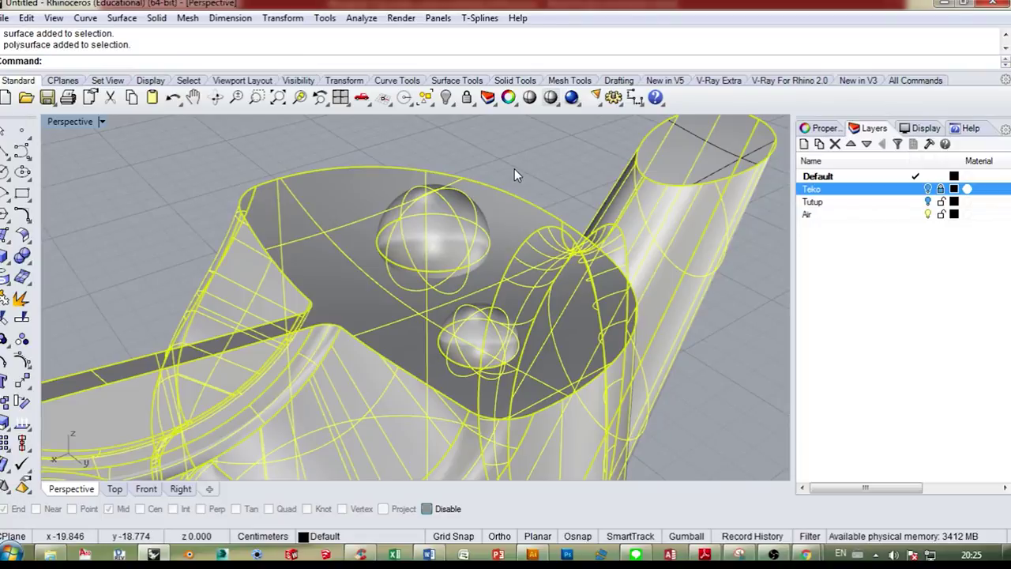
pyautogui.hotkey('ctrl', 'j')
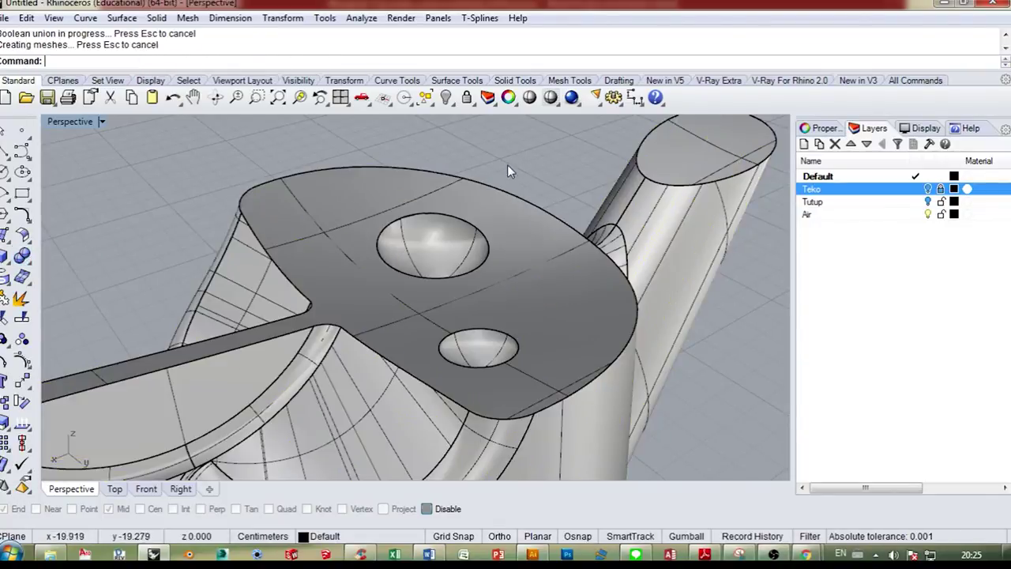
pyautogui.hotkey('ctrl', 'z')
# - Run Boolean Difference on the wavy surface and water polysurface, using the two spheres as the cutting objects
pyautogui.click(29, 261)
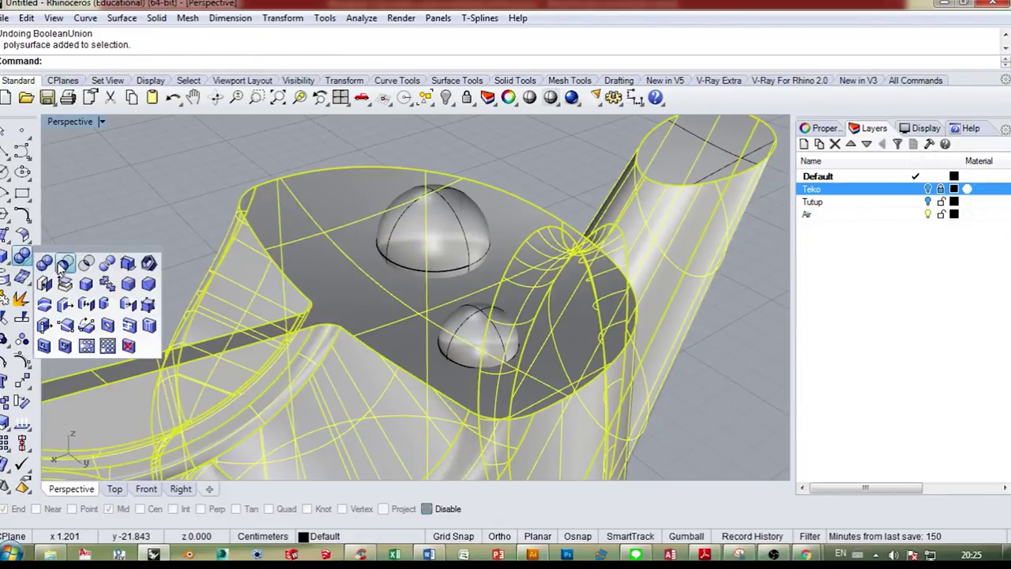
pyautogui.click(65, 266)
pyautogui.click(436, 237)
pyautogui.click(483, 318)
pyautogui.rightClick(532, 158)
pyautogui.scroll(-4, 532, 195)
pyautogui.moveTo(531, 199); pyautogui.dragTo(489, 253, button='right')
pyautogui.scroll(-6, 408, 300)
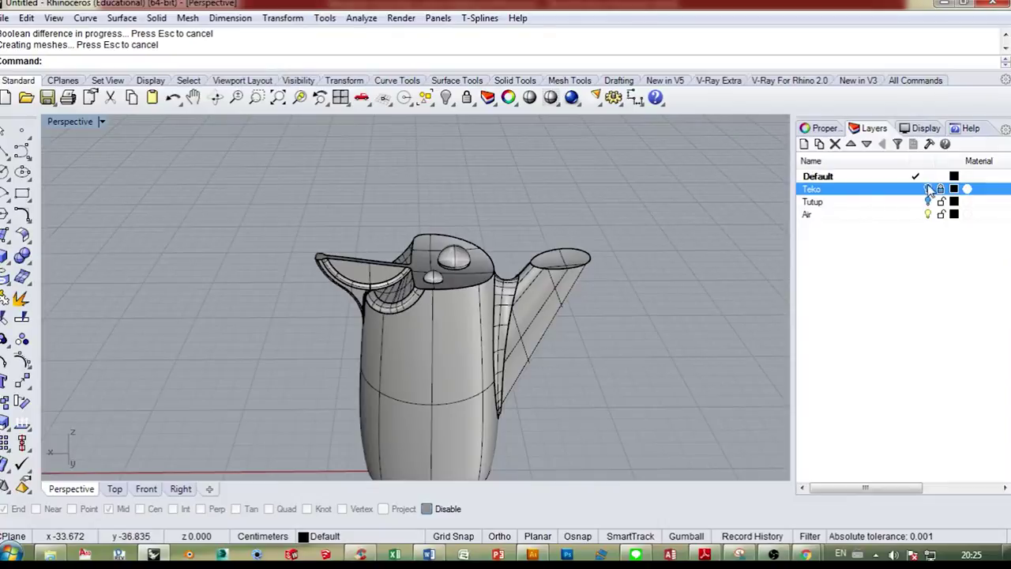
# - Turn on the Teko and Tutup layers and set the perspective view's display mode to Ghosted
pyautogui.click(928, 190)
pyautogui.moveTo(643, 237); pyautogui.dragTo(657, 352, button='right')
pyautogui.click(103, 122)
pyautogui.click(150, 116)
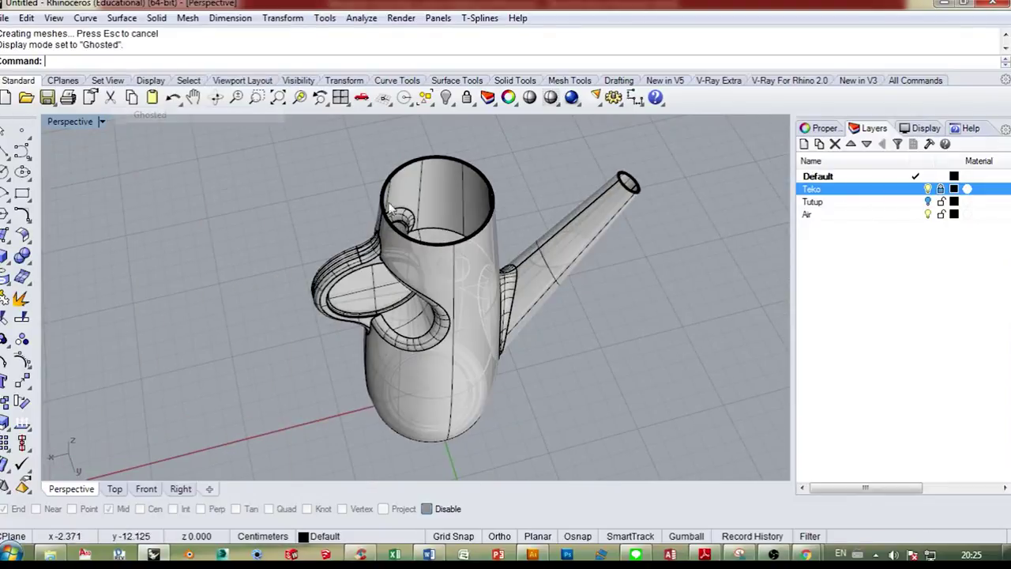
pyautogui.moveTo(390, 207); pyautogui.dragTo(617, 233, button='right')
pyautogui.click(929, 202)
pyautogui.keyDown('shift'); pyautogui.moveTo(580, 165); pyautogui.dragTo(620, 244, button='right'); pyautogui.keyUp('shift')
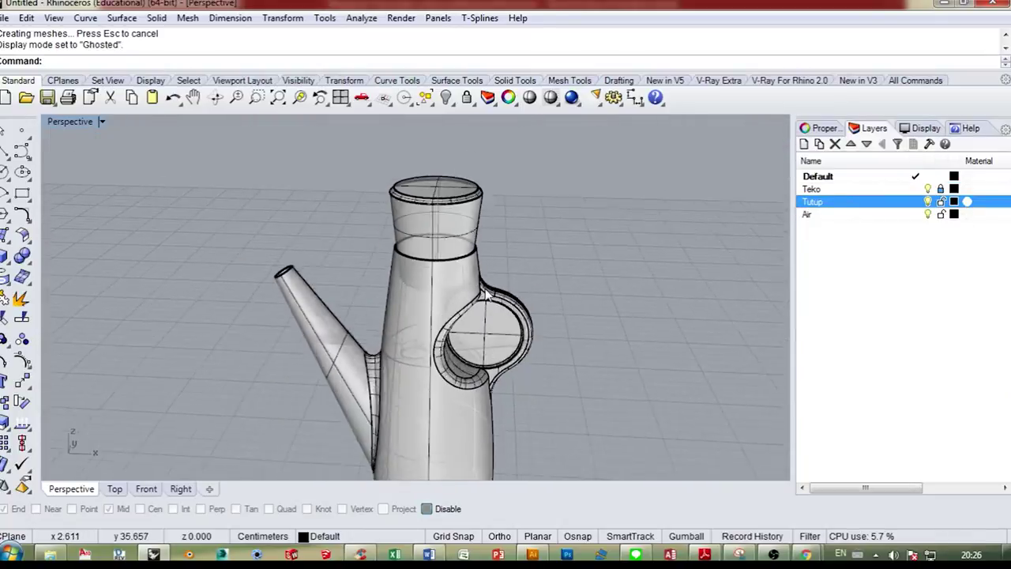
pyautogui.scroll(-2, 517, 259)
pyautogui.keyDown('shift'); pyautogui.moveTo(543, 359); pyautogui.dragTo(491, 265, button='right'); pyautogui.keyUp('shift')
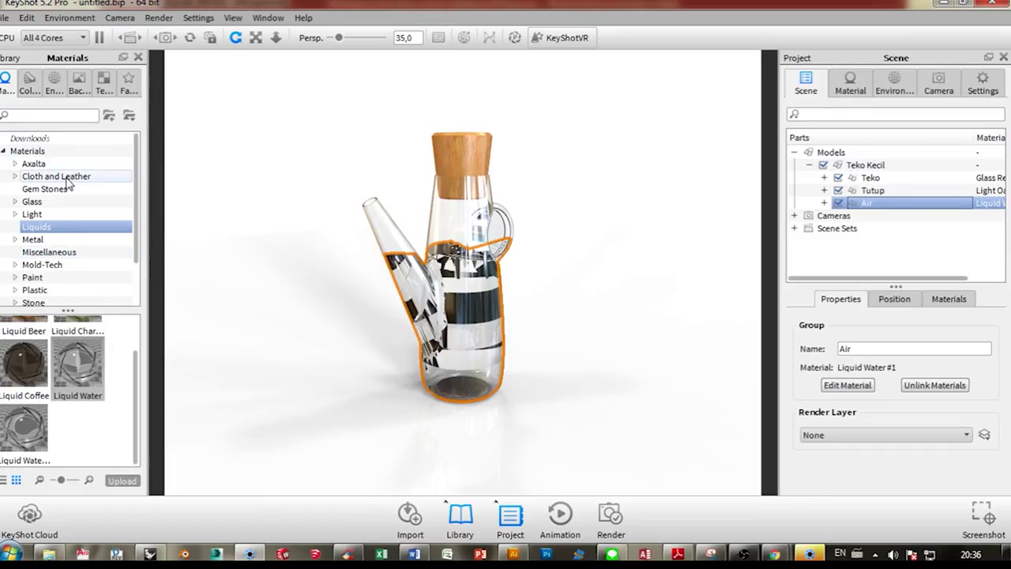
# - Switch to KeyShot and browse the Glass and Liquids categories of the material library
pyautogui.click(49, 203)
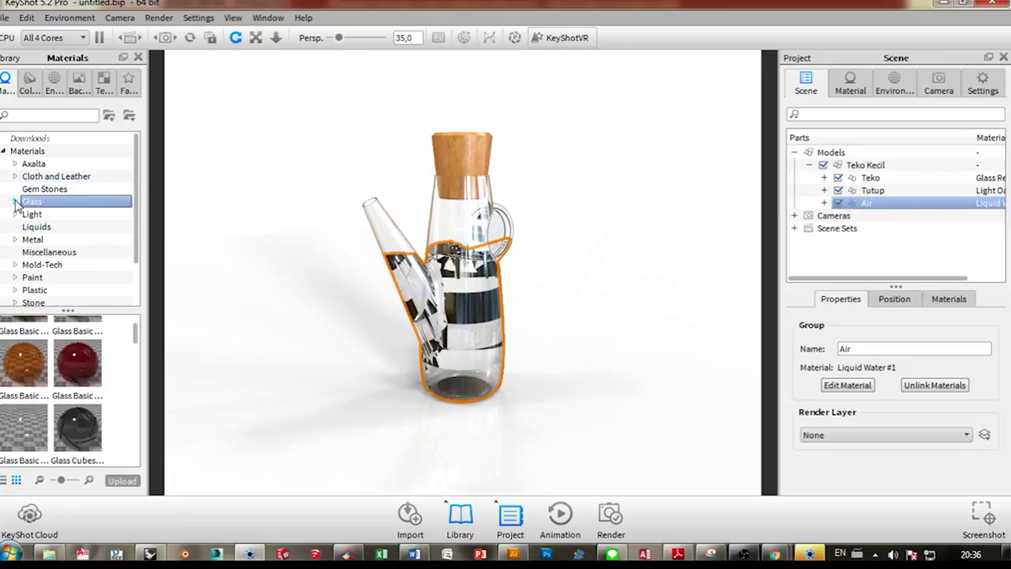
pyautogui.click(36, 227)
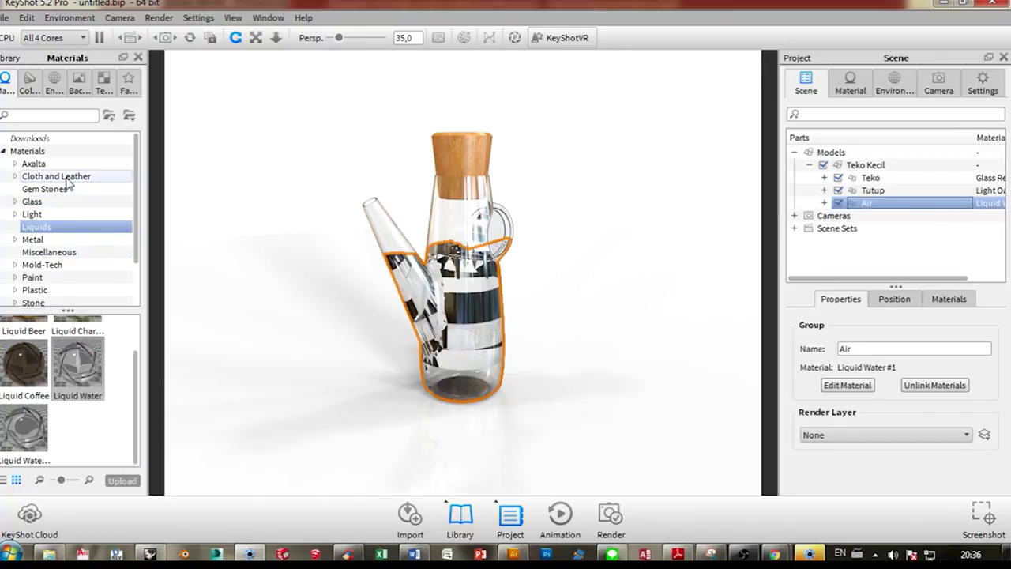
pyautogui.click(34, 203)
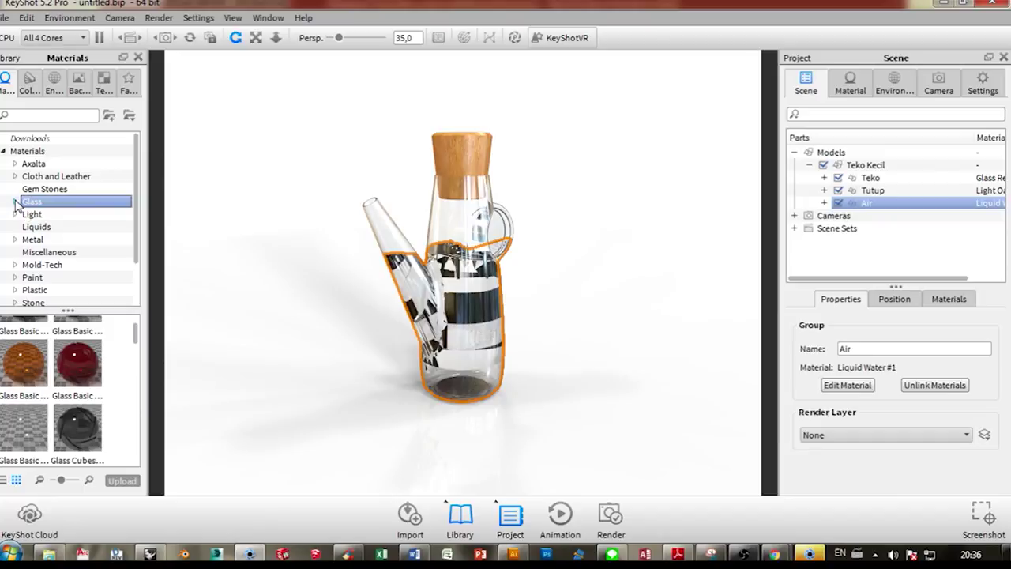